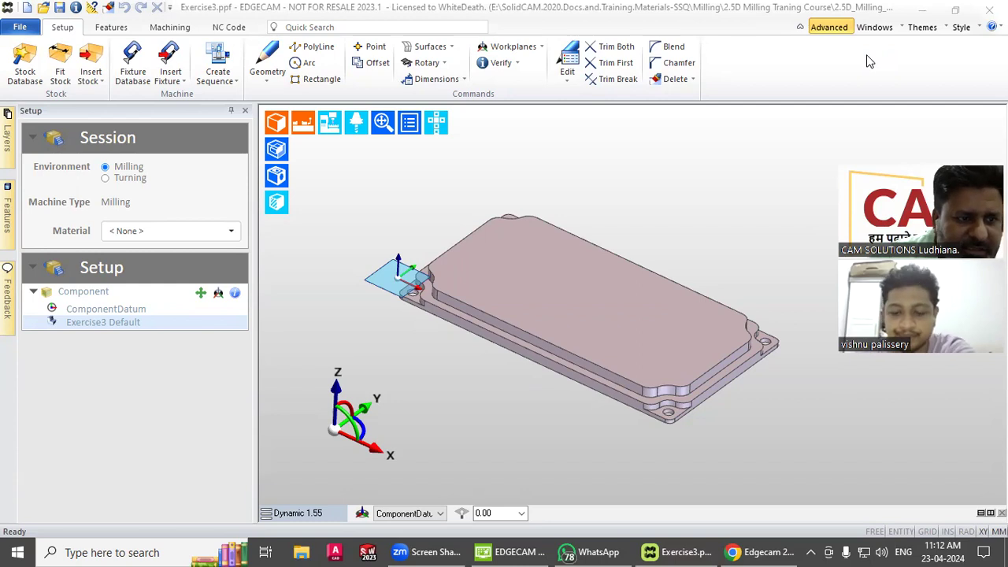
Open the position and rotation settings for the component in the setup
double_click(138, 310)
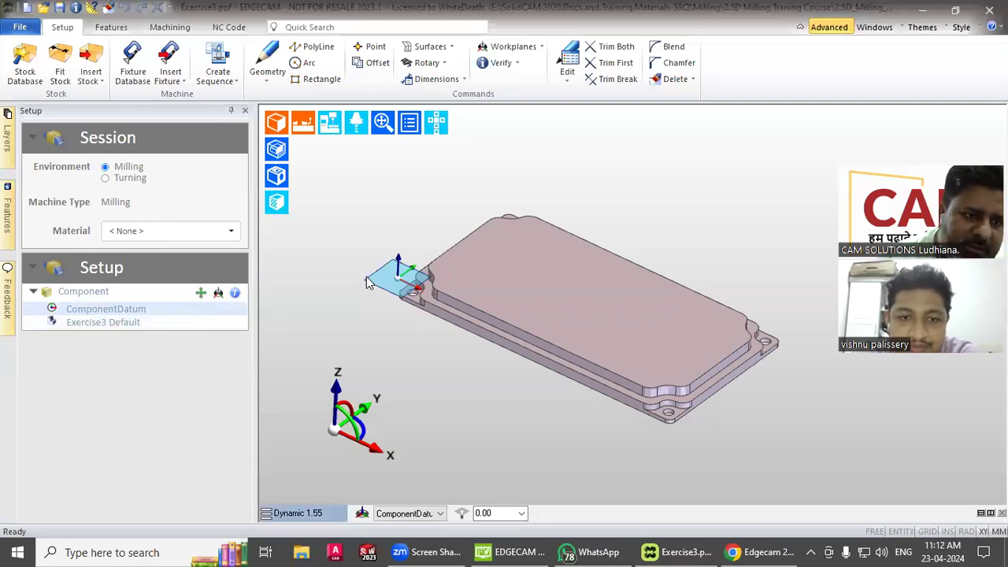
left_click(201, 293)
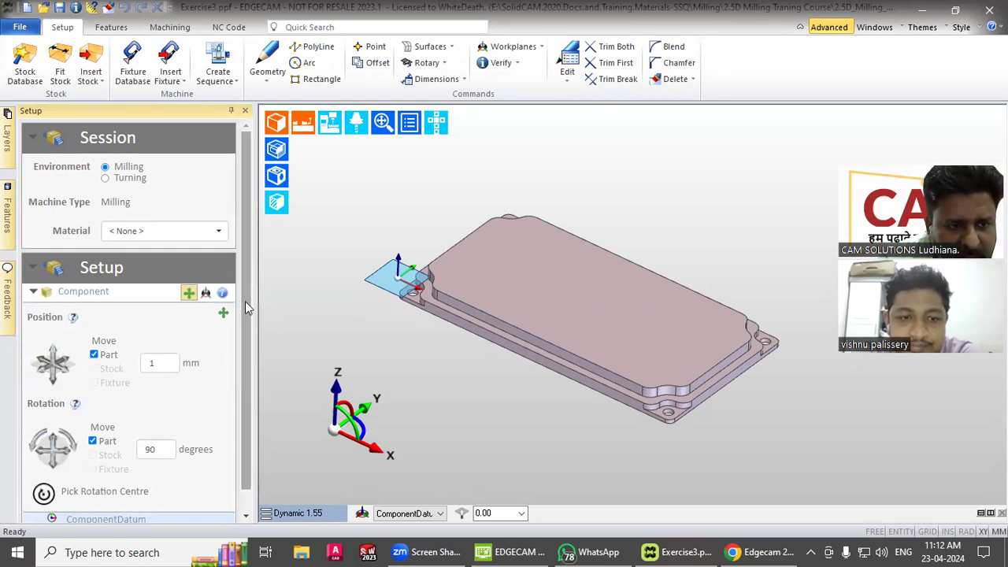
scroll(249, 331, "down", 2)
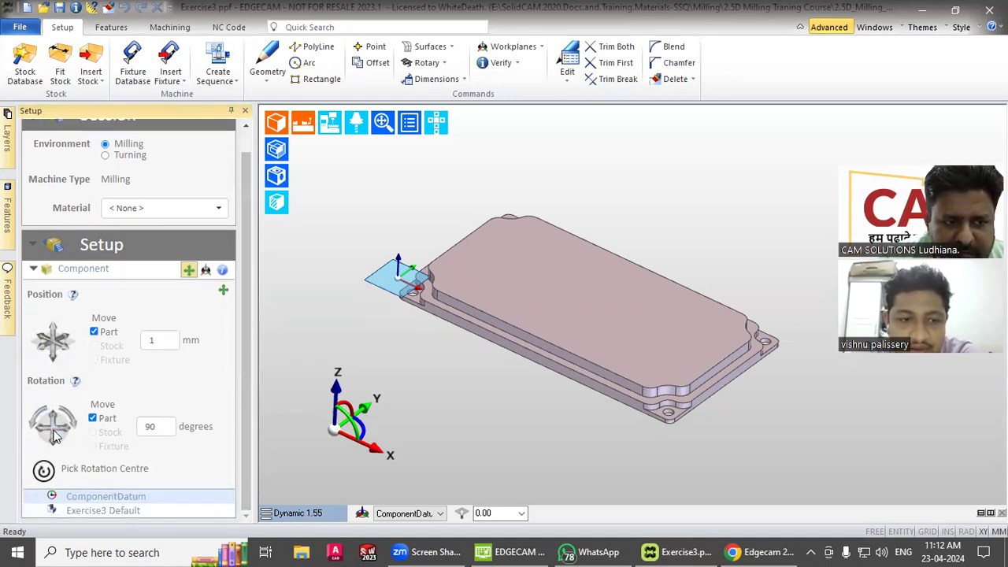
Rotate the part about the Z axis in 90-degree increments, first clockwise and then counterclockwise back to its original orientation
double_click(154, 426)
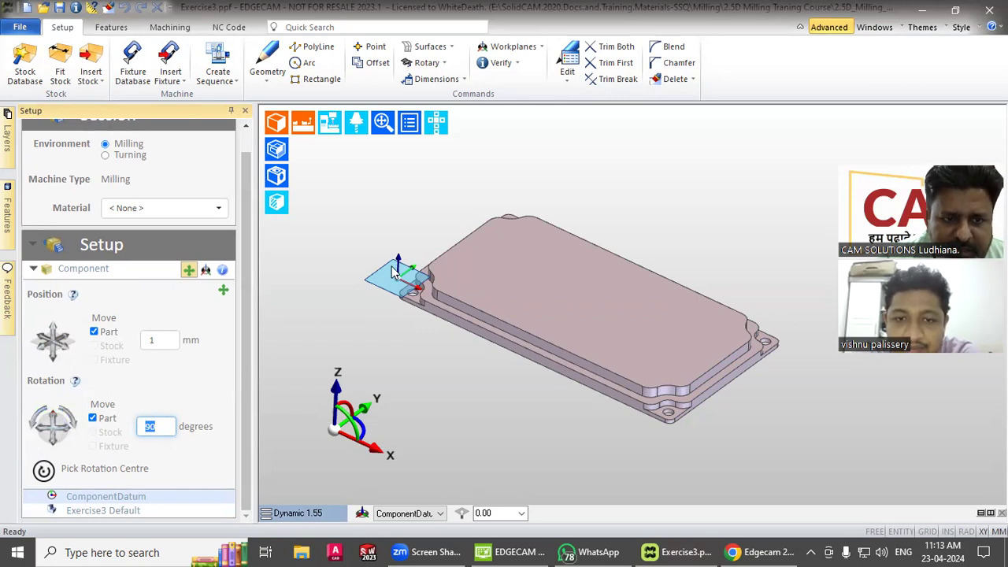
left_click(77, 426)
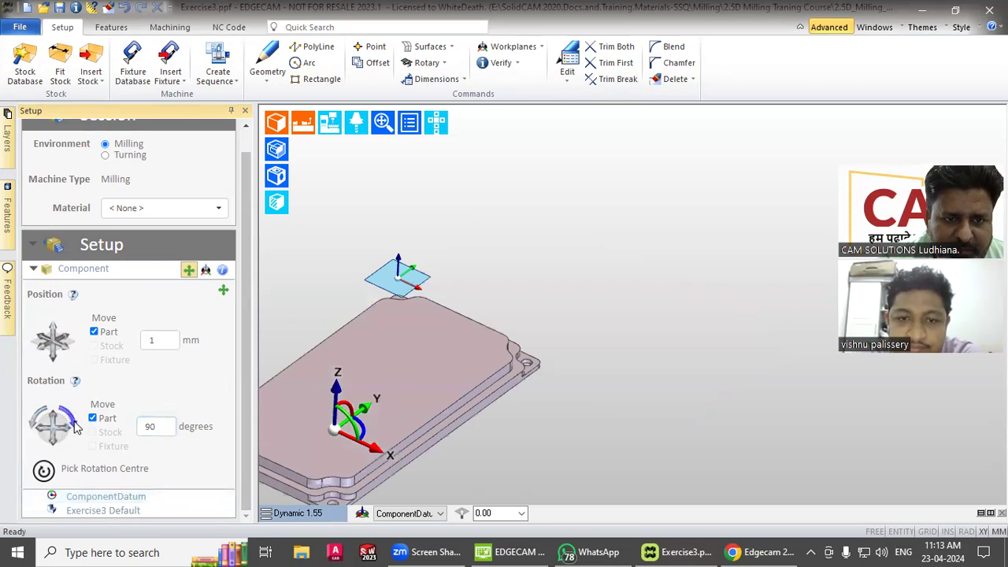
left_click(76, 426)
left_click(76, 426)
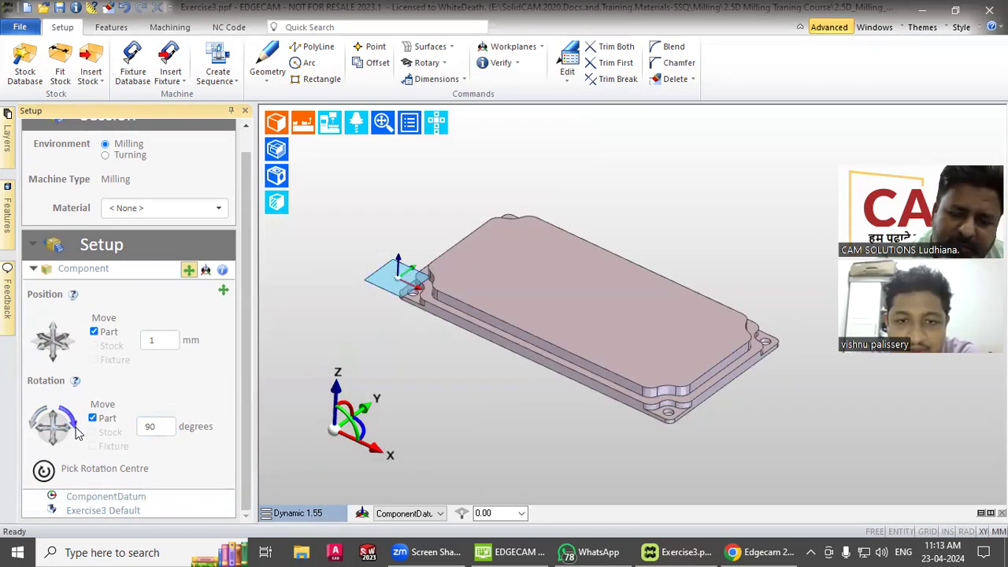
left_click(35, 426)
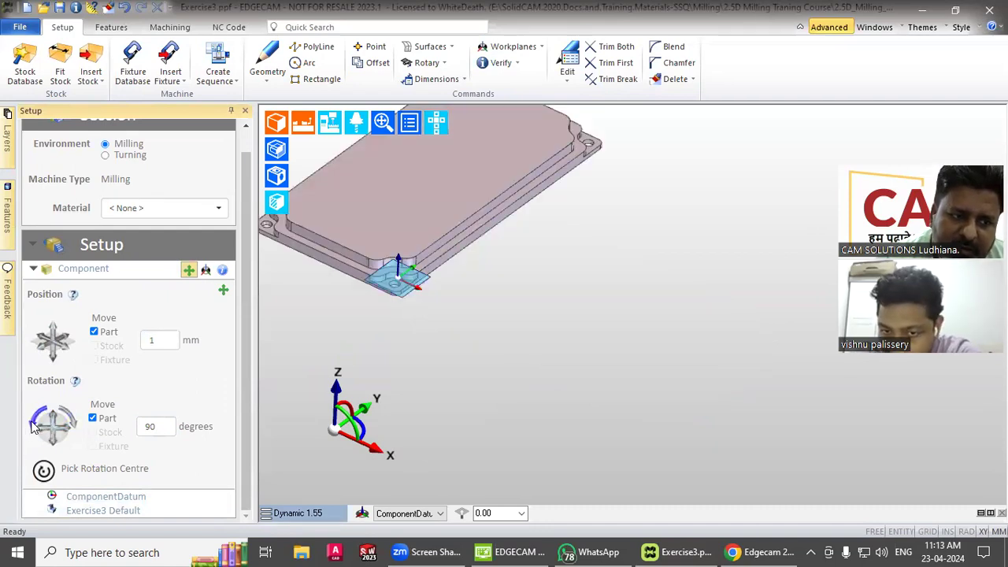
left_click(35, 426)
left_click(35, 426)
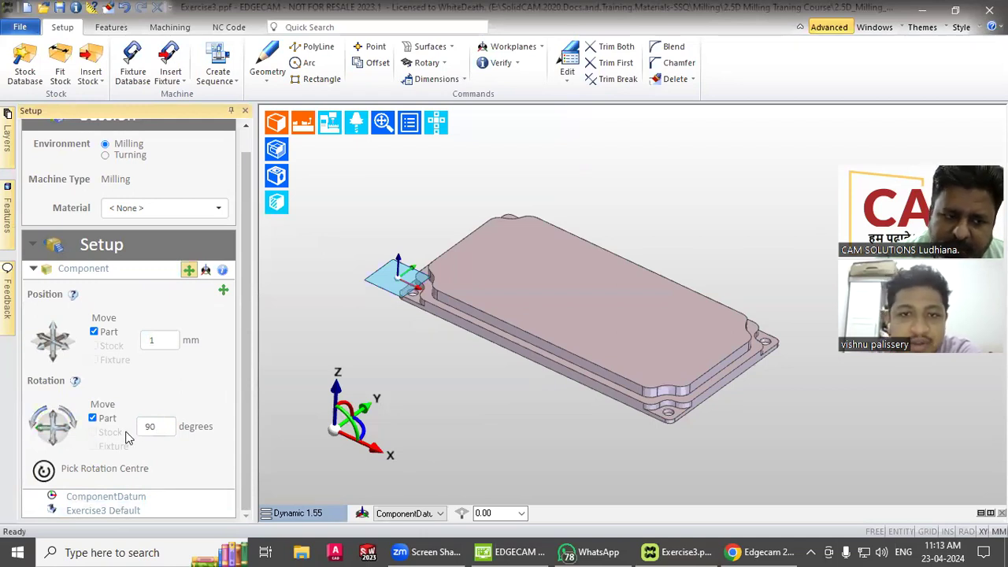
Set the rotation increment to 10 degrees and rotate the part clockwise about the Z axis in several increments
left_click(155, 427)
type("10")
key("shift+Left")
key("shift+Left")
key("shift+Left")
key("shift+Left")
key("BackSpace")
type("10")
key("Tab")
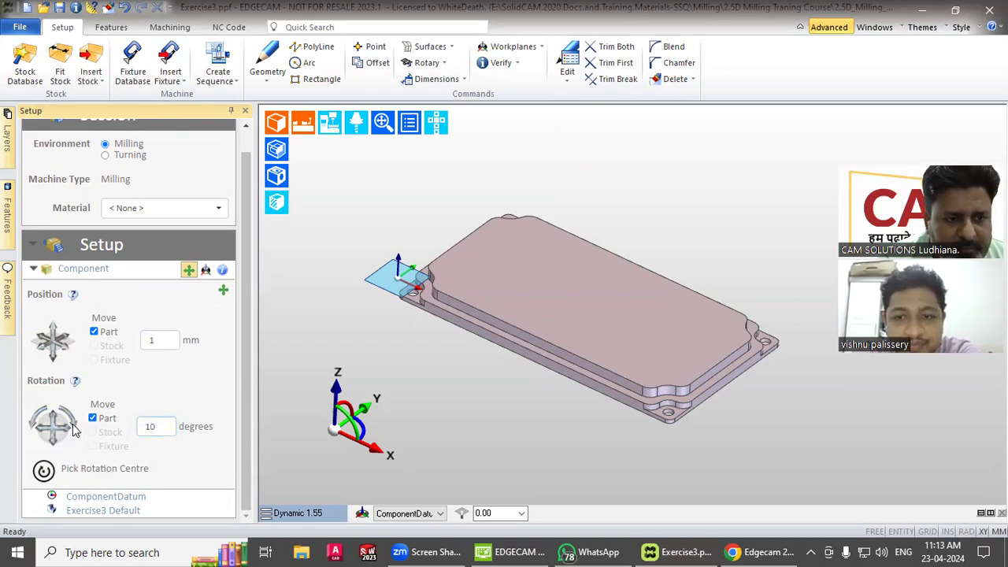
left_click(75, 428)
left_click(76, 430)
left_click(77, 430)
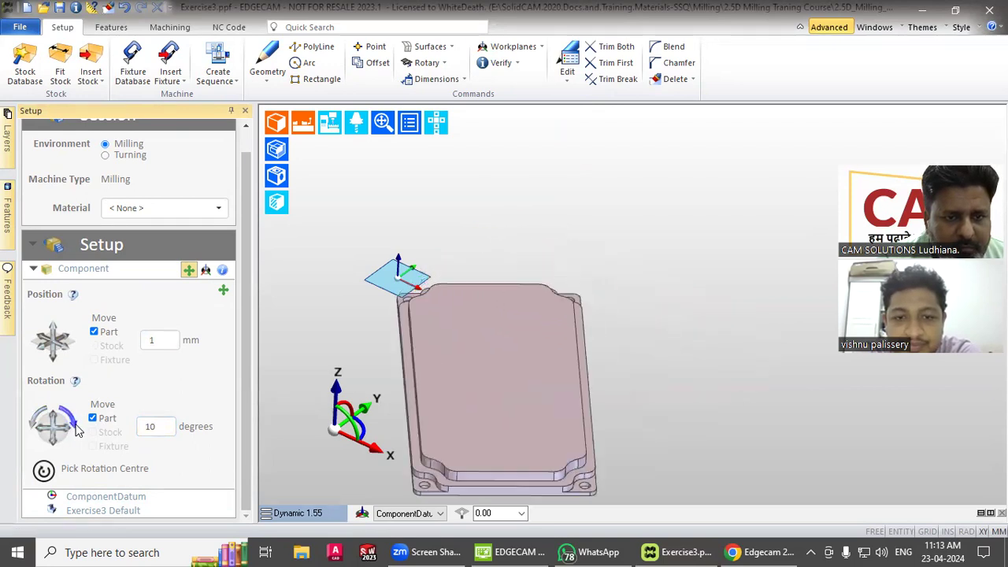
left_click(77, 430)
left_click(77, 430)
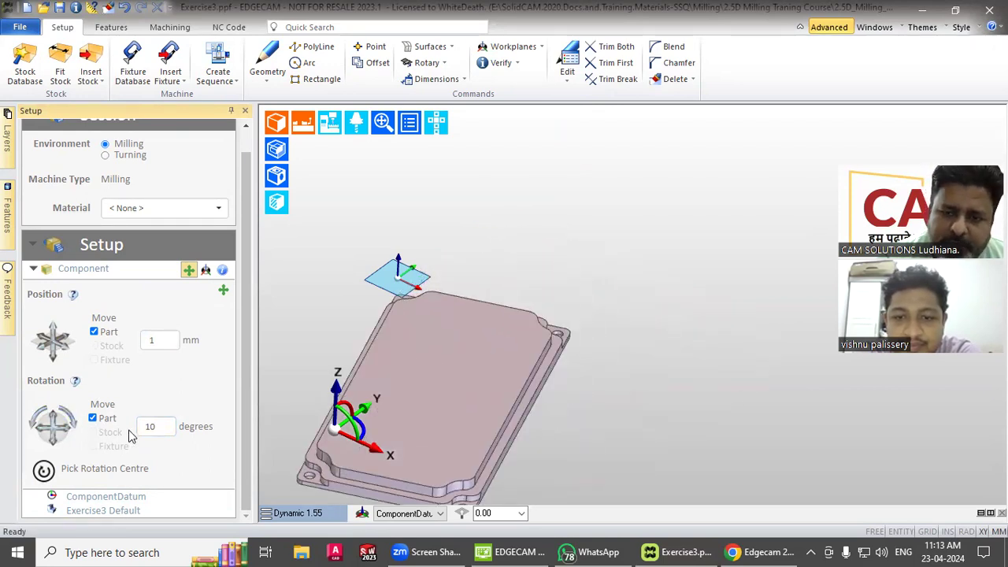
Rotate the part counterclockwise about the Z axis in 10-degree increments back to its original orientation
left_click_drag(160, 429, 132, 439)
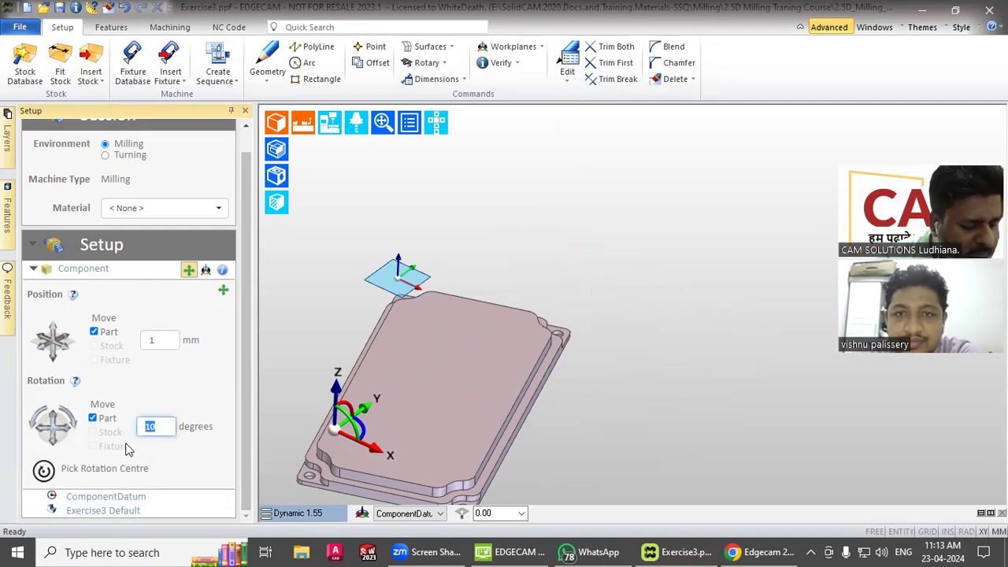
left_click(35, 428)
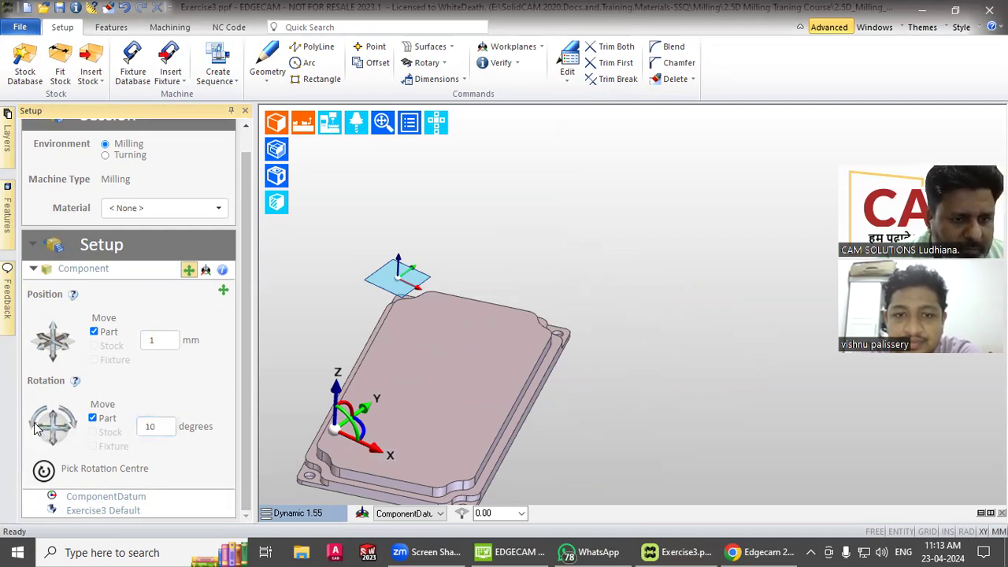
left_click(32, 427)
left_click(32, 427)
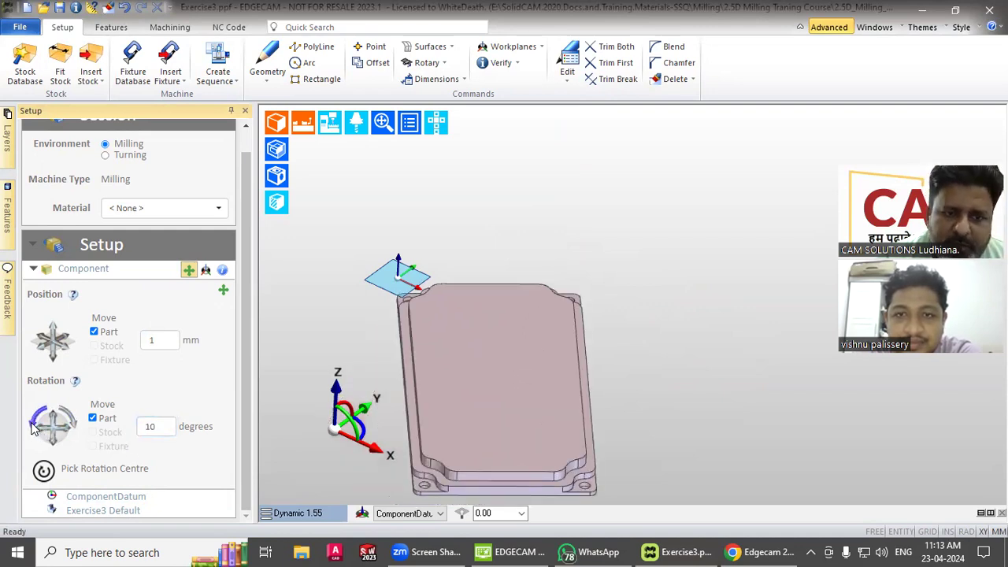
left_click(32, 426)
left_click(32, 426)
left_click(33, 427)
left_click(32, 426)
left_click(32, 426)
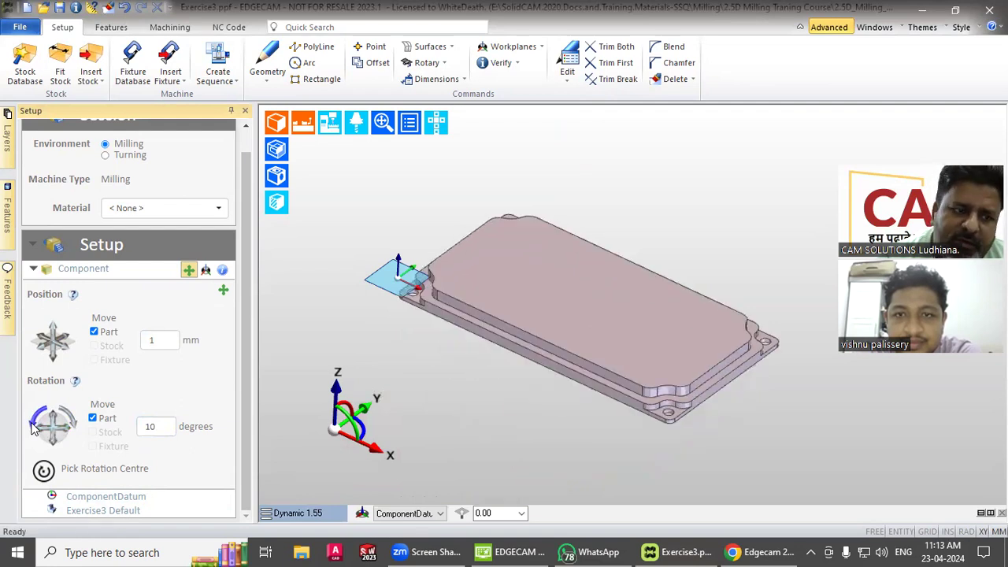
left_click(32, 426)
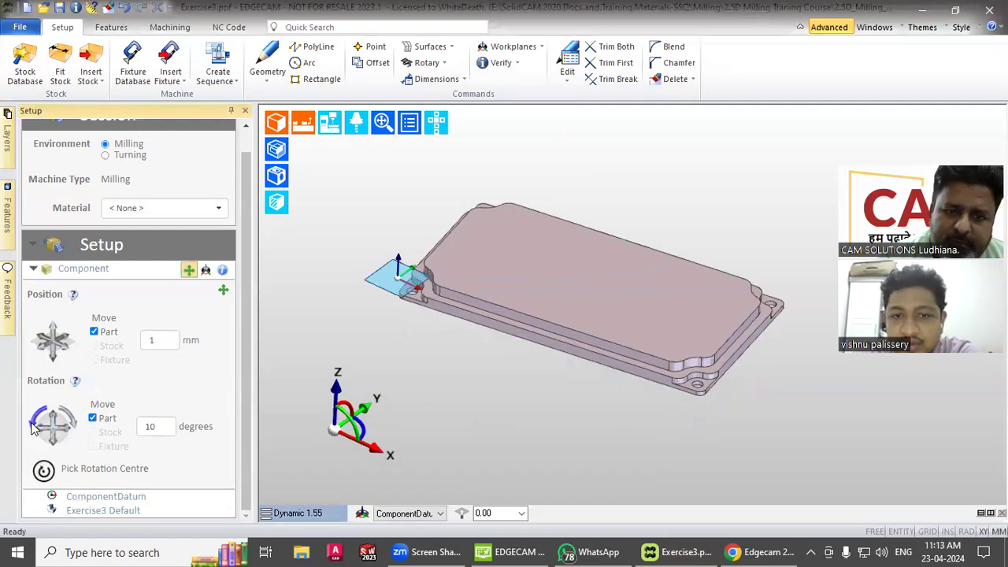
left_click(74, 427)
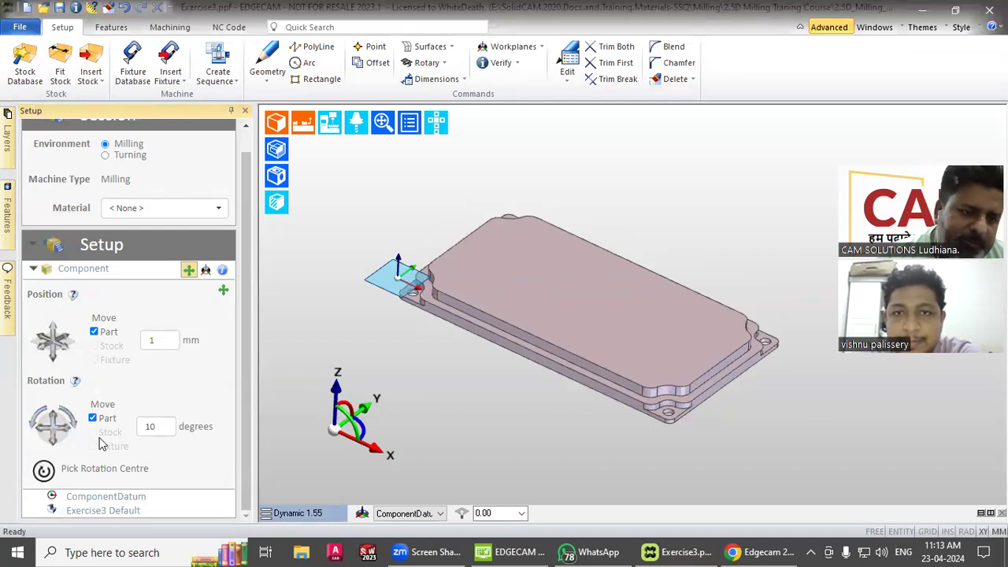
Tilt the part about the X axis in 10-degree increments, then tilt it back until it lies flat again
left_click(53, 420)
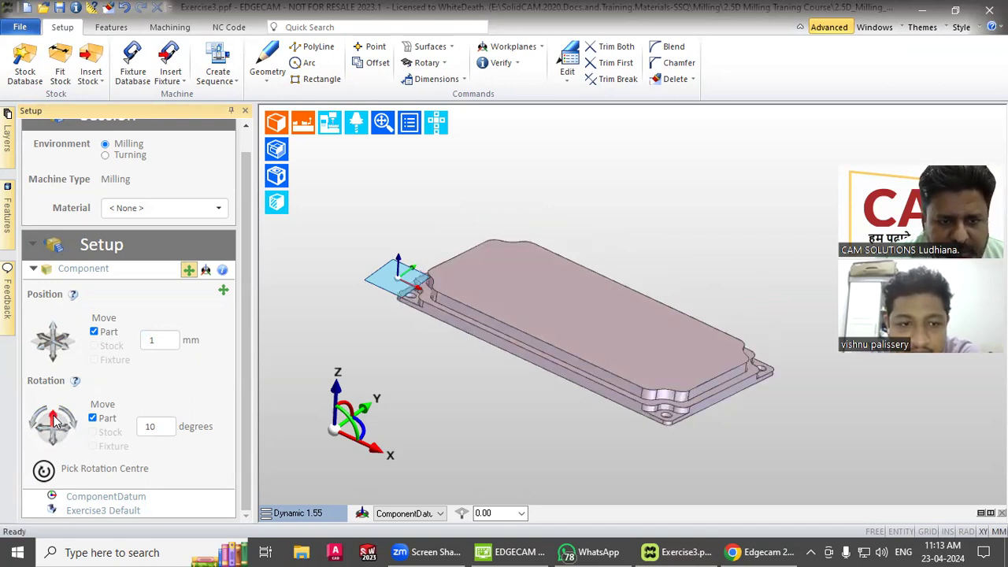
left_click(54, 419)
left_click(54, 420)
left_click(53, 420)
left_click(54, 420)
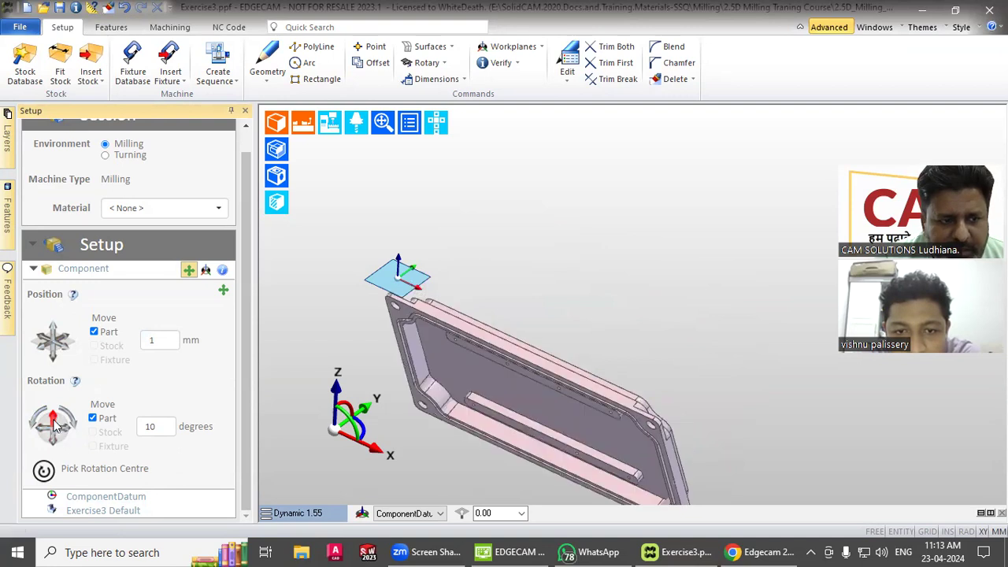
left_click(53, 444)
left_click(53, 444)
left_click(53, 443)
left_click(53, 443)
left_click(54, 443)
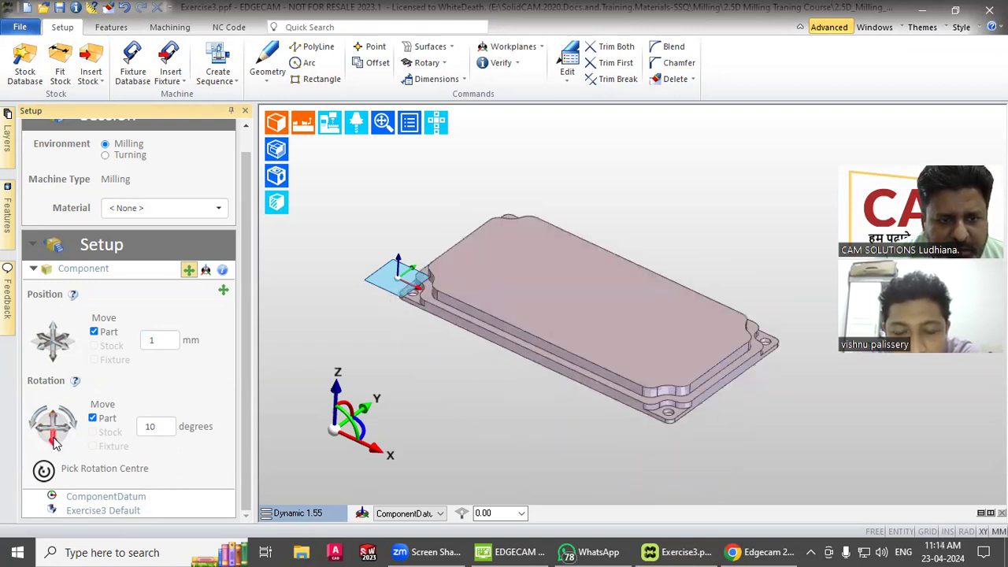
left_click(54, 444)
left_click(57, 424)
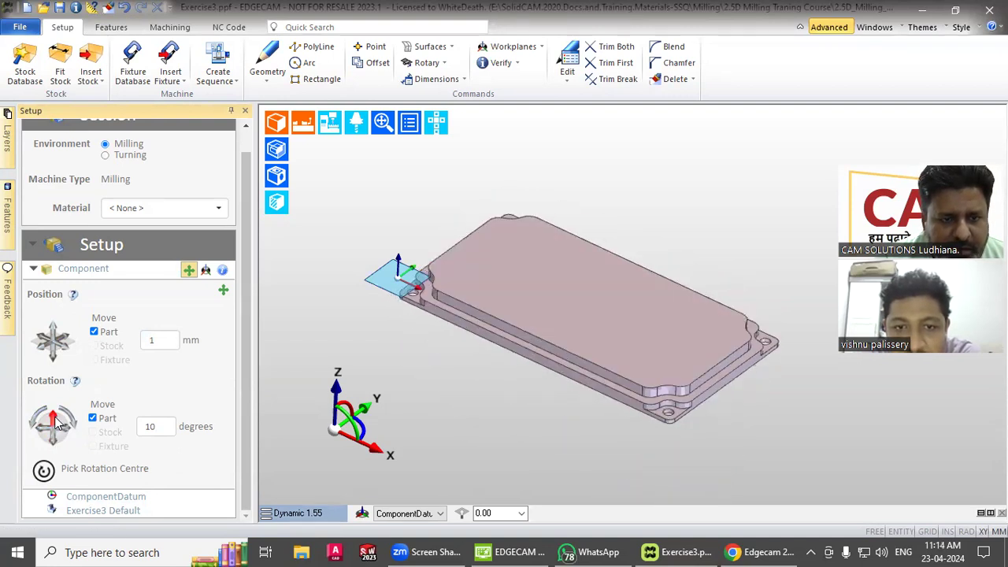
Set the rotation increment to 90 degrees and rotate the part about the Y axis until its pocket side faces up
double_click(150, 427)
type("90")
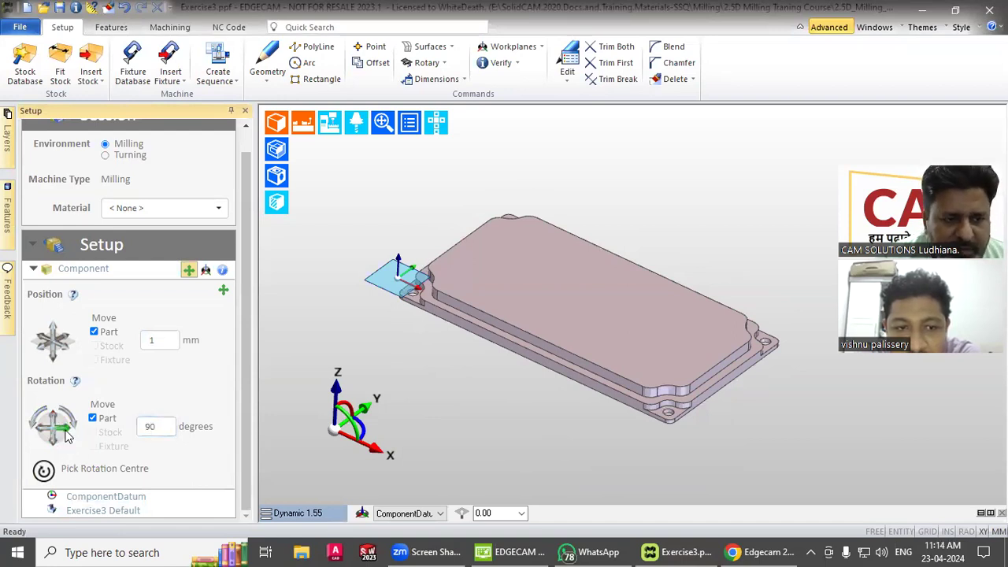
left_click(67, 436)
left_click(67, 435)
left_click(67, 436)
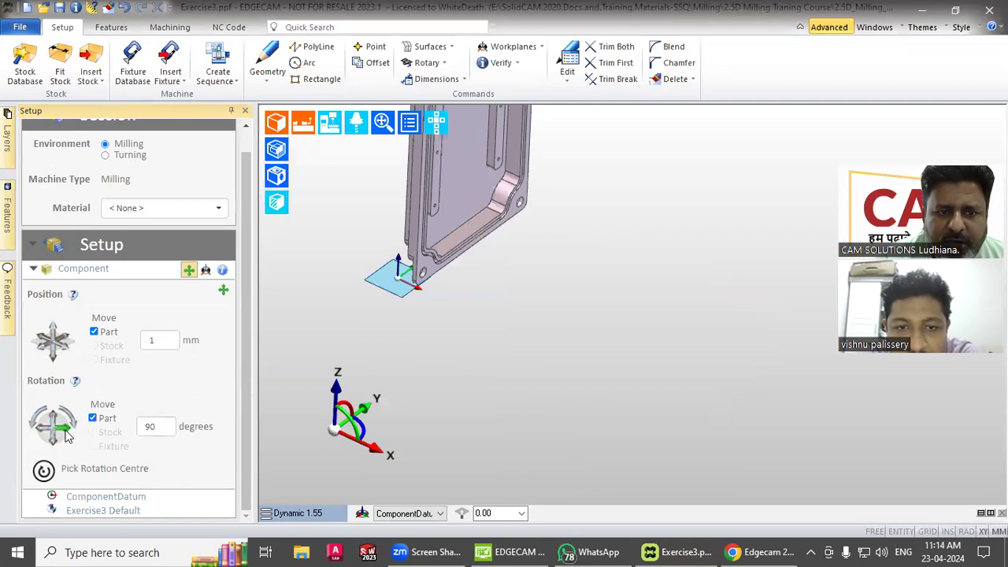
left_click(67, 436)
left_click(67, 436)
left_click(67, 436)
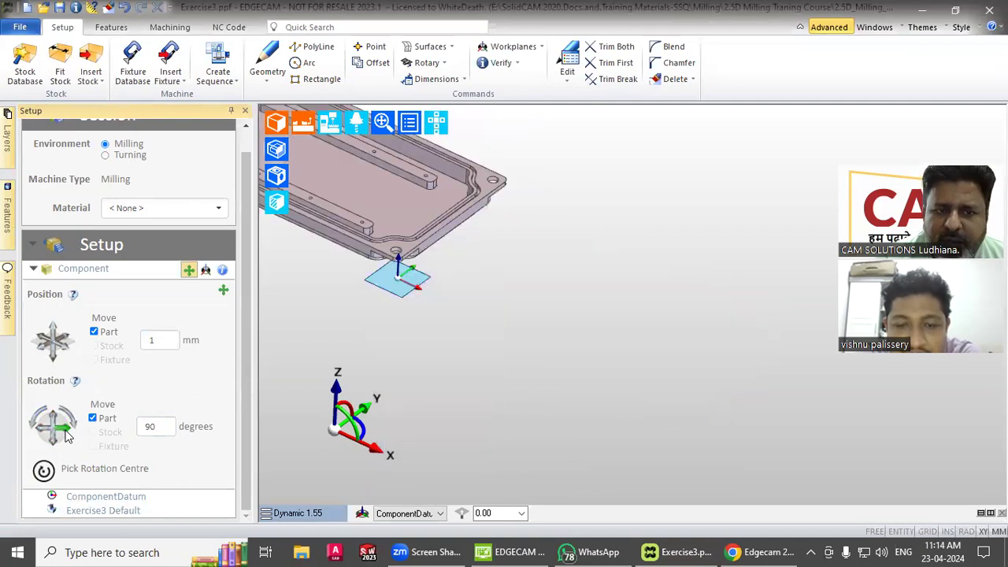
scroll(551, 398, "down", 3)
scroll(464, 212, "up", 2)
scroll(461, 197, "up", 1)
scroll(524, 241, "down", 1)
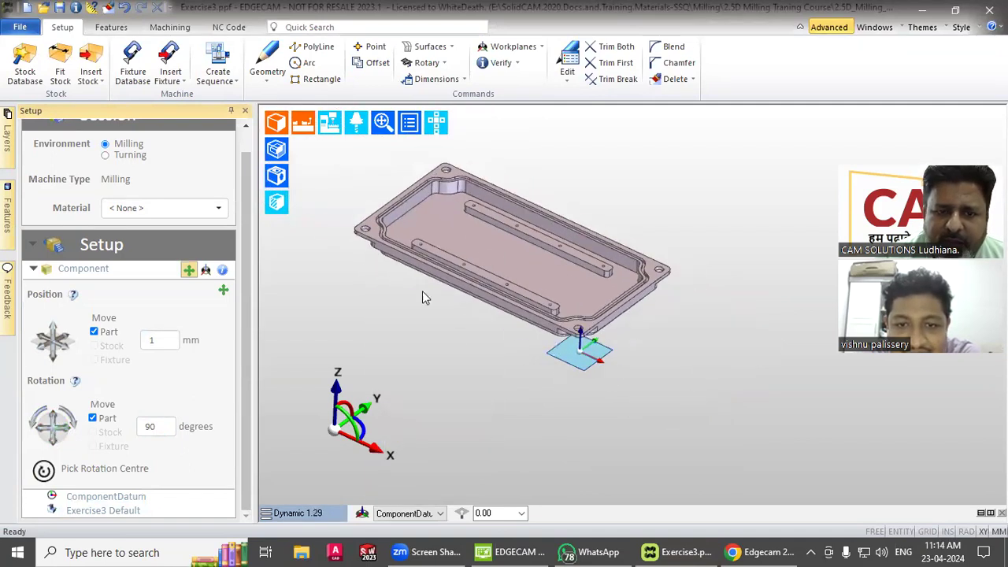
Rotate the part another two 90-degree increments about the Y axis so its closed face points up again
left_click(67, 435)
left_click(67, 436)
scroll(334, 285, "down", 1)
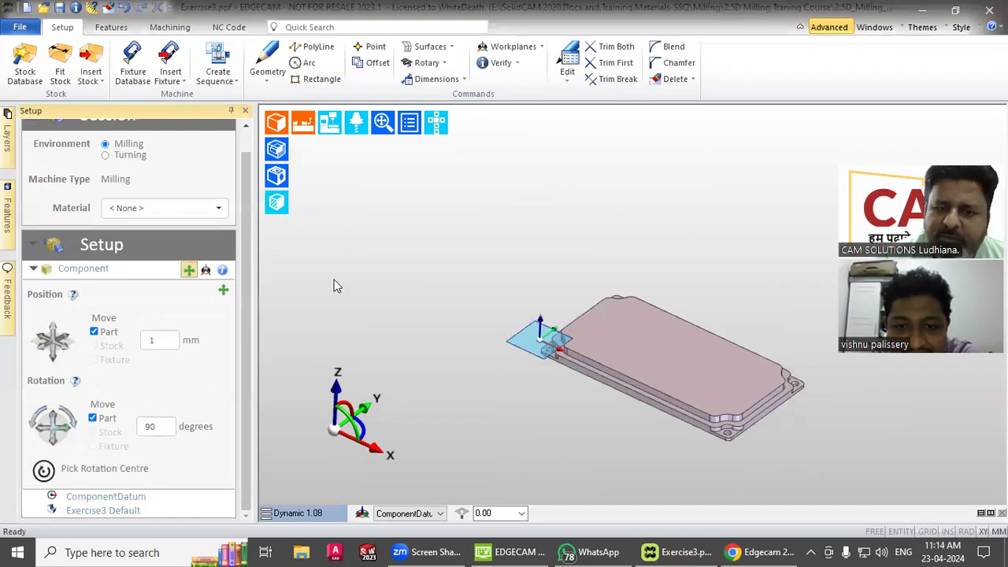
scroll(768, 407, "up", 1)
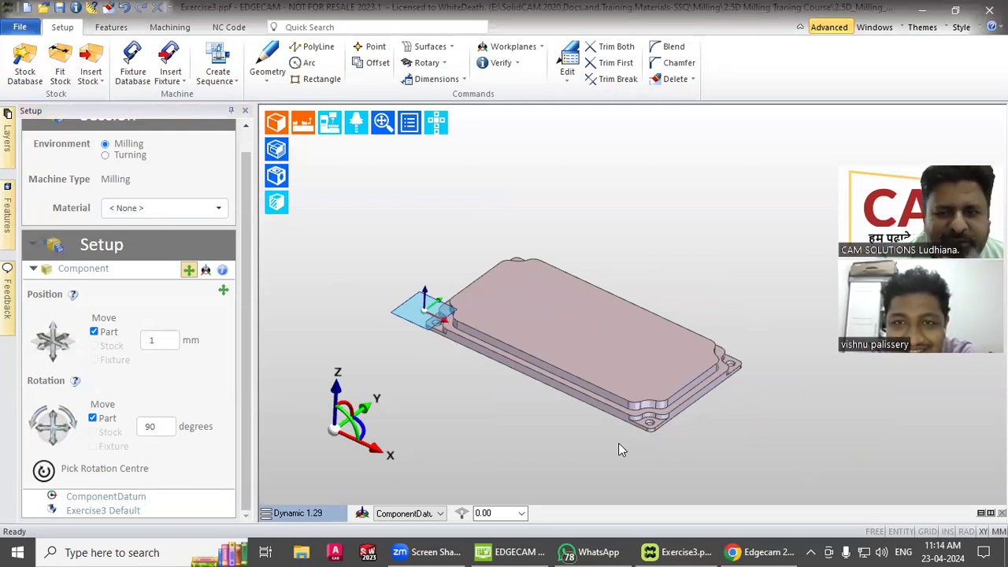
mouse_move(576, 352)
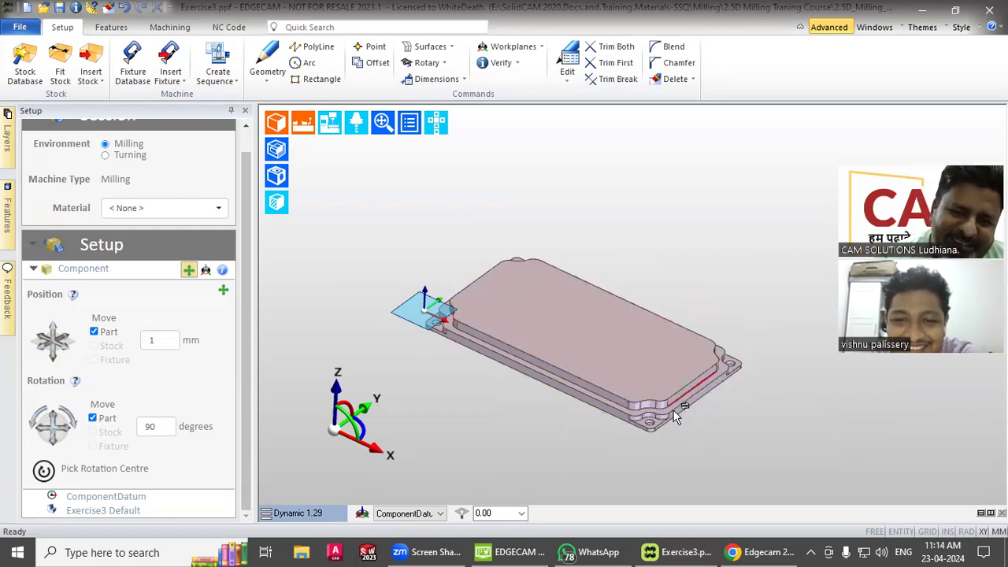
middle_click_drag(528, 412, 624, 275)
middle_click_drag(519, 365, 608, 283)
scroll(606, 288, "up", 2)
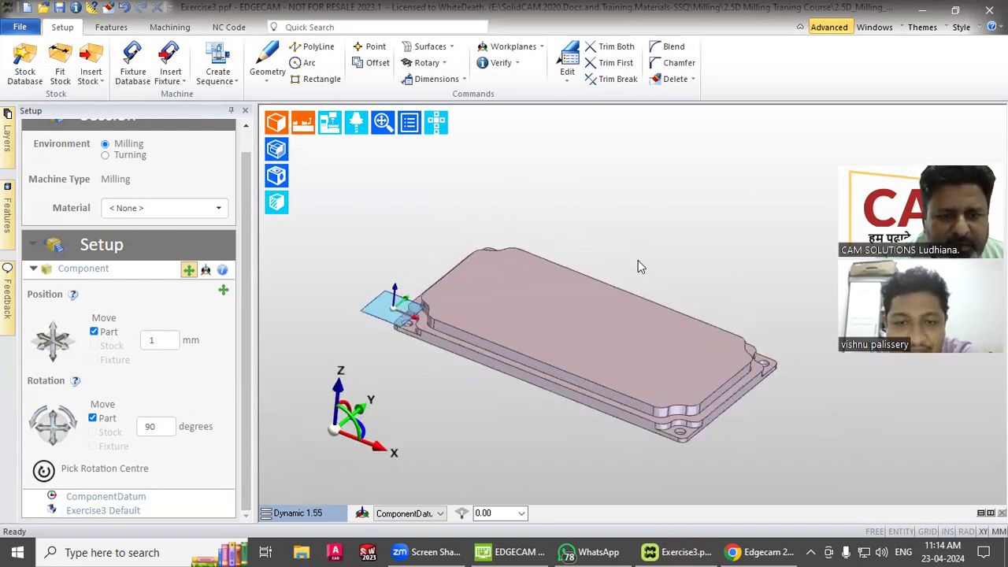
Pick the centre of the part's top face as rotation centre and rotate the part clockwise about Z in 90-degree increments
left_click(45, 472)
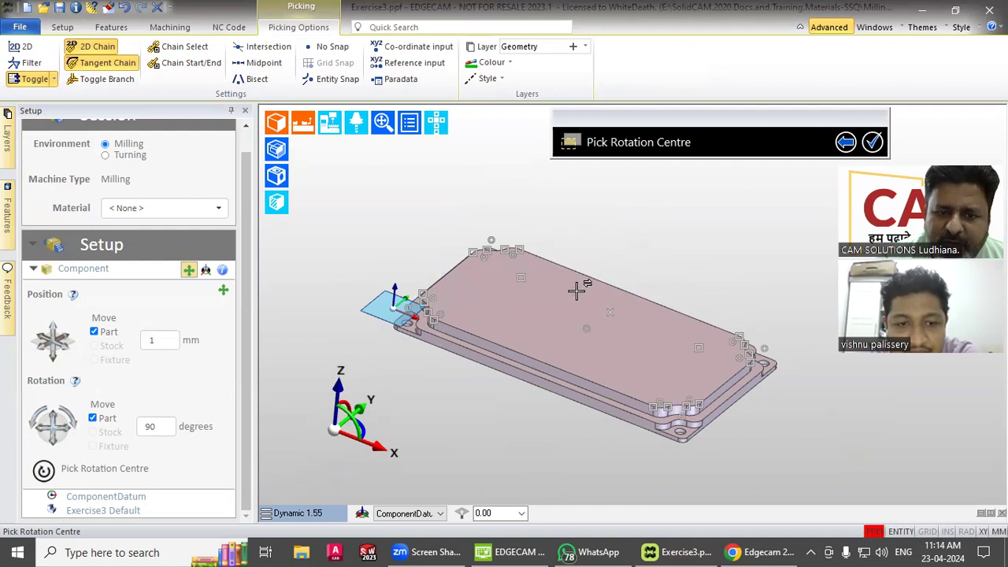
left_click(585, 328)
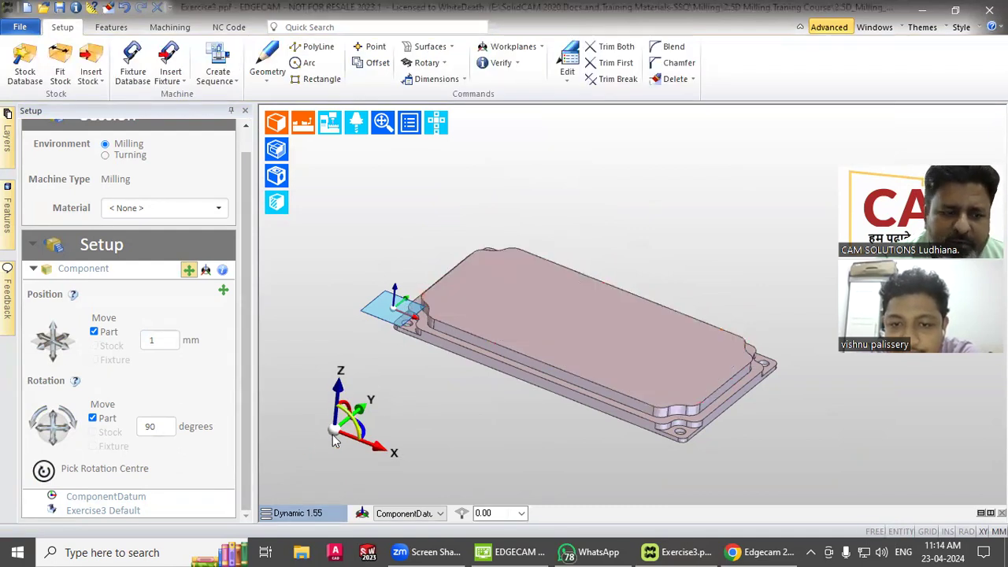
left_click(75, 424)
left_click(75, 423)
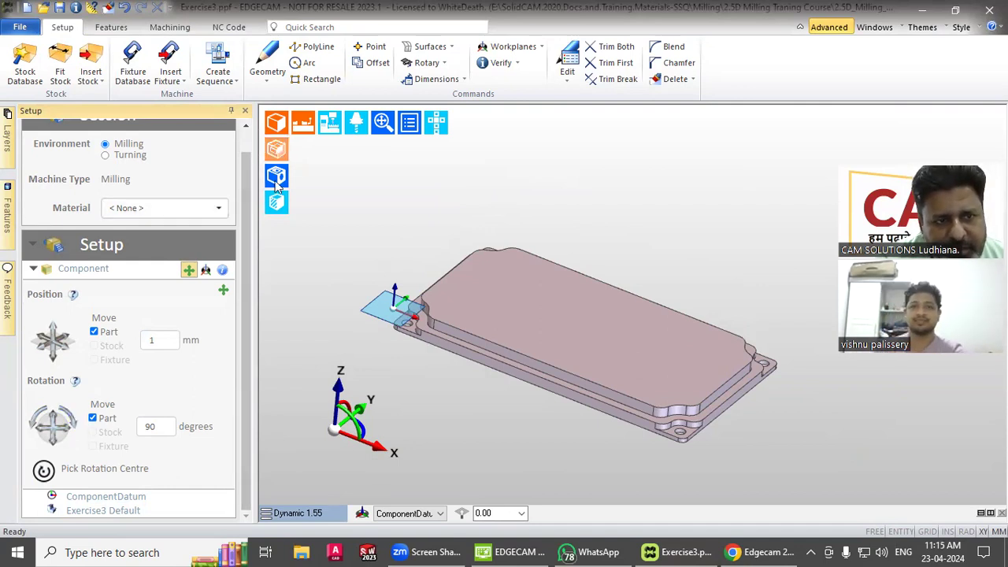
Switch the model display back and forth between wireframe and shaded, finishing in shaded display
left_click(278, 126)
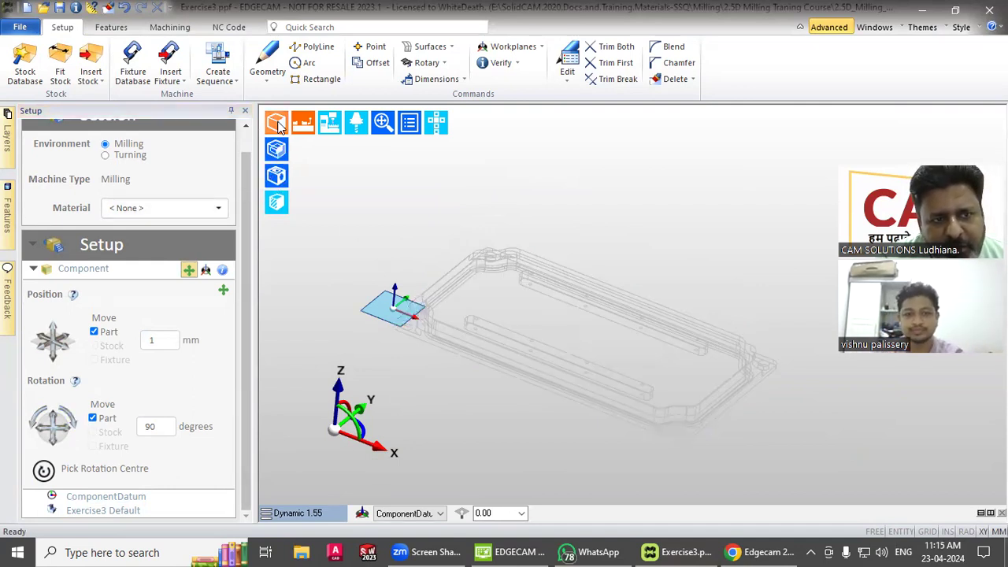
left_click(278, 126)
left_click(278, 126)
left_click(278, 126)
left_click(278, 126)
left_click(278, 126)
left_click(278, 128)
left_click(274, 134)
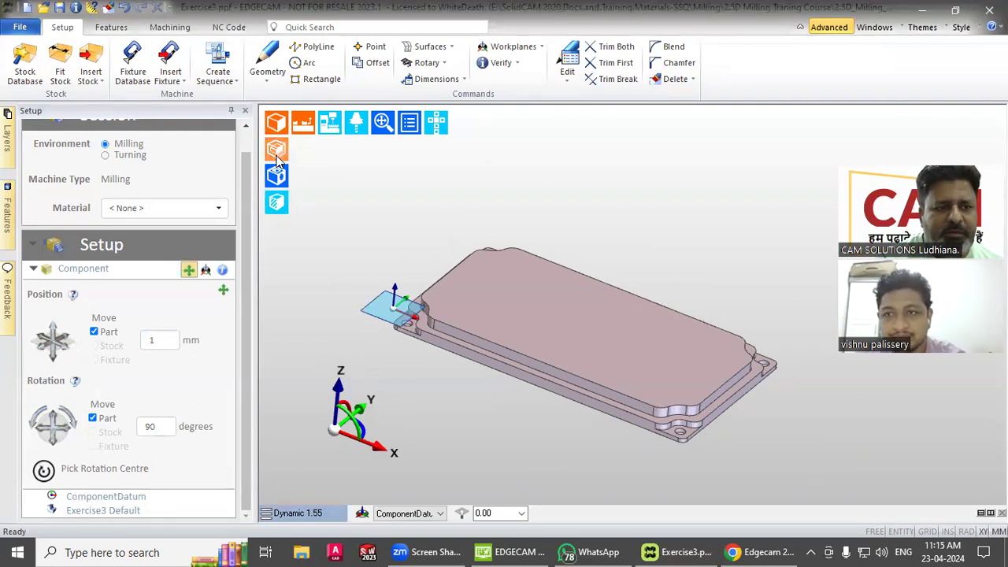
Fit box stock around the component with zero offsets and toggle the stock's rendered display on and off
left_click(57, 74)
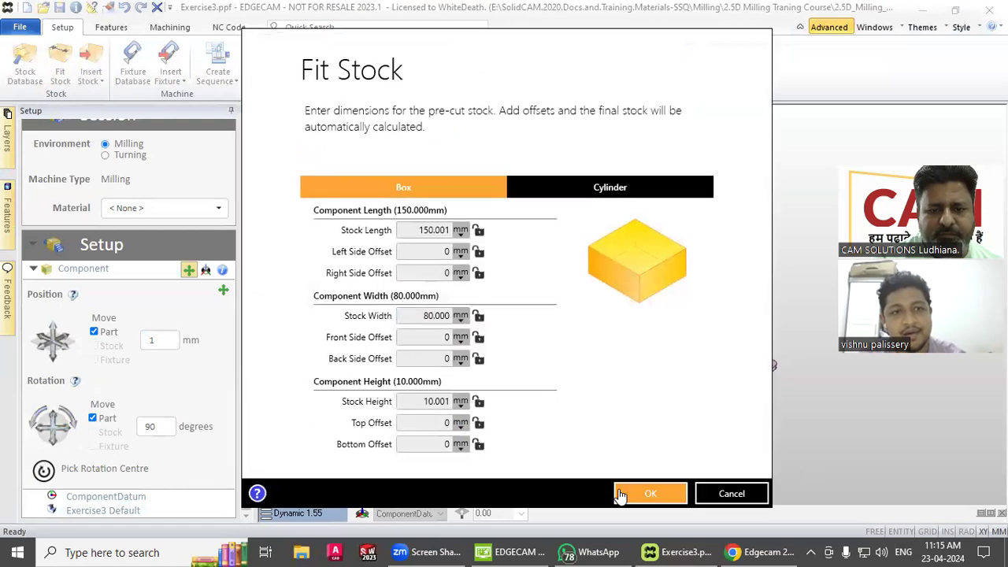
left_click(620, 494)
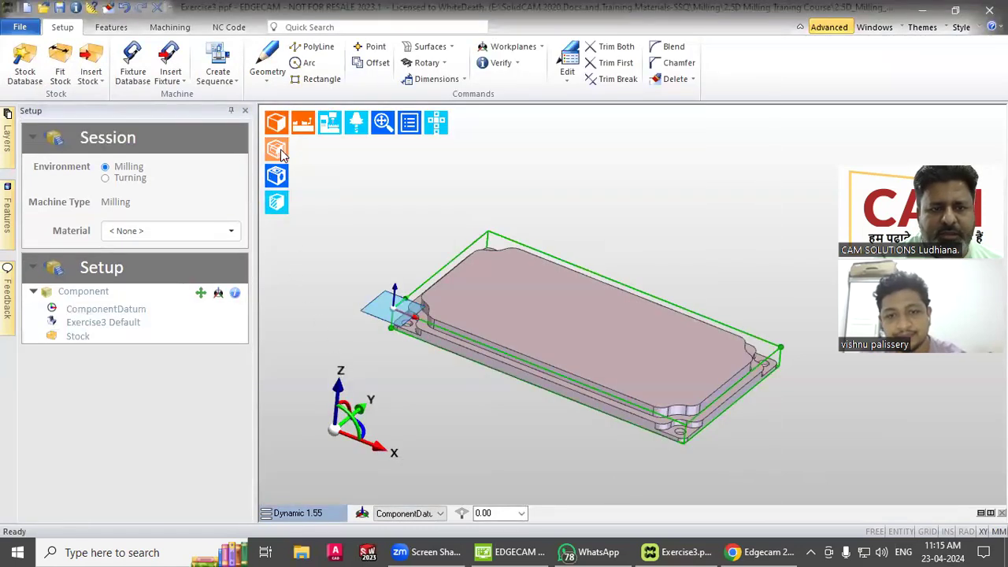
left_click(278, 149)
left_click(281, 154)
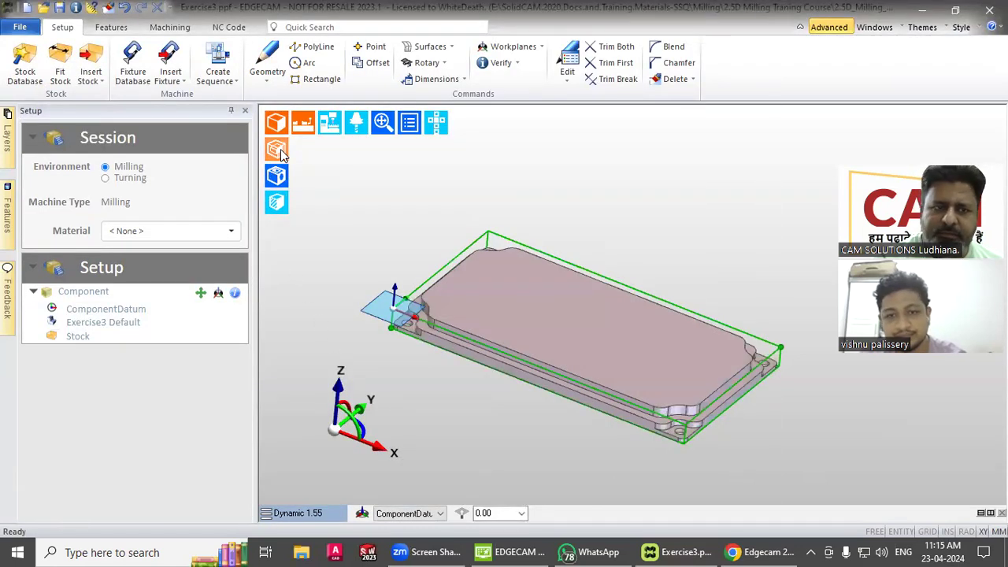
left_click(281, 153)
left_click(281, 154)
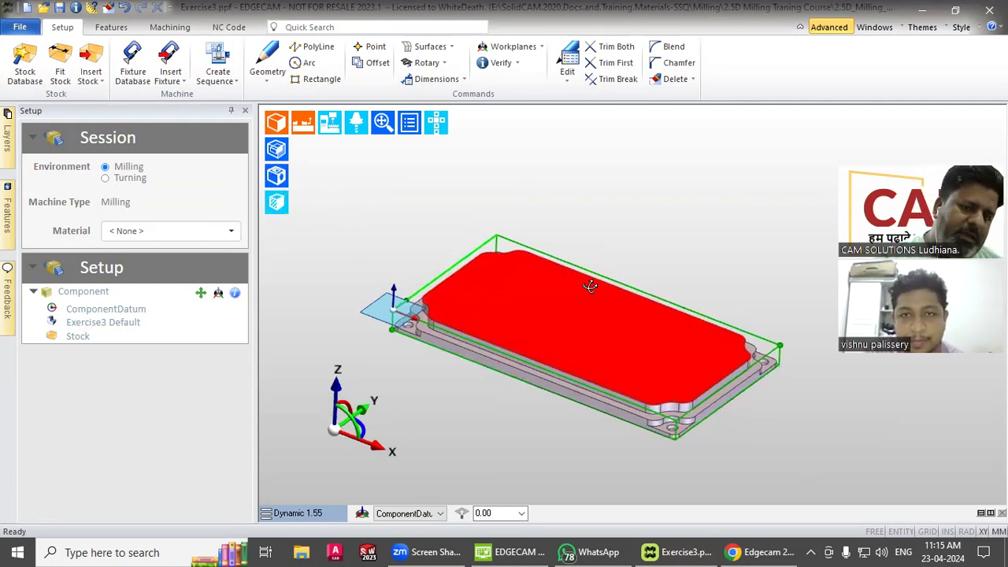
Position the component datum at the XY centre of the component's top face, relative to the component
scroll(596, 310, "up", 1)
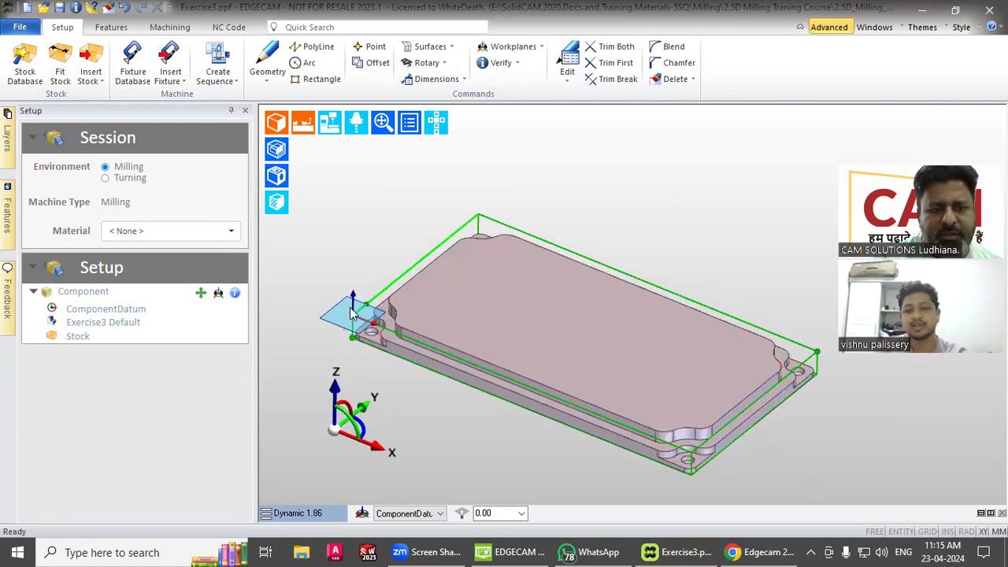
left_click(219, 294)
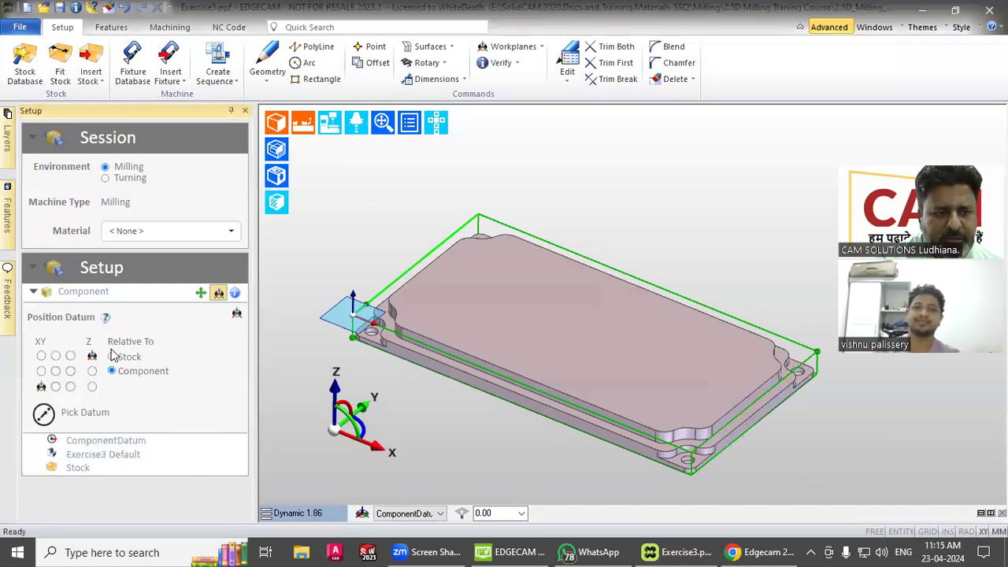
left_click(56, 371)
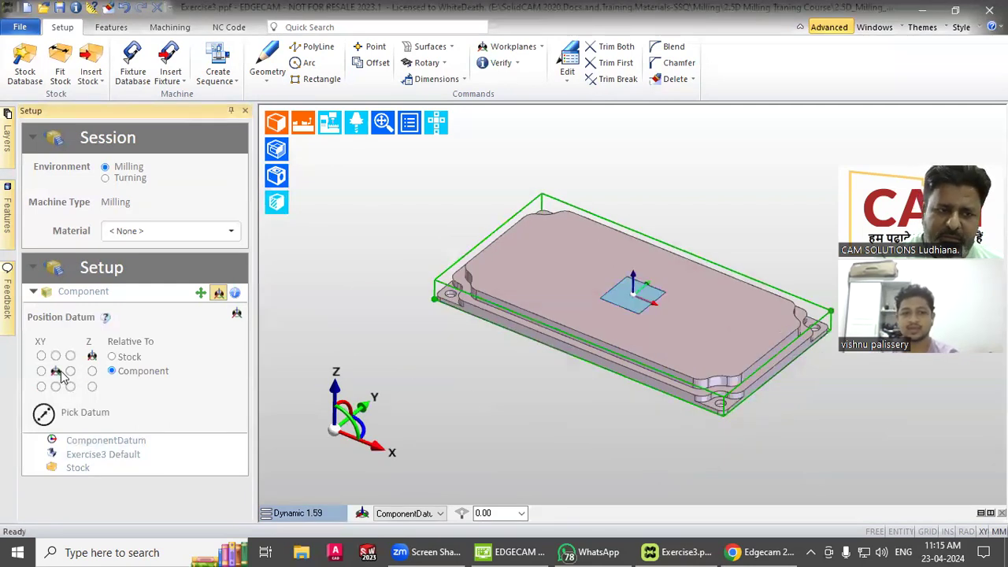
middle_click_drag(409, 330, 676, 351)
Switch to the Edgecam 2023 notes in Google Docs, enlarge the page and review the Day-1 topic list
left_click(762, 550)
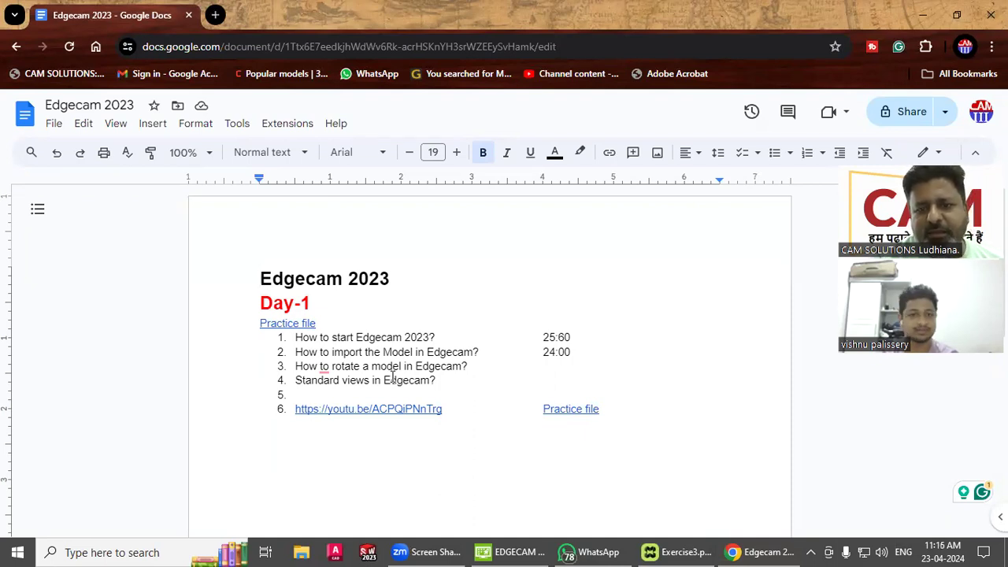
scroll(392, 377, "up", 1, "ctrl")
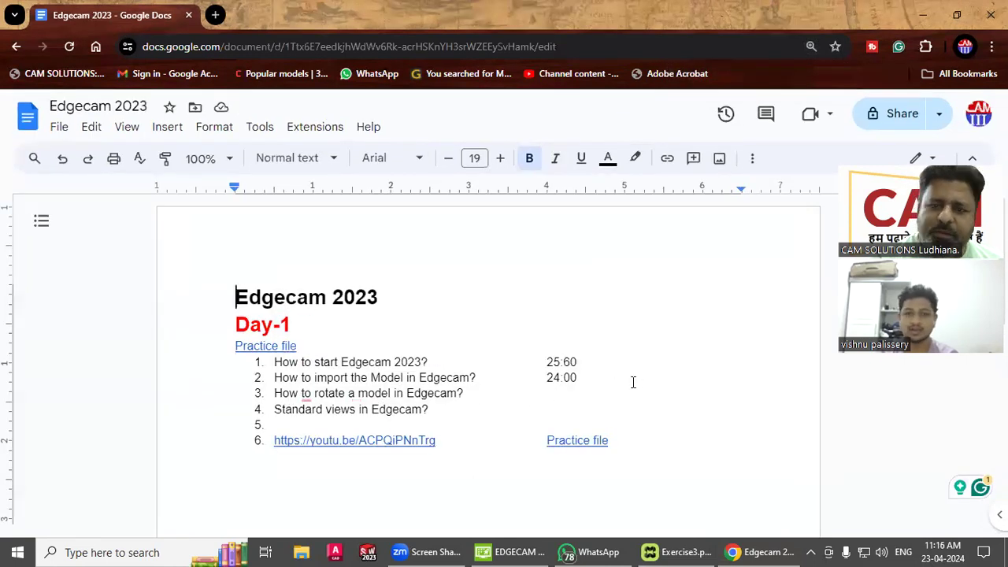
left_click(739, 389)
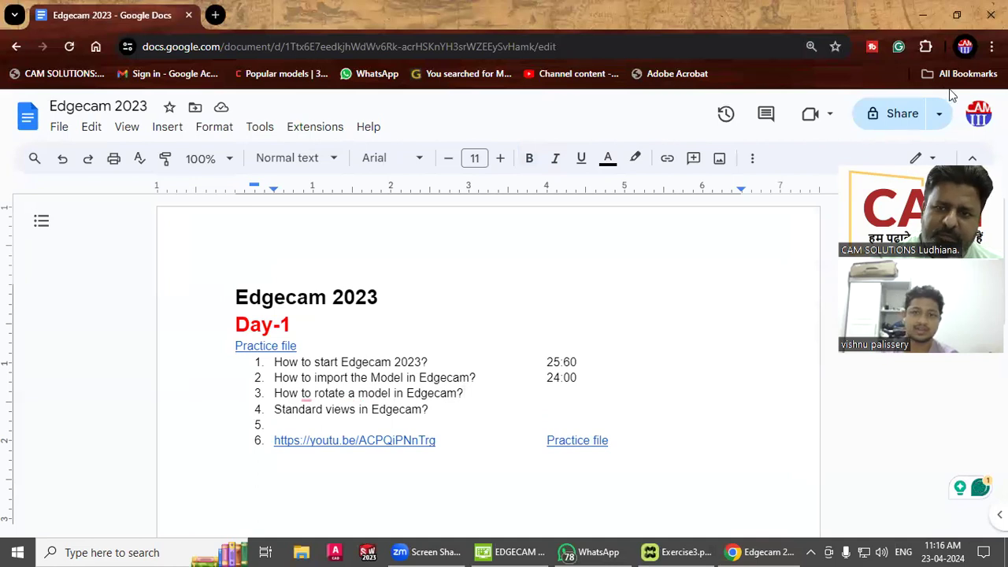
left_click(920, 23)
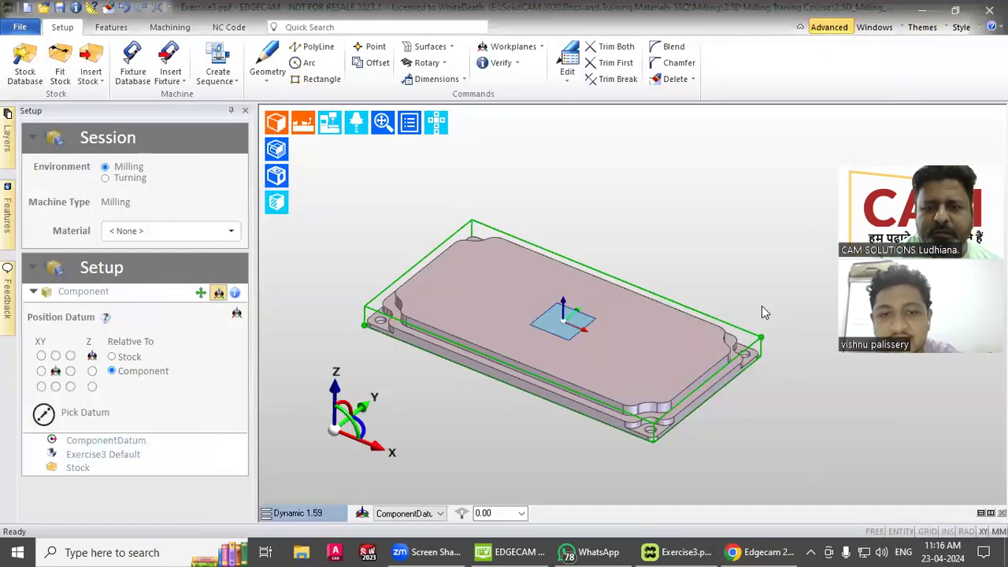
scroll(705, 285, "up", 2)
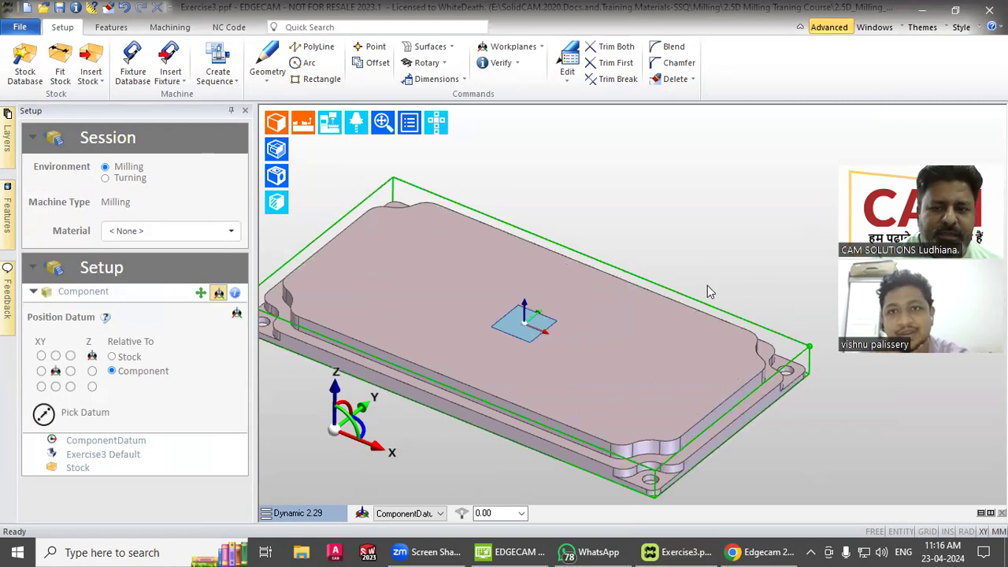
scroll(703, 301, "down", 1)
scroll(643, 294, "up", 1)
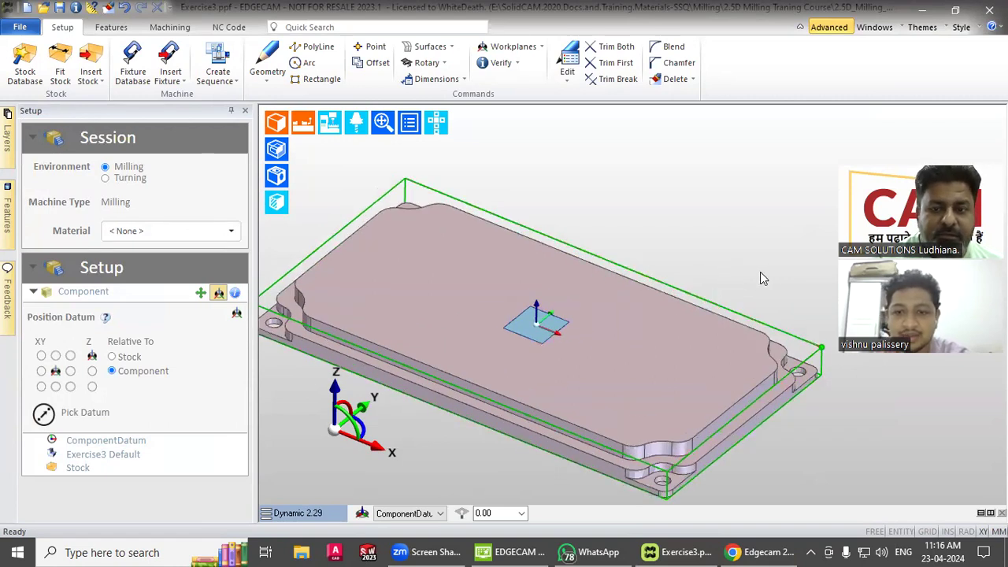
middle_click_drag(578, 231, 580, 223)
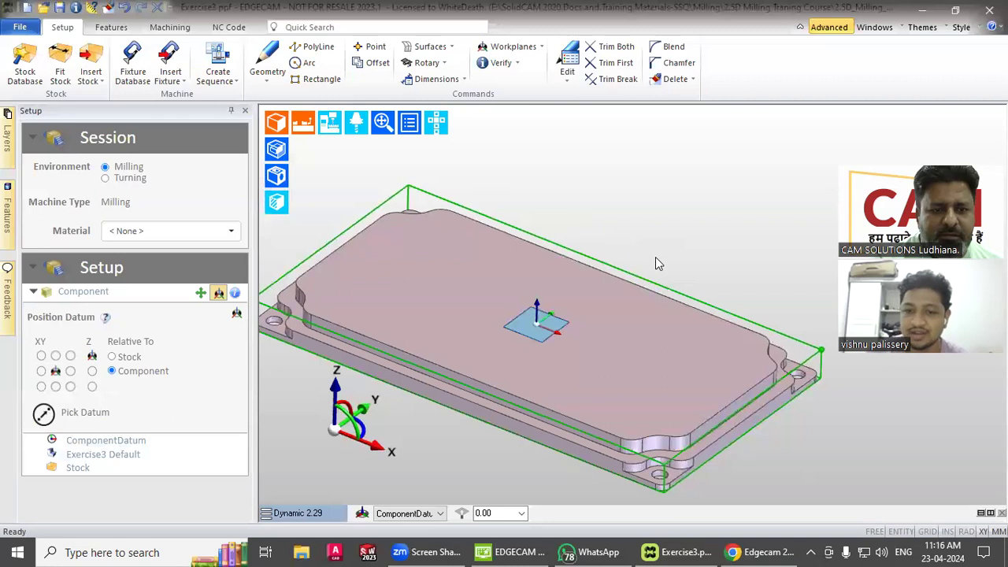
scroll(653, 268, "down", 2)
scroll(640, 233, "up", 1)
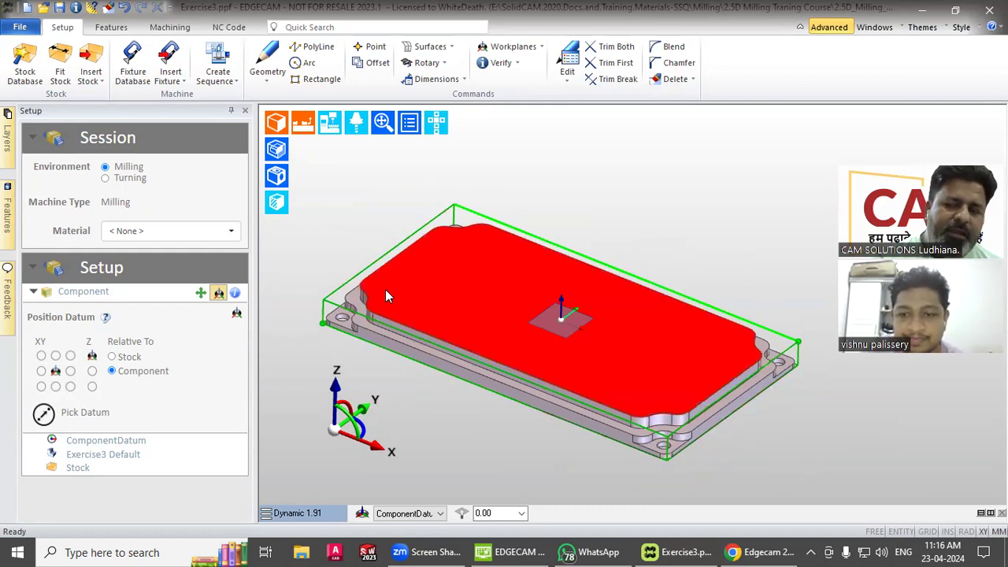
Switch to the Google Docs notes and start a new list item with "A" after "Standard views in Edgecam?", then return to the model
left_click(740, 551)
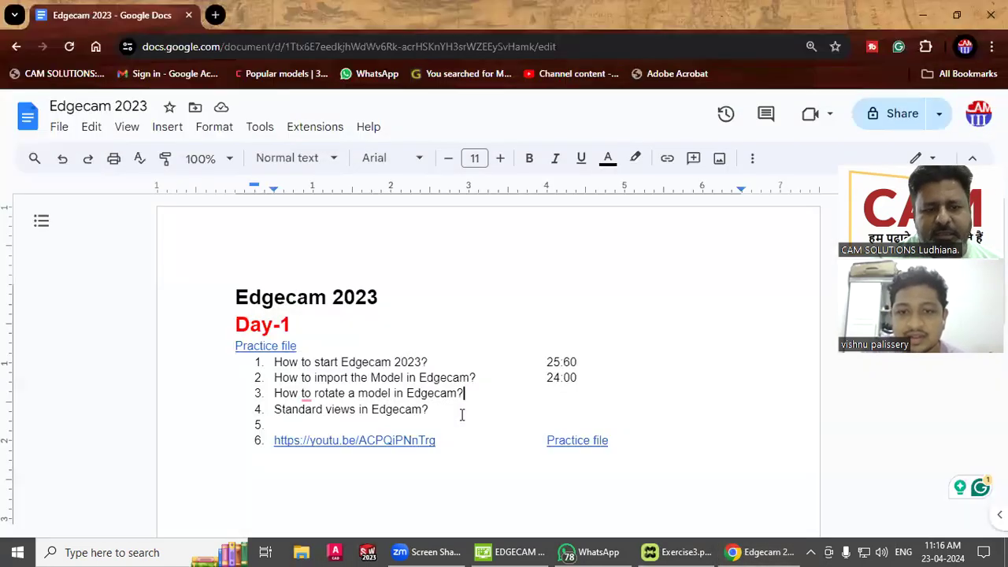
left_click(440, 416)
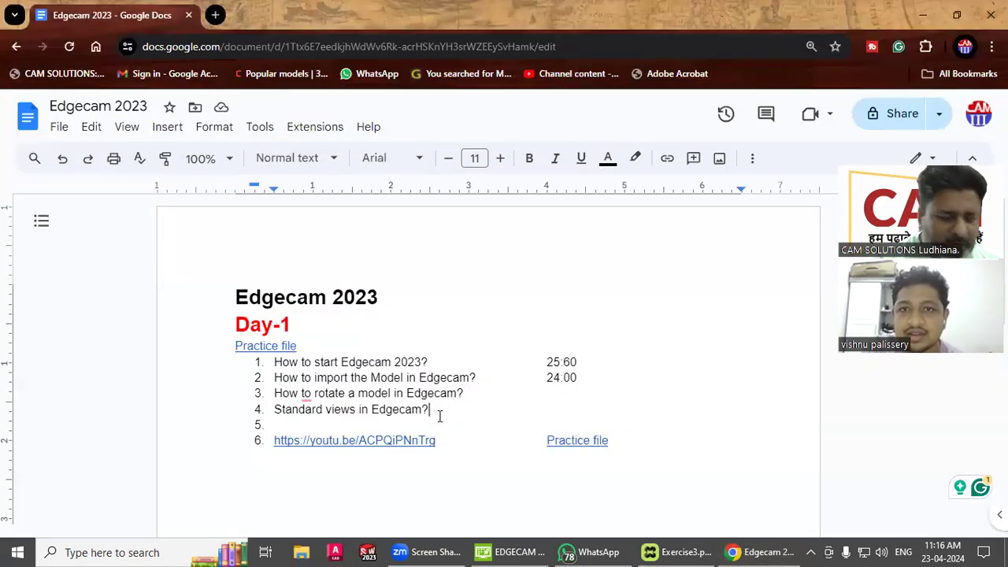
key("Return")
type("A")
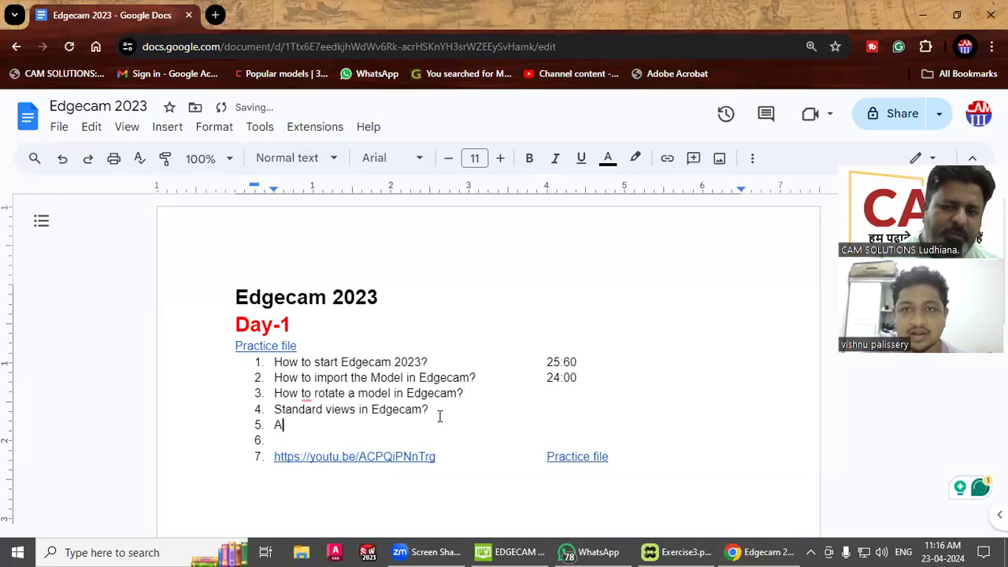
left_click(924, 15)
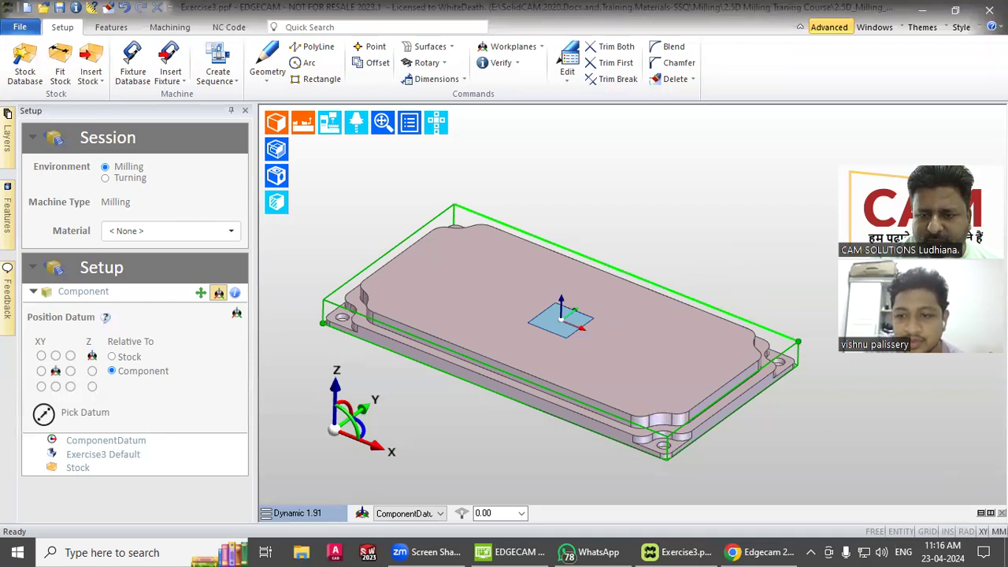
Split the graphics area into two side-by-side views and orbit the new view to show the part's pocket side
left_click(991, 513)
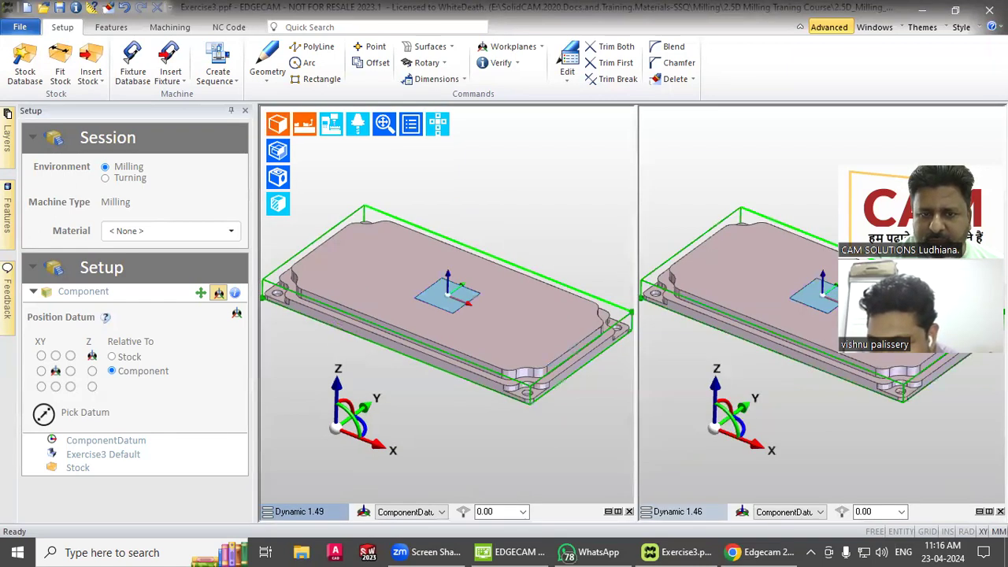
middle_click_drag(875, 441, 793, 405)
middle_click_drag(706, 329, 738, 276)
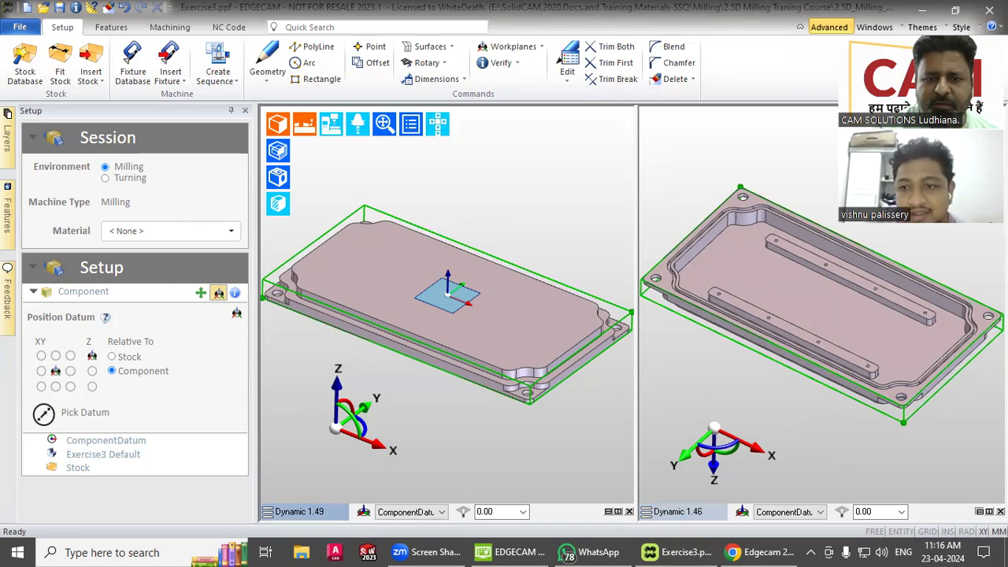
Divide the pocket-side view into three panes and the top-face view into two stacked panes, orbiting the lower one
left_click(978, 512)
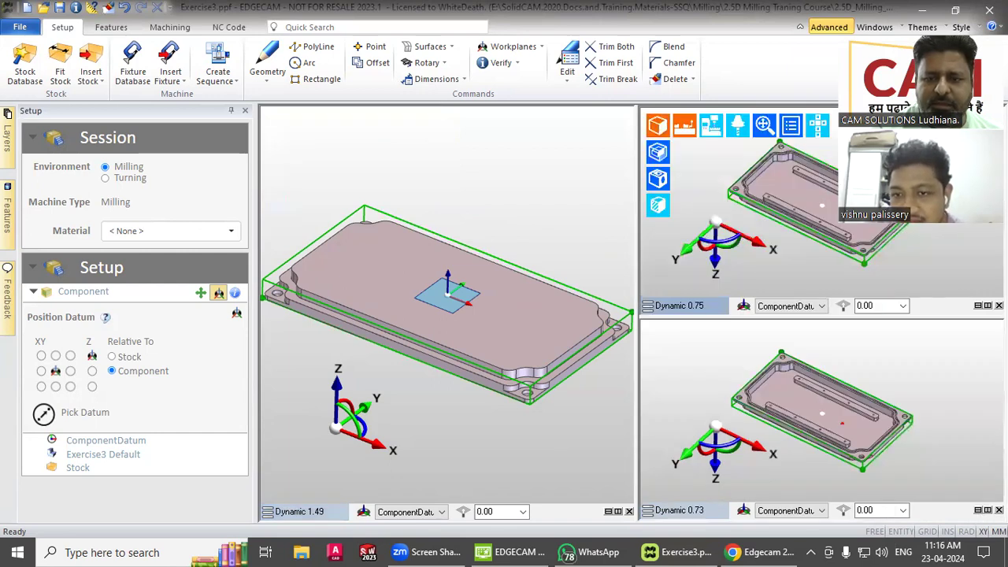
left_click(989, 510)
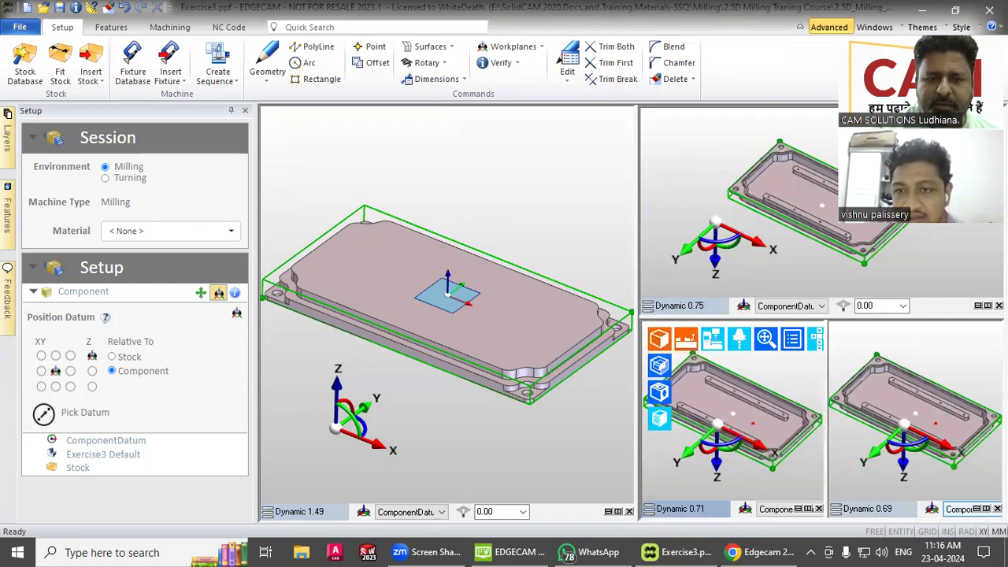
left_click(564, 441)
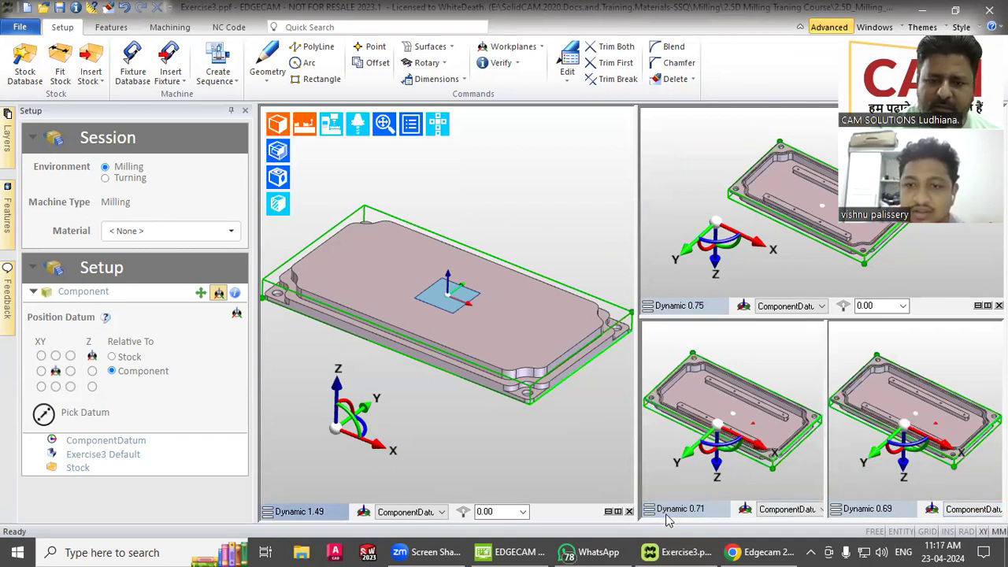
left_click(608, 512)
middle_click_drag(525, 430, 506, 420)
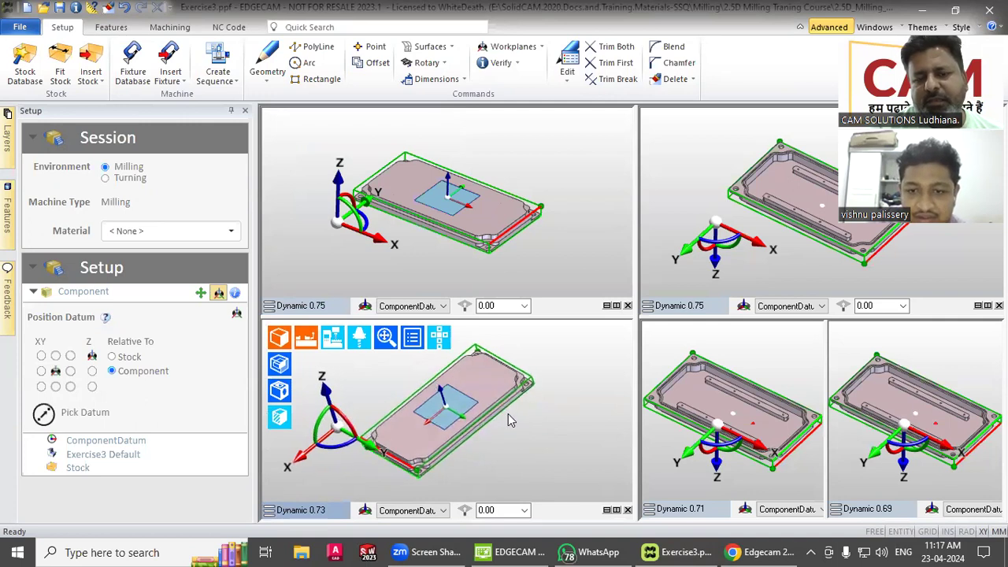
Close the extra views until a single graphics view of the part's top side remains
left_click(628, 511)
left_click(806, 474)
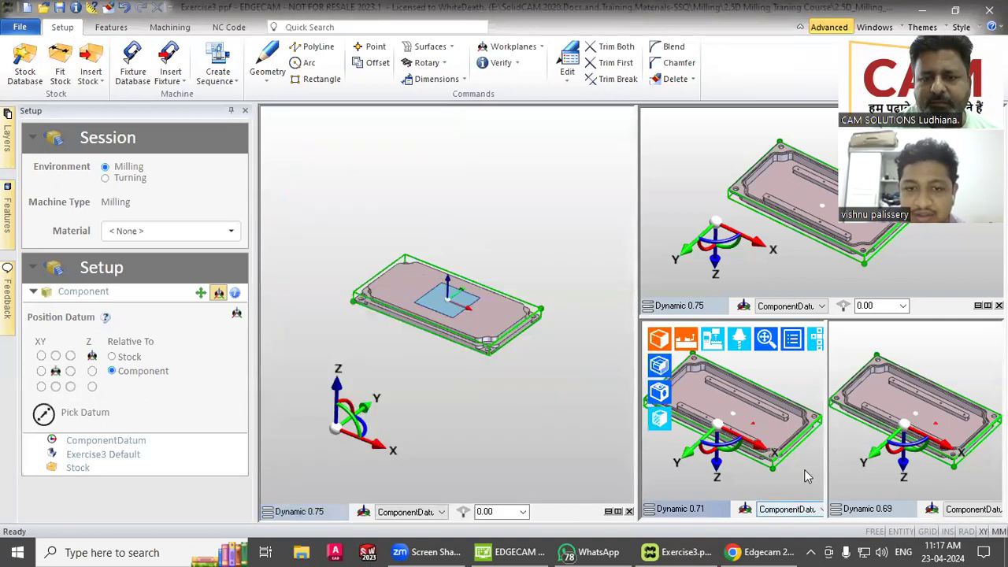
left_click(916, 483)
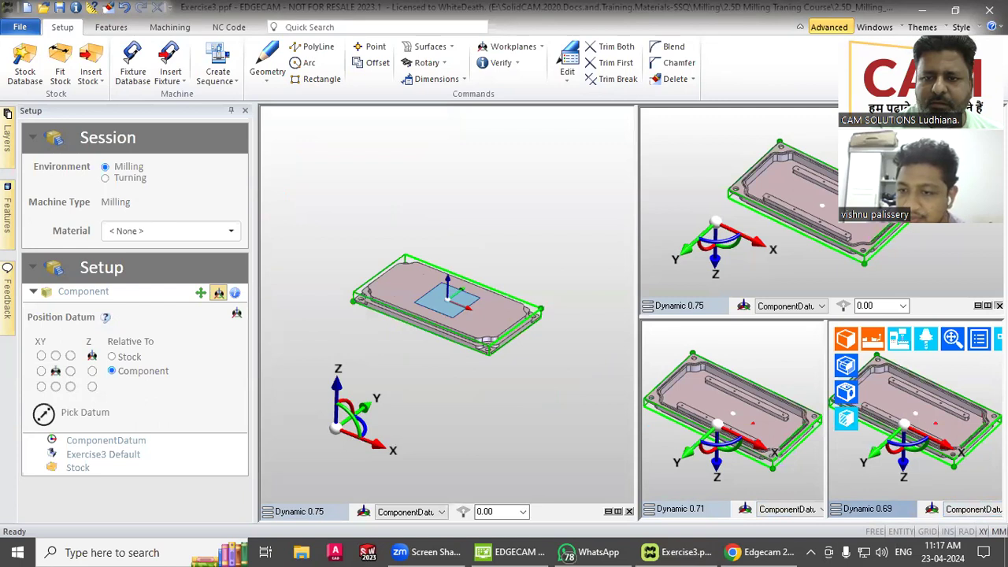
left_click(1000, 306)
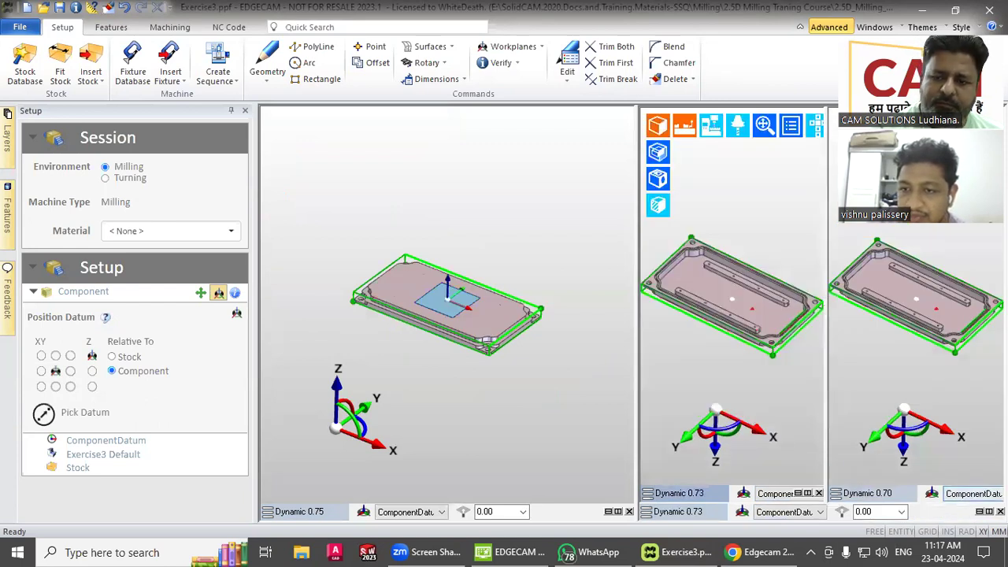
left_click(1000, 512)
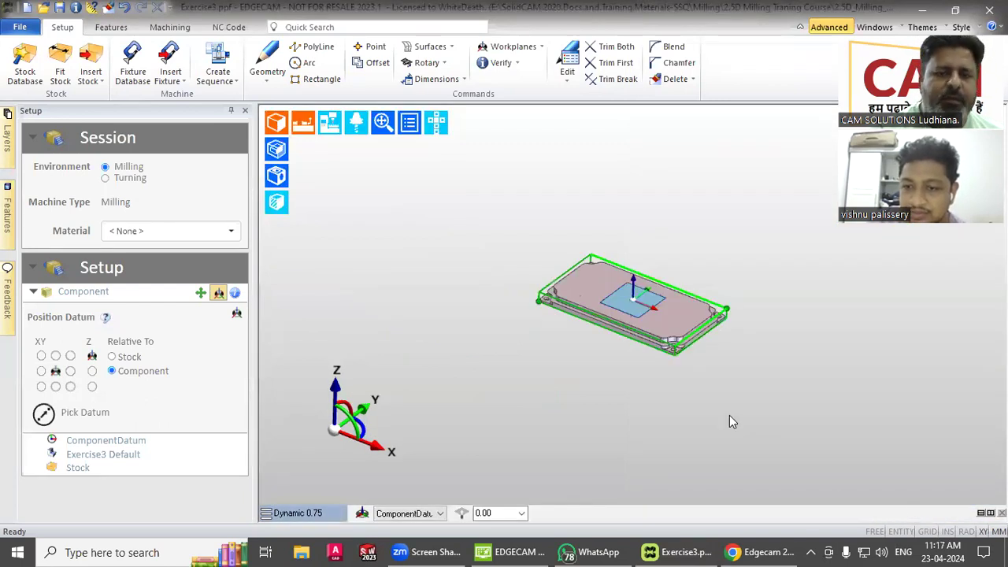
Turn the rendered display of the stock and features on and back off
scroll(669, 291, "up", 5)
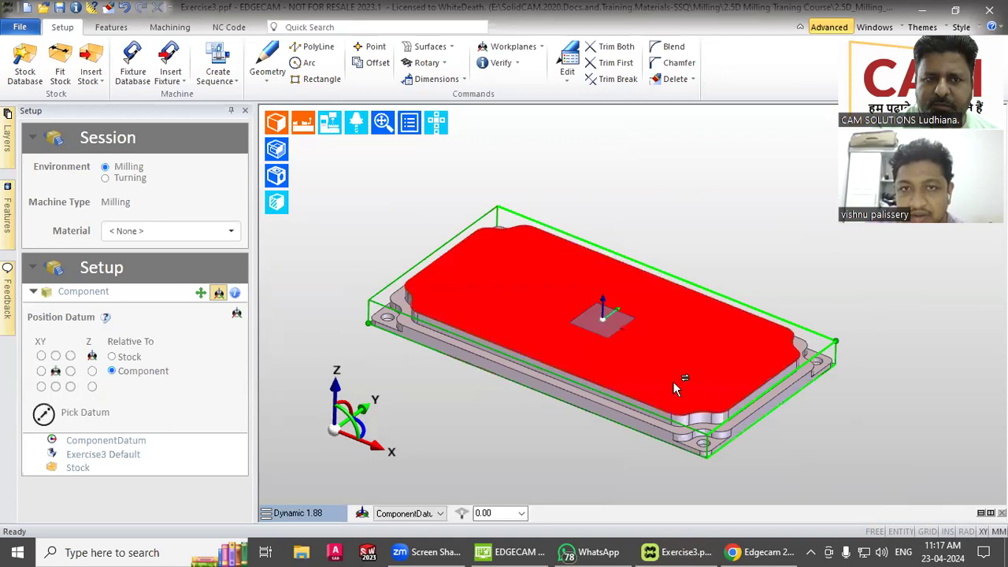
scroll(587, 232, "down", 1)
scroll(605, 220, "up", 1)
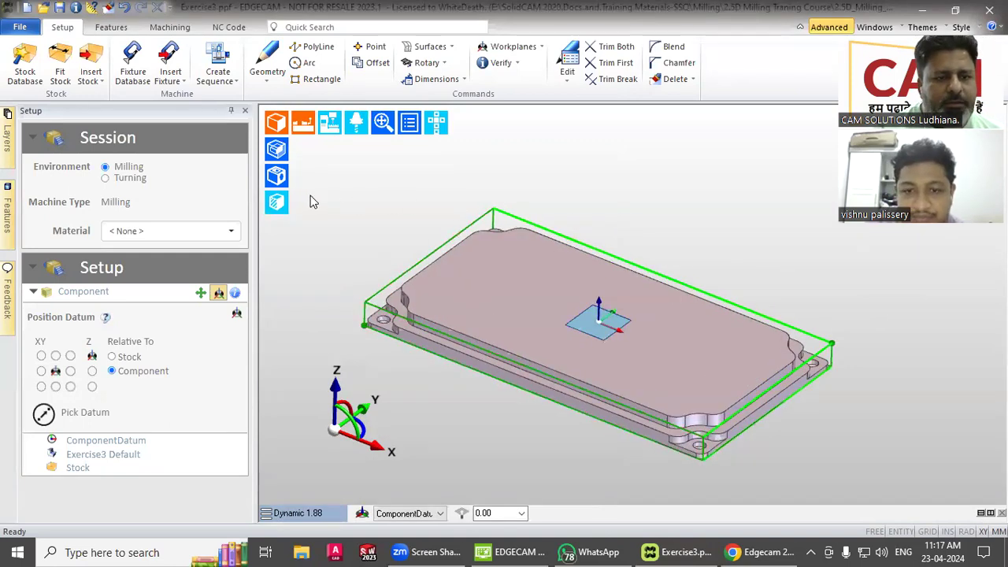
left_click(276, 176)
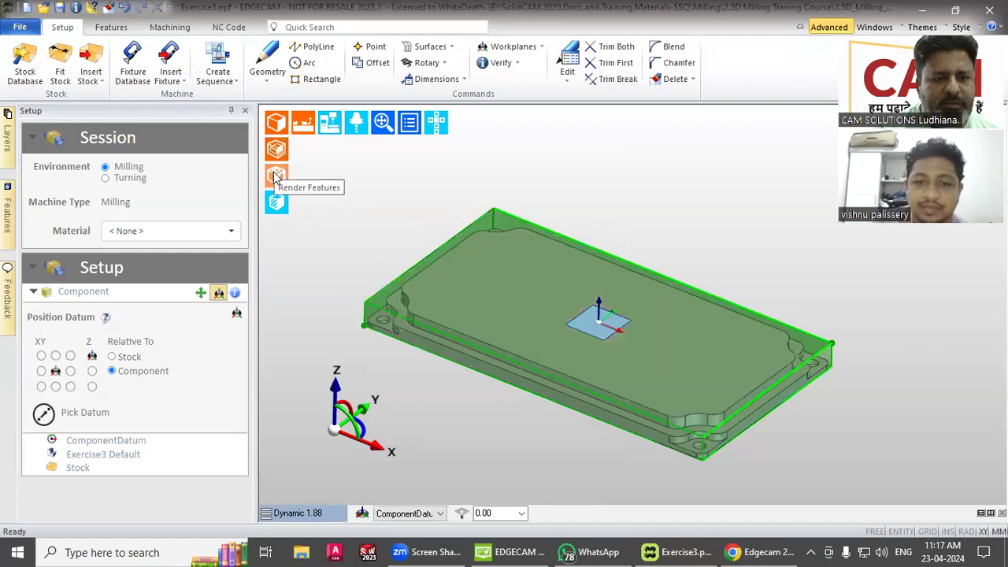
left_click(275, 177)
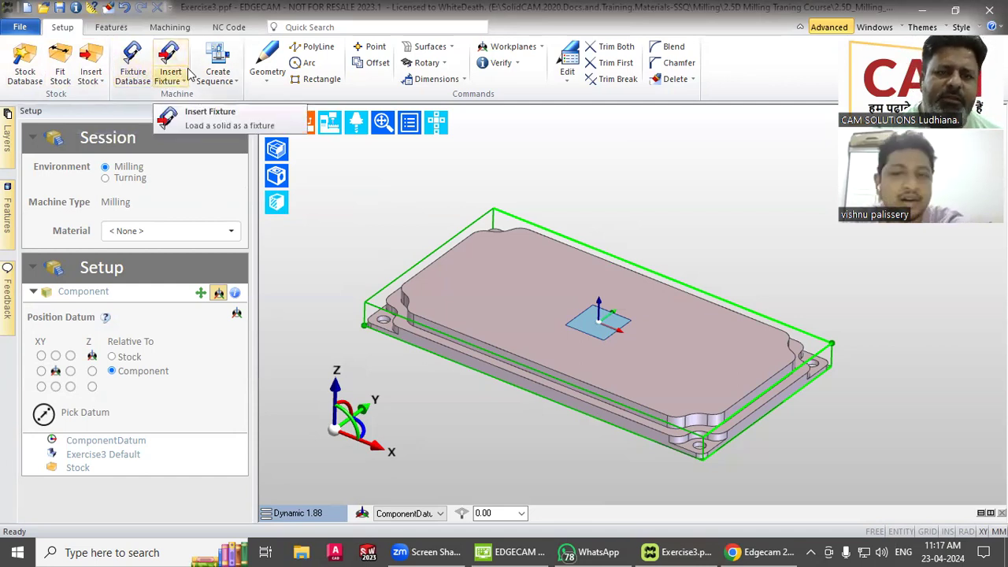
left_click(516, 65)
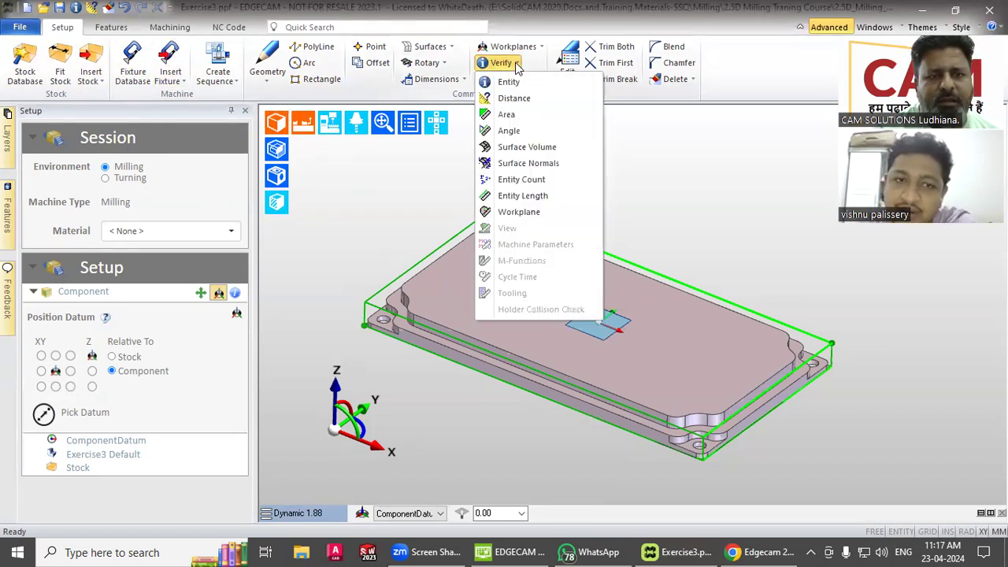
left_click(664, 192)
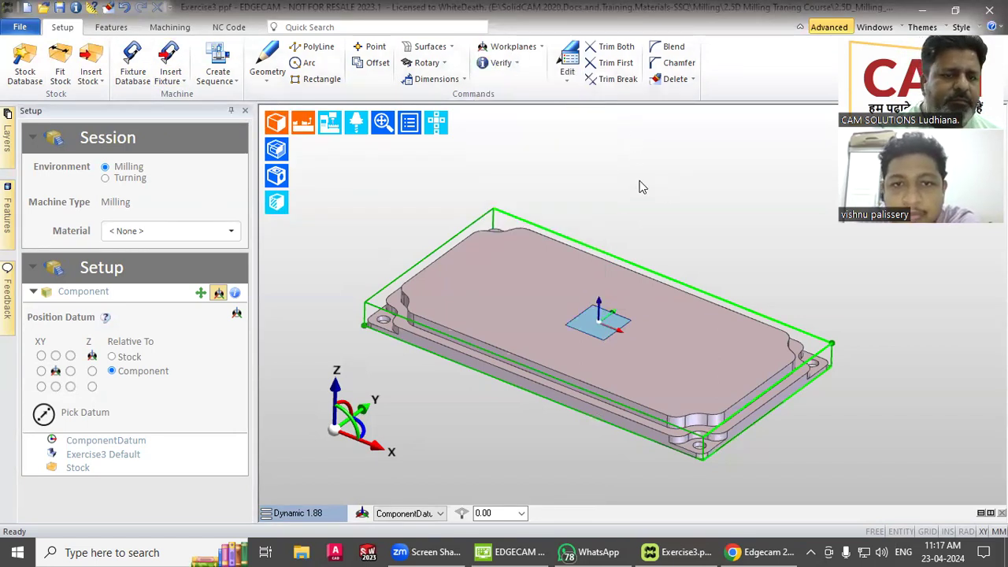
left_click(512, 64)
left_click(695, 206)
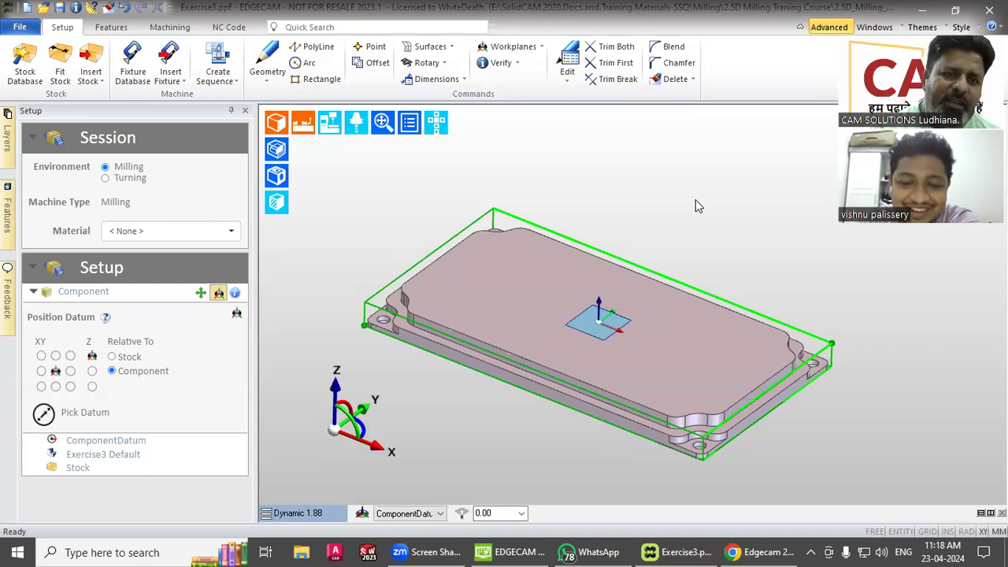
scroll(695, 354, "up", 1)
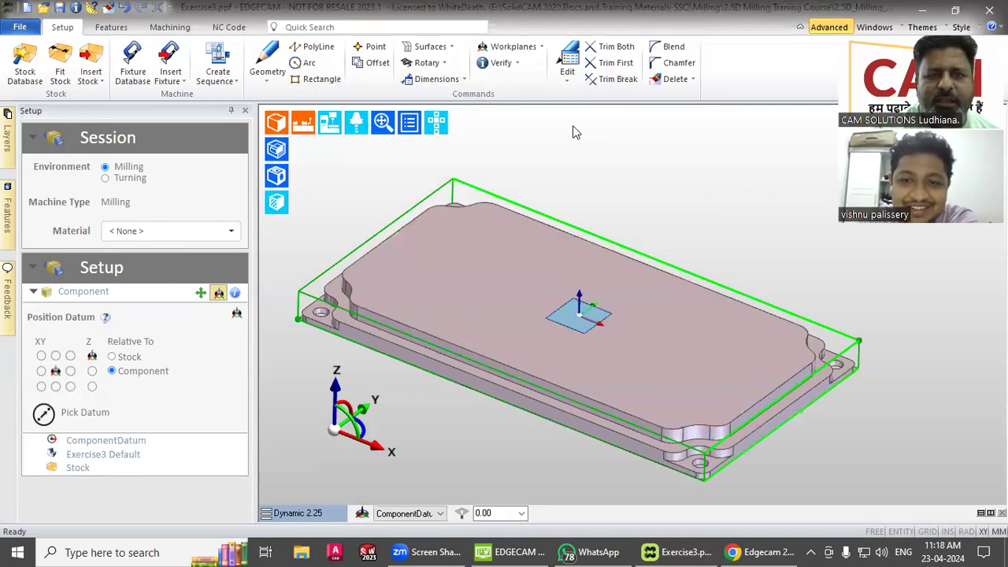
Measure the distance between two corner points of the stock box along its short side, using the DATUM co-ordinate system
left_click(501, 63)
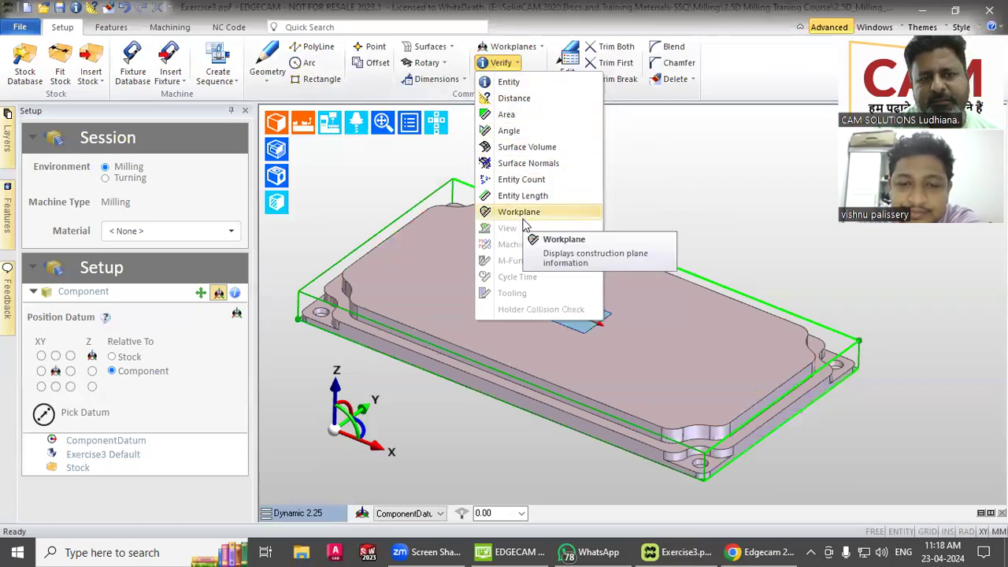
left_click(514, 97)
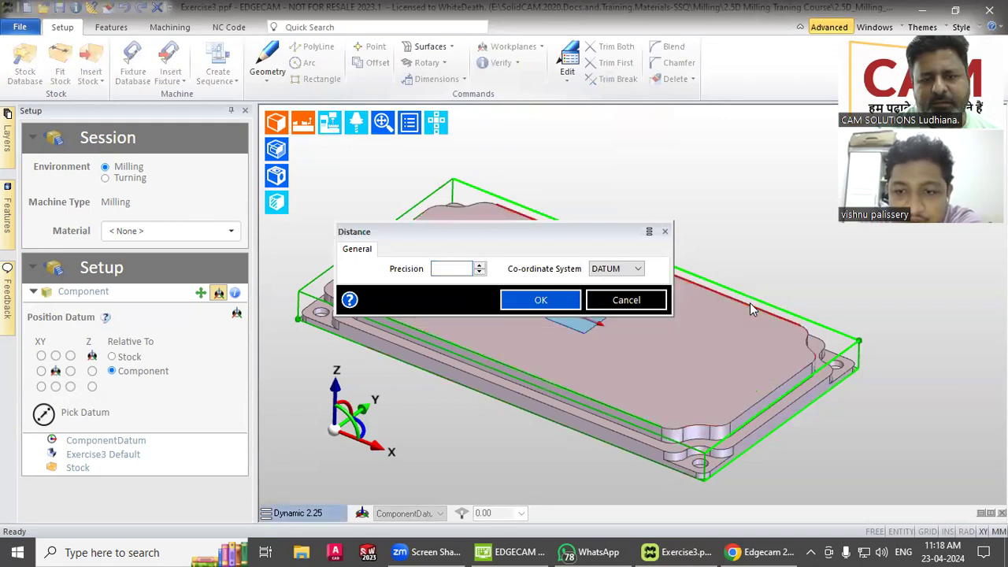
left_click_drag(566, 235, 679, 112)
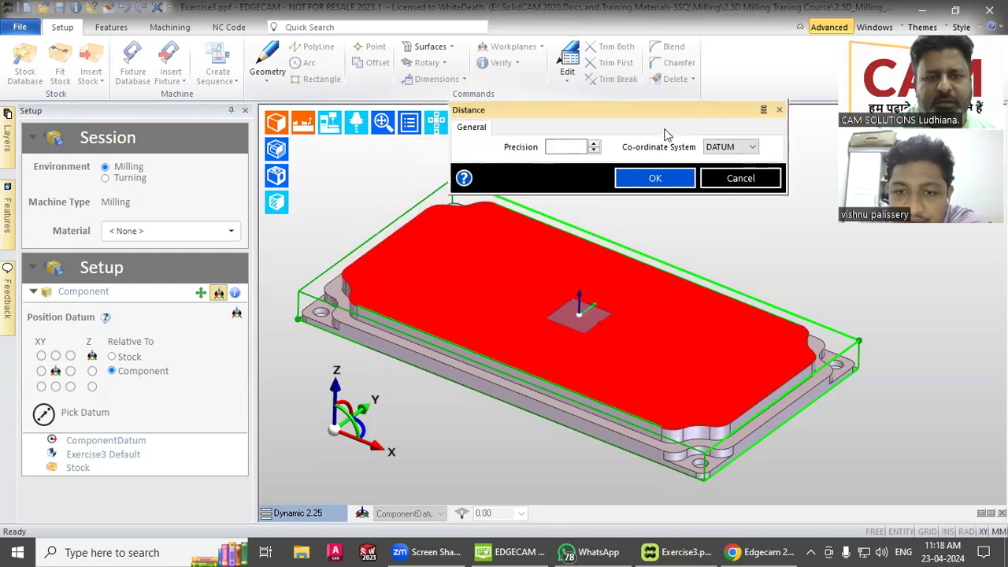
left_click(567, 152)
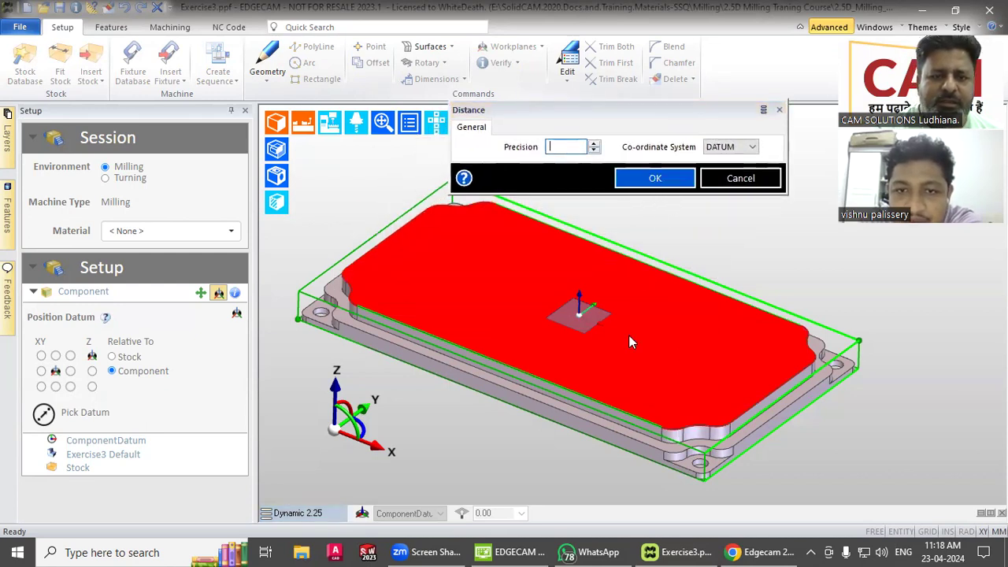
left_click(669, 392)
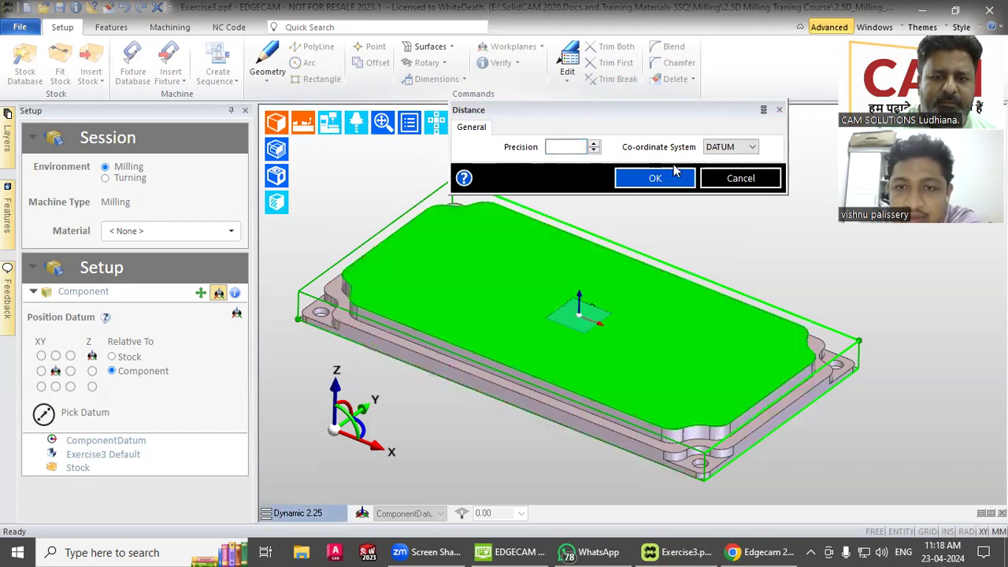
left_click(655, 178)
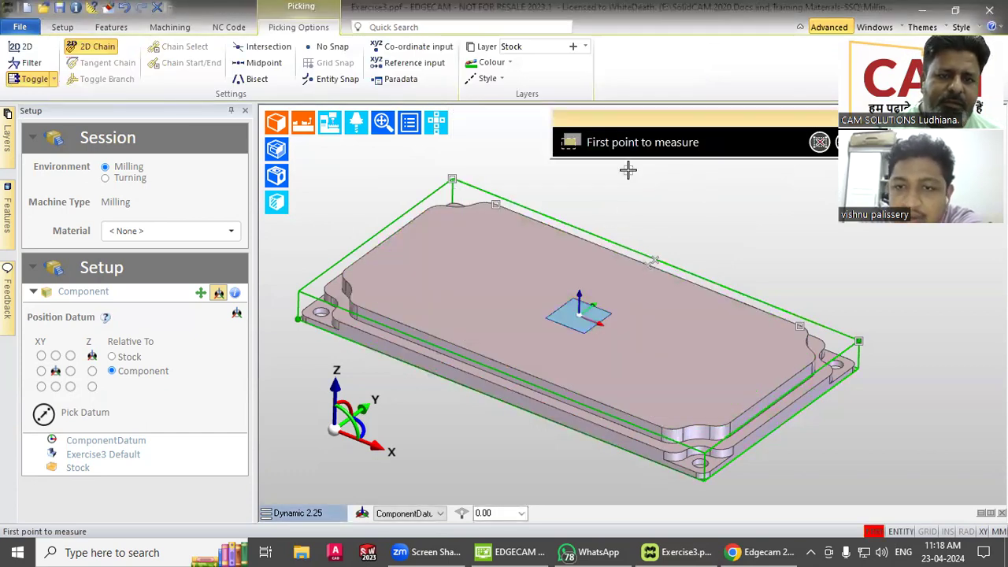
left_click(858, 342)
left_click(703, 457)
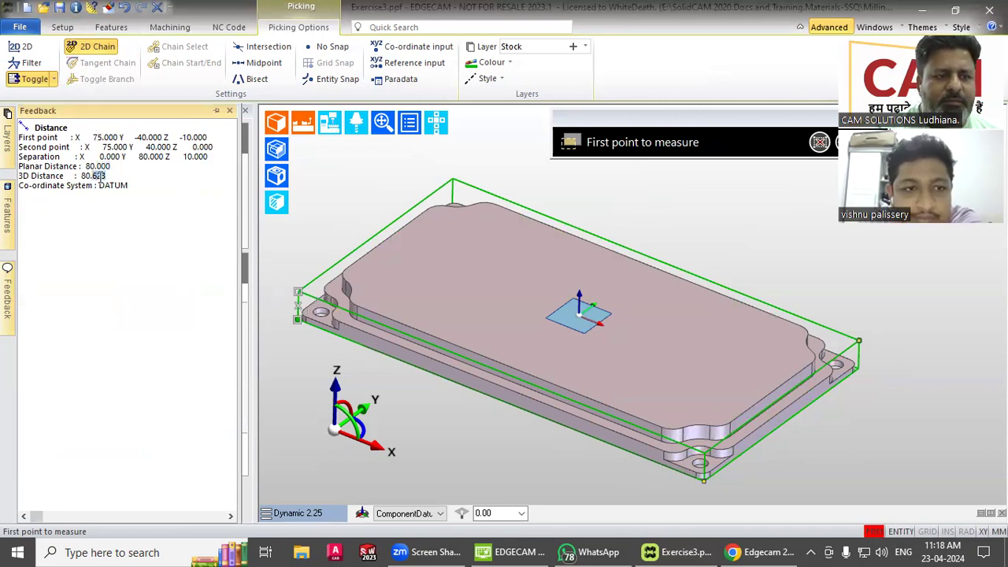
Finish the distance measurement and close the measurement feedback
double_click(113, 186)
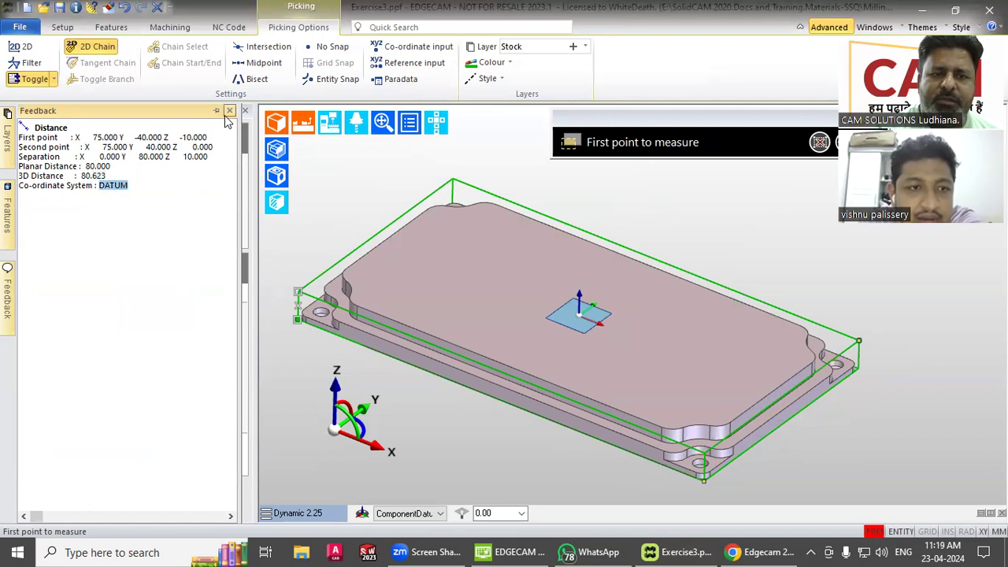
left_click(229, 110)
left_click_drag(768, 126, 607, 121)
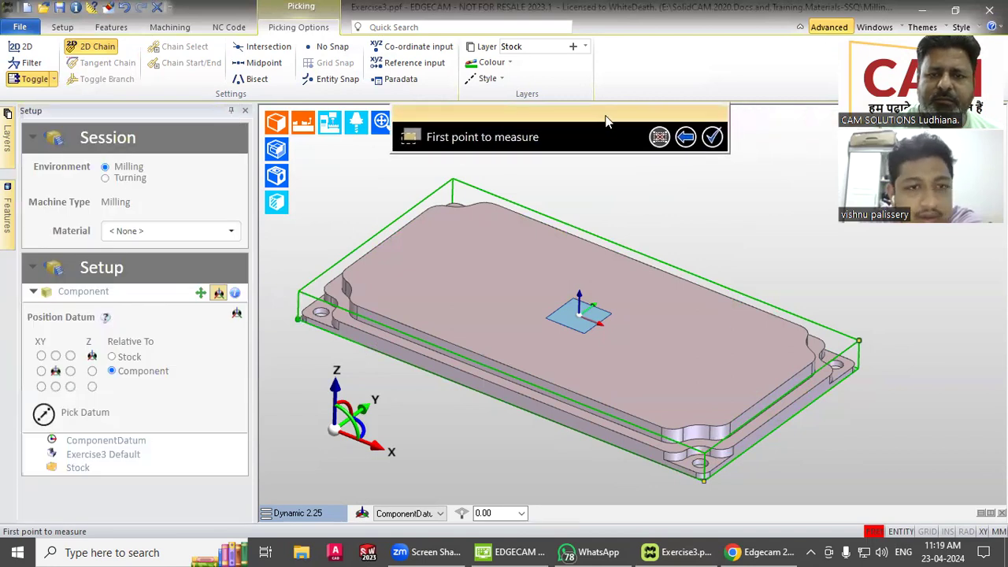
left_click(712, 137)
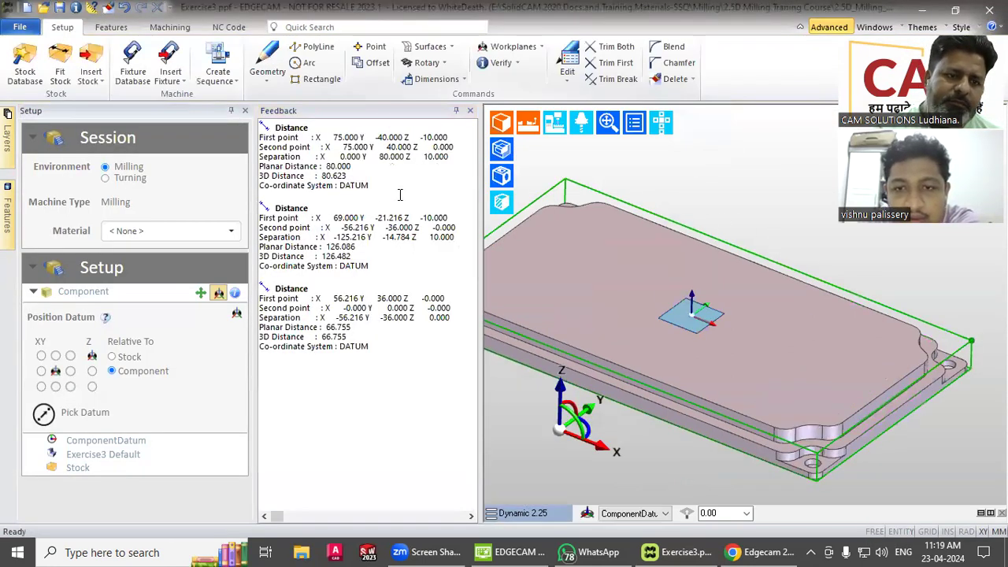
left_click(471, 110)
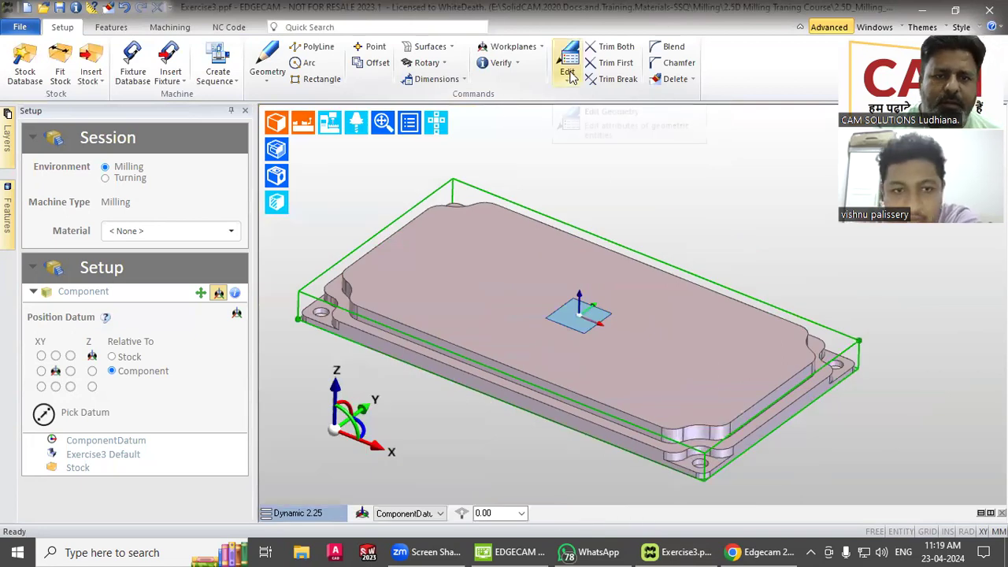
left_click(504, 63)
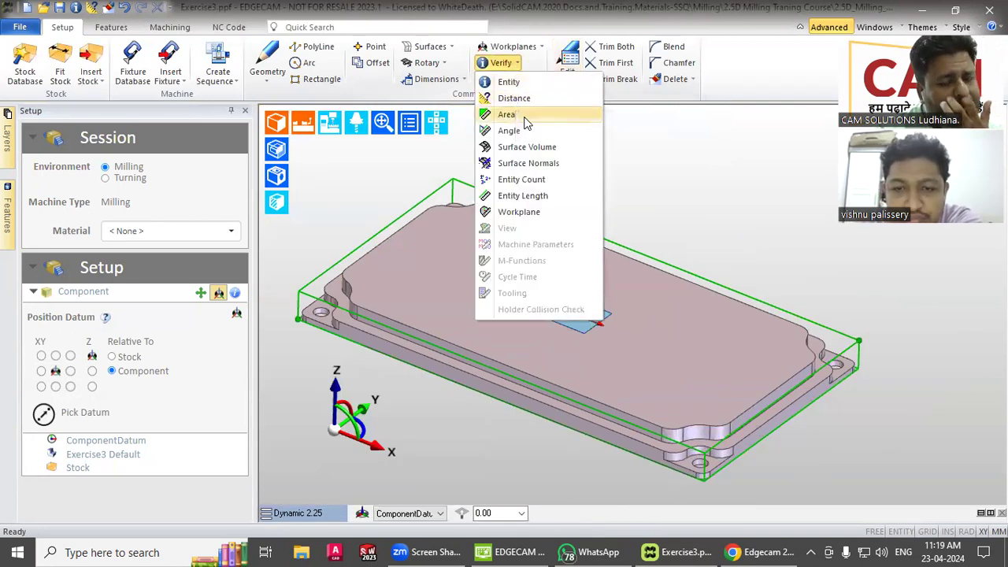
left_click(643, 177)
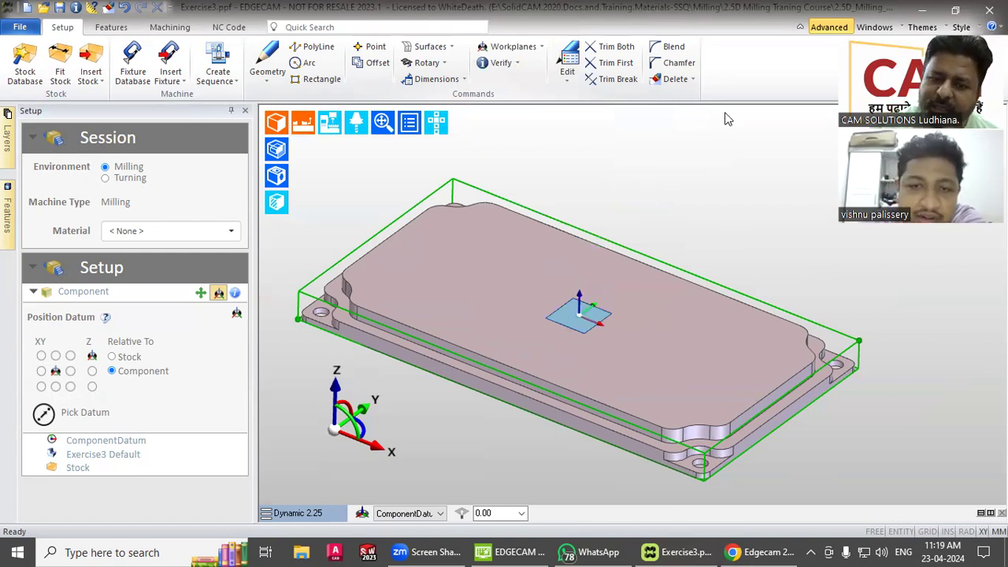
Examine the position and normal details of the ledge around the raised top, its outer edge and the adjoining side face
scroll(796, 402, "up", 5)
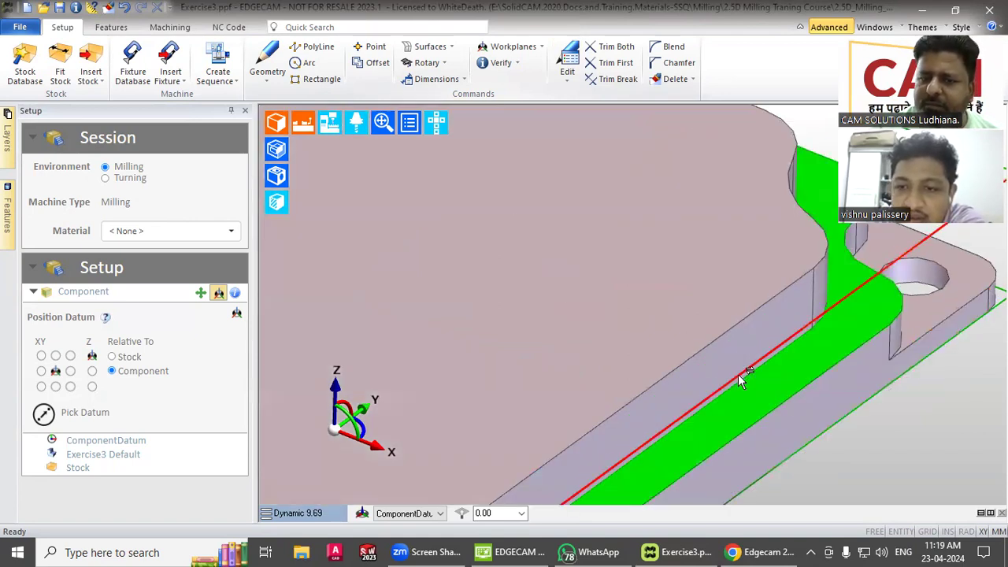
scroll(757, 372, "down", 1)
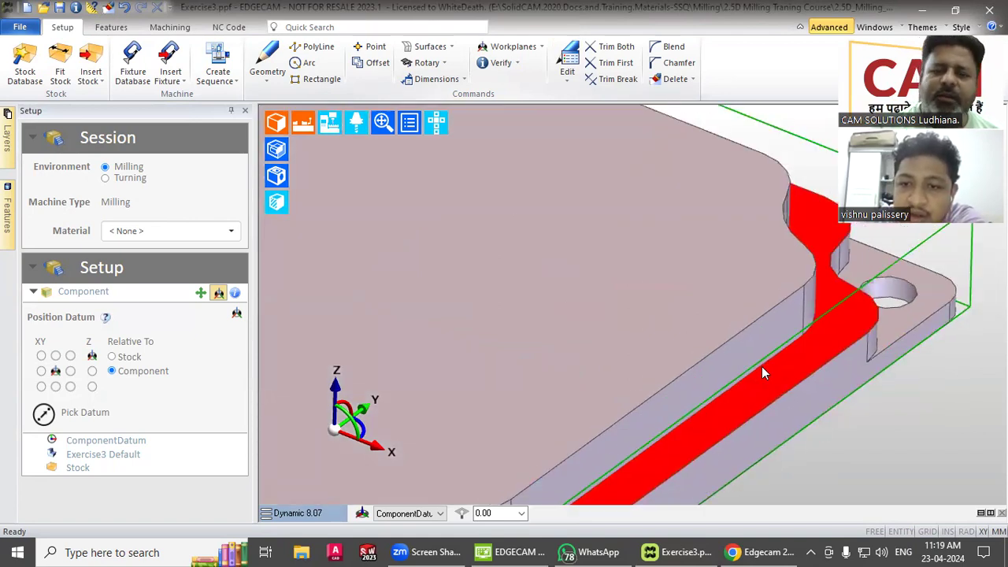
mouse_move(776, 371)
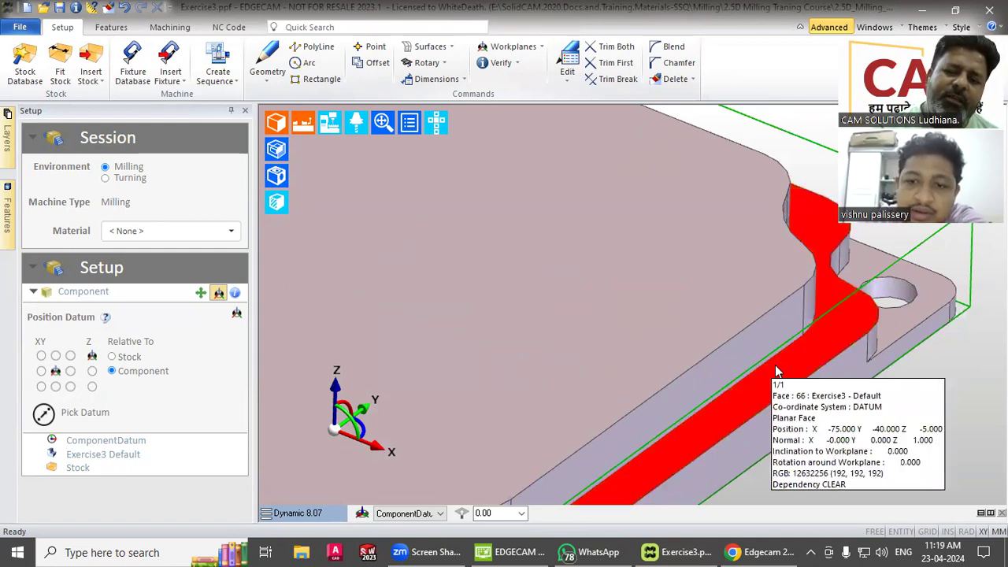
mouse_move(791, 392)
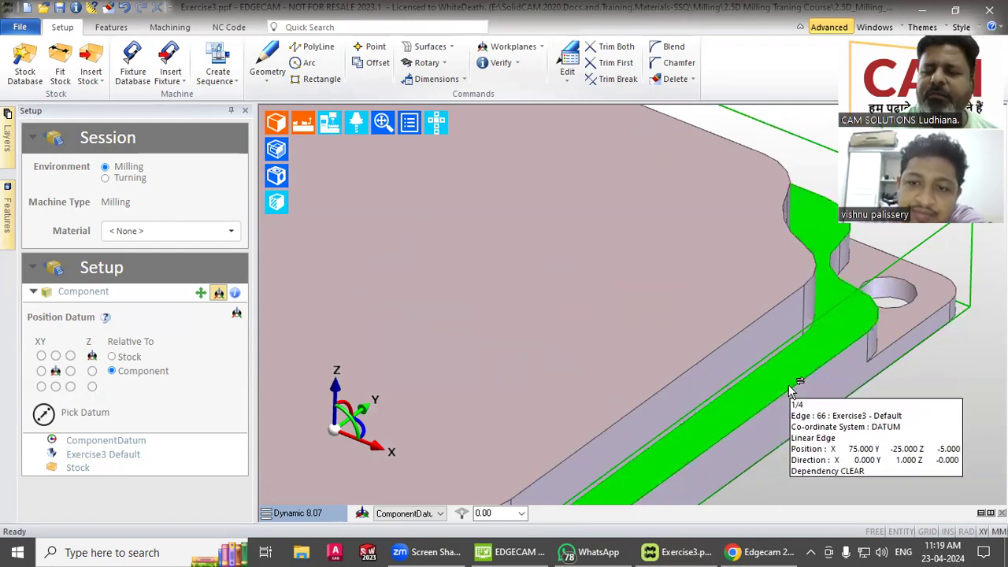
left_click(776, 371)
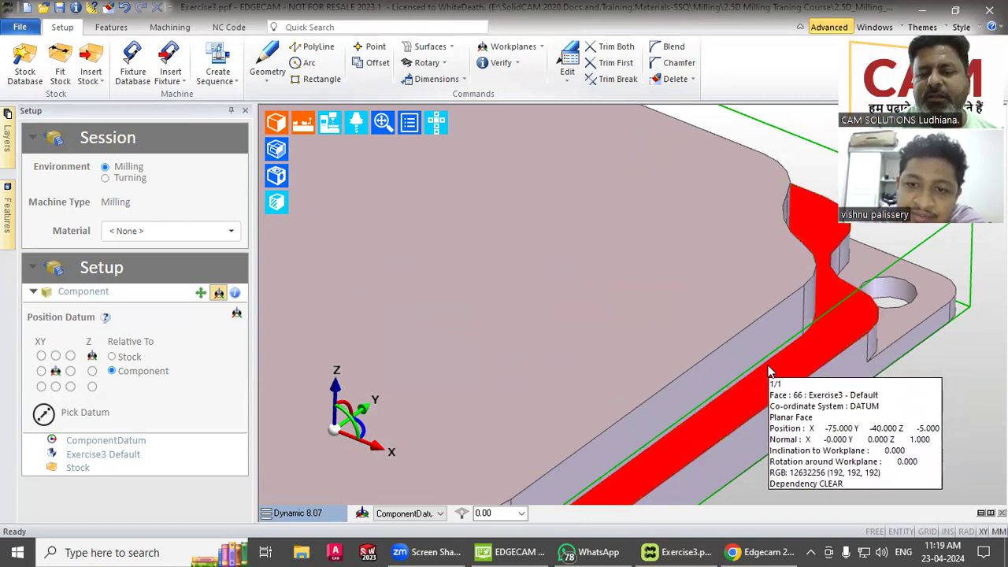
left_click(797, 394)
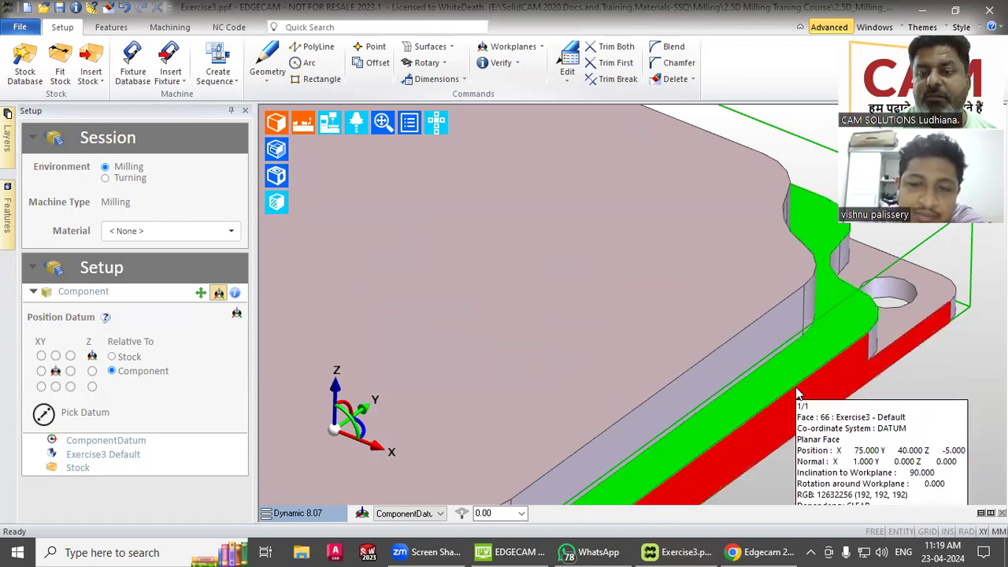
Clear the selection of the ledge face around the raised top
scroll(795, 382, "down", 2)
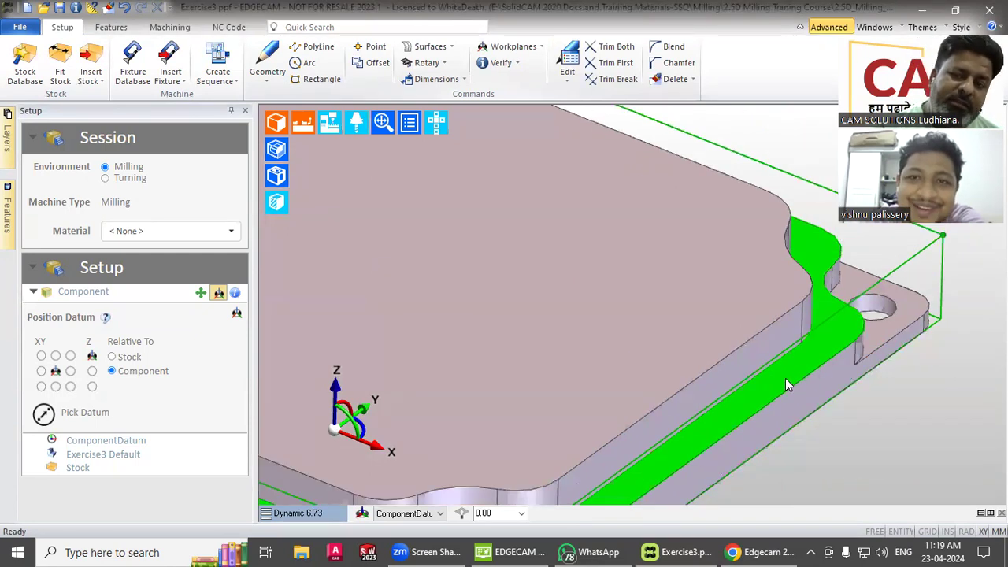
left_click(787, 377)
scroll(790, 372, "down", 2)
scroll(791, 370, "down", 1)
left_click(788, 366)
scroll(756, 315, "down", 5)
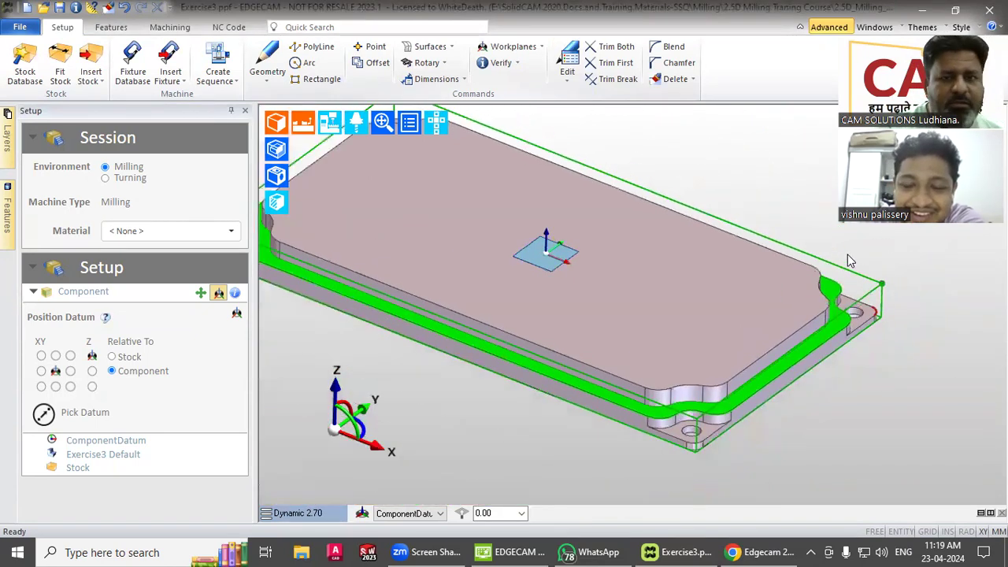
scroll(744, 313, "up", 1)
scroll(802, 178, "down", 2)
scroll(805, 222, "up", 1)
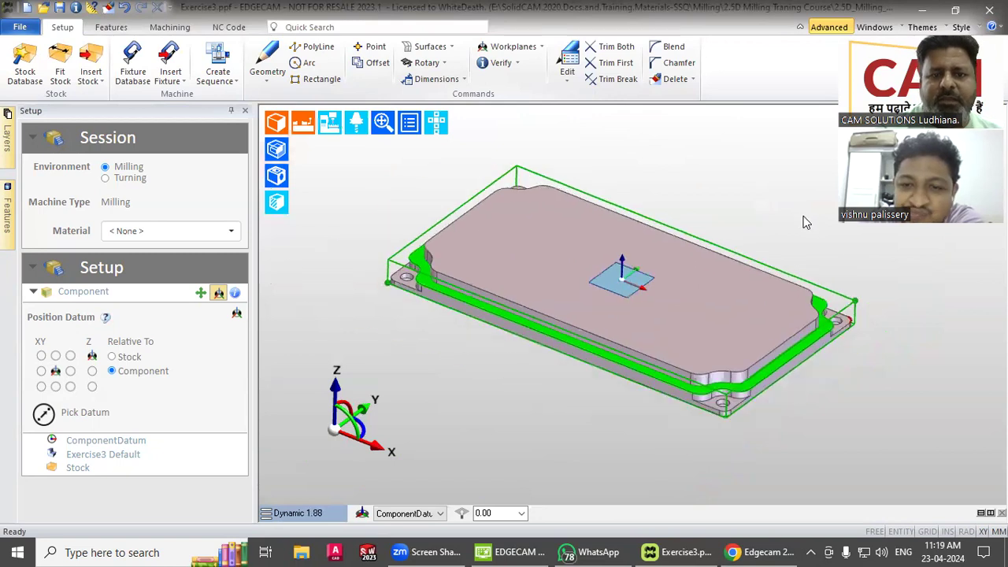
scroll(805, 223, "up", 2)
scroll(797, 227, "down", 1)
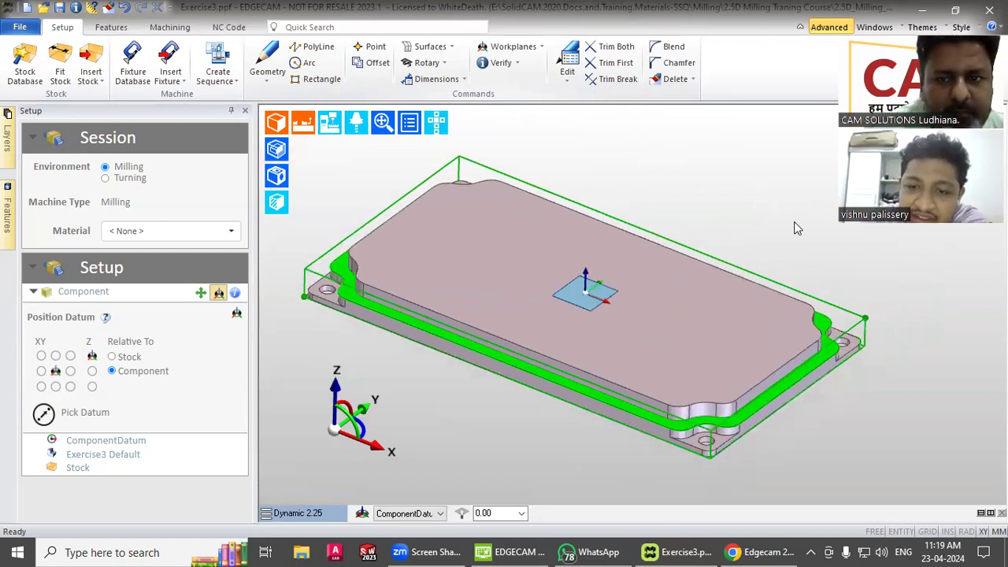
left_click(750, 461)
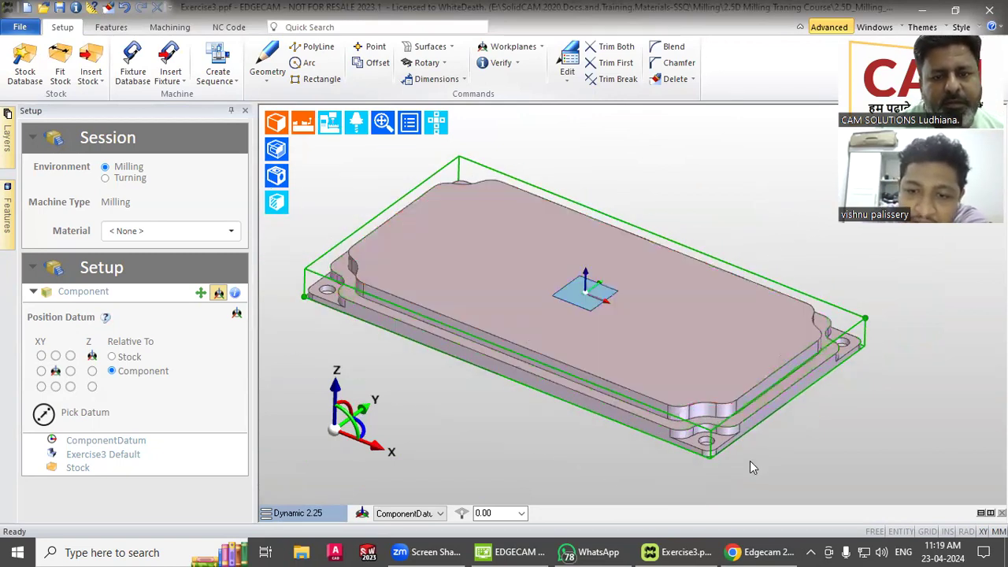
Measure a distance with points picked on the curved top edge of the part's front corner, using the DATUM co-ordinate system
left_click(520, 66)
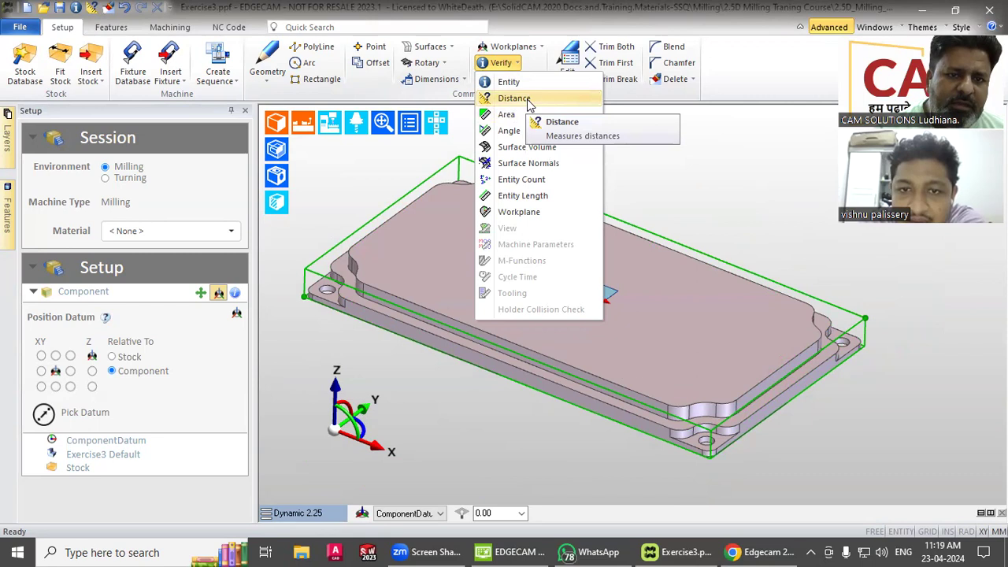
left_click(529, 100)
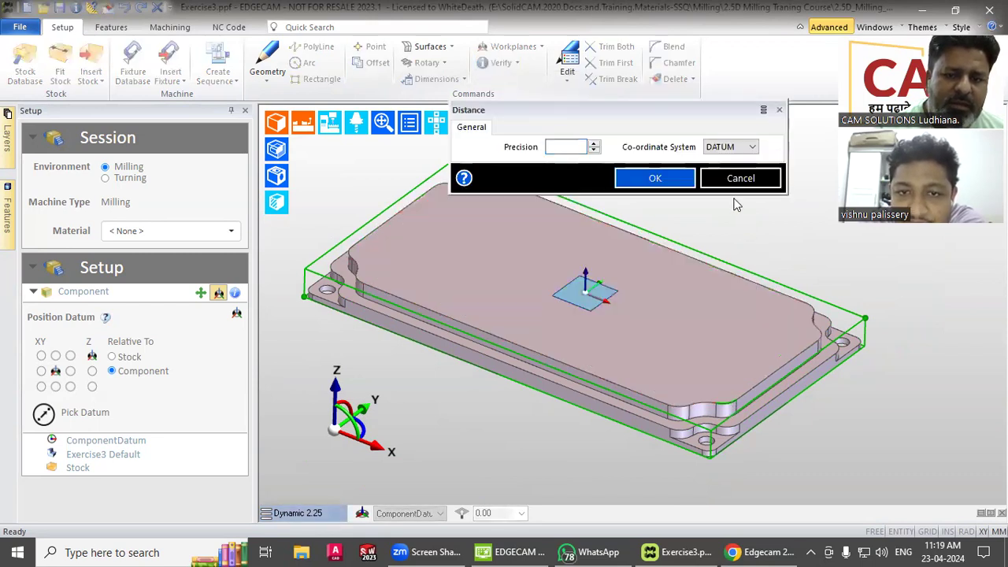
left_click(676, 183)
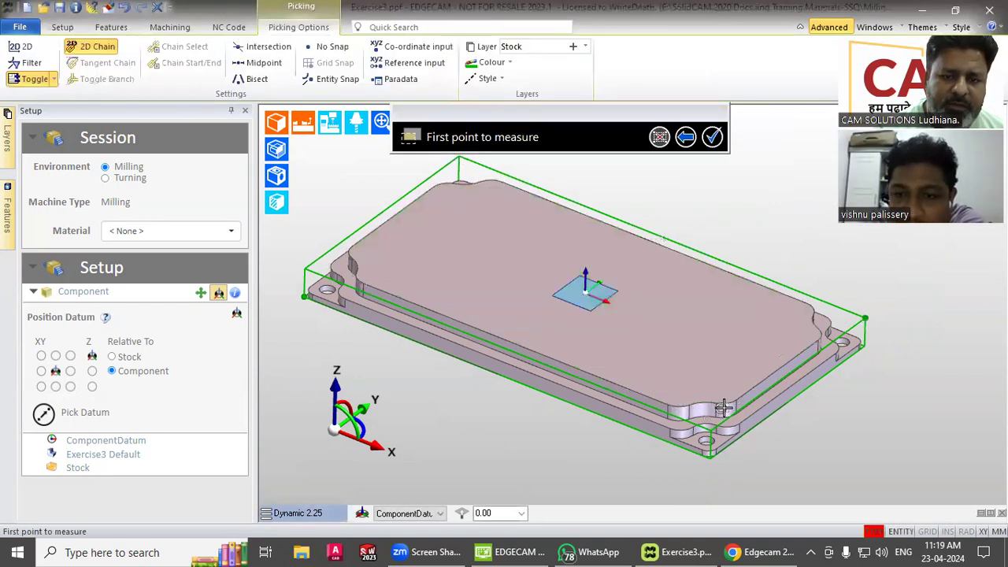
scroll(718, 402, "up", 5)
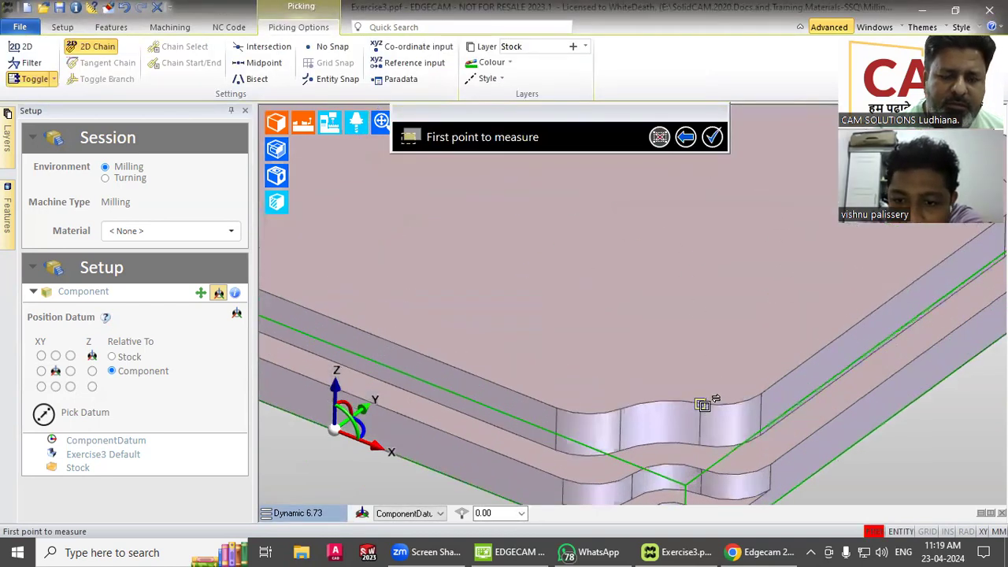
left_click(708, 404)
left_click(733, 403)
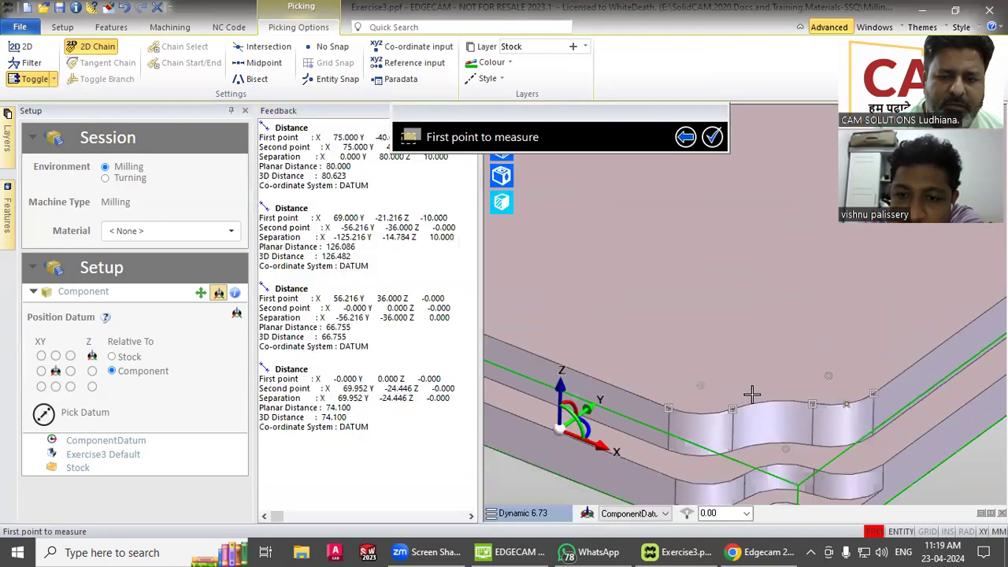
left_click(712, 139)
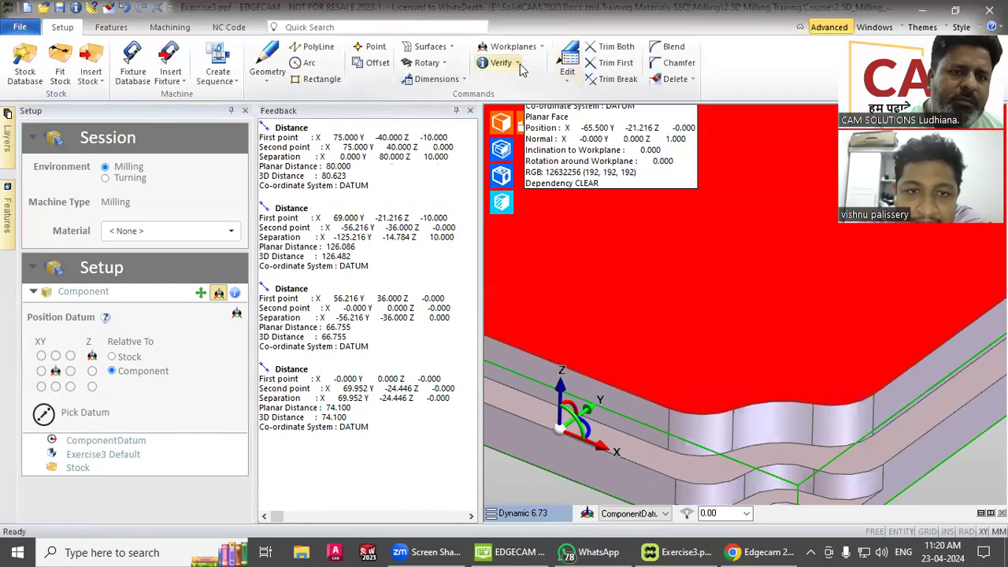
Verify the entity information of the three cylindrical faces at the raised top's front corner, using the DATUM co-ordinate system
left_click(518, 64)
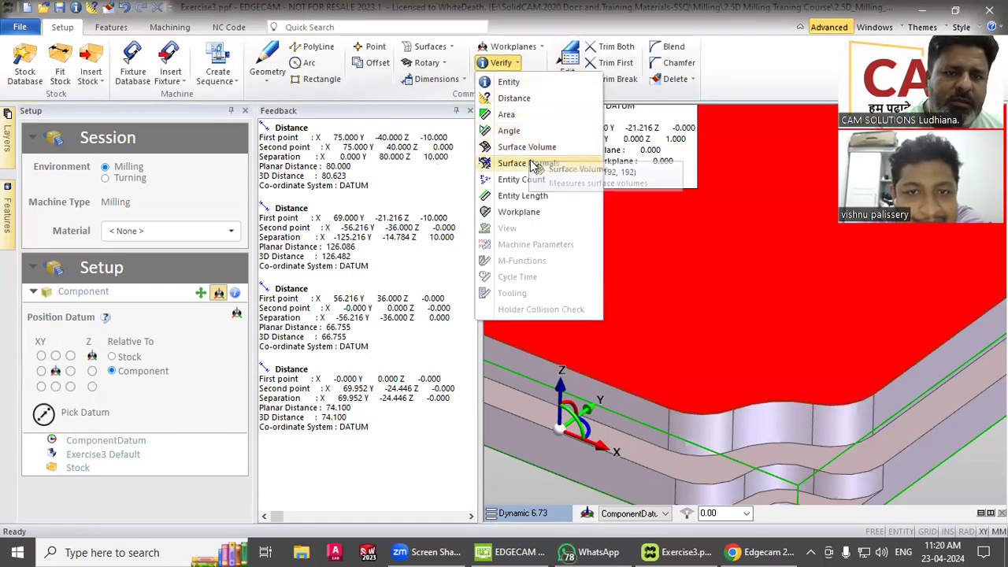
left_click(512, 84)
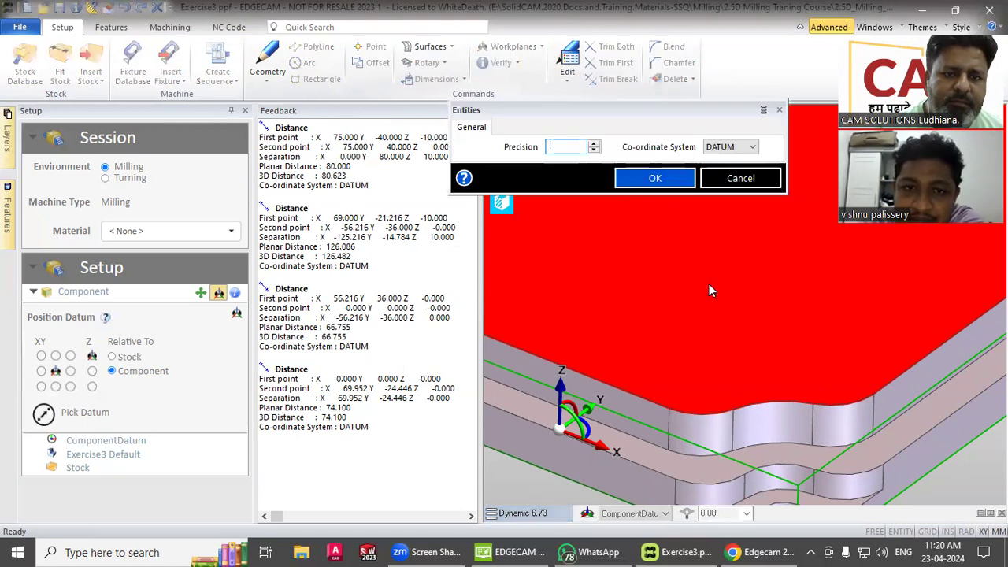
left_click(662, 179)
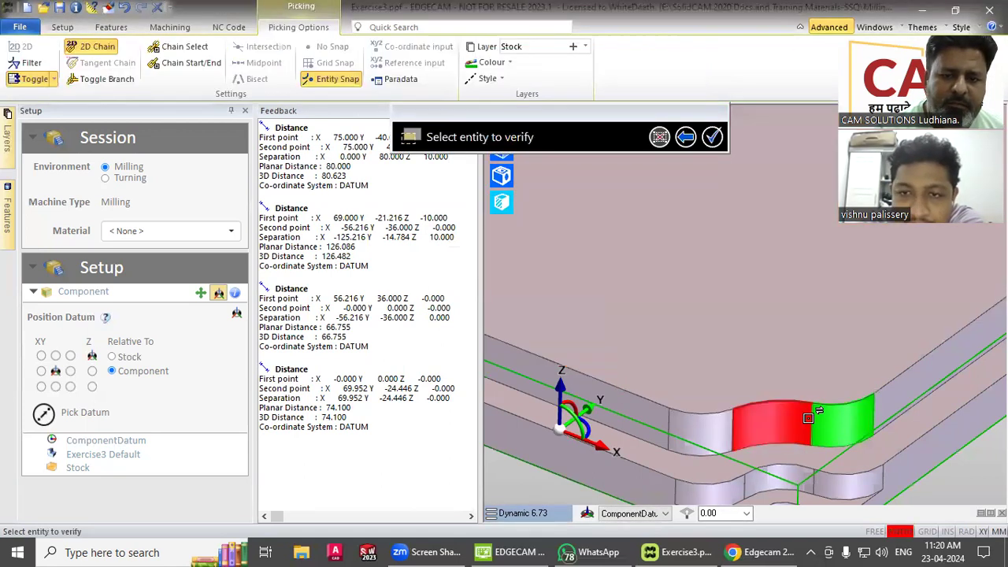
left_click(775, 419)
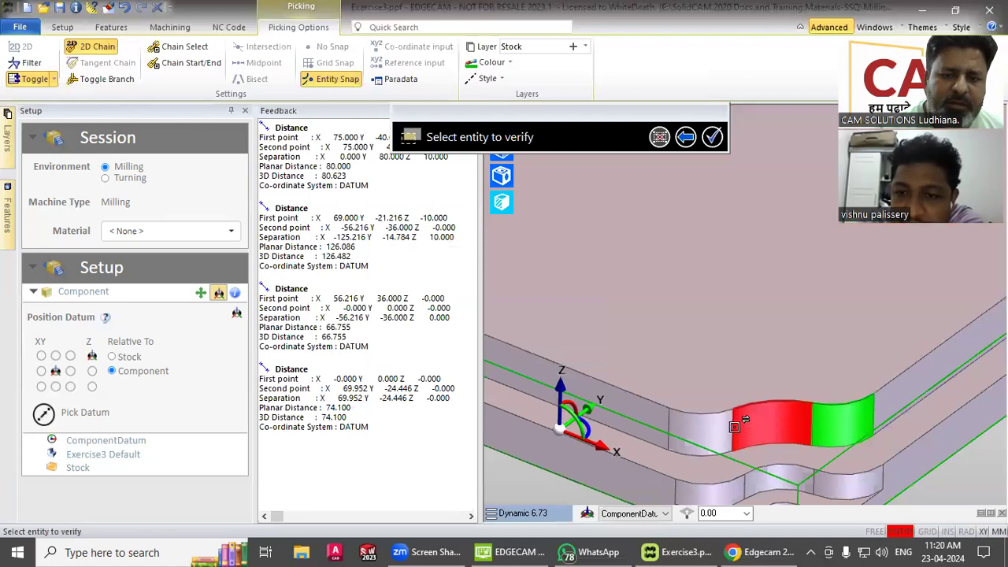
left_click(702, 429)
left_click(715, 137)
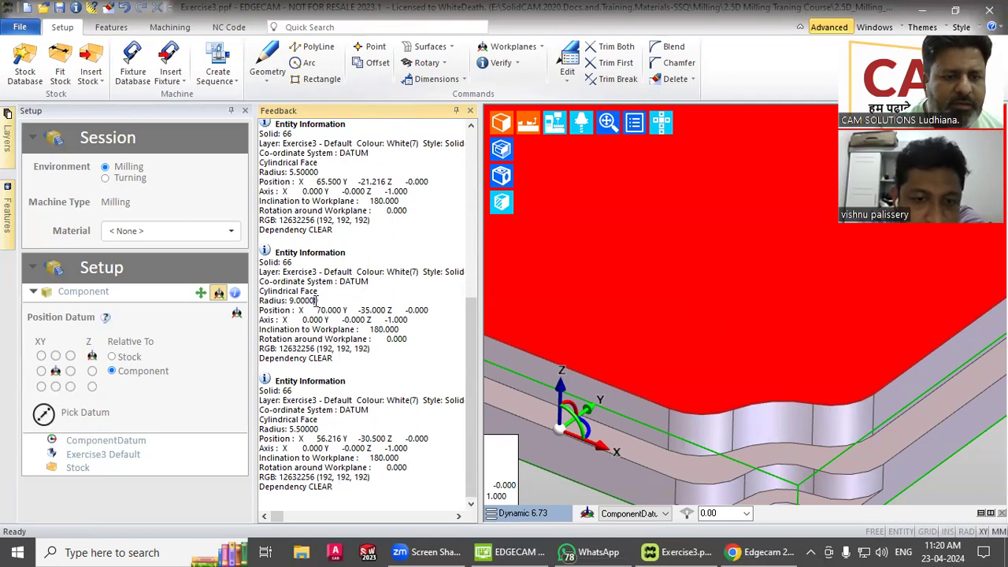
Check the radius of each of the three verified corner faces in the feedback, and close the feedback
left_click_drag(316, 300, 260, 300)
left_click_drag(321, 172, 253, 175)
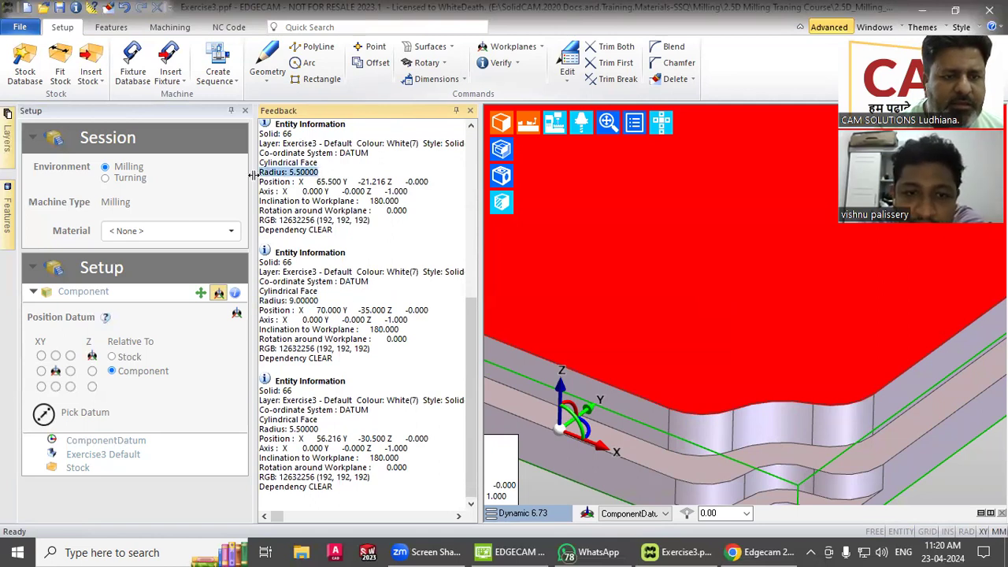
left_click_drag(319, 430, 253, 431)
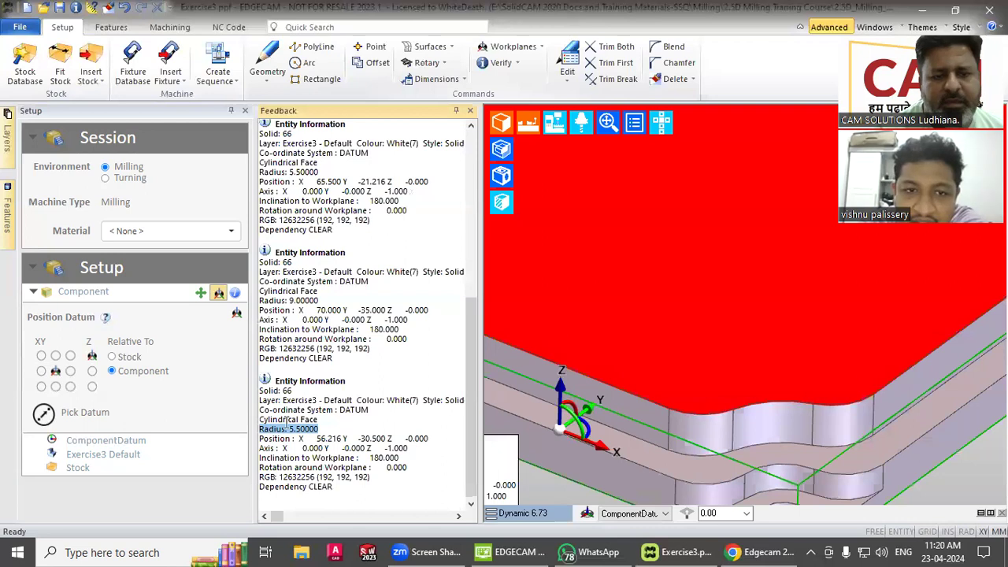
left_click(471, 110)
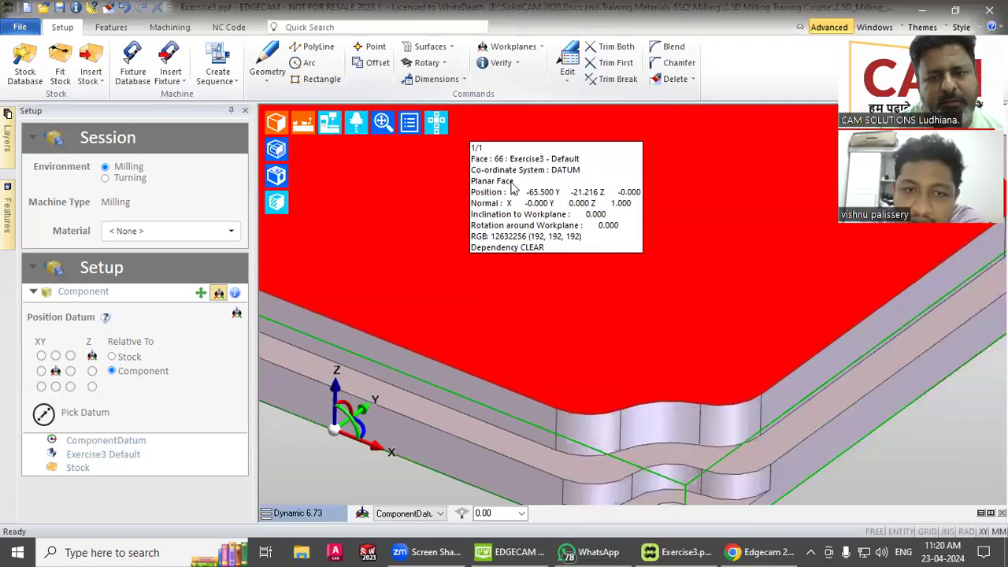
Find the part's milling features with 2D Pockets, 2D Bosses, Open Pockets, Open Mill, Flat Faces and Vertical Holes enabled, and close the feedback
scroll(604, 260, "down", 5)
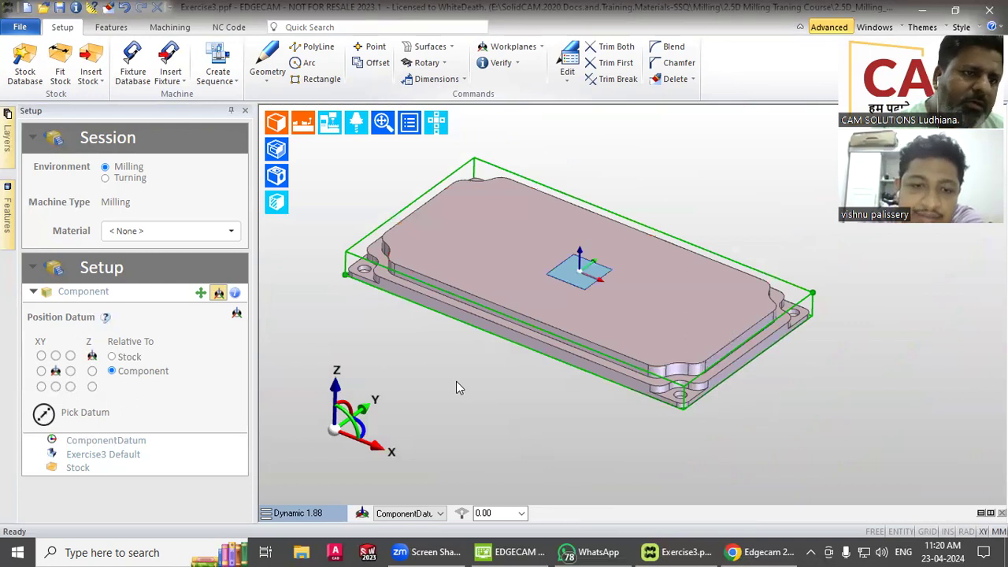
left_click(112, 29)
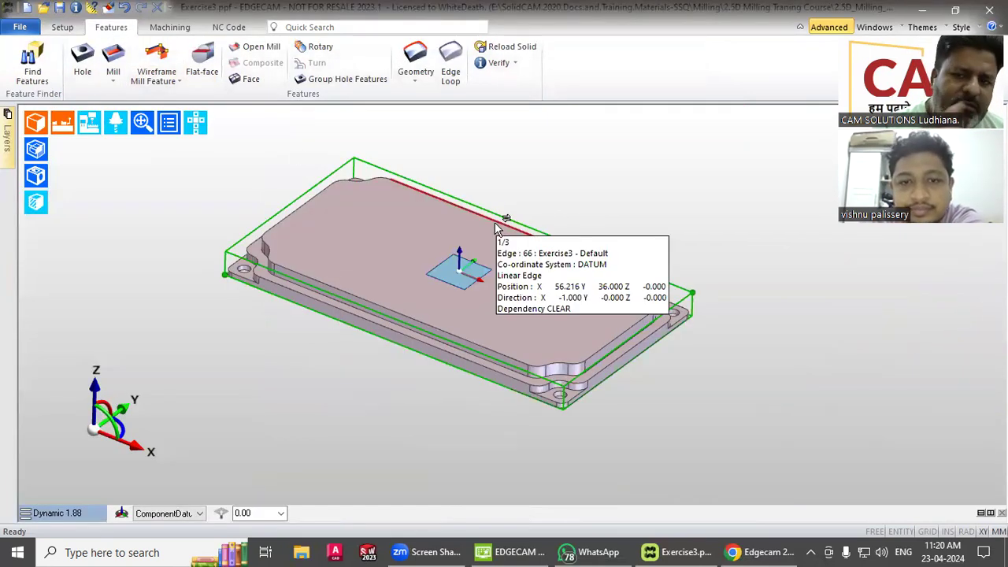
middle_click_drag(658, 217, 682, 238)
left_click(35, 71)
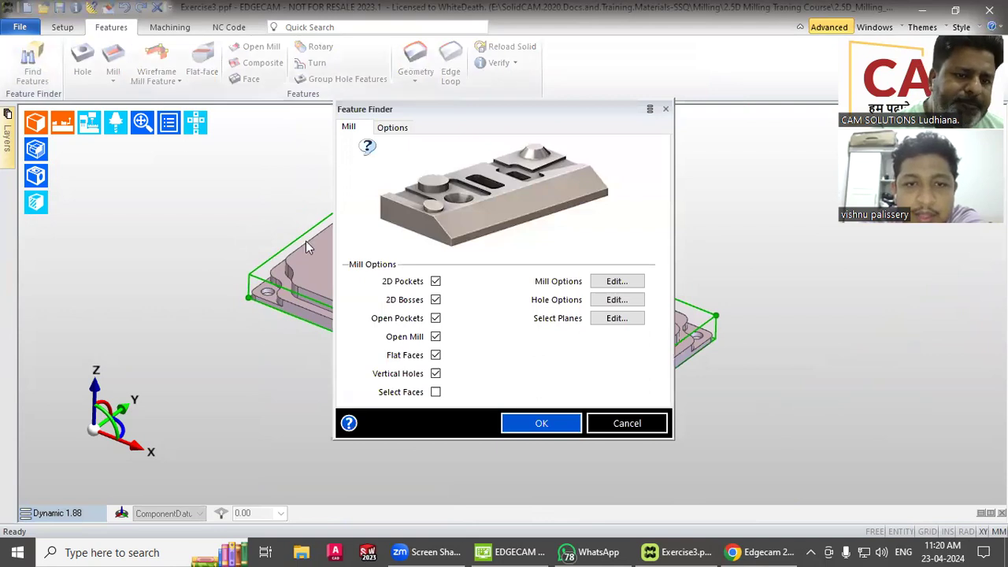
left_click(543, 426)
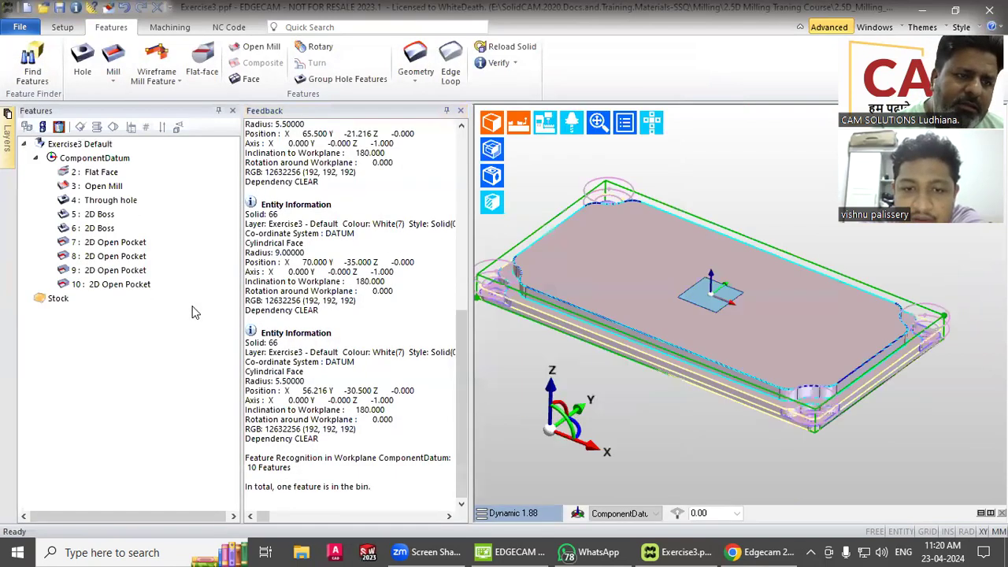
left_click(461, 110)
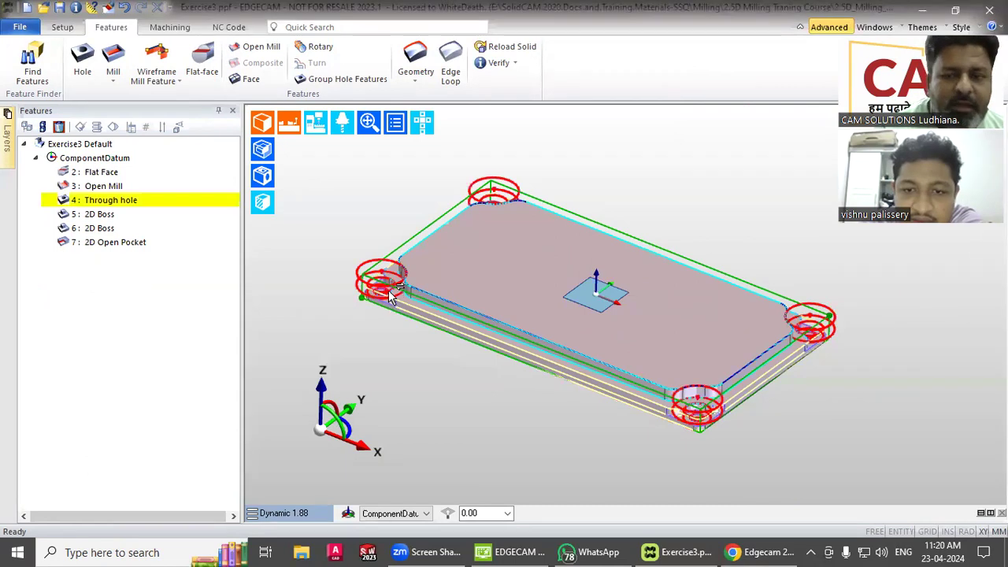
Display the found features as rendered surfaces and examine the corner holes and the top face up close
left_click(265, 207)
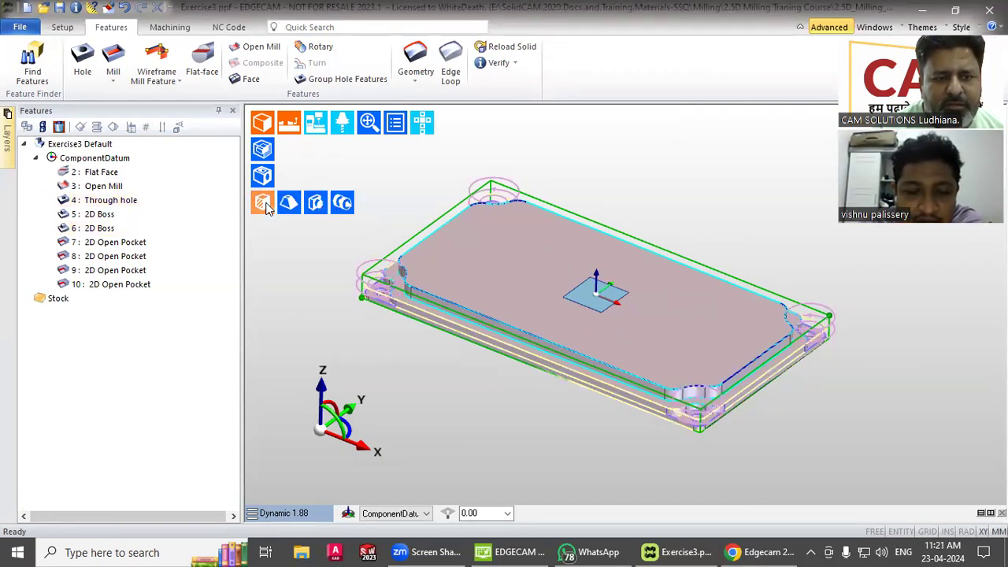
left_click(264, 186)
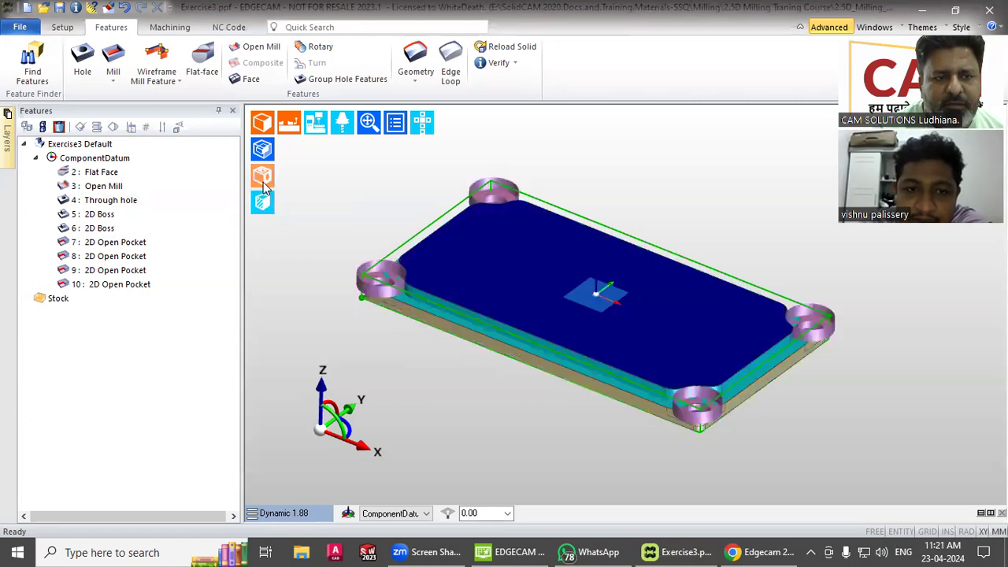
scroll(364, 298, "up", 3)
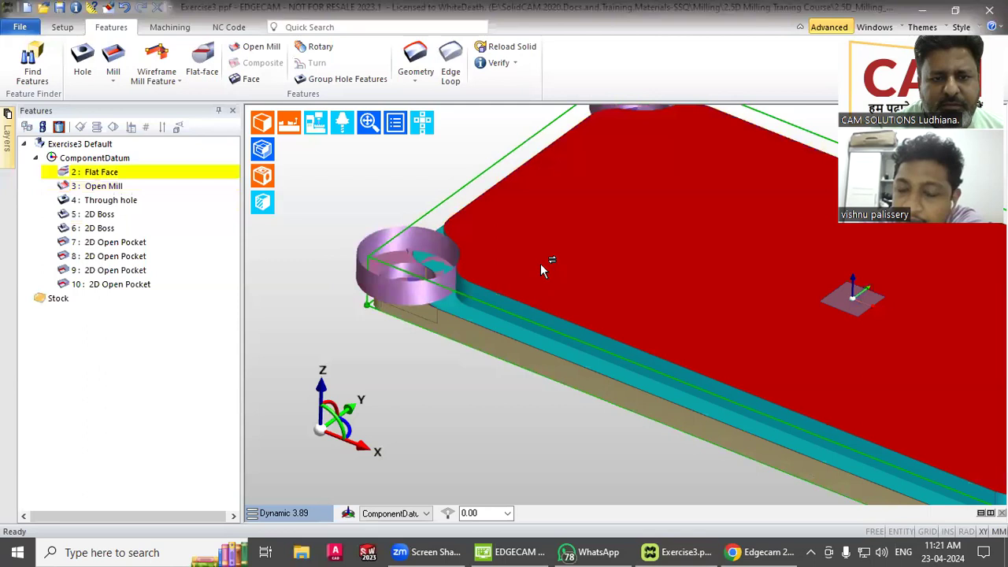
scroll(444, 276, "down", 3)
Select each found feature in order, from the Flat Face to the last 2D Open Pocket, to examine its location on the part
left_click(103, 175)
left_click(104, 188)
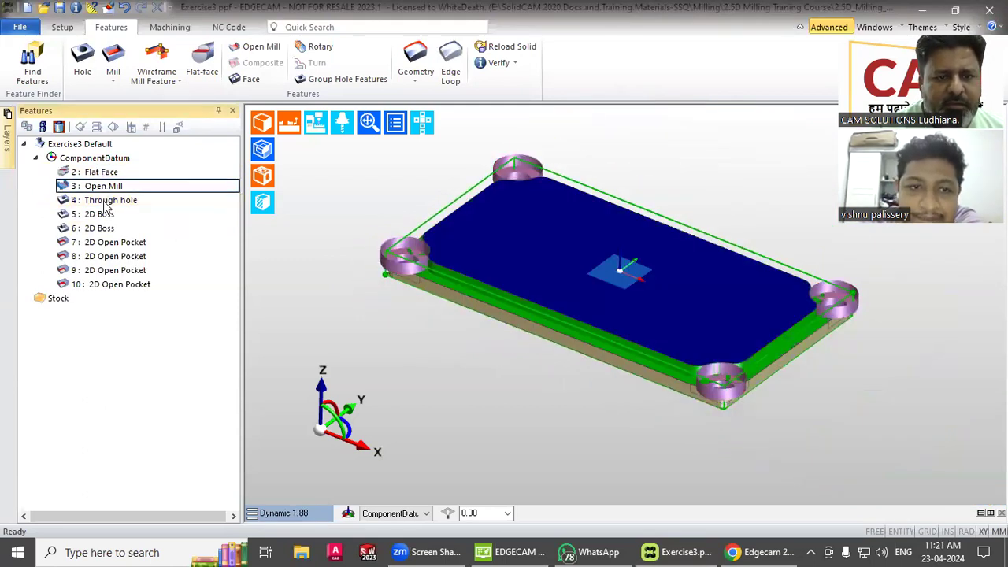
left_click(106, 202)
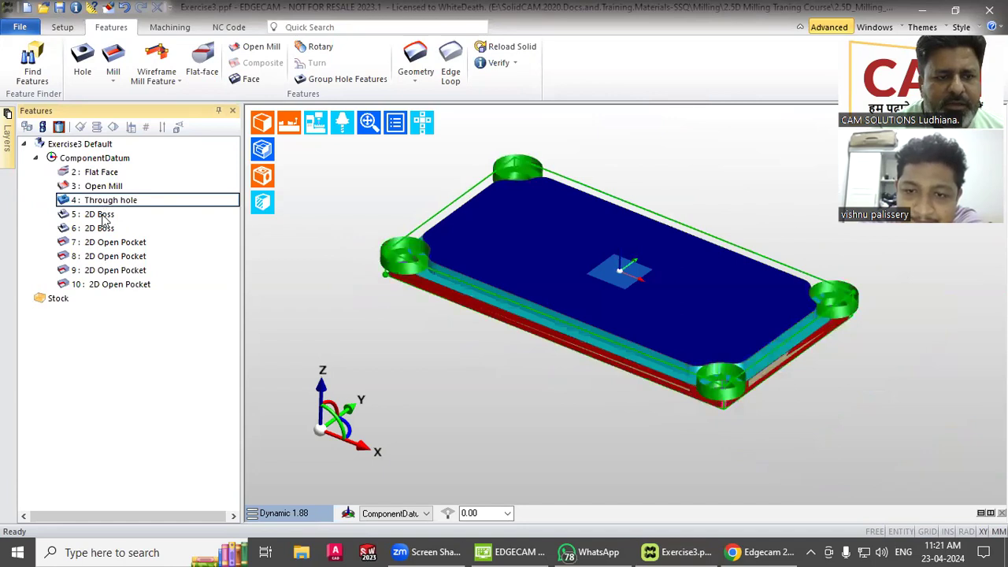
left_click(103, 217)
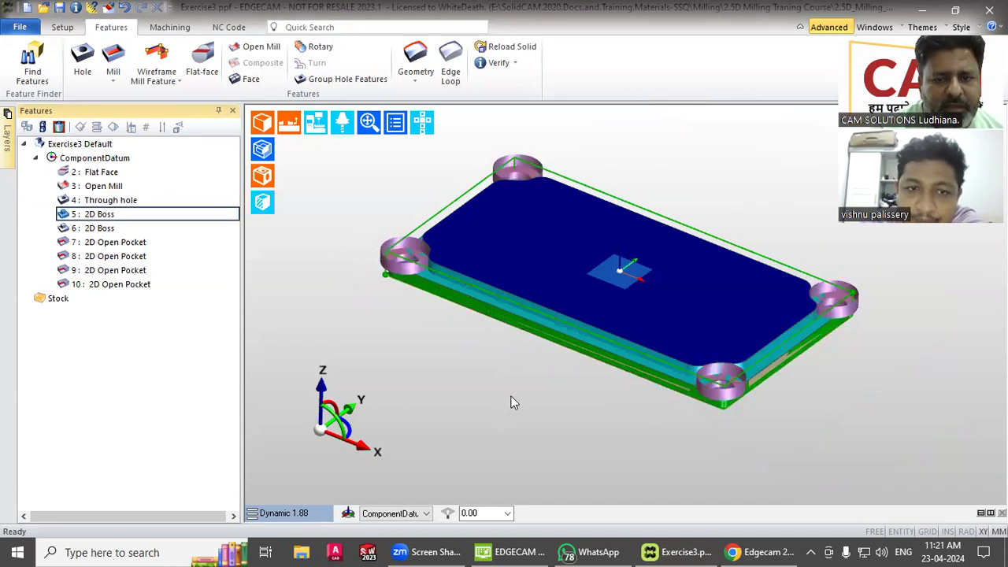
left_click(104, 229)
left_click(106, 242)
left_click(108, 257)
left_click(108, 271)
left_click(111, 285)
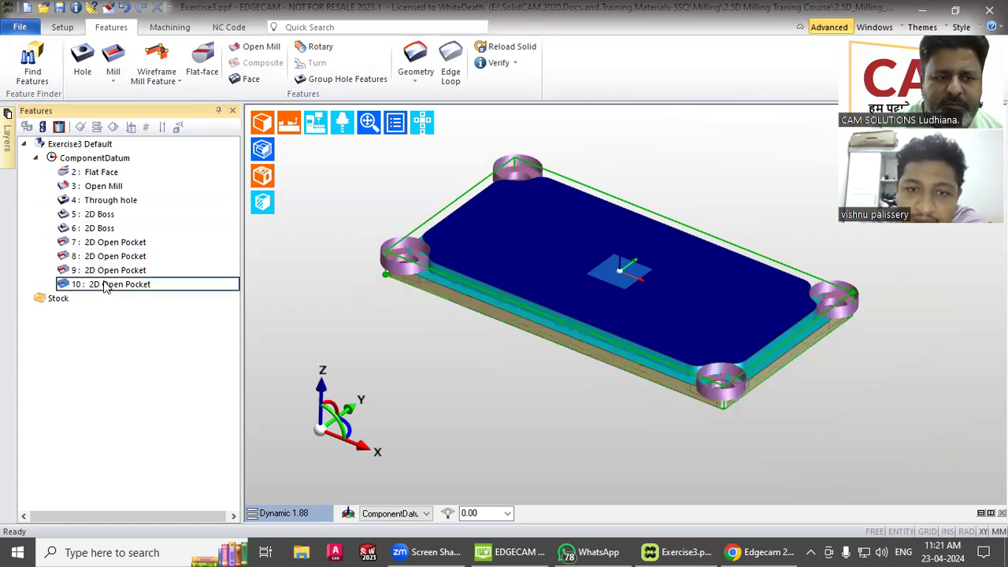
left_click(371, 290)
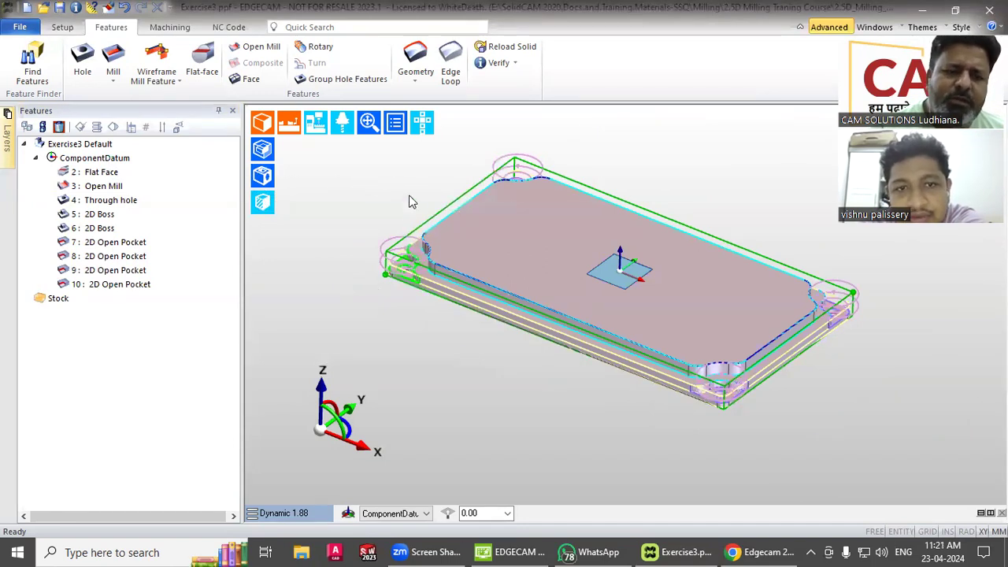
Render the part according to the slope of its faces, examine the colouring, and turn that rendering off
scroll(403, 248, "down", 2)
scroll(410, 189, "up", 2)
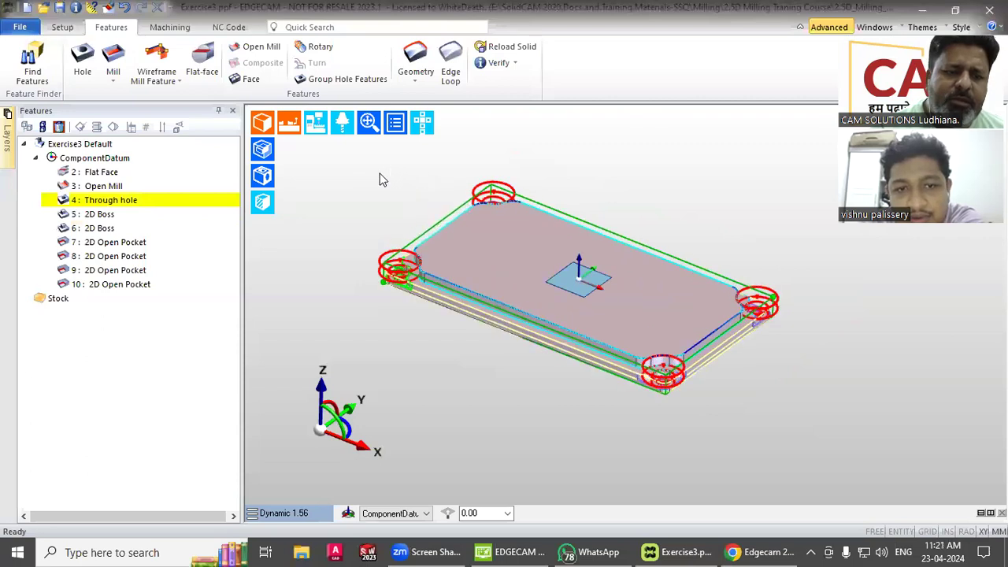
left_click(266, 207)
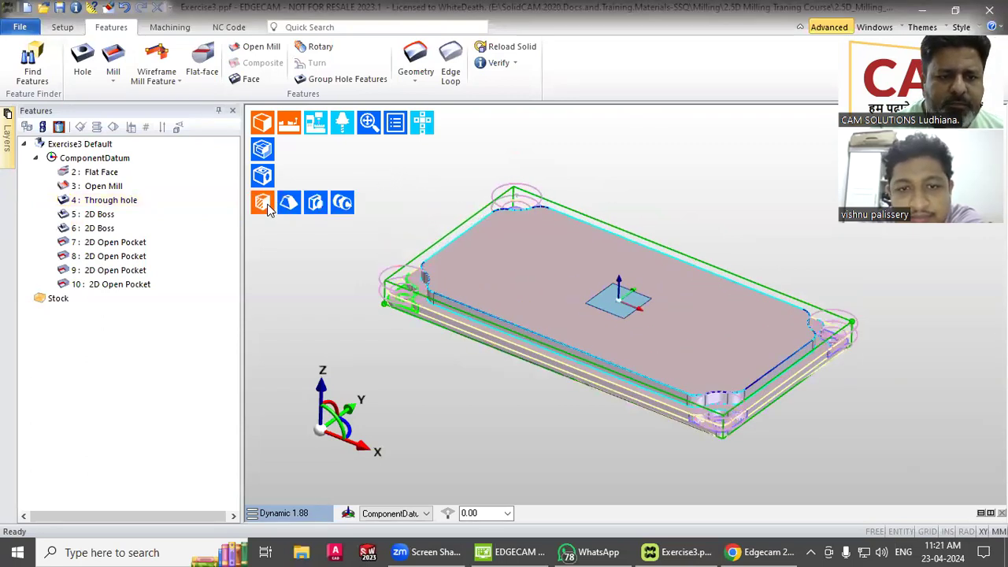
left_click(288, 205)
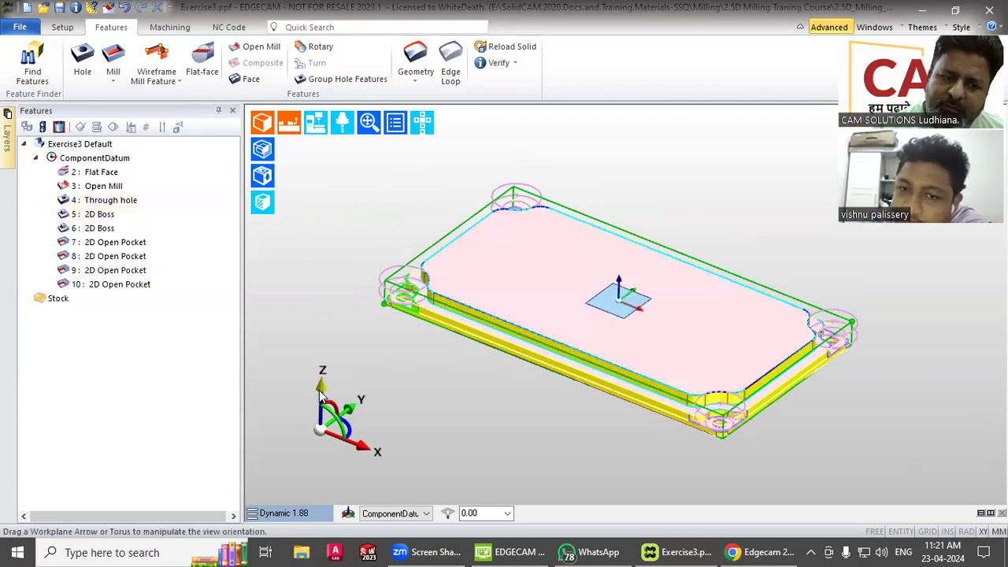
left_click(268, 204)
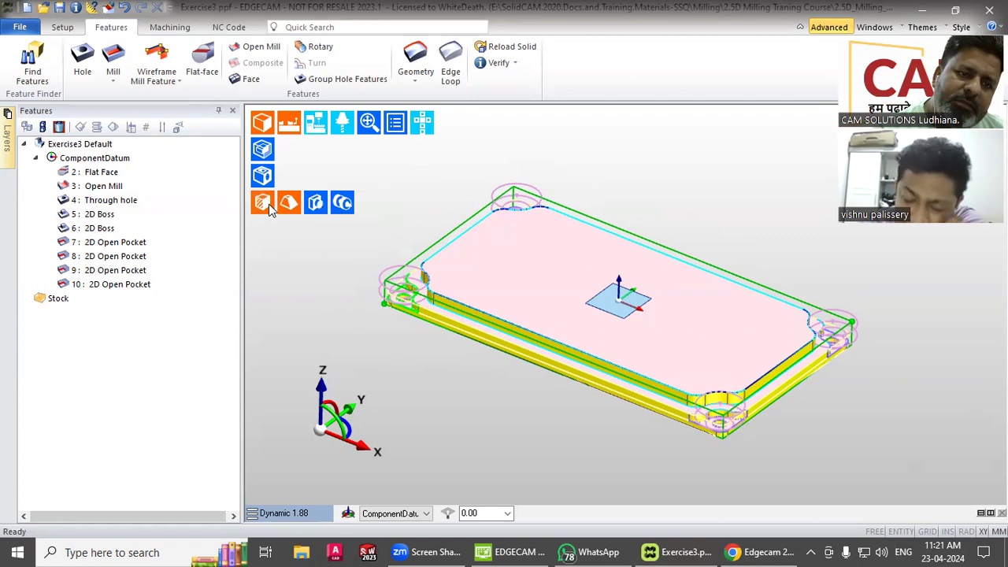
left_click(277, 210)
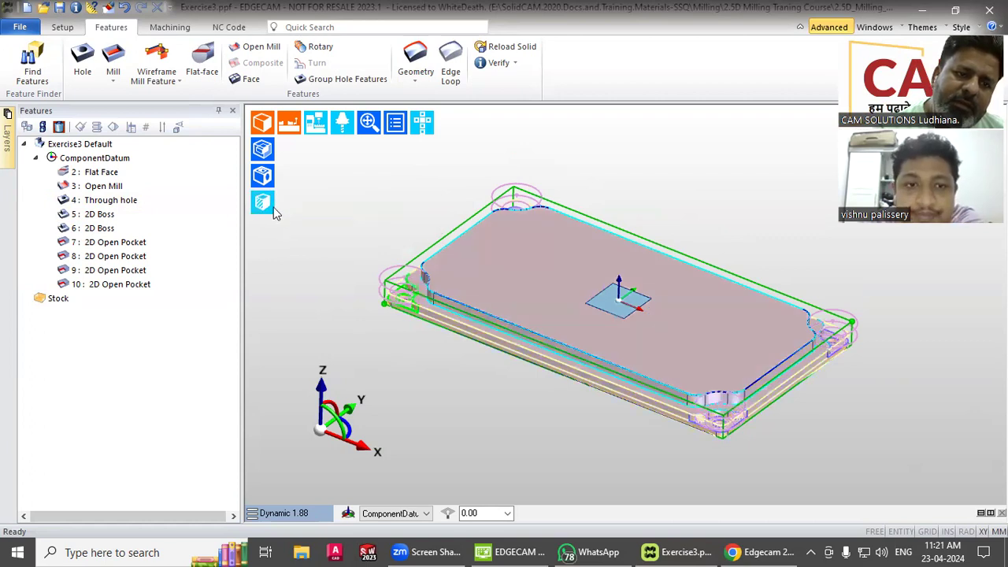
Render the part according to the type of its faces and examine the corner arcs and walls from several angles
left_click(266, 206)
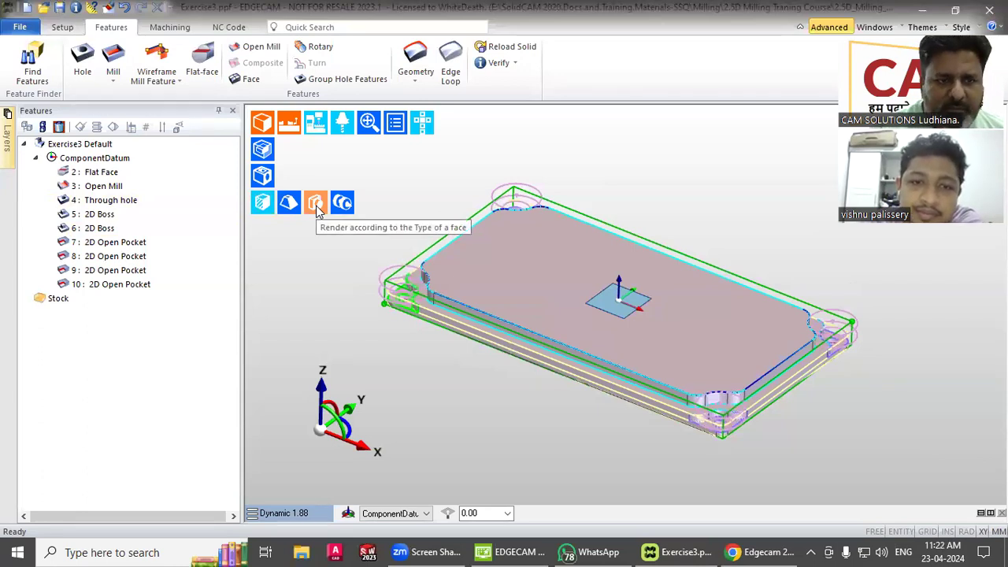
left_click(315, 205)
scroll(614, 450, "up", 3)
middle_click_drag(657, 407, 628, 291)
scroll(628, 291, "down", 5)
middle_click_drag(653, 371, 794, 311)
scroll(794, 311, "up", 3)
middle_click_drag(669, 311, 533, 397)
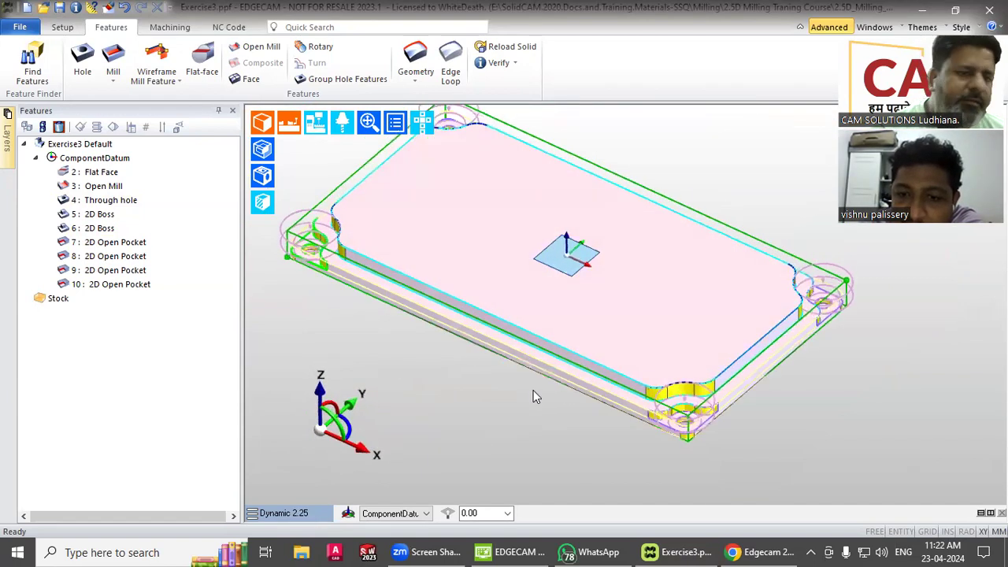
Turn on the remaining face-rendering mode beside the face-type one and examine how it colours the side walls
left_click(264, 203)
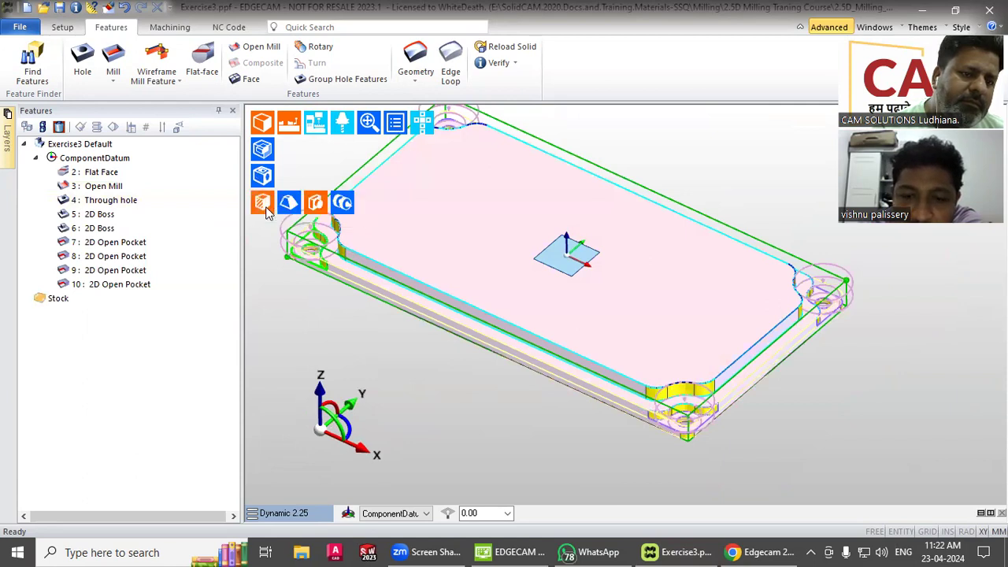
left_click(341, 203)
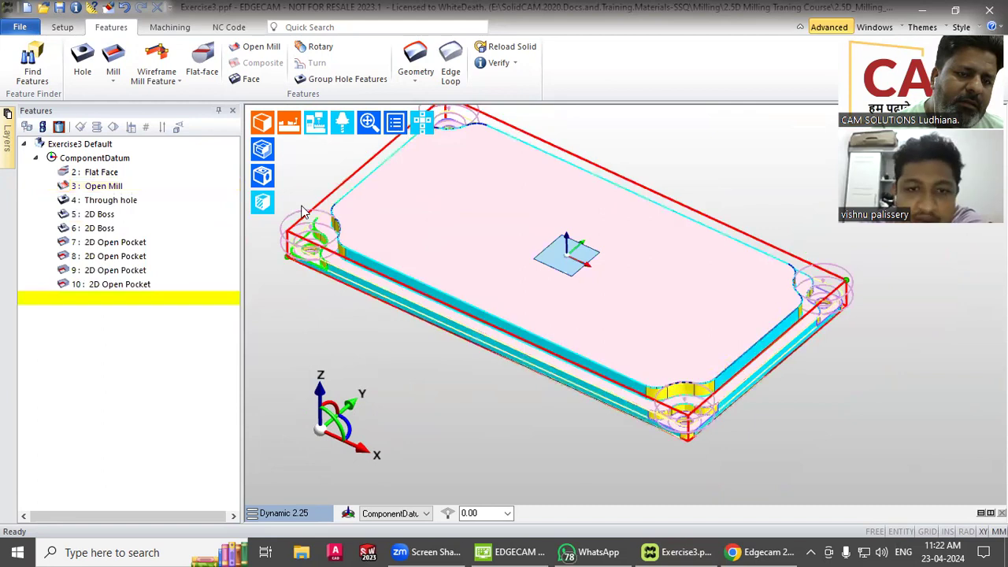
scroll(565, 405, "down", 2)
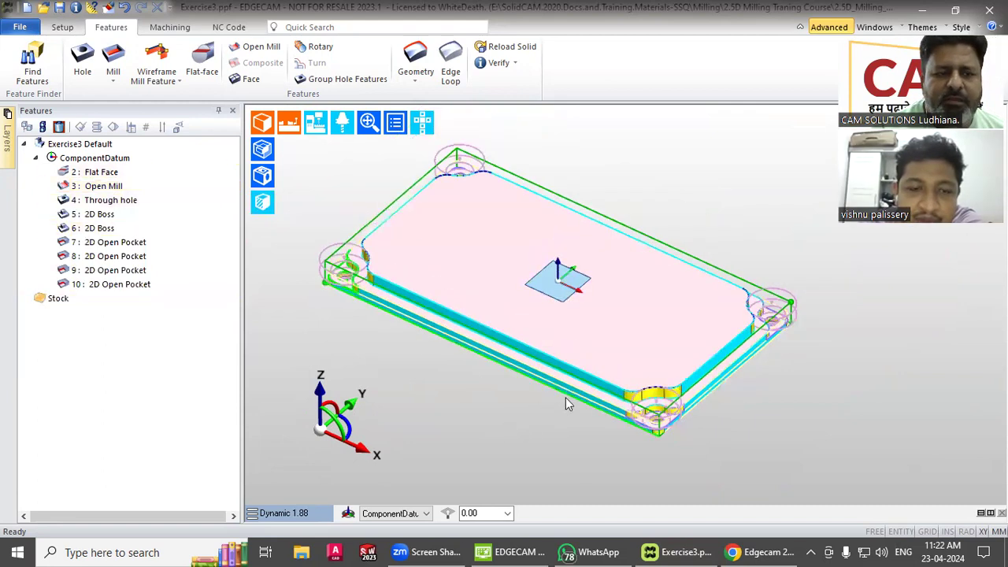
Turn off the current face rendering, render the part according to face slope, and examine the walls from another angle
left_click(262, 203)
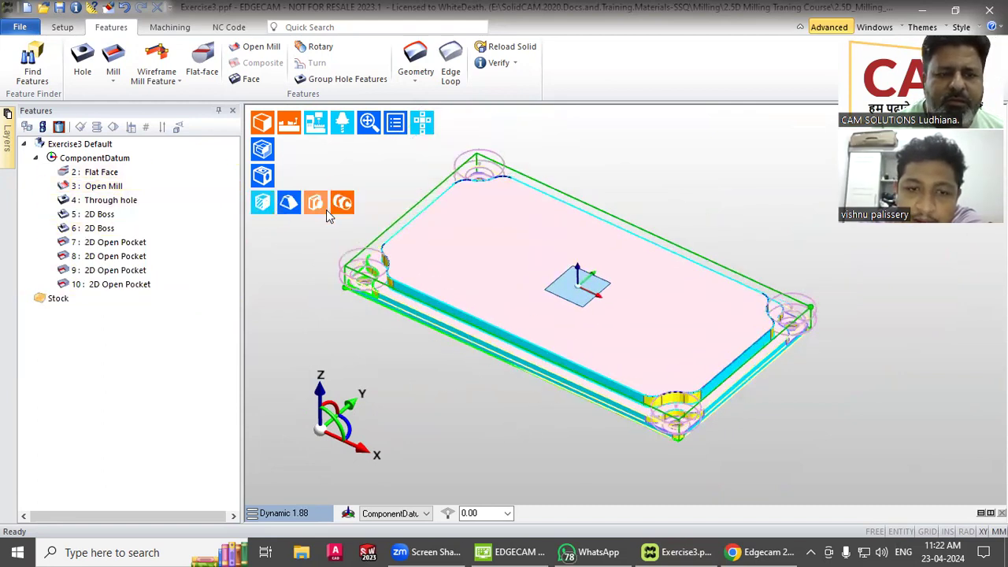
left_click(341, 203)
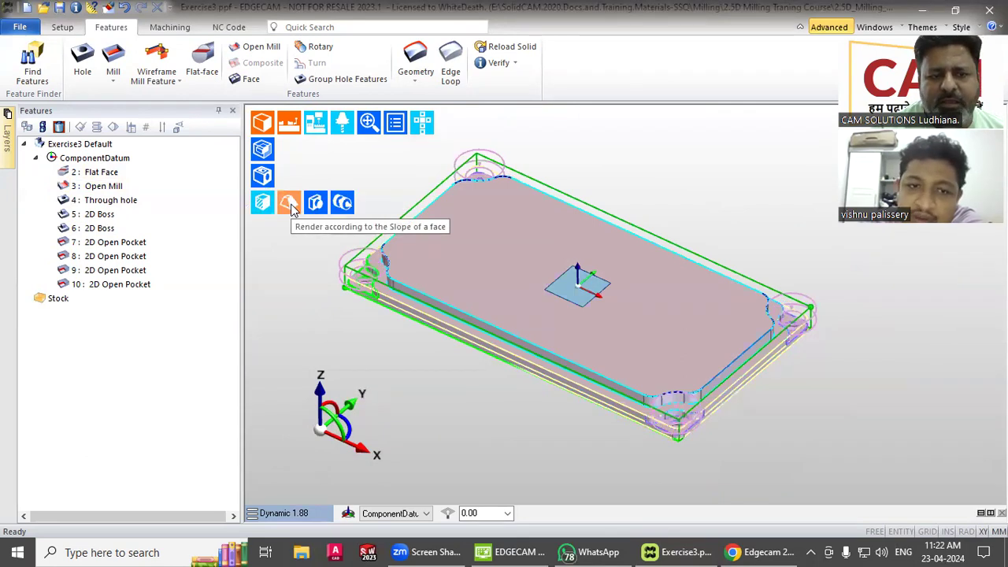
left_click(290, 206)
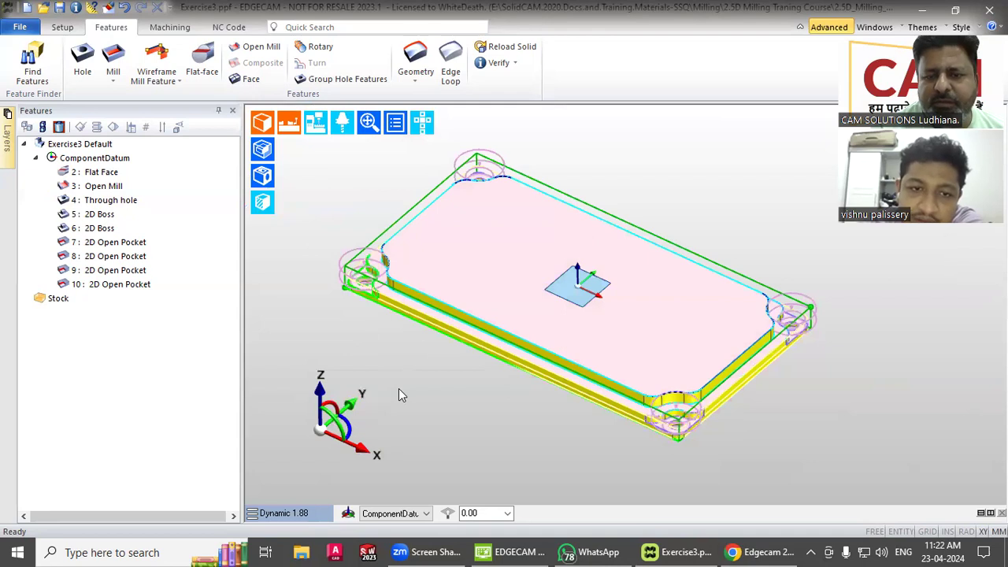
middle_click_drag(446, 353, 603, 261)
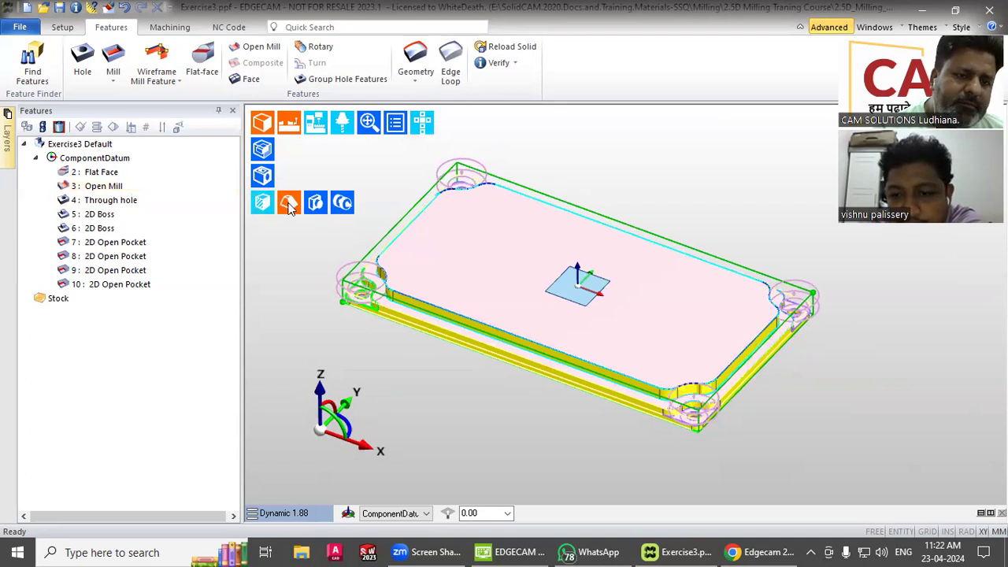
Turn off the face-slope rendering so the part returns to its normal shading
left_click(288, 205)
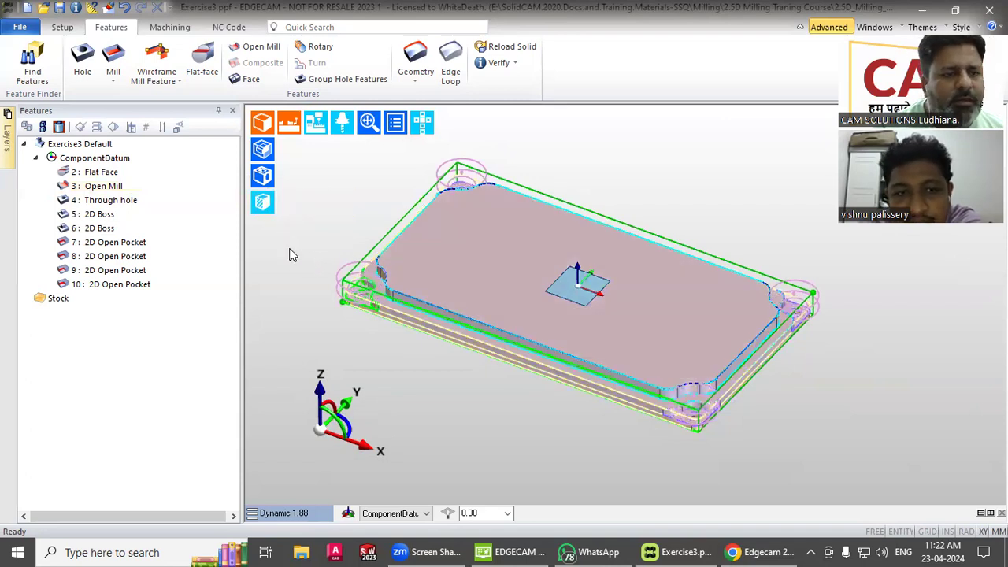
left_click(265, 178)
left_click(266, 181)
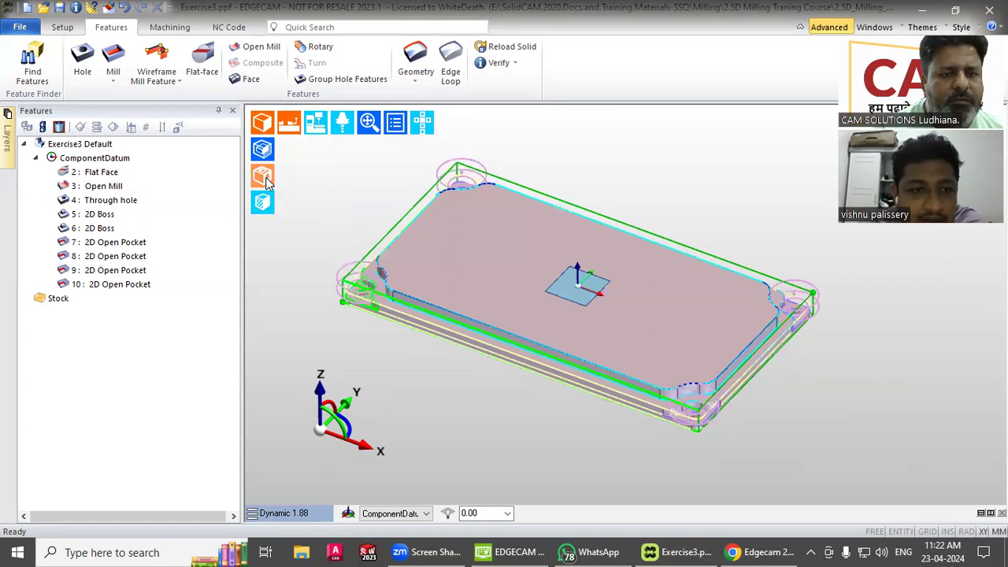
left_click(265, 176)
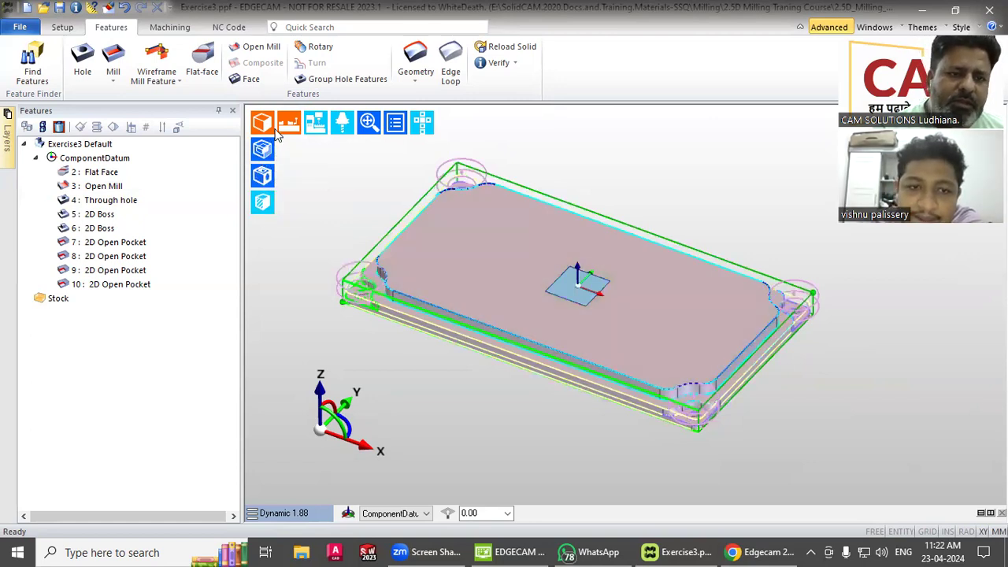
left_click(266, 134)
left_click(268, 132)
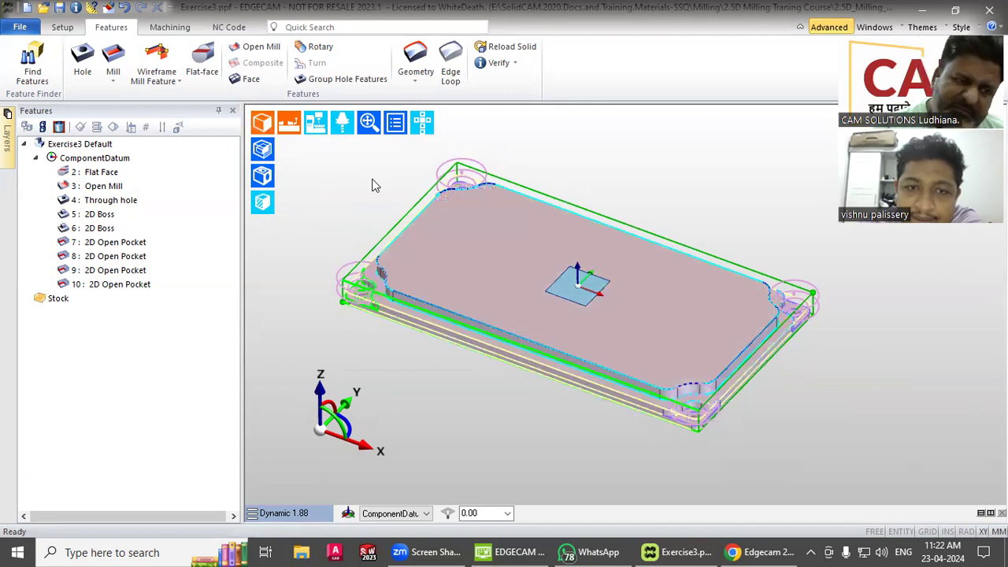
Go through the found Flat Face, Open Mill, Through hole, 2D Boss and 2D Open Pocket features and check where each lies on the part
left_click(99, 172)
left_click(96, 188)
left_click(102, 201)
left_click(102, 215)
left_click(108, 243)
left_click(111, 272)
left_click(83, 330)
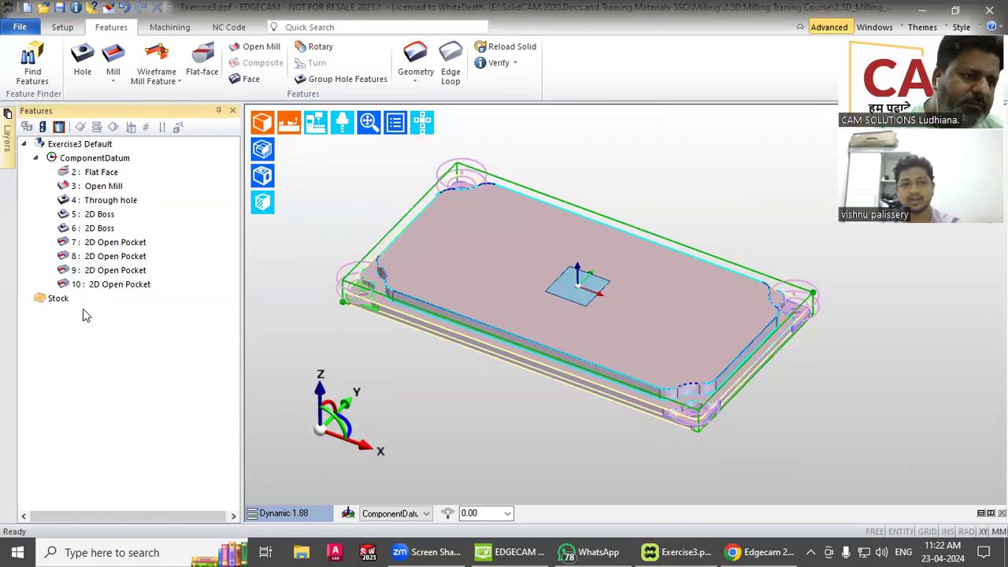
left_click(107, 173)
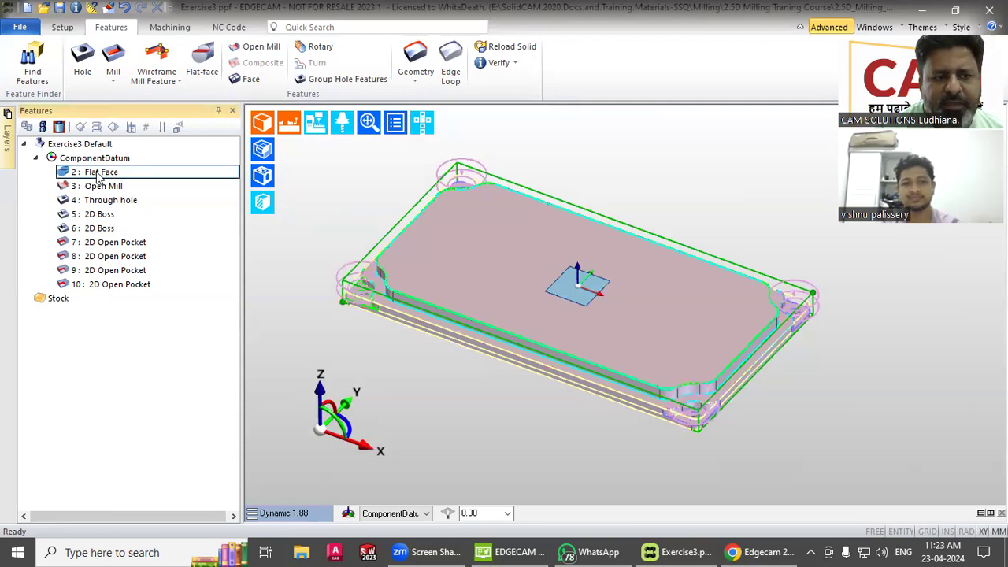
left_click(182, 338)
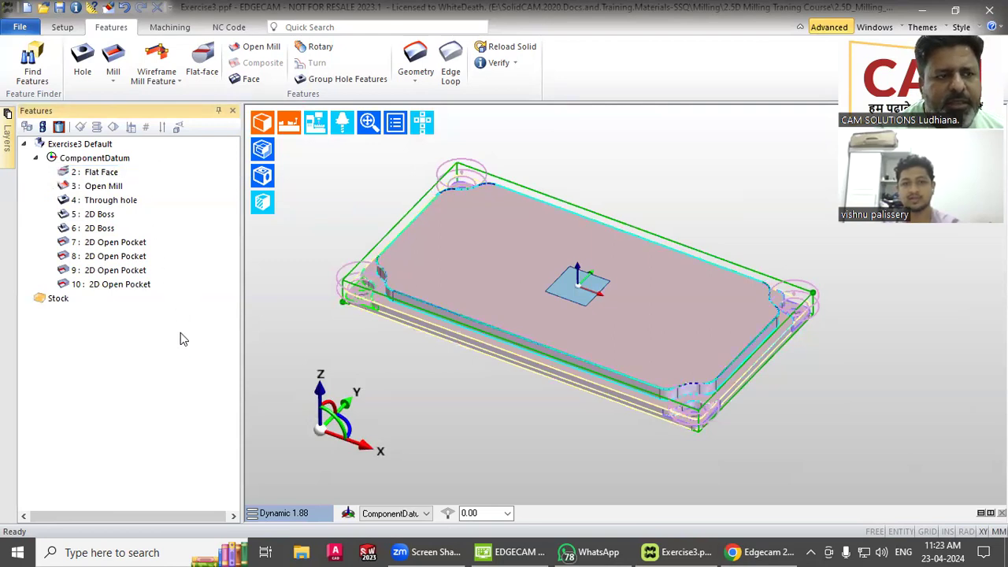
Look at the machining environment without a sequence, then check which commands the Flat Face feature offers in the feature environment
left_click(167, 28)
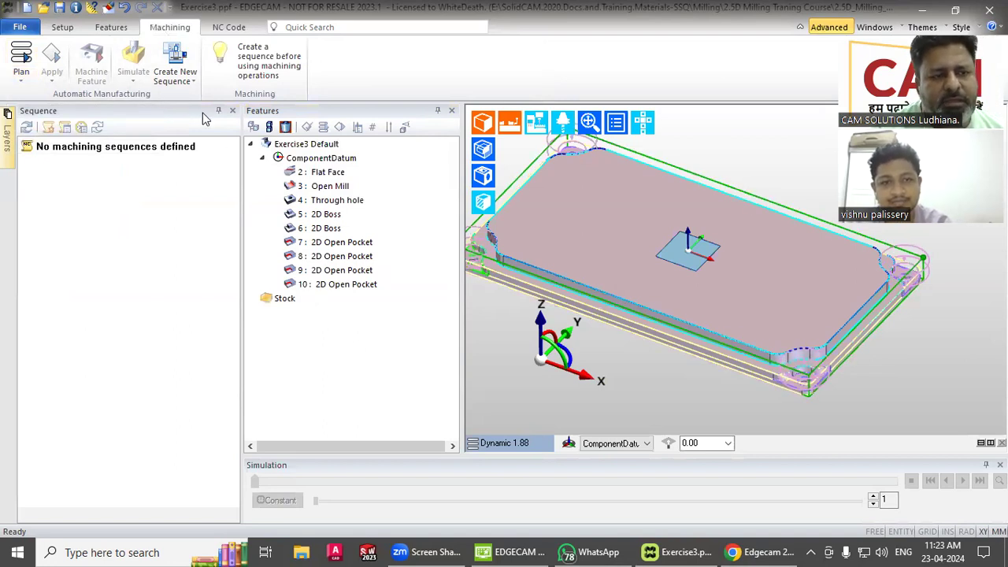
left_click(110, 29)
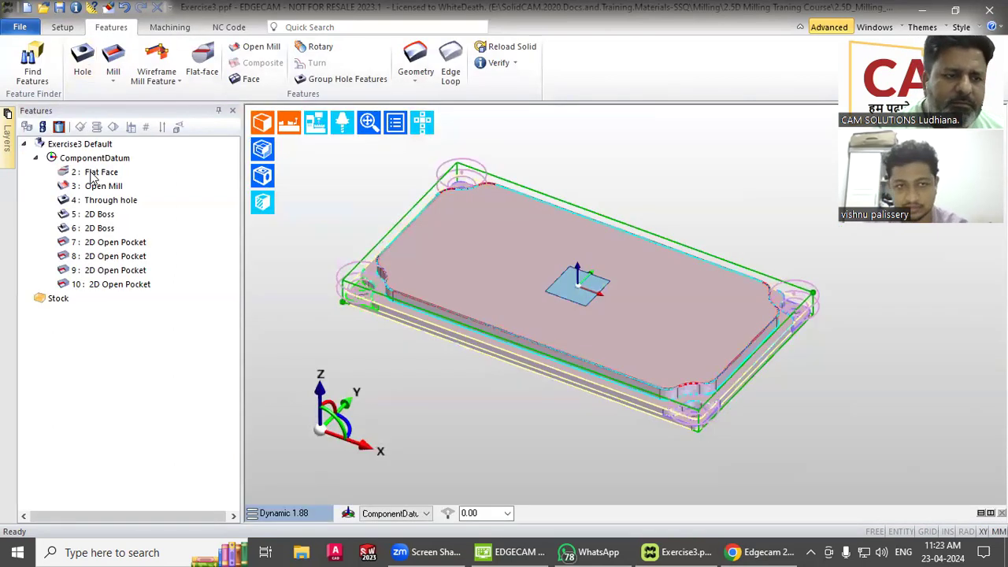
left_click(93, 174)
right_click(113, 180)
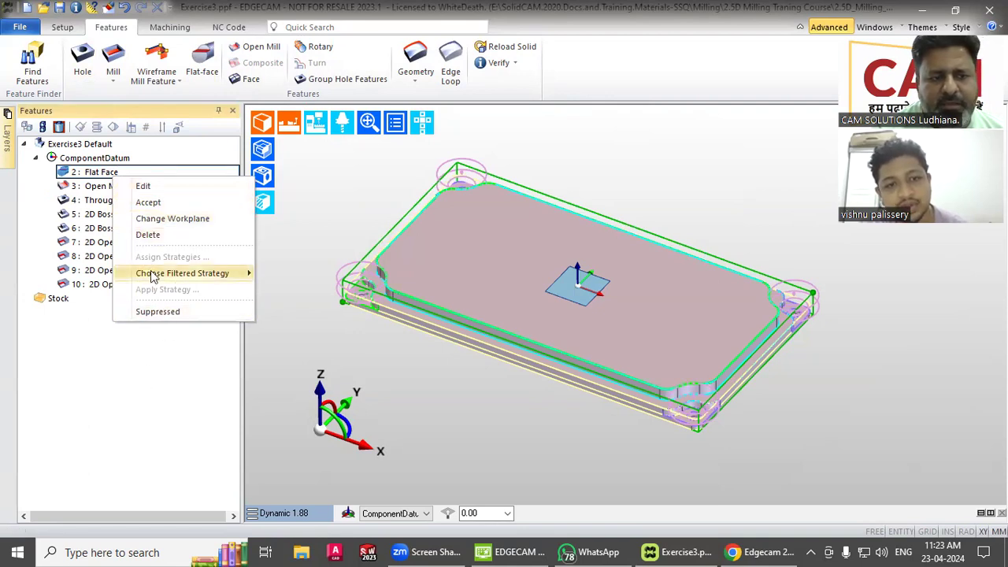
left_click(166, 387)
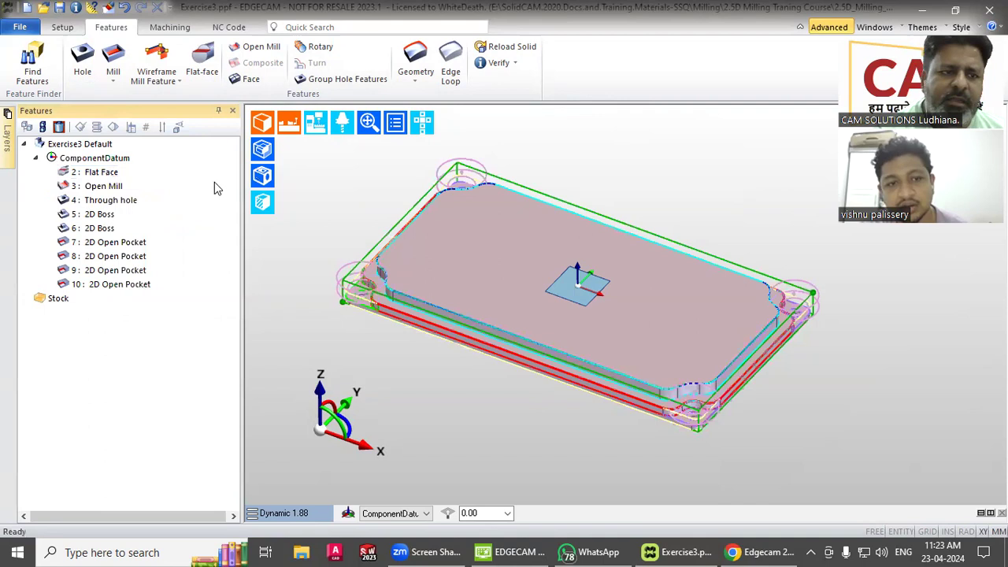
Start a new milling sequence with the Sample Mill Vertical mm.mcp machine and the New Toolkit.8 toolkit
left_click(171, 30)
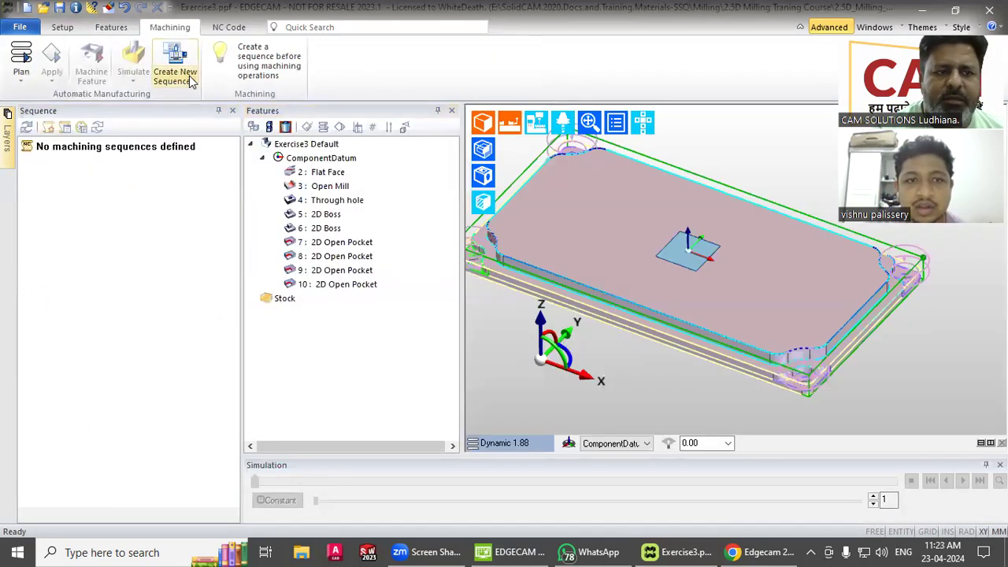
left_click(189, 81)
left_click(198, 99)
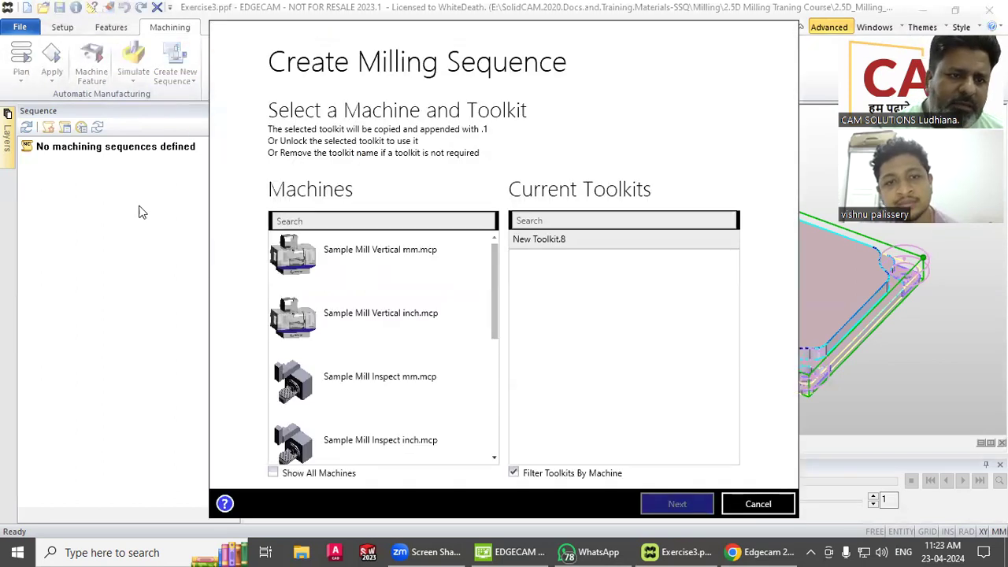
scroll(354, 378, "down", 1)
scroll(360, 422, "down", 4)
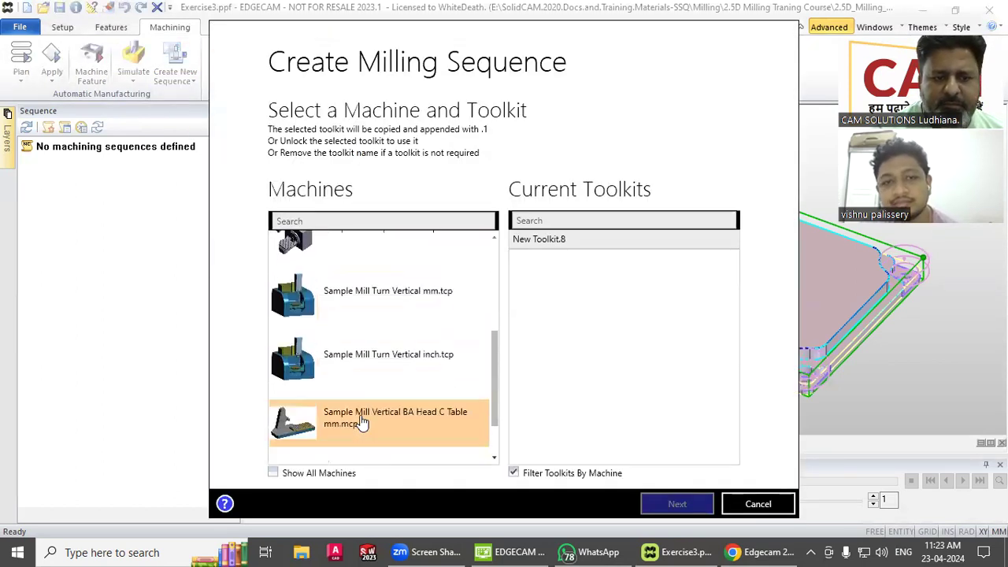
scroll(363, 421, "up", 3)
scroll(364, 421, "up", 1)
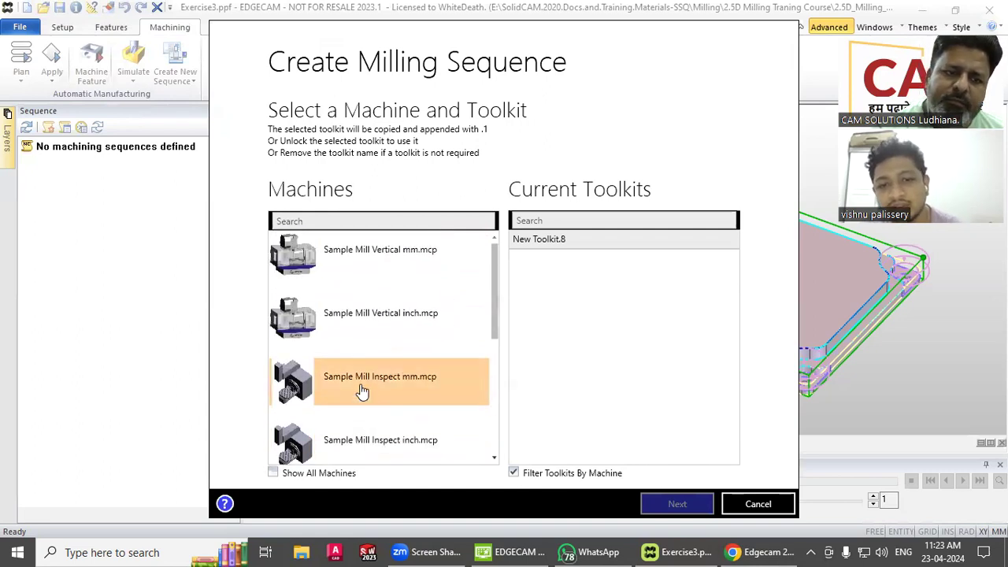
left_click(371, 267)
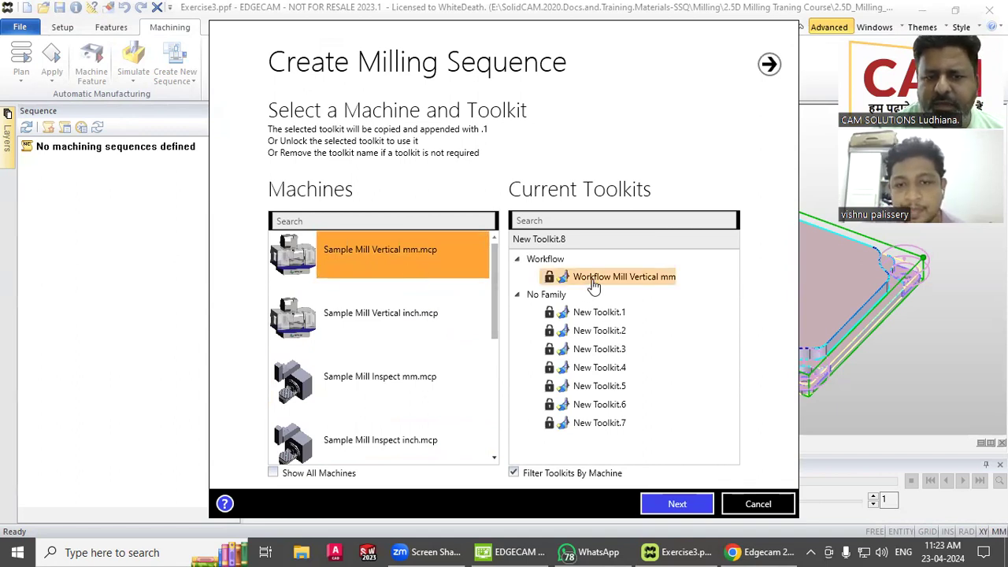
left_click(676, 506)
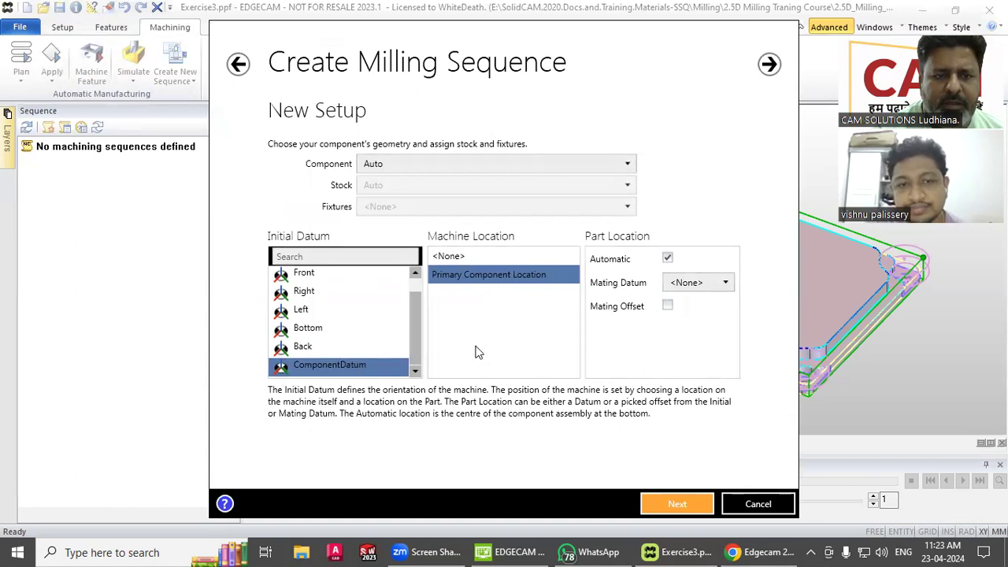
Keep the Auto component, ComponentDatum and Primary Component Location for the setup, and create the milling sequence
left_click(394, 169)
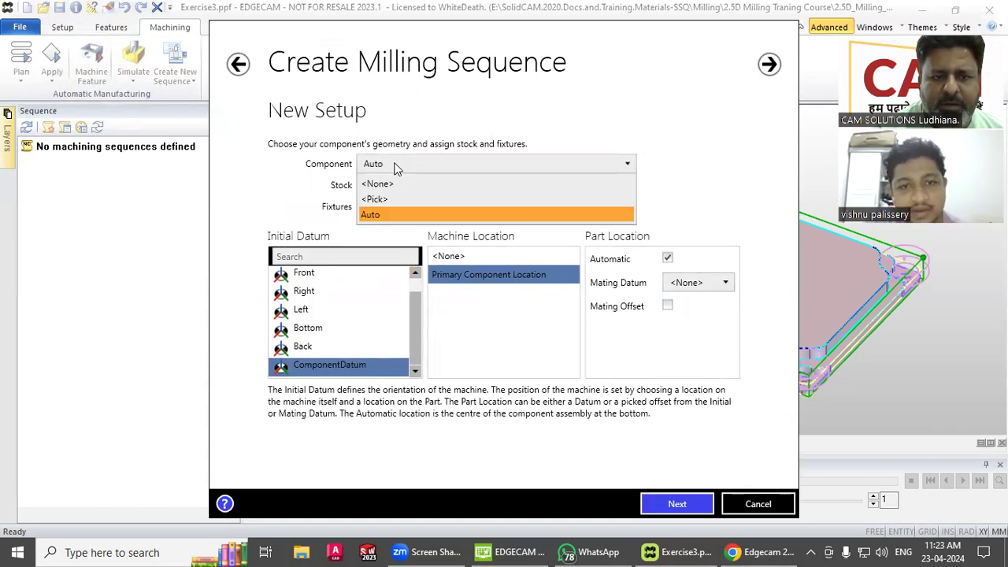
left_click(396, 168)
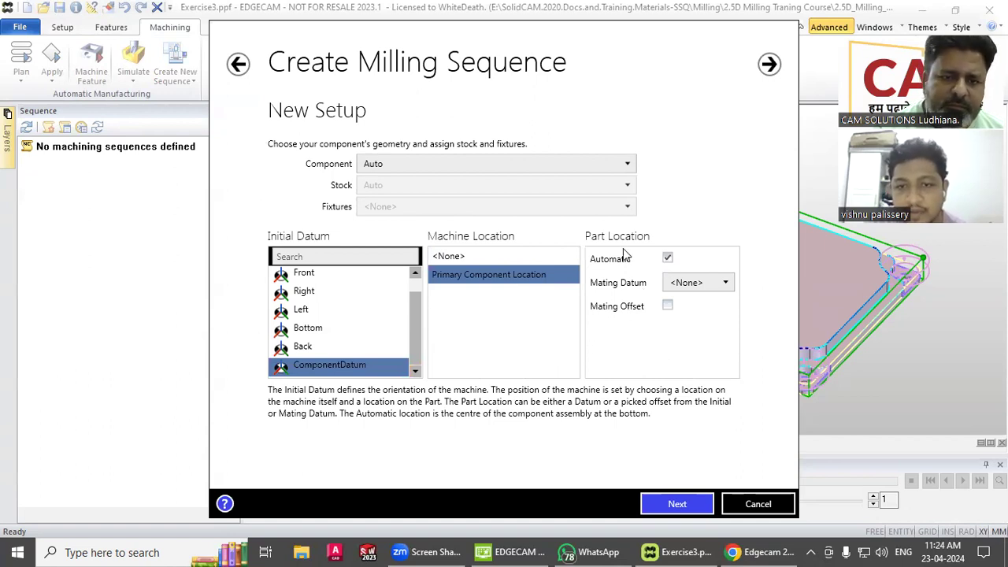
left_click(666, 508)
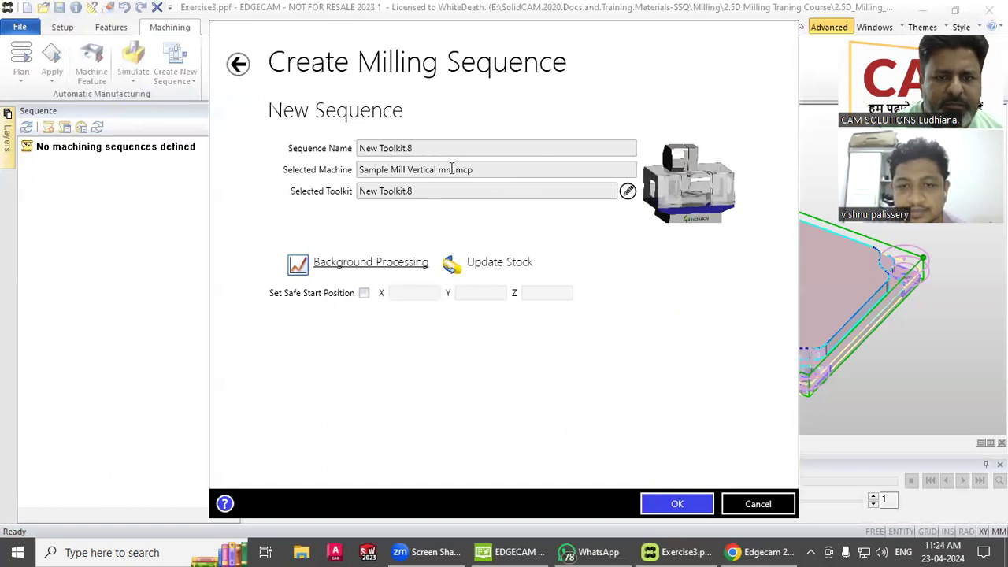
left_click(677, 505)
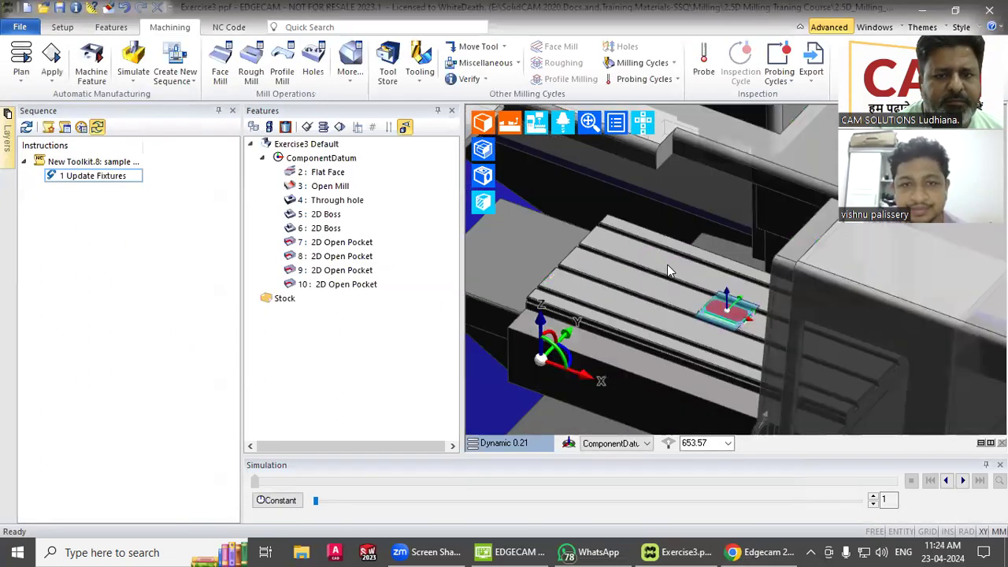
Examine the complete milling machine around the part, then hide all machine graphics so only the part and stock are displayed
scroll(651, 266, "down", 5)
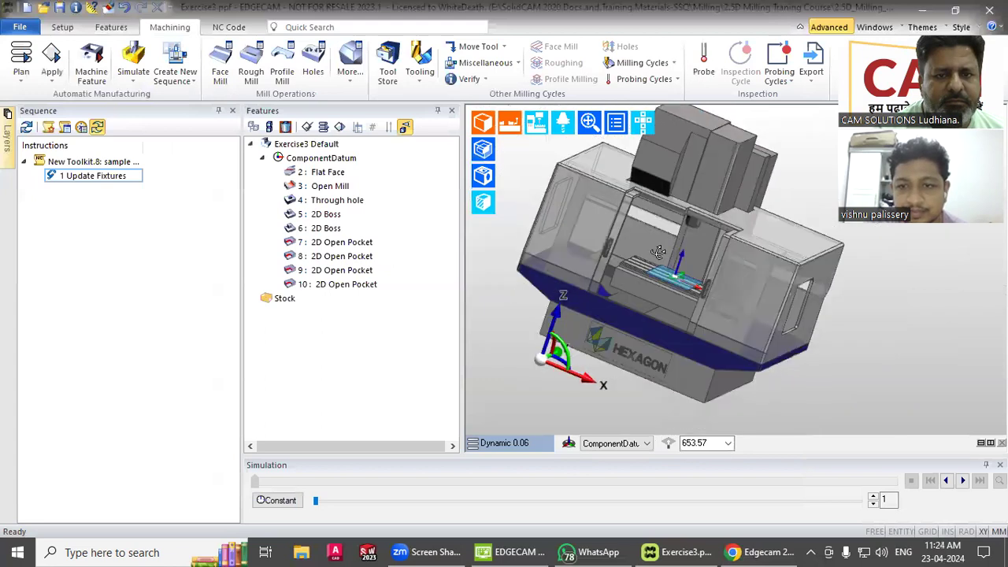
middle_click_drag(659, 252, 661, 272)
mouse_move(537, 136)
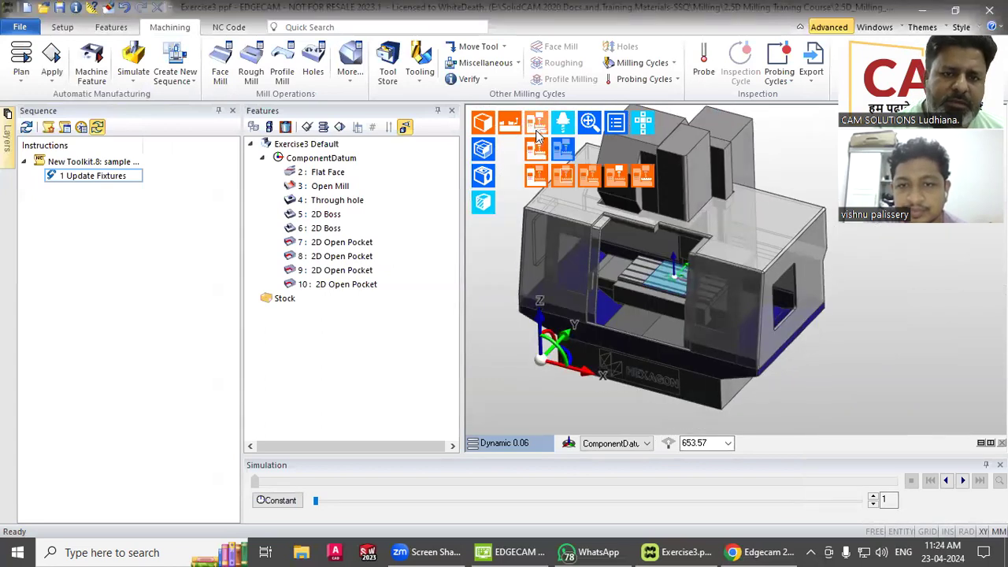
left_click(562, 156)
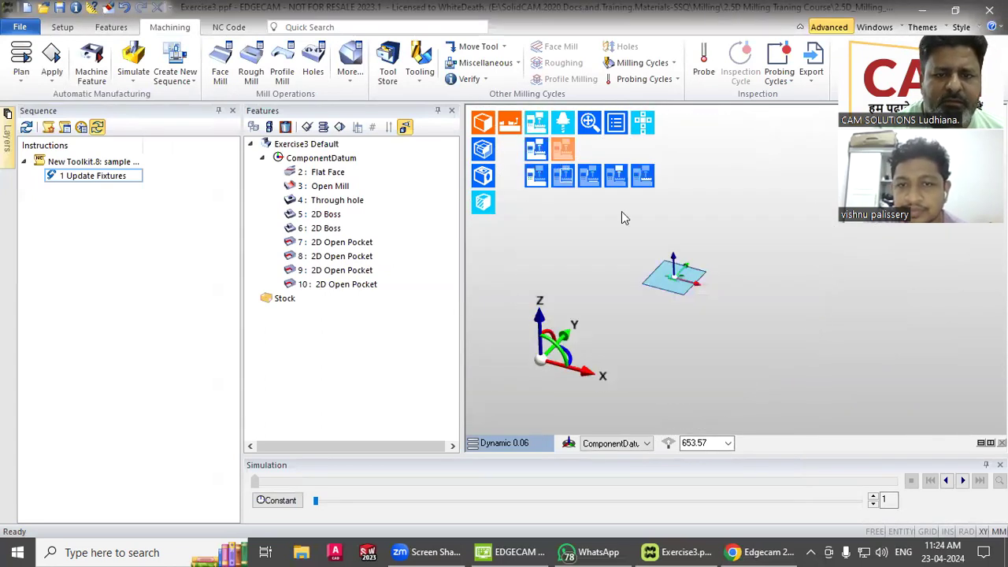
scroll(664, 268, "up", 5)
scroll(664, 268, "up", 4)
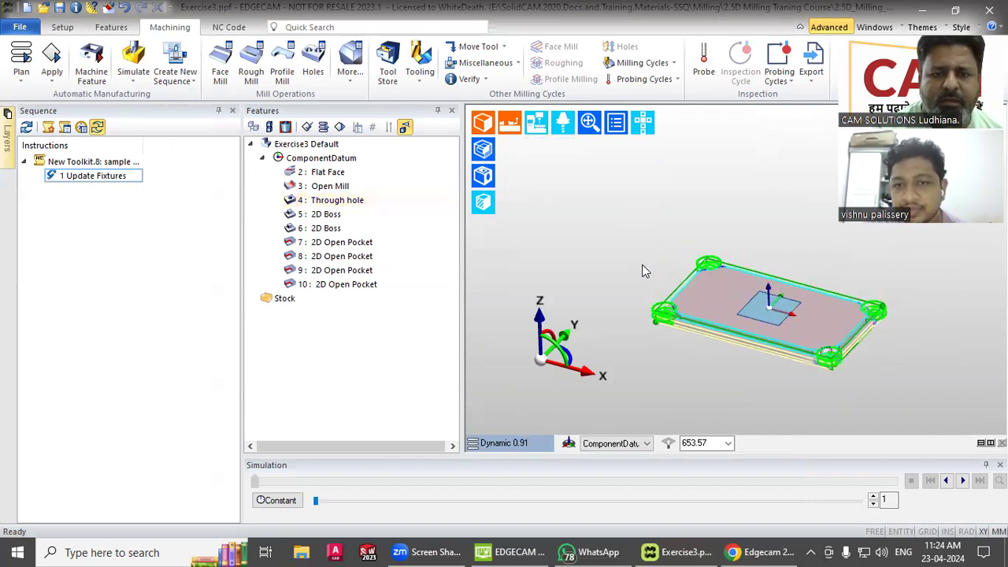
scroll(673, 274, "up", 3)
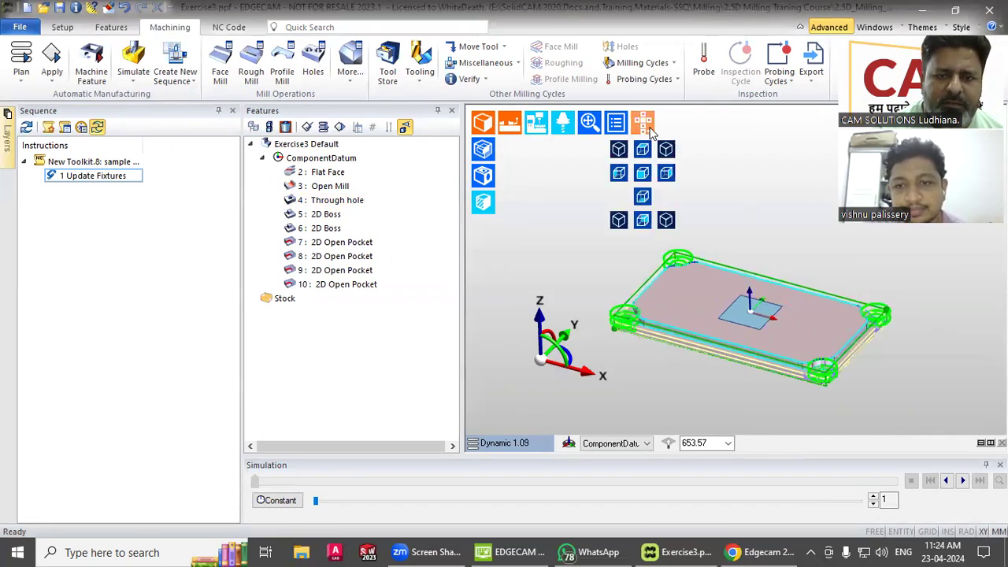
Examine the part in the top, front and isometric views, and from a freely rotated angle
left_click(642, 146)
mouse_move(642, 124)
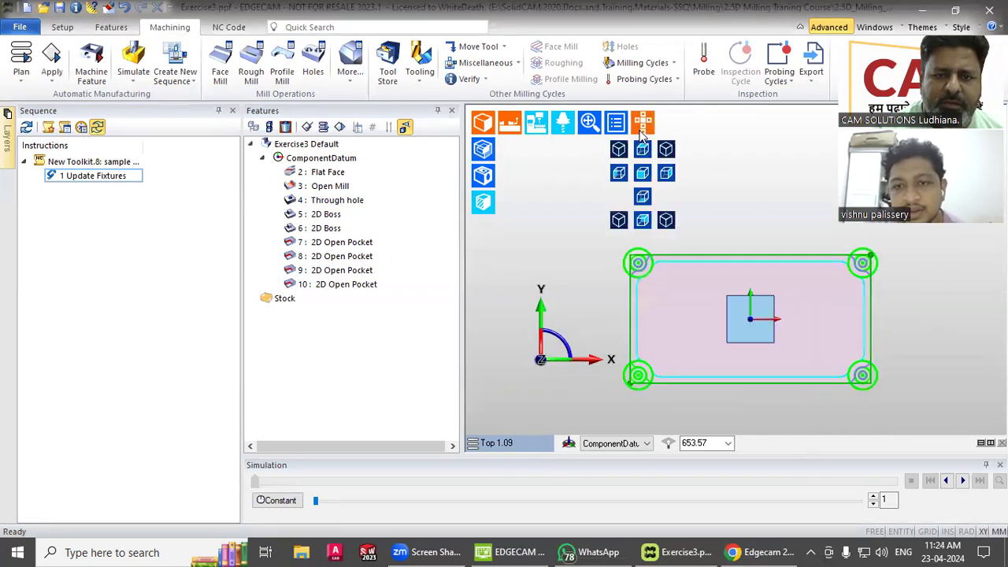
left_click(643, 172)
left_click(643, 149)
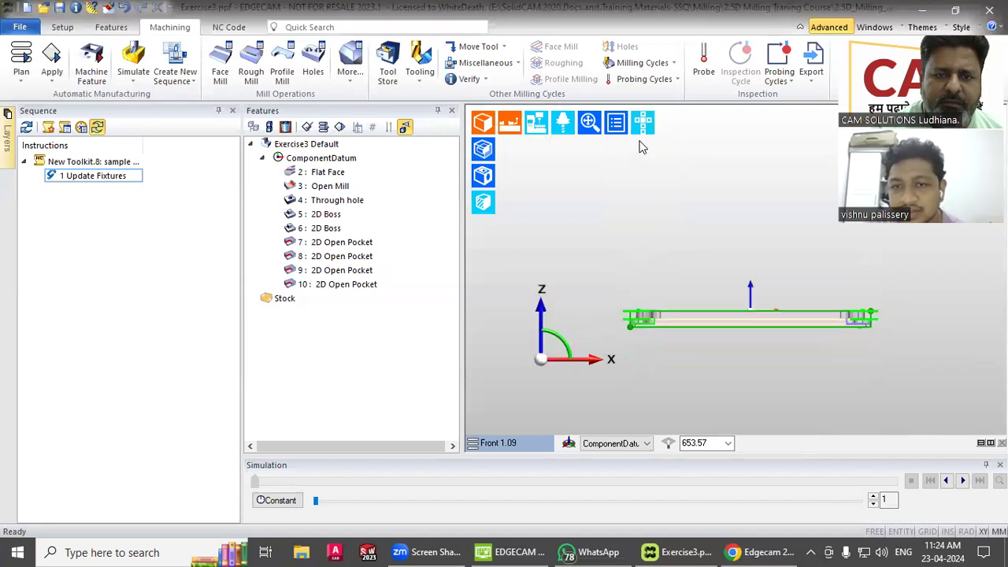
left_click(665, 149)
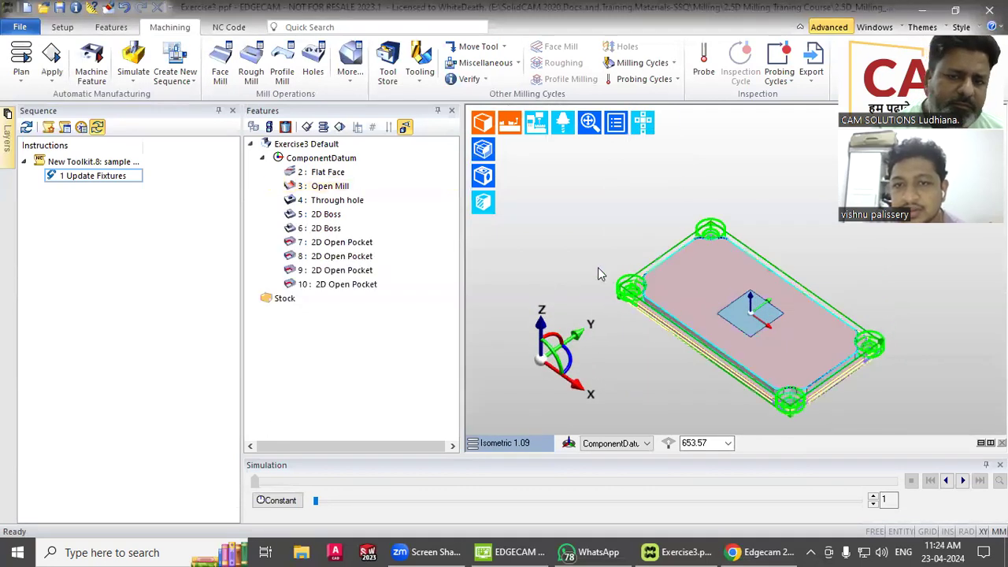
scroll(802, 334, "up", 3)
scroll(828, 324, "down", 2)
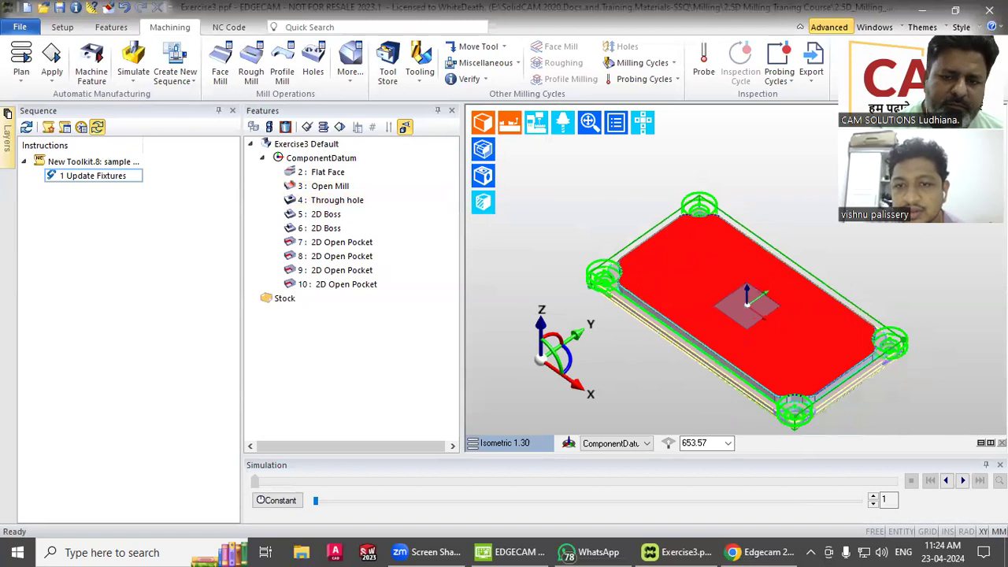
mouse_move(844, 398)
middle_mouse_down()
mouse_move(855, 369)
mouse_move(846, 380)
middle_mouse_up()
middle_click_drag(740, 295, 794, 356)
Examine which machining operations and strategies are offered for the Flat Face, Open Mill and first 2D Open Pocket features
left_click(329, 175)
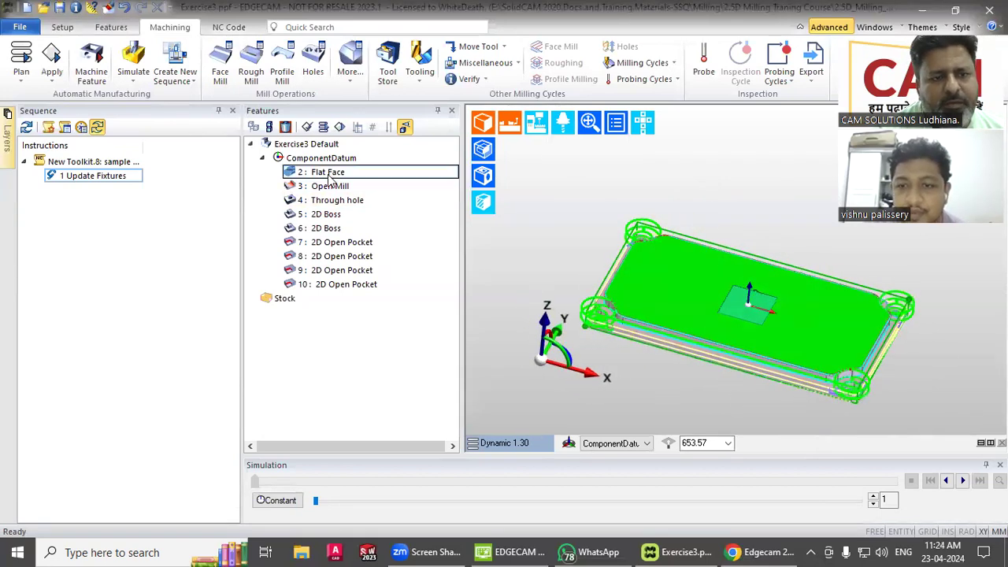
right_click(330, 180)
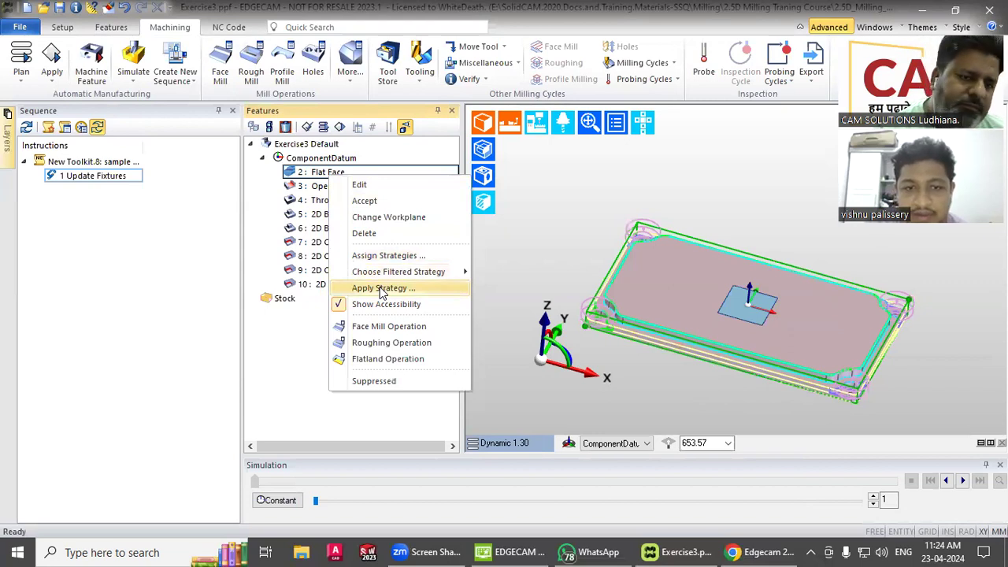
left_click(521, 304)
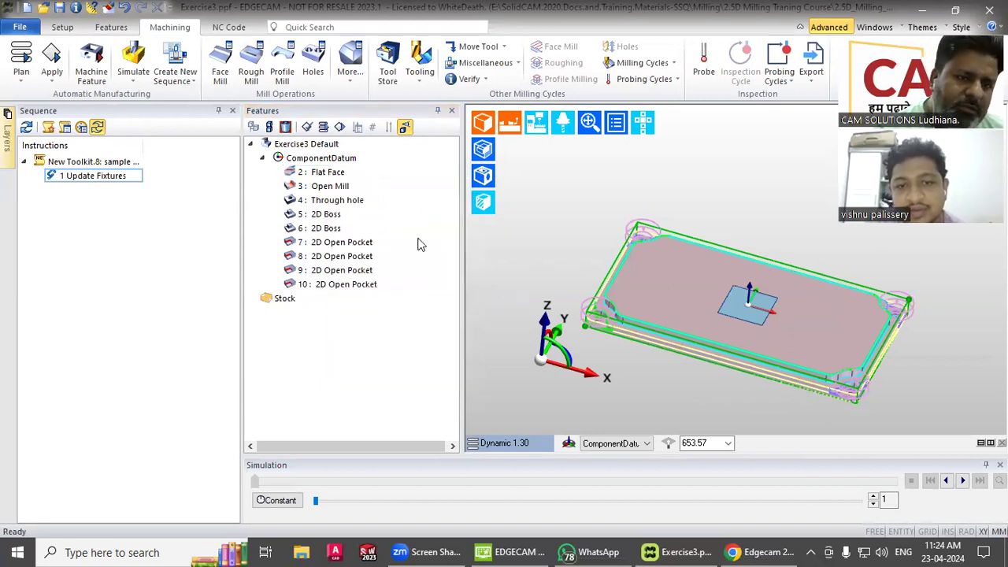
left_click(335, 175)
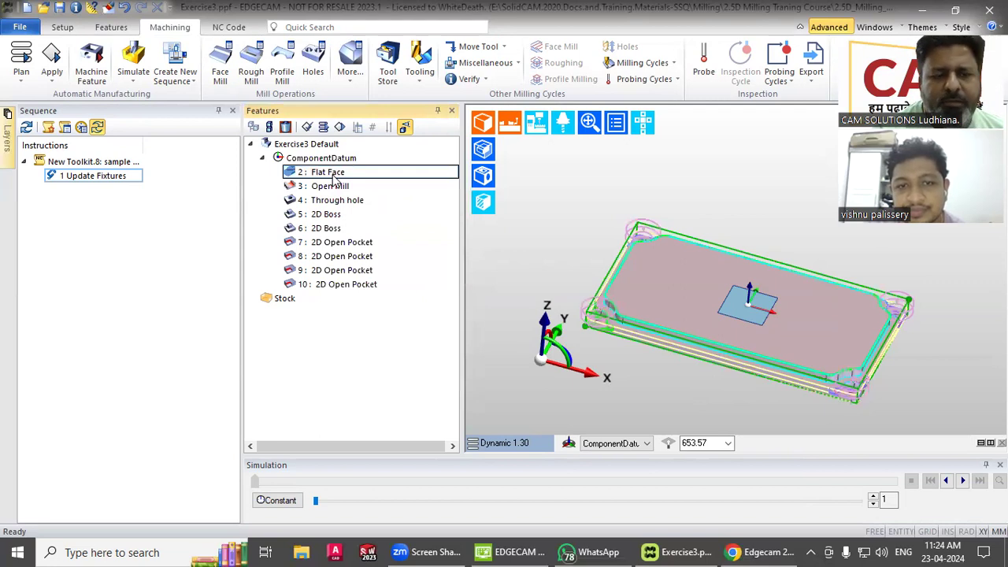
right_click(334, 180)
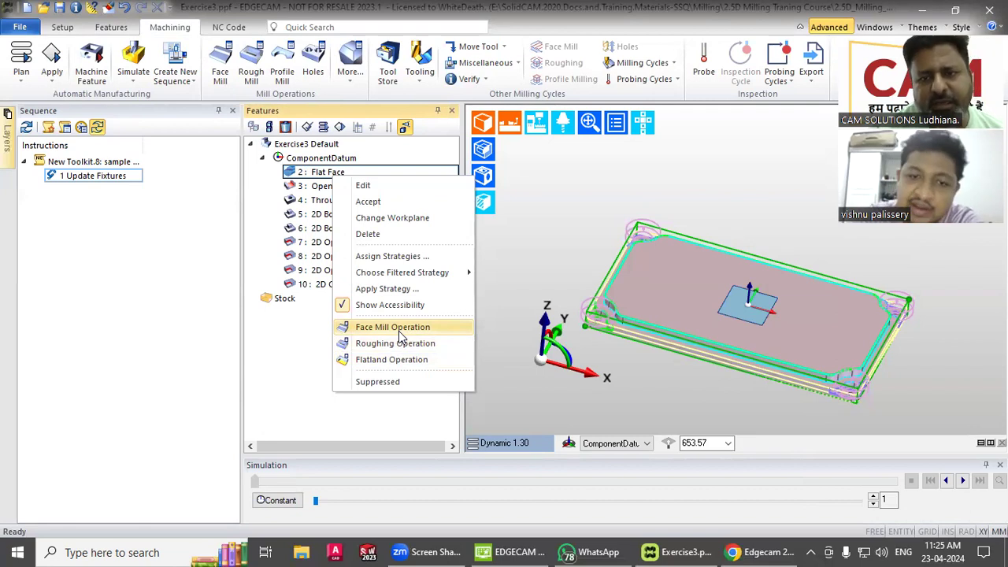
left_click(293, 371)
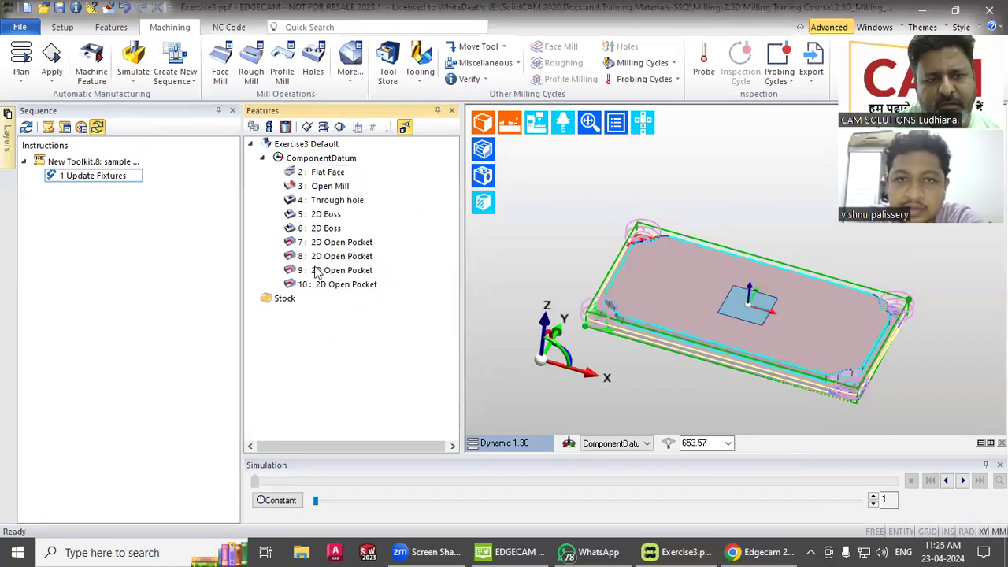
left_click(325, 191)
right_click(329, 195)
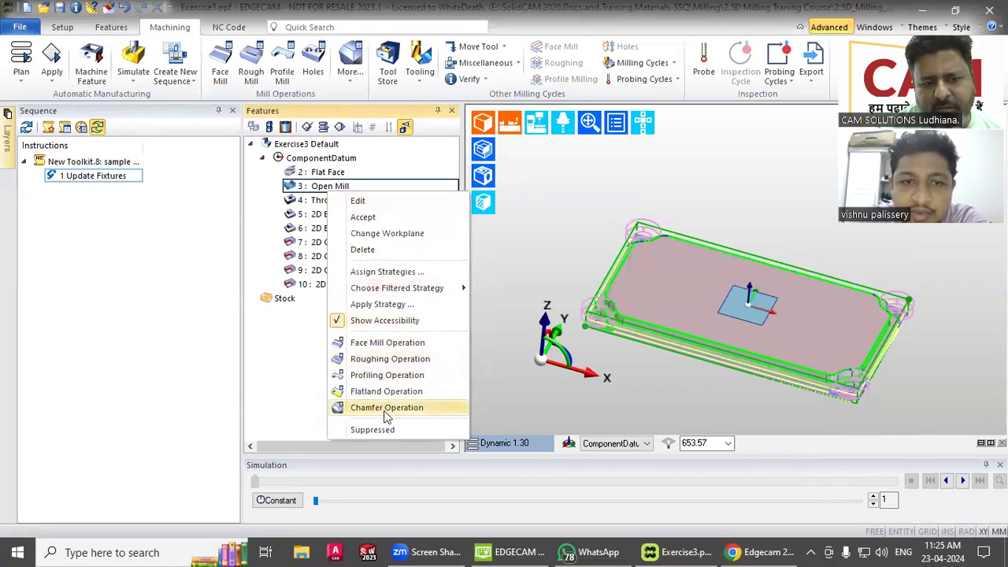
left_click(304, 412)
left_click(337, 247)
right_click(338, 249)
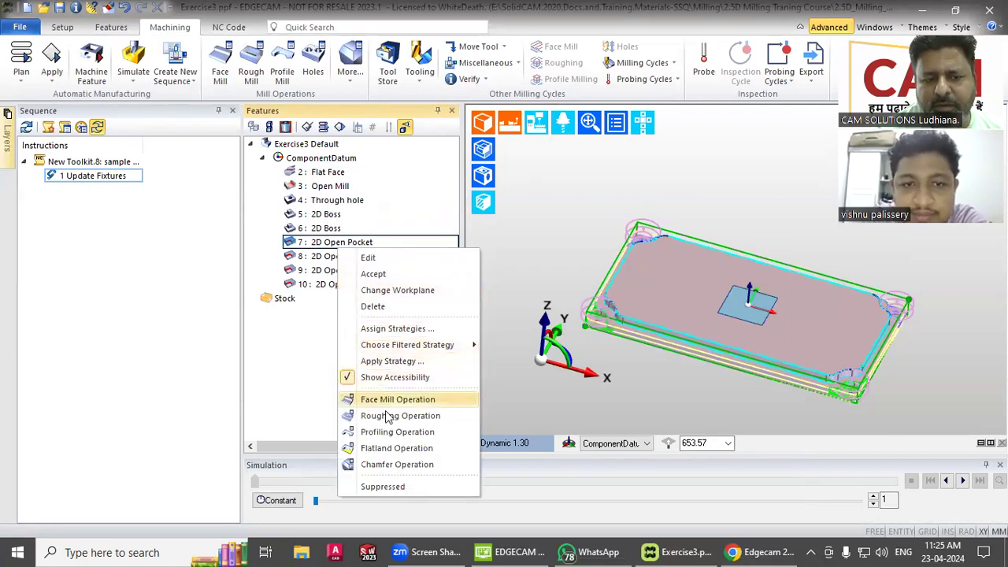
left_click(308, 411)
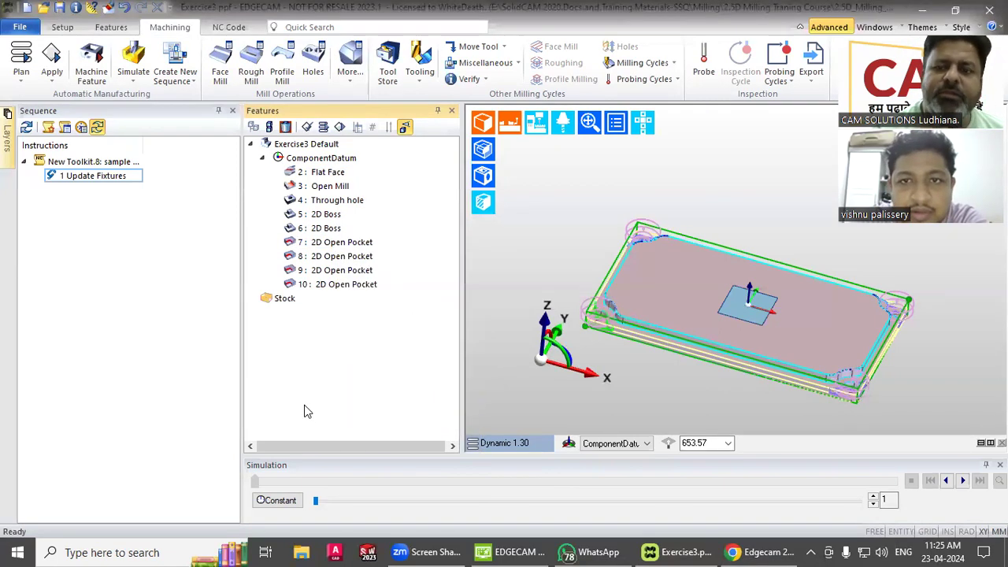
Start a Face Mill Operation on the Flat Face feature
scroll(534, 303, "up", 3)
scroll(558, 303, "down", 4)
scroll(713, 319, "up", 2)
scroll(687, 391, "up", 1)
scroll(775, 224, "down", 1)
scroll(776, 225, "up", 1)
middle_click_drag(746, 266, 700, 275)
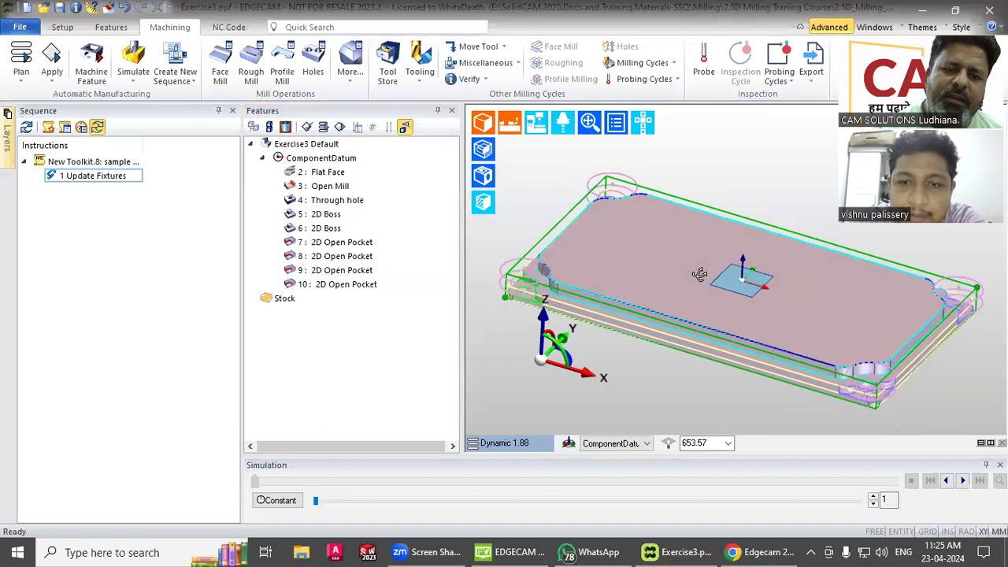
left_click(324, 172)
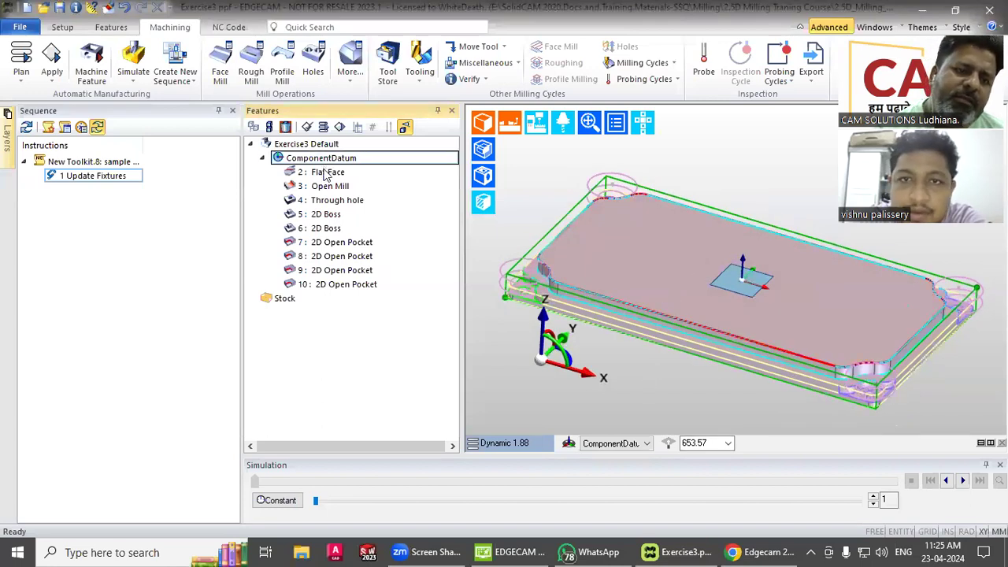
right_click(324, 172)
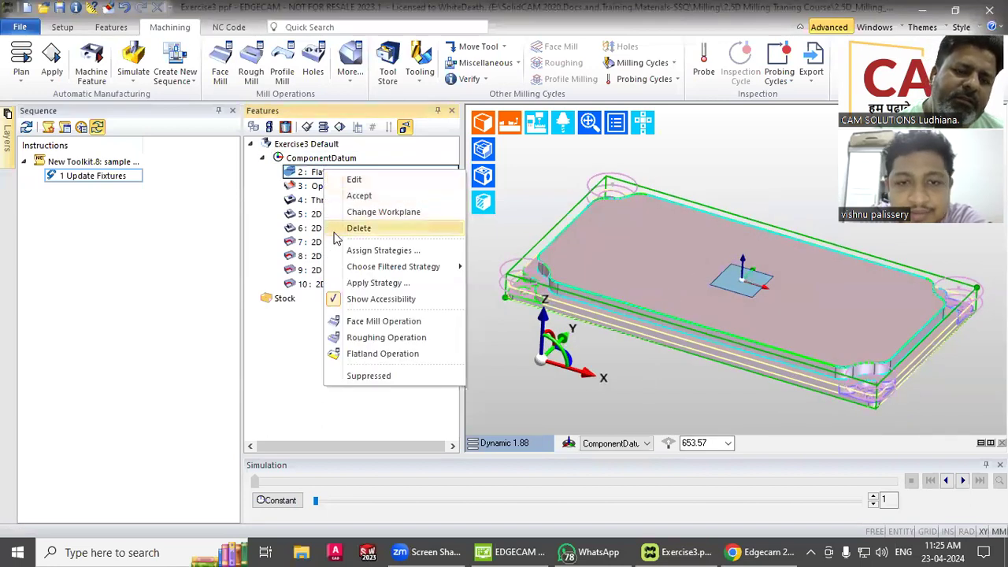
left_click(386, 322)
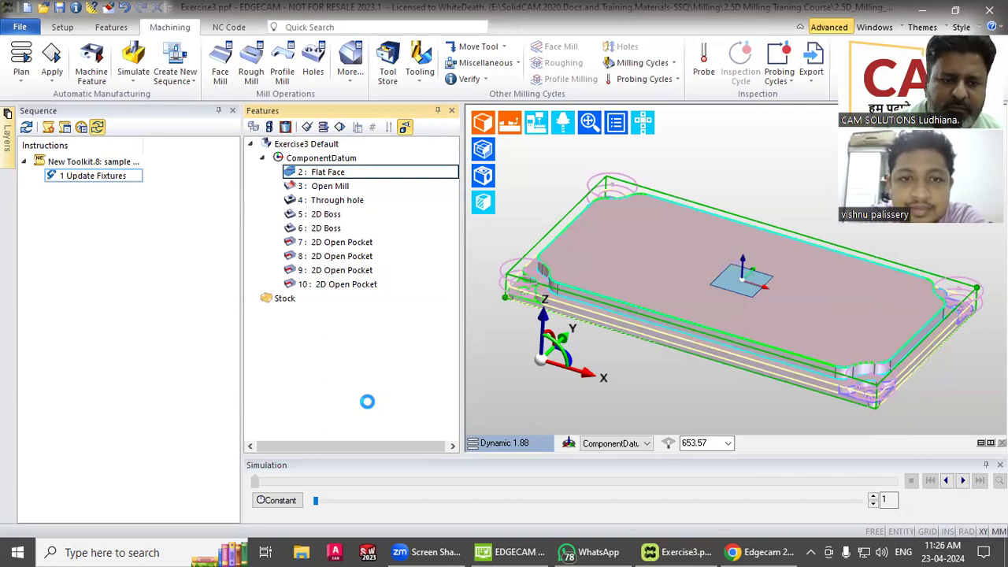
Switch to the Edgecam 2023 notes in Google Docs and review the Day-1 topics, video link and practice file link
left_click(776, 551)
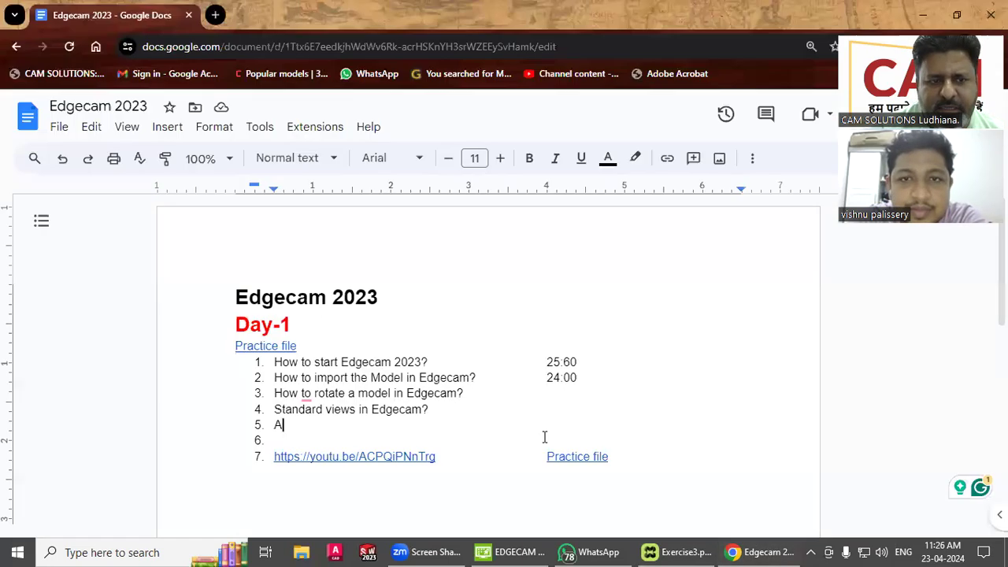
scroll(377, 441, "down", 2)
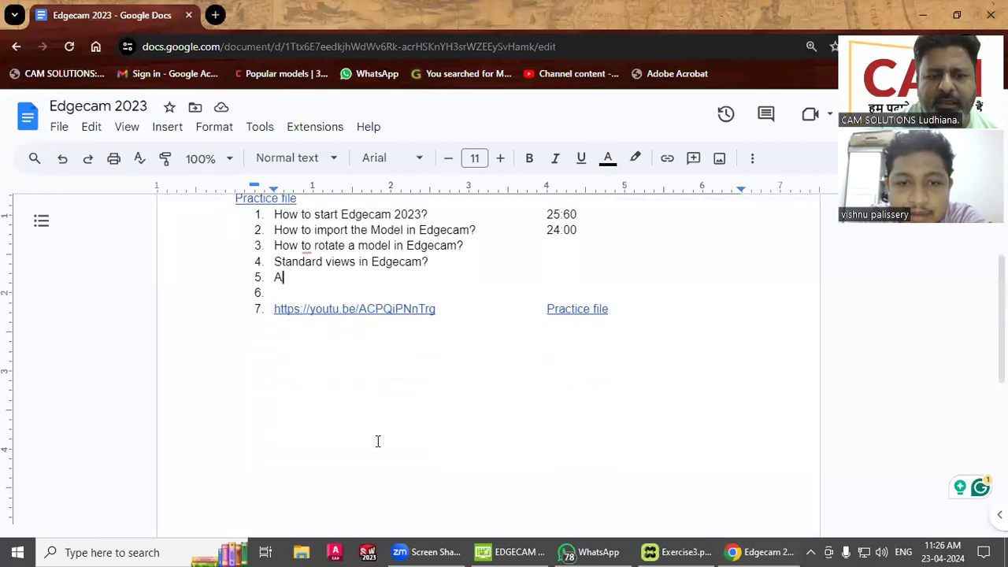
left_click(469, 388)
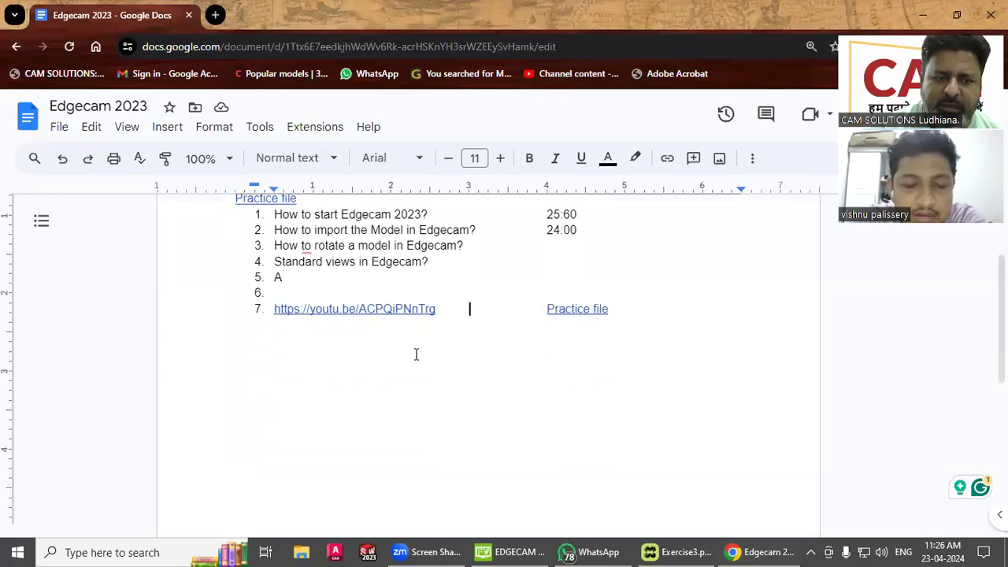
left_click(384, 310)
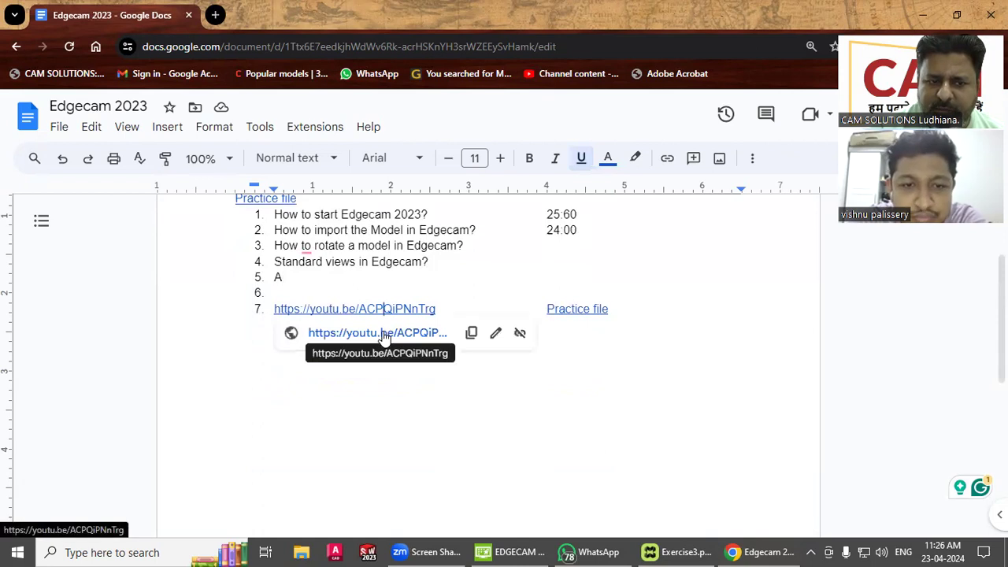
left_click(512, 358)
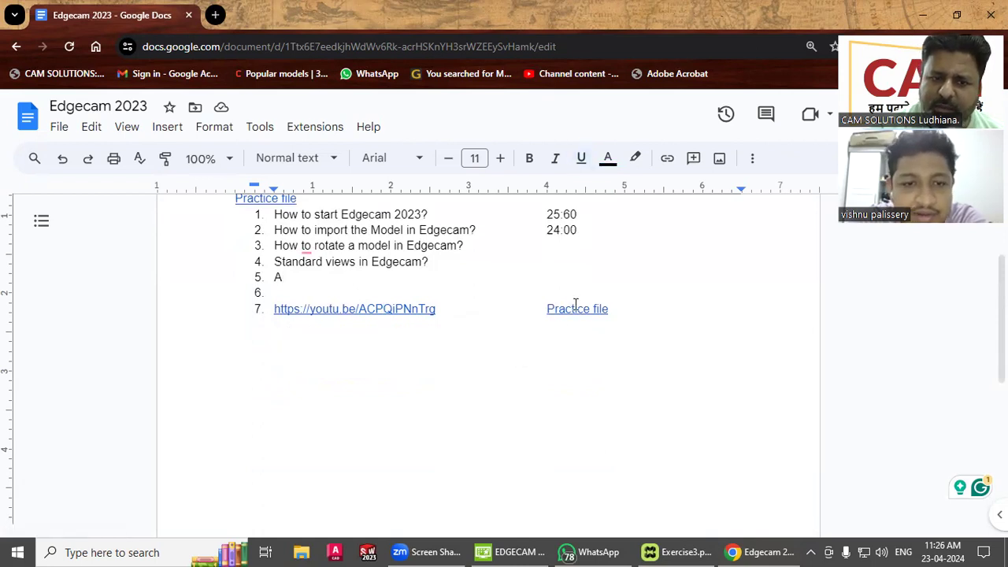
left_click(576, 307)
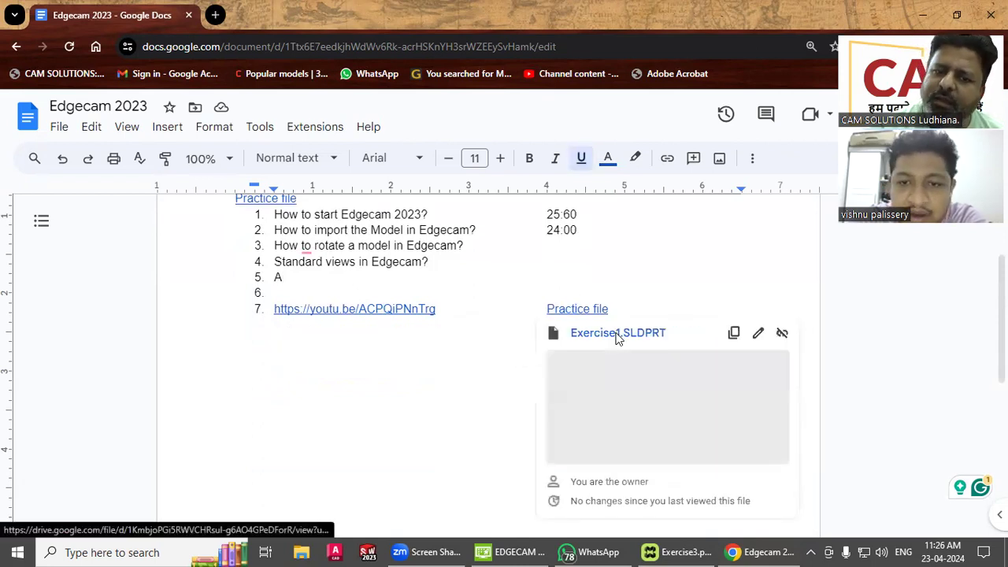
left_click(512, 360)
scroll(511, 362, "up", 1)
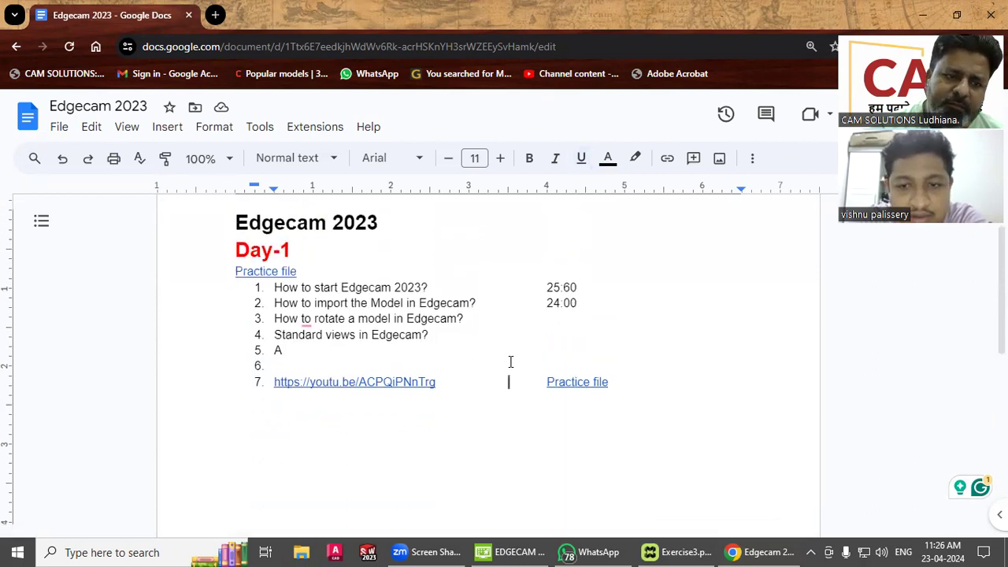
left_click(266, 398)
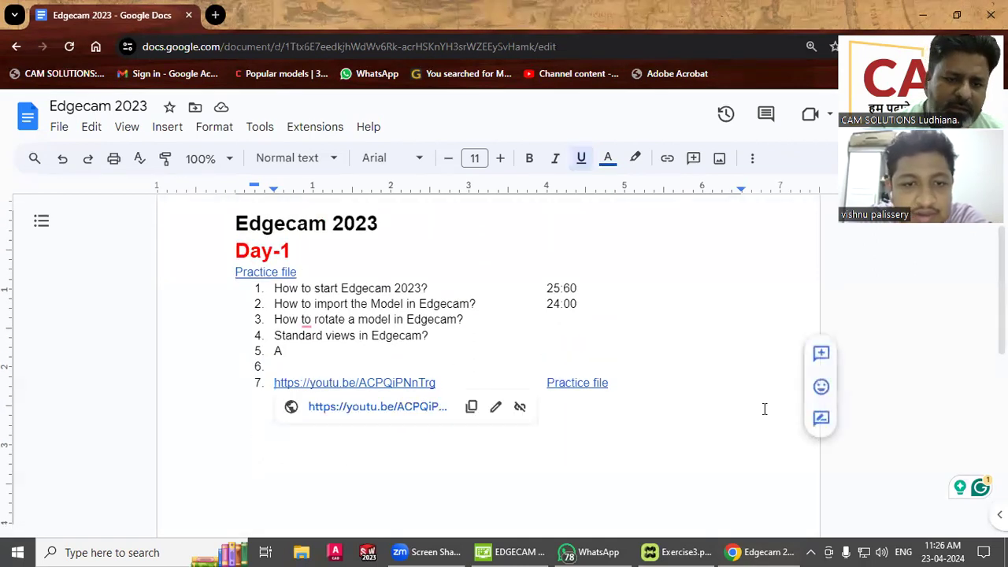
Add a "Day-2" line below the Day-1 list with blank lines between, and return to Edgecam
left_click(722, 412)
key("Return")
key("Return")
key("Return")
type("Day-2")
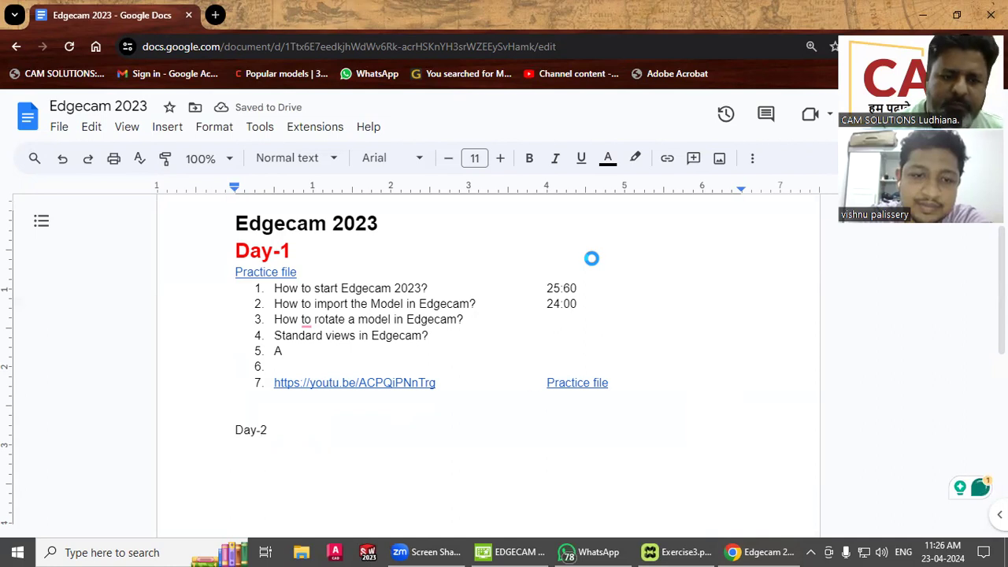
key("alt+Tab")
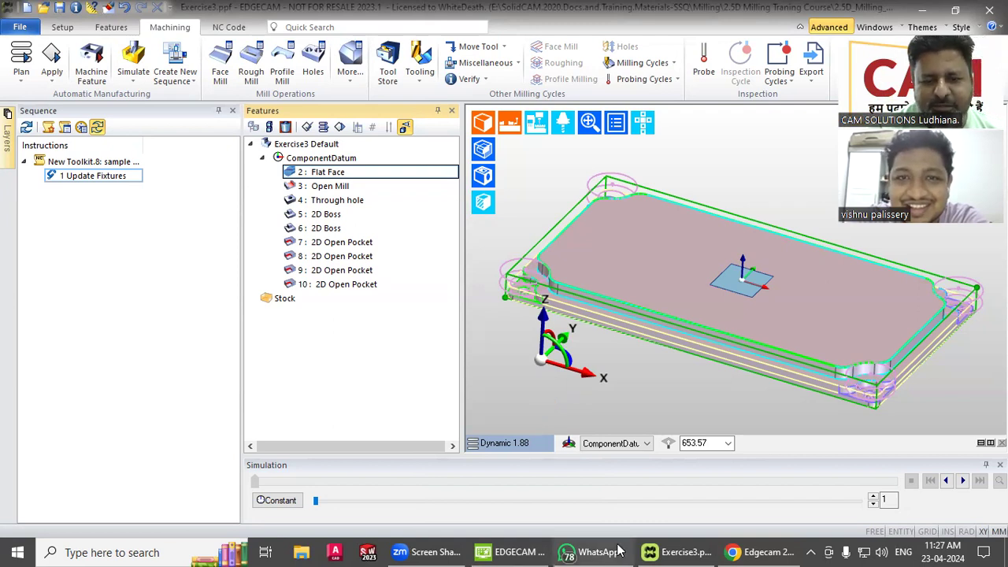
Switch to WhatsApp and look through the shared images in the archived Petitecture Lab wood router chat and a student's chat
left_click(587, 551)
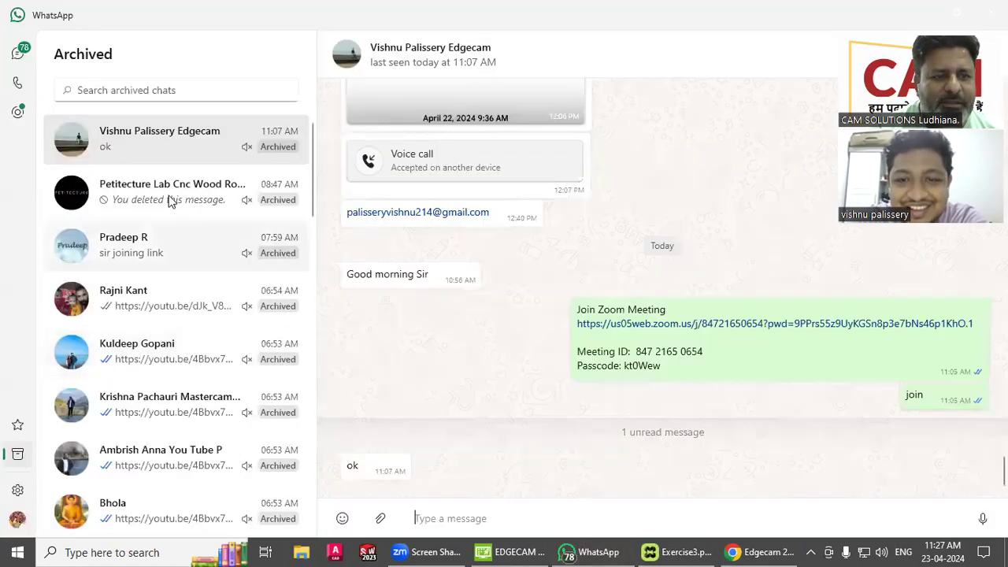
left_click(175, 197)
scroll(409, 282, "up", 1)
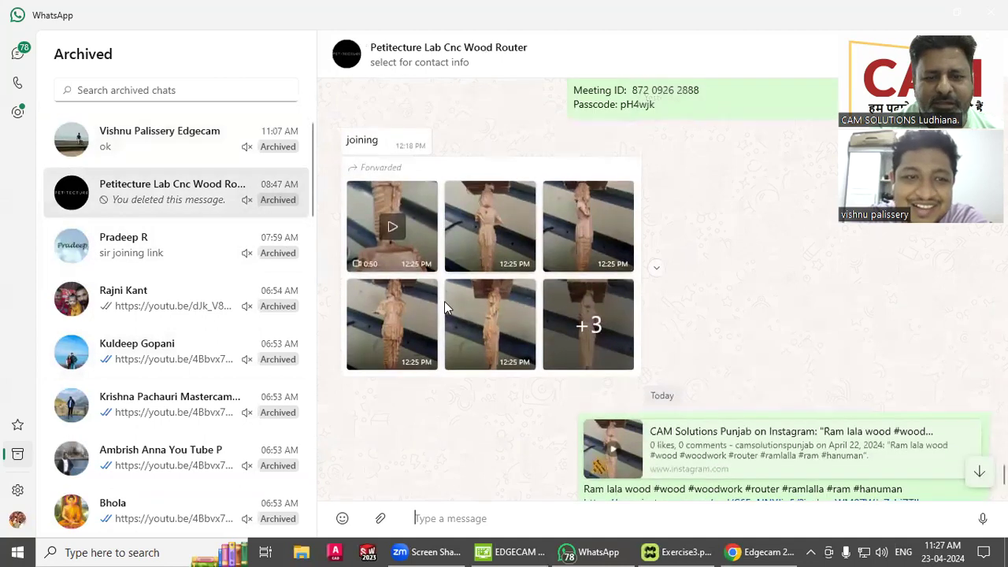
scroll(444, 309, "down", 1)
left_click(162, 288)
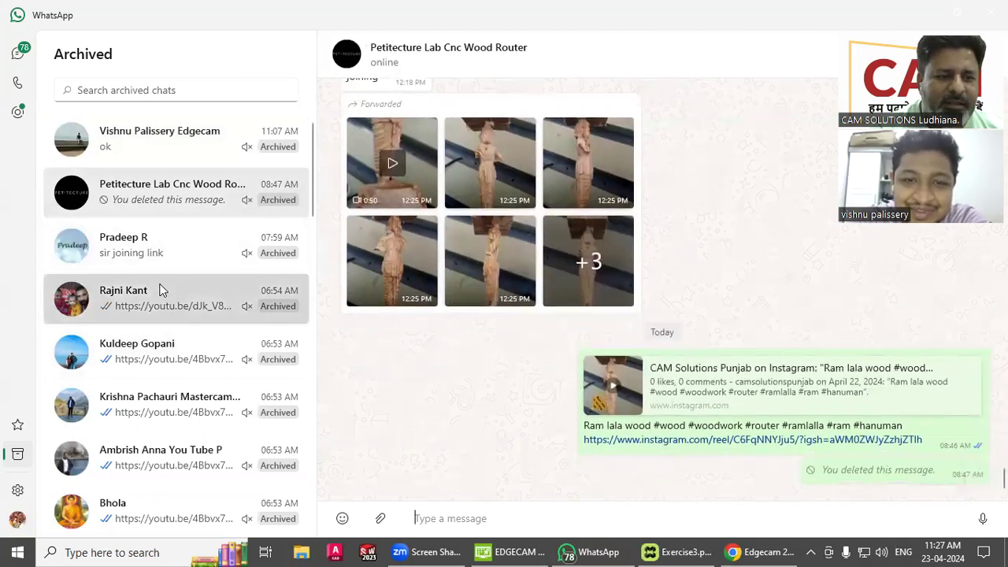
scroll(425, 294, "up", 3)
scroll(425, 286, "up", 10)
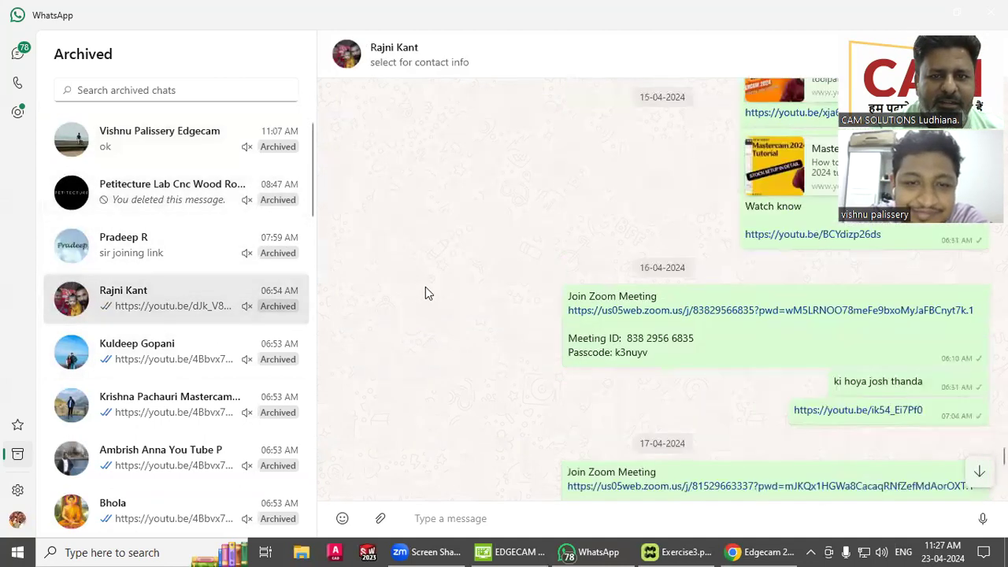
scroll(425, 288, "up", 5)
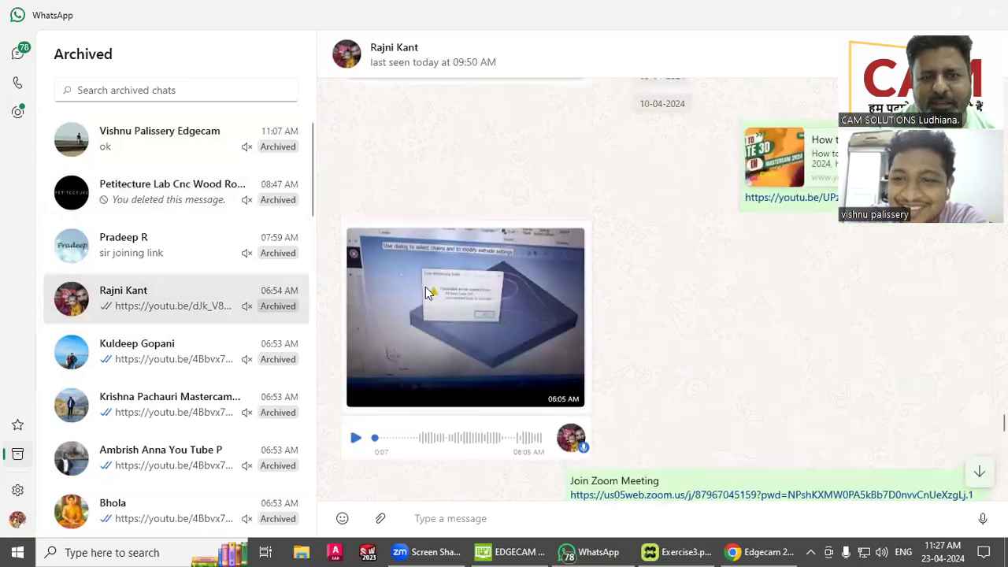
Look through the earlier drawings, images and links shared in the archived chats of two Mastercam students
left_click(156, 408)
scroll(444, 338, "up", 10)
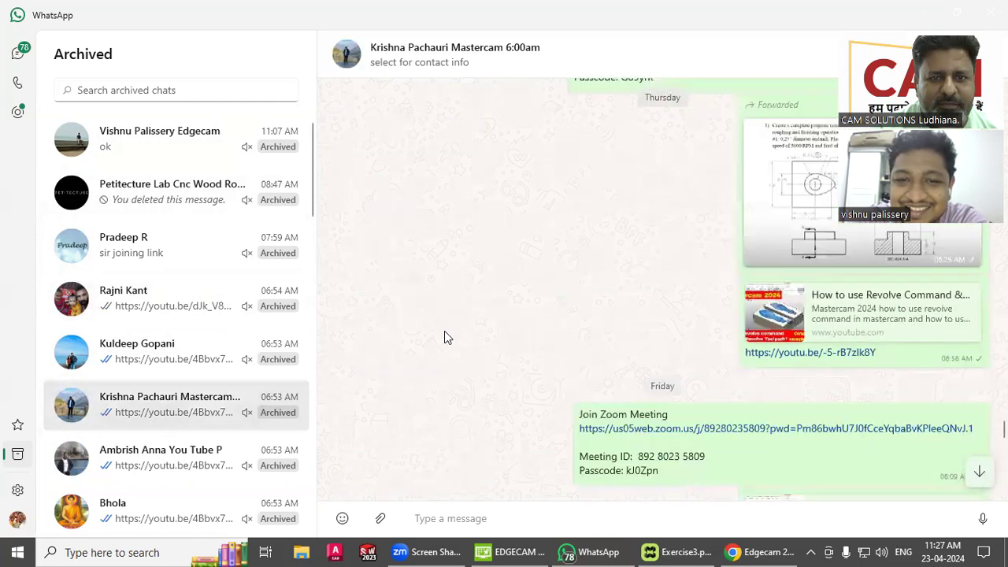
scroll(445, 337, "up", 5)
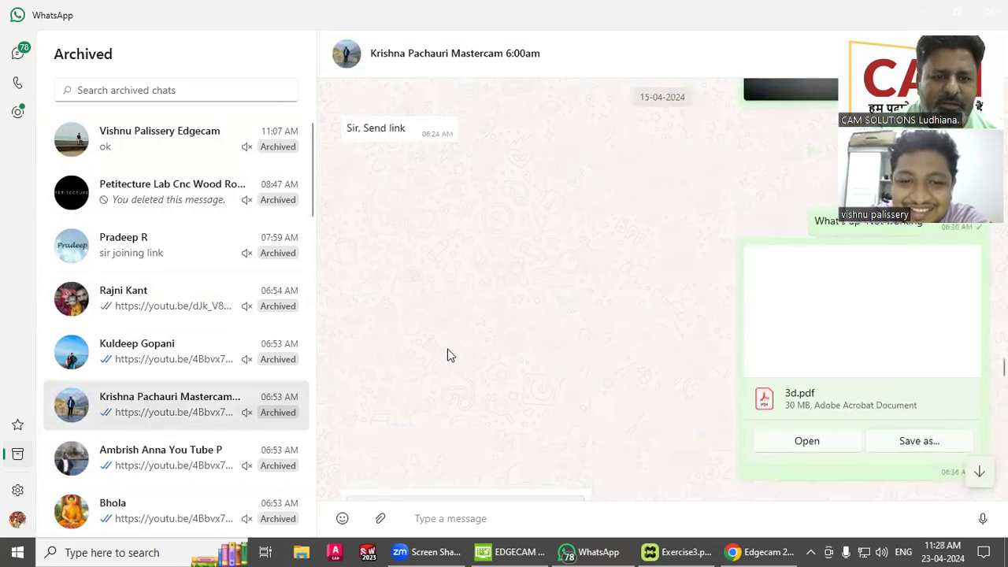
scroll(445, 362, "up", 10)
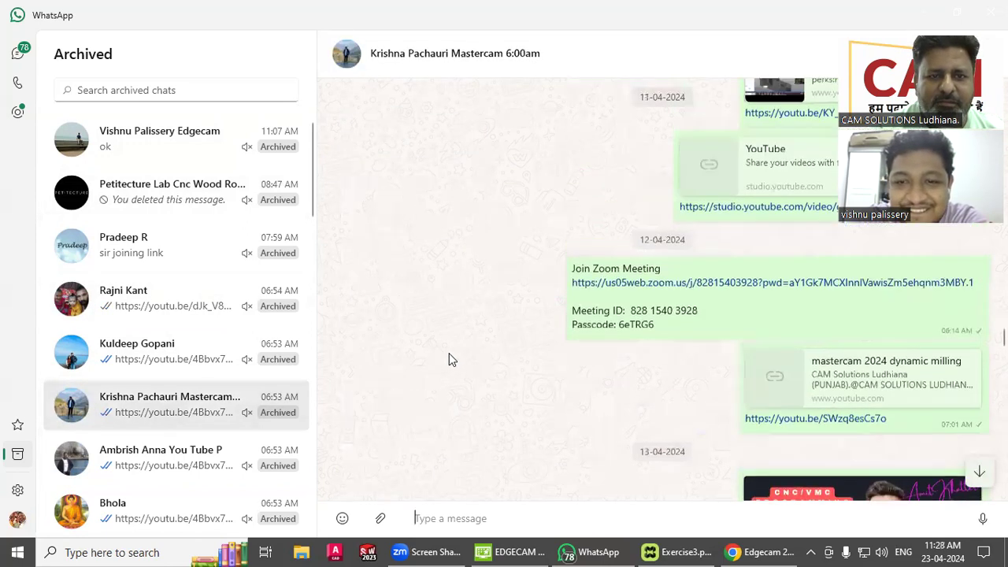
left_click(260, 455)
scroll(432, 330, "up", 5)
scroll(432, 336, "up", 8)
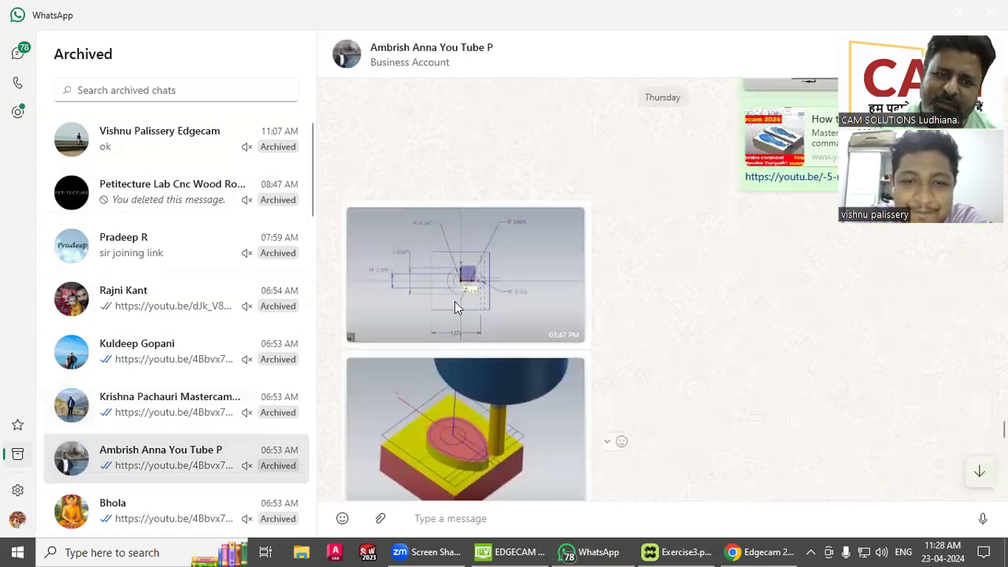
scroll(457, 382, "up", 6)
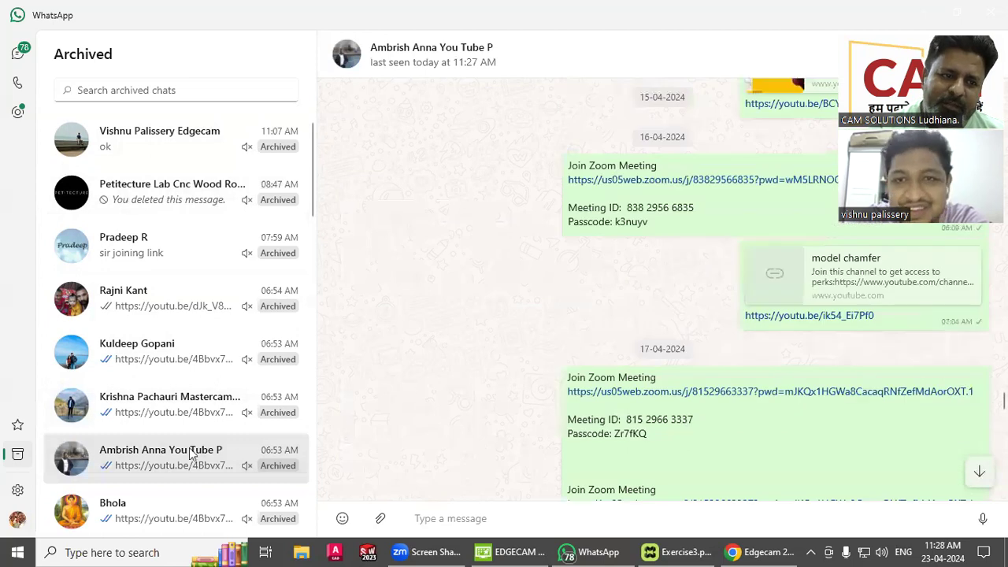
Look through two more archived WhatsApp chats further down the list, and return to Edgecam
scroll(158, 473, "down", 3)
left_click(154, 341)
scroll(563, 349, "up", 10)
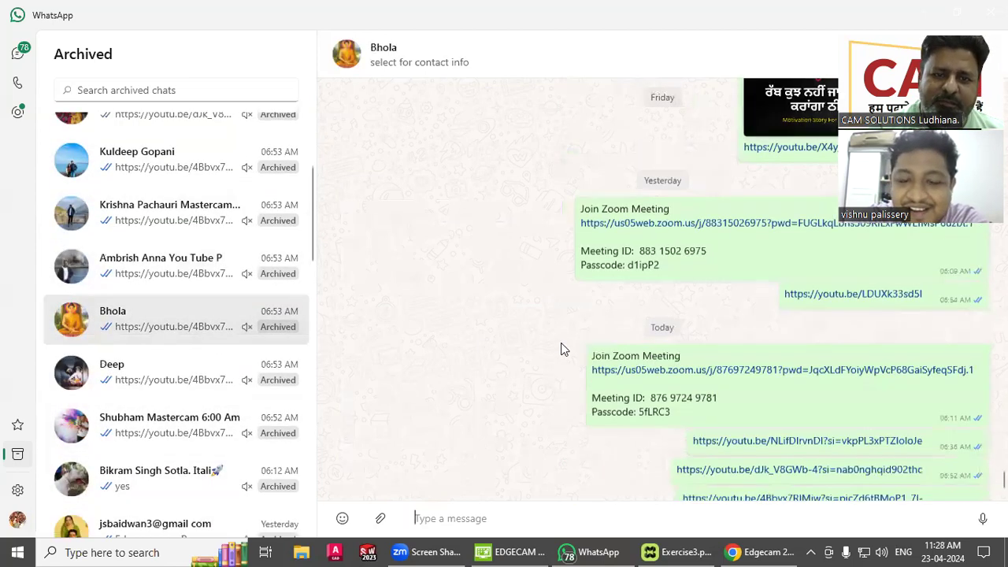
scroll(562, 347, "up", 15)
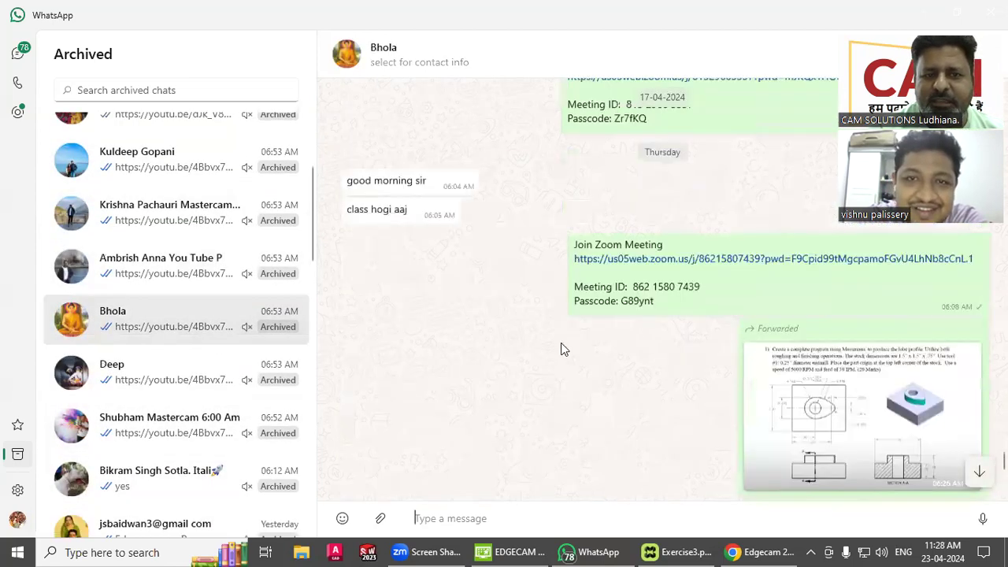
left_click(165, 486)
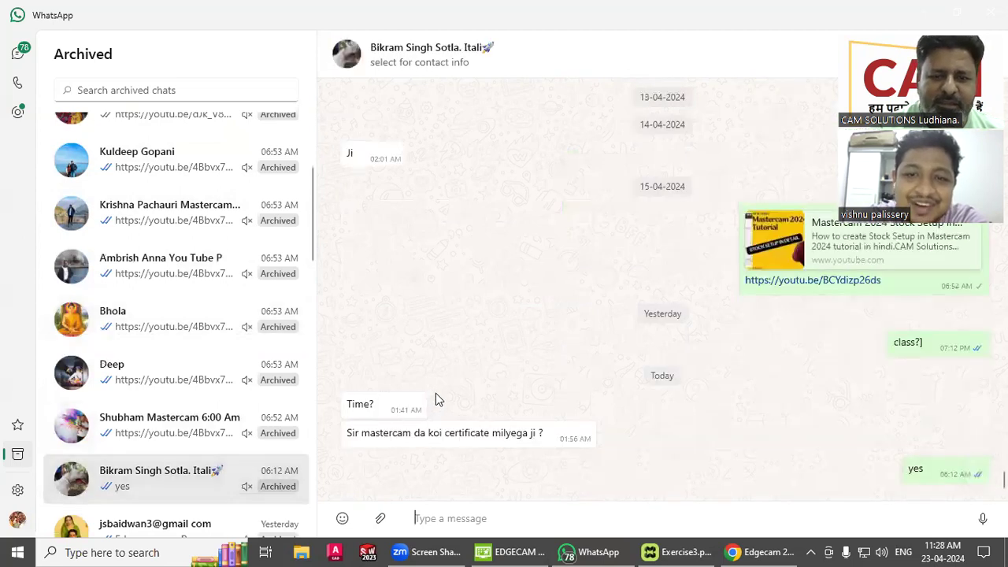
scroll(435, 393, "up", 3)
left_click(934, 19)
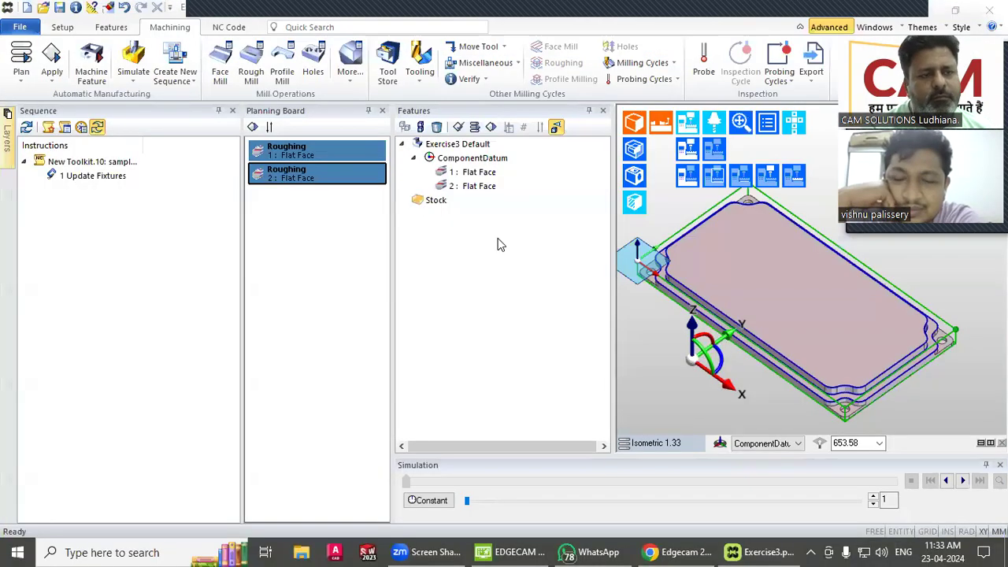
Widen the graphics area and apply the planned Roughing strategy for the first Flat Face
double_click(290, 159)
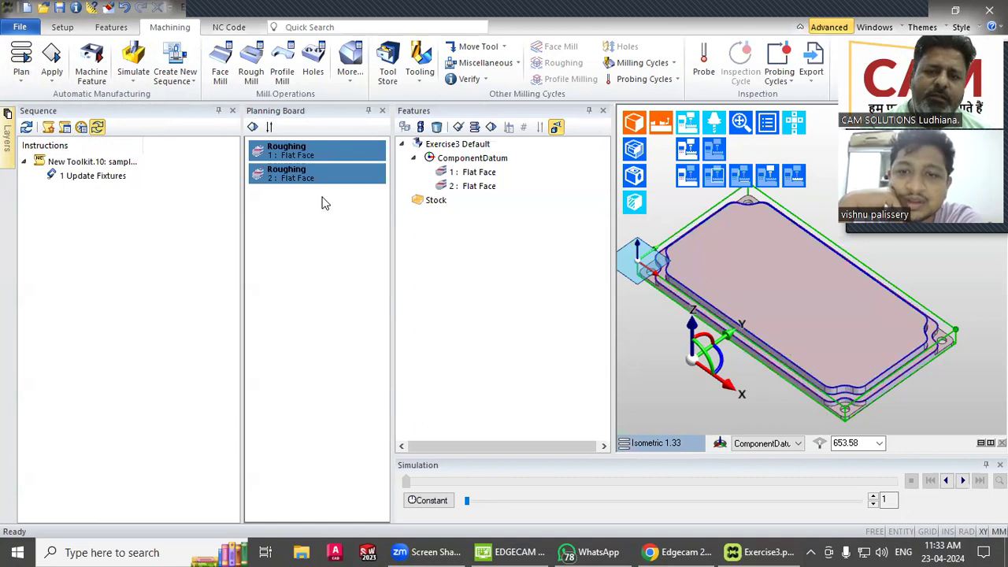
left_click_drag(614, 215, 533, 229)
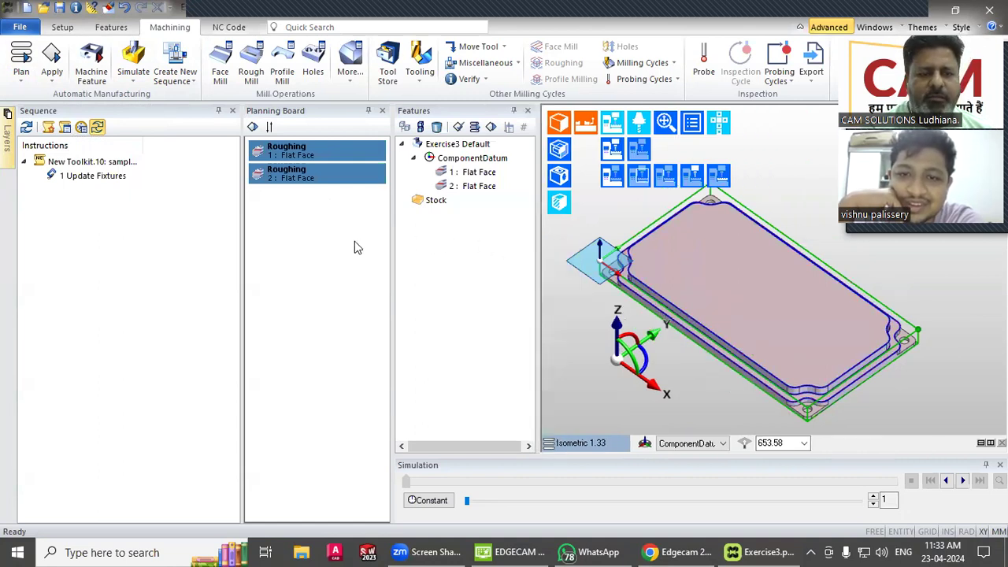
right_click(328, 148)
left_click(290, 247)
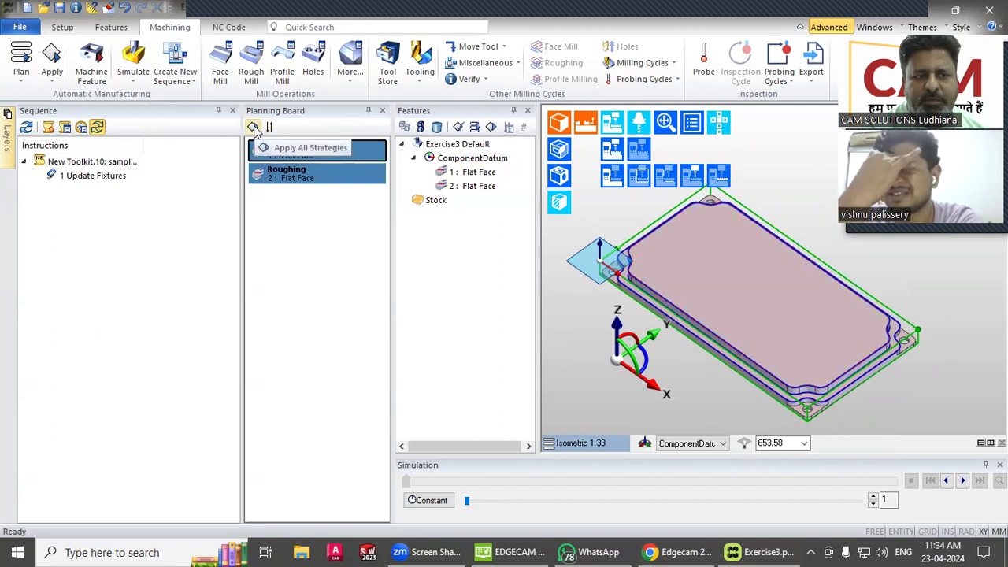
right_click(345, 155)
left_click(375, 165)
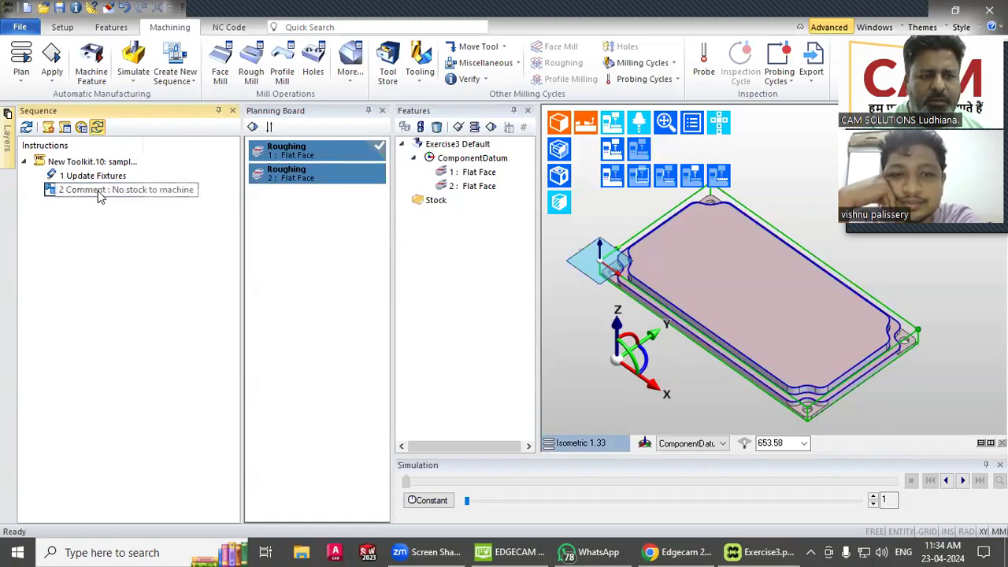
Apply the planned Roughing strategy for the second Flat Face
middle_click_drag(630, 311, 666, 319)
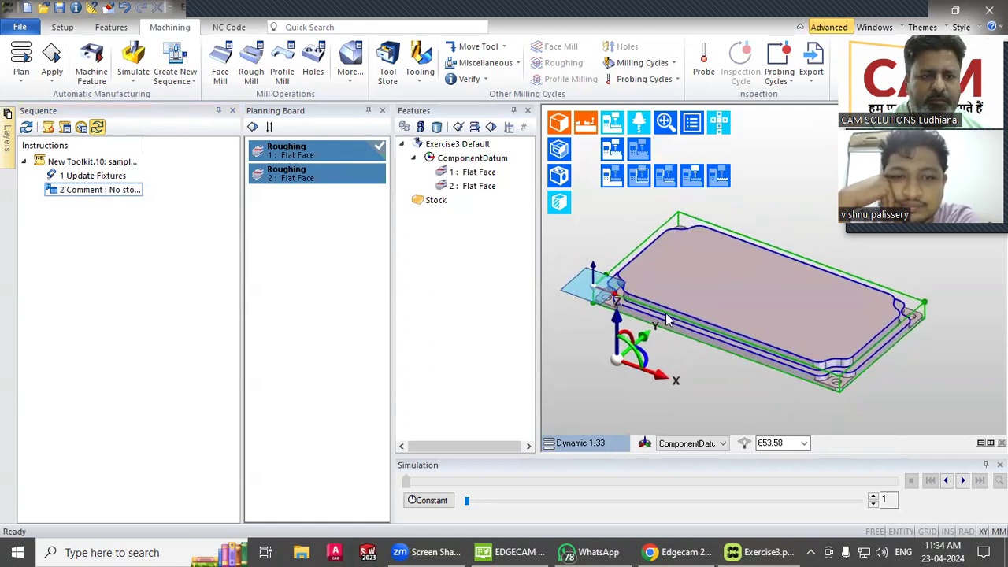
right_click(351, 178)
left_click(382, 186)
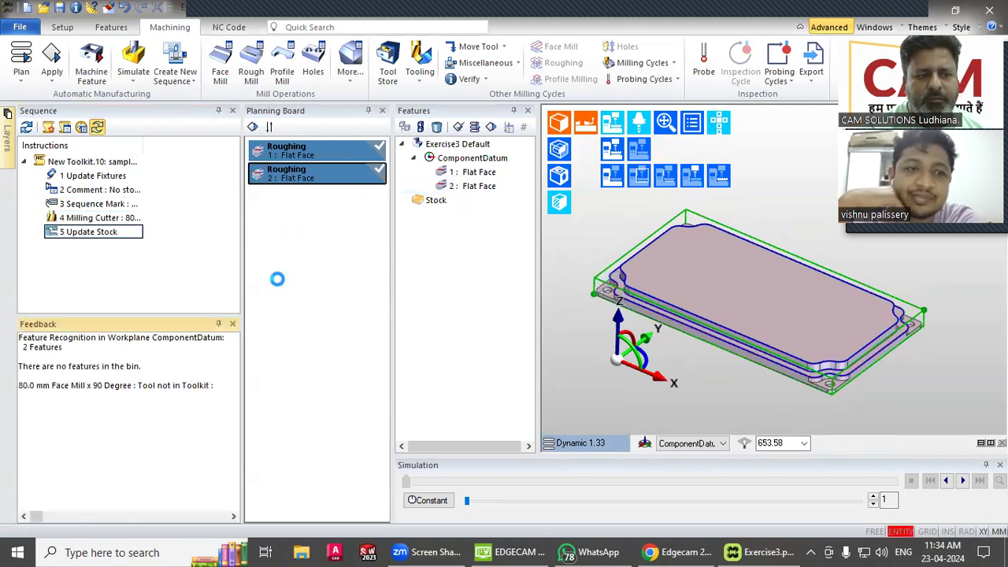
scroll(779, 292, "down", 2)
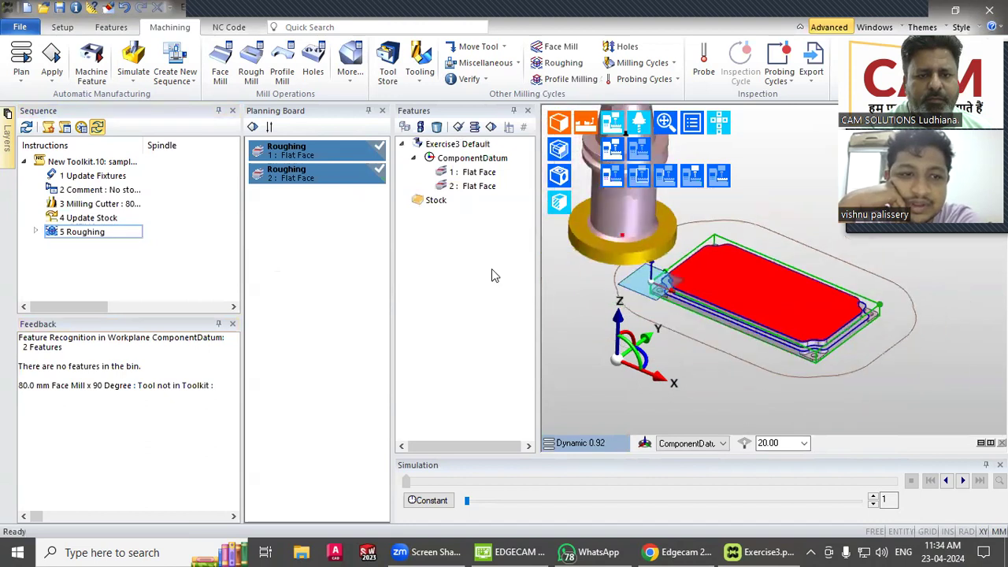
Review the new Roughing and Milling Cutter instructions, simulate the Roughing instruction at speed 4, and examine the cutter's motion
left_click(100, 233)
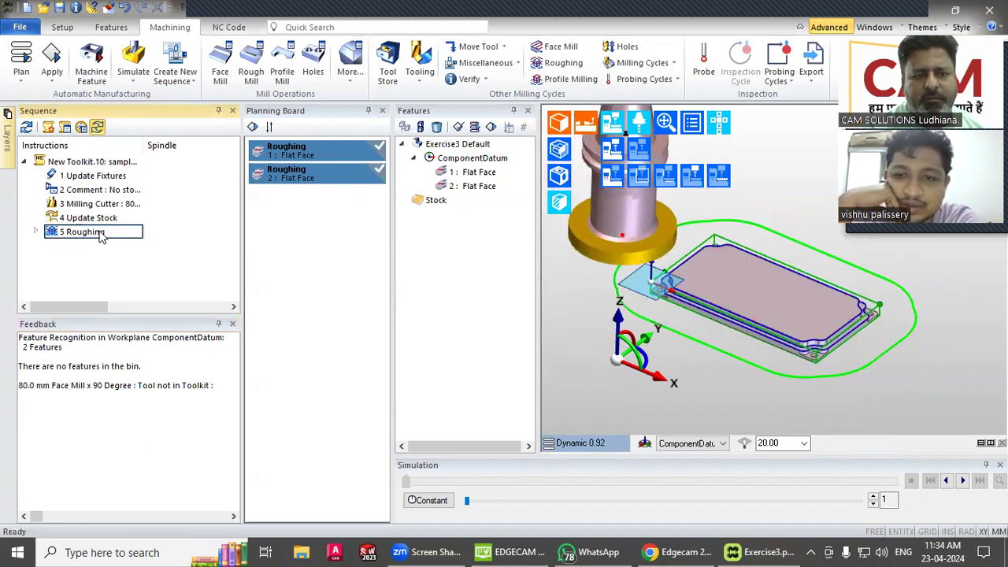
left_click(103, 204)
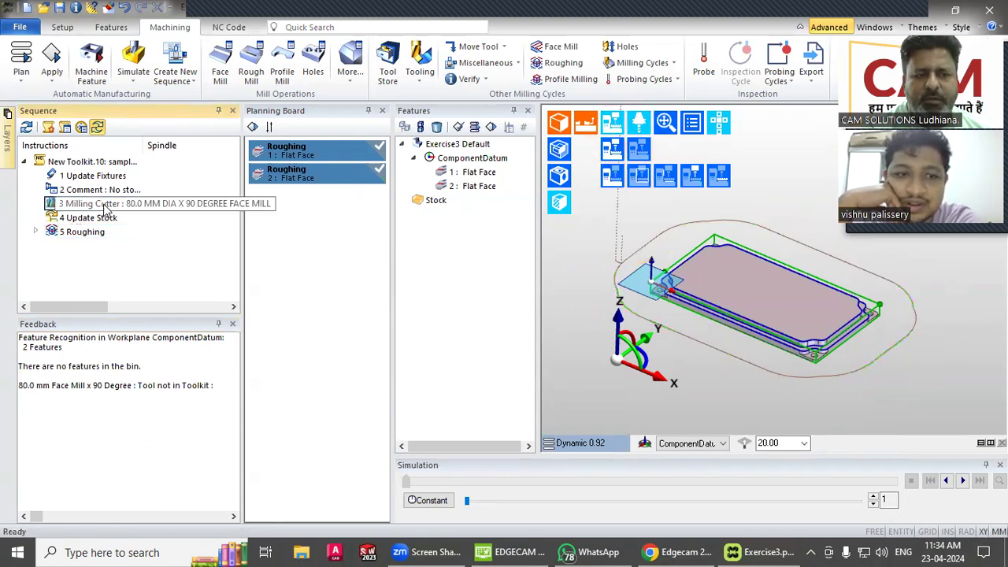
left_click(86, 232)
right_click(87, 236)
left_click(122, 215)
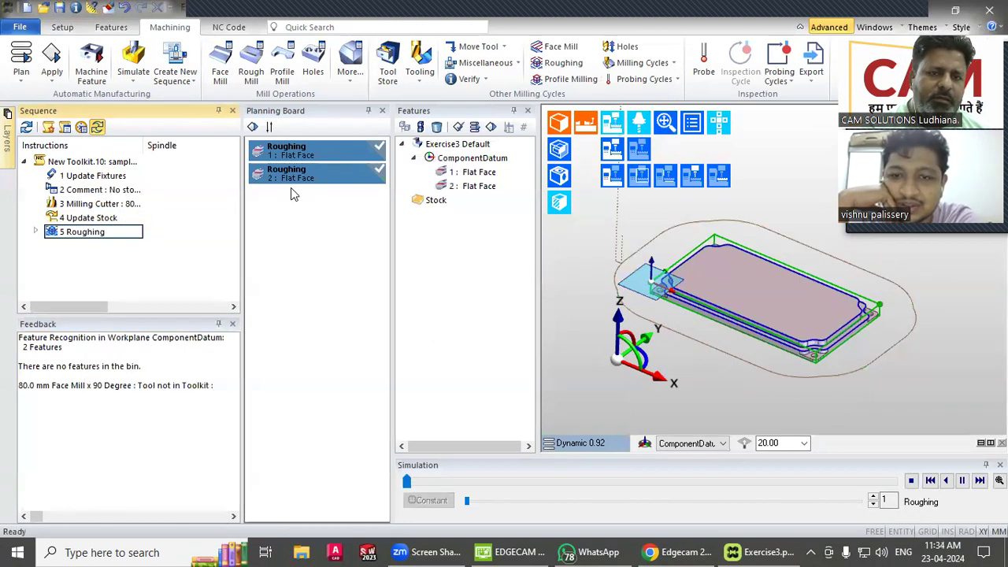
left_click(872, 496)
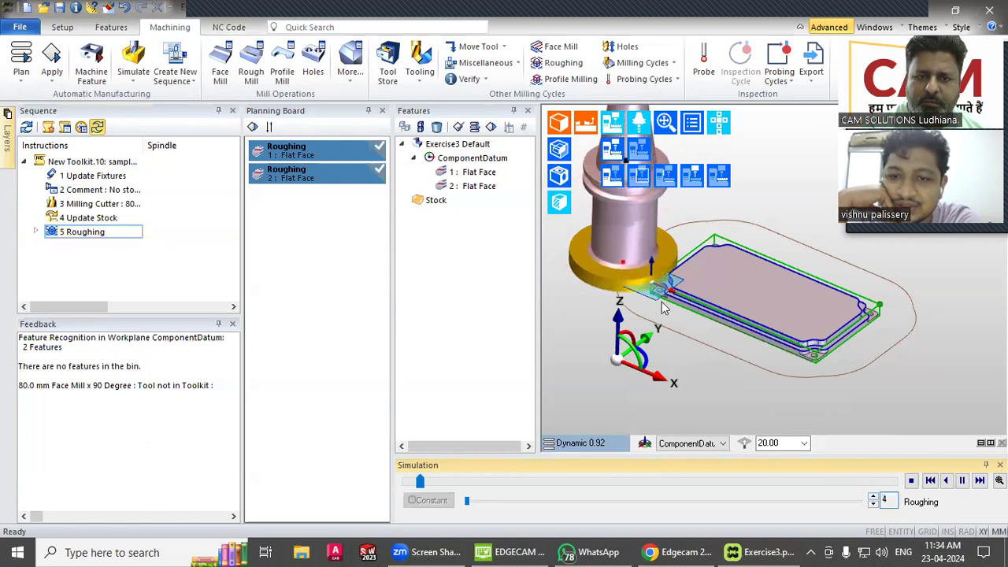
scroll(664, 309, "down", 3)
scroll(642, 279, "up", 5)
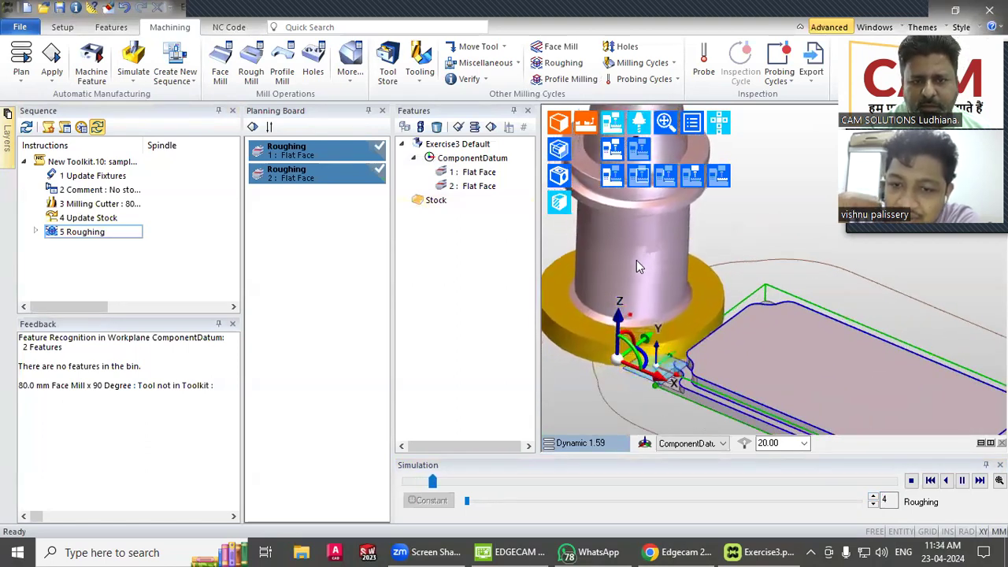
scroll(739, 265, "down", 2)
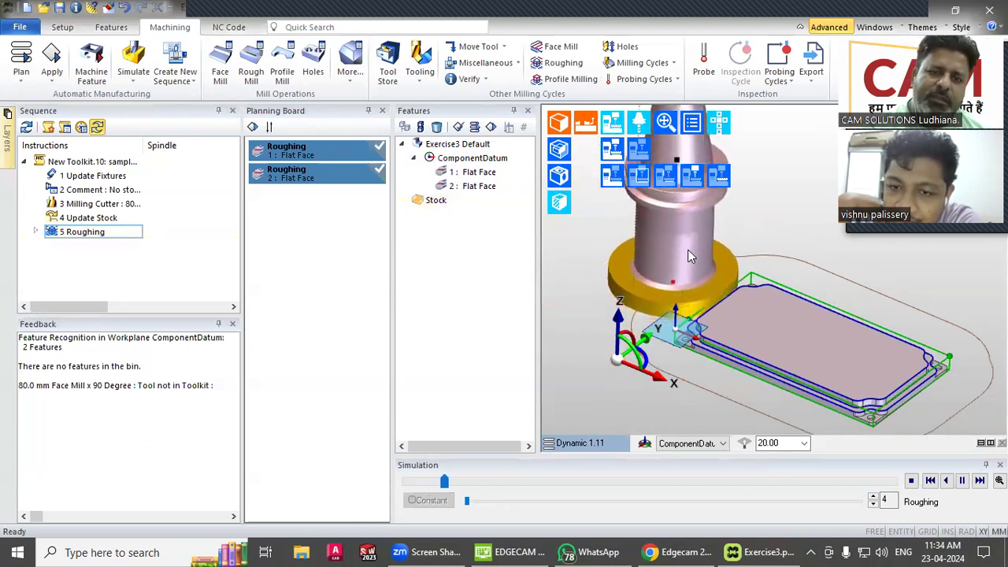
scroll(687, 252, "down", 1)
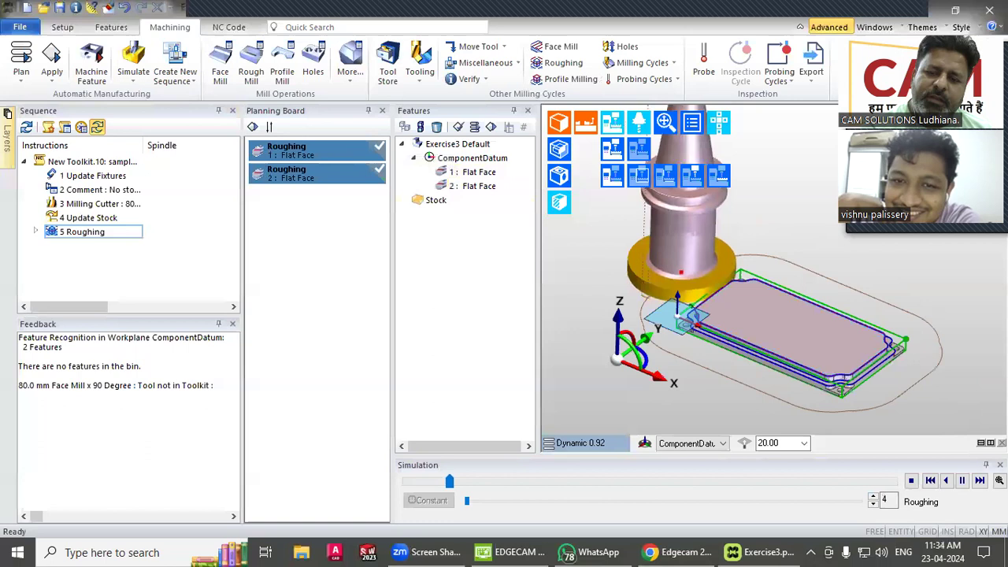
Raise the simulation speed to 17, examine the cutter's path around the part's corner, and pause the simulation
left_click(873, 498)
left_click(873, 497)
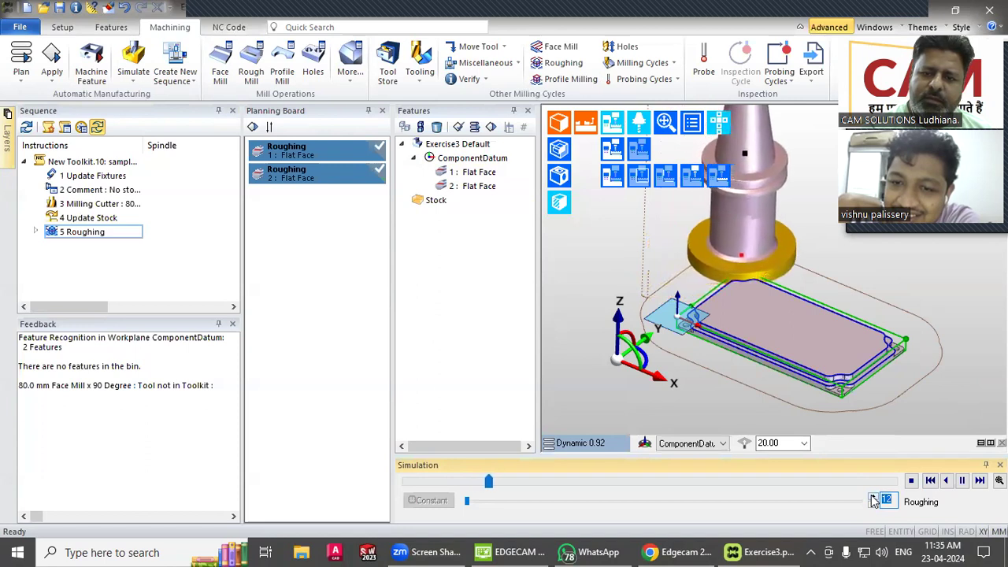
left_click(873, 498)
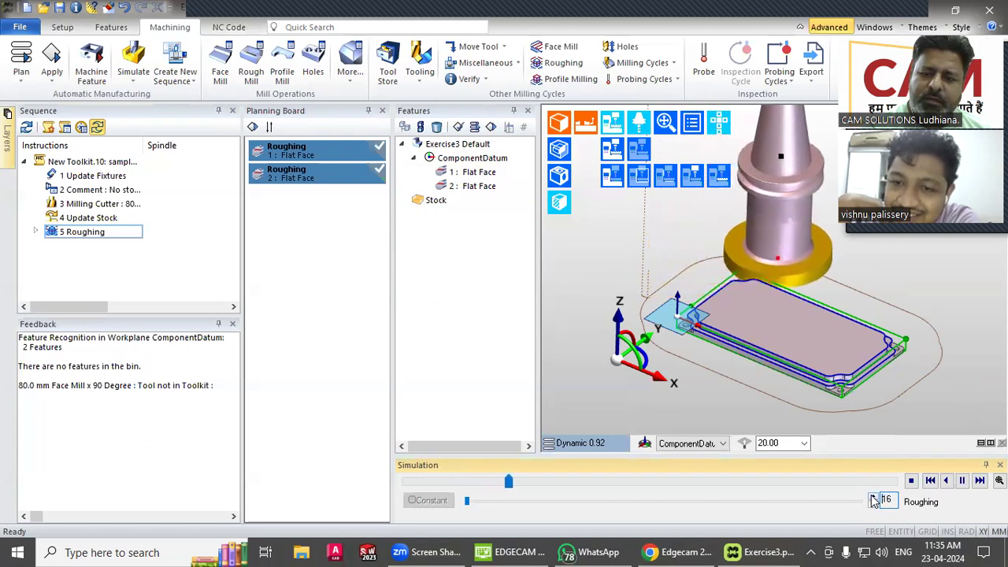
left_click(873, 498)
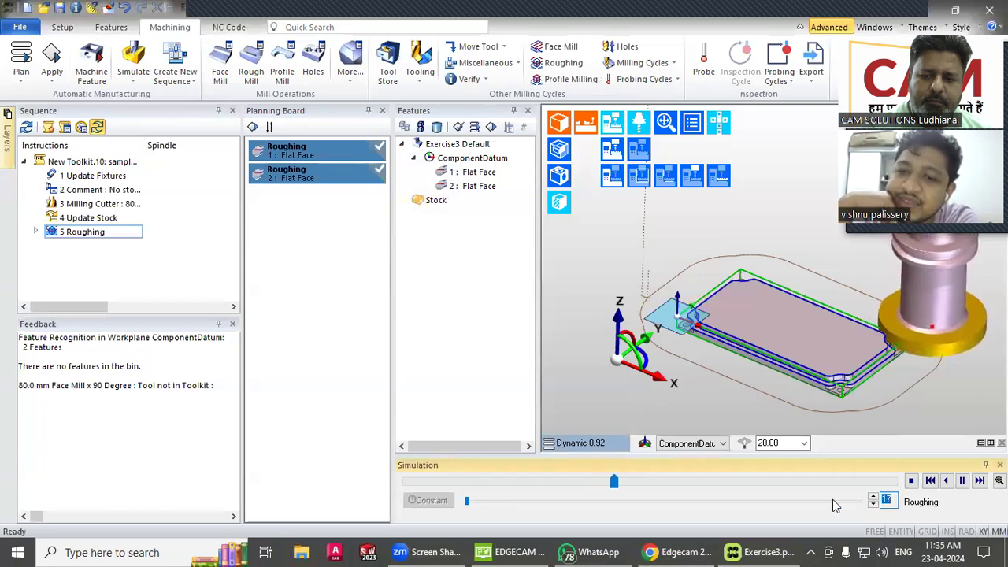
scroll(841, 412, "up", 5)
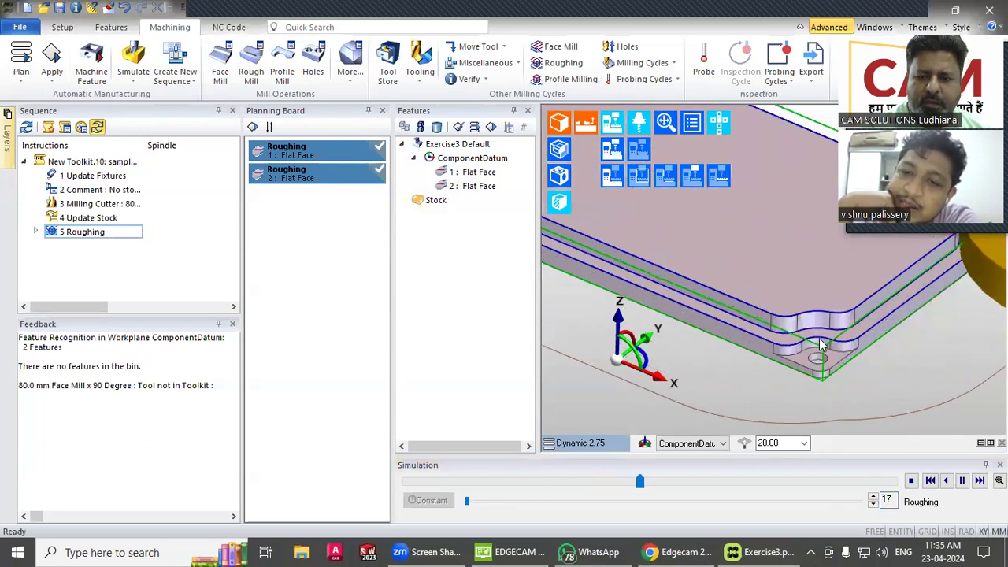
scroll(783, 364, "down", 3)
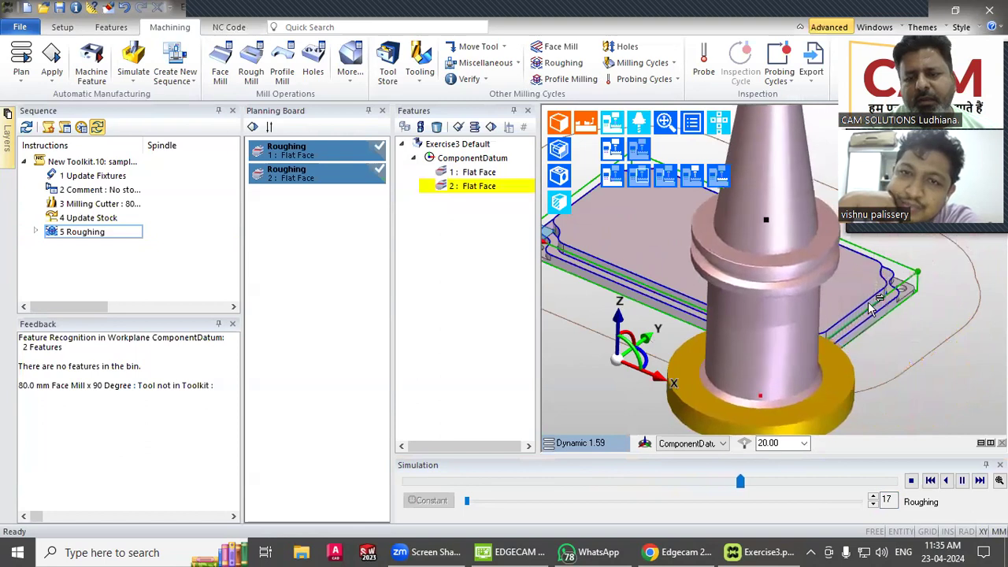
left_click(962, 480)
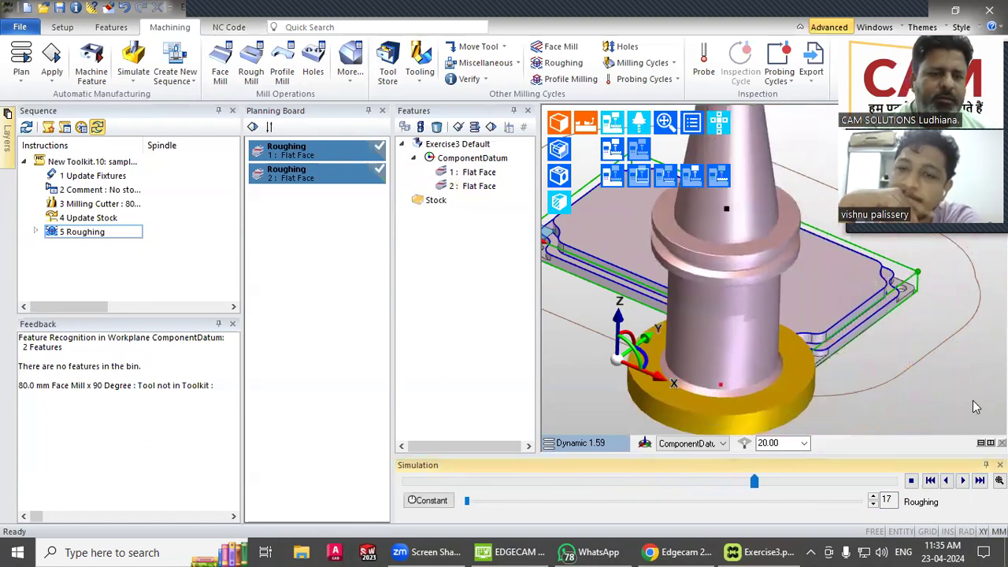
scroll(906, 335, "down", 2)
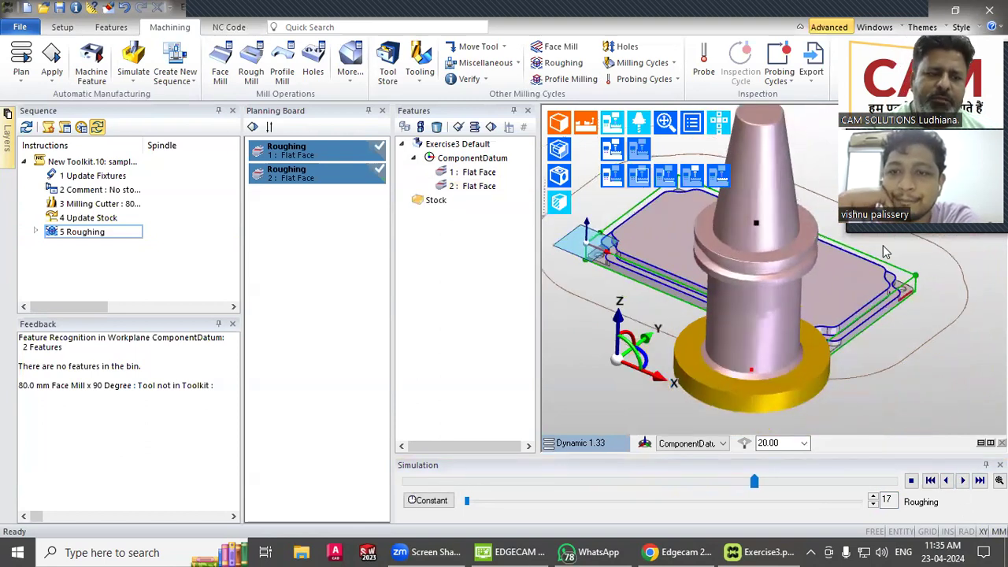
Edit the Roughing instruction to a spindle speed of 4500 RPM and a feedrate of 13 mm/min
left_click(82, 233)
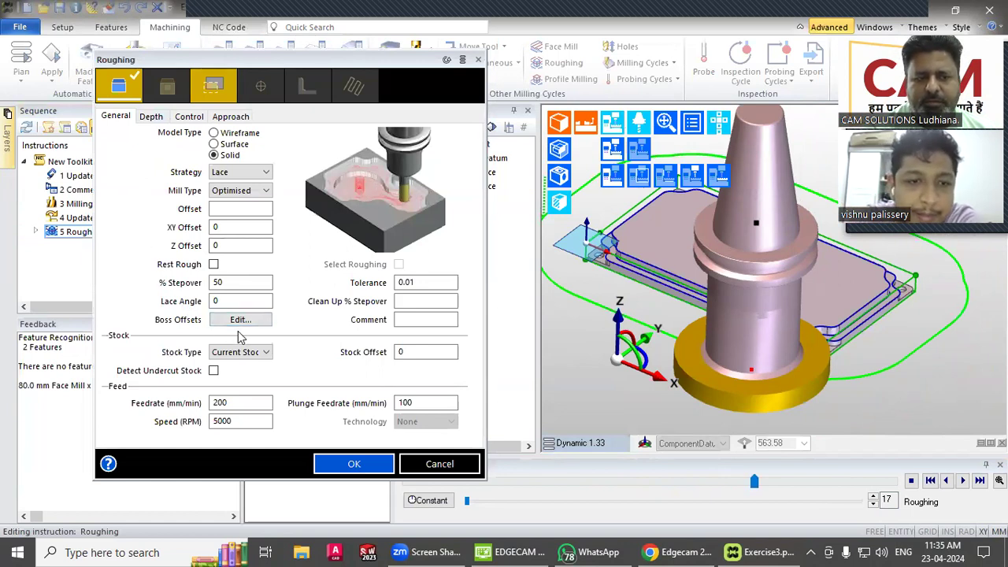
double_click(235, 421)
type("4")
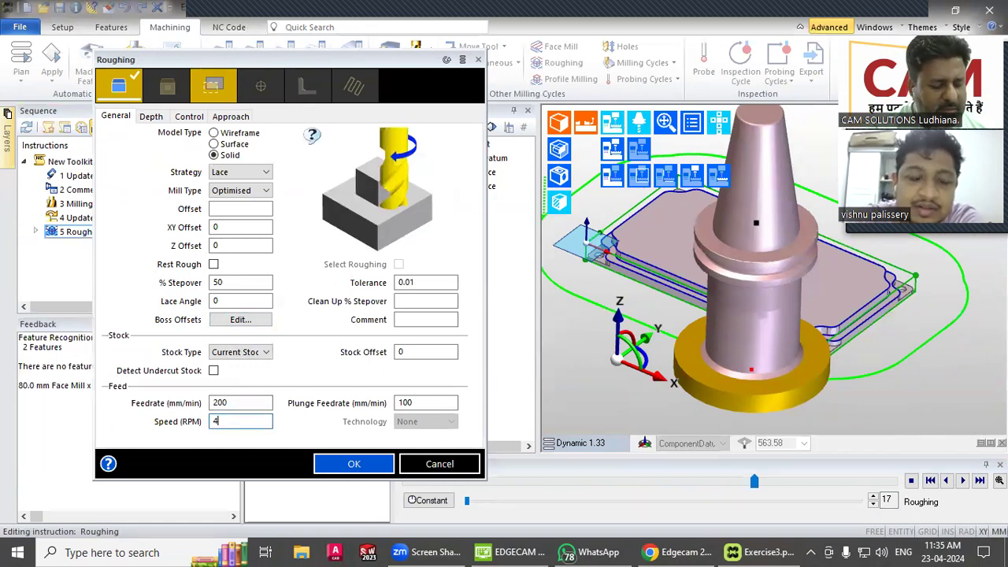
type("500")
double_click(240, 404)
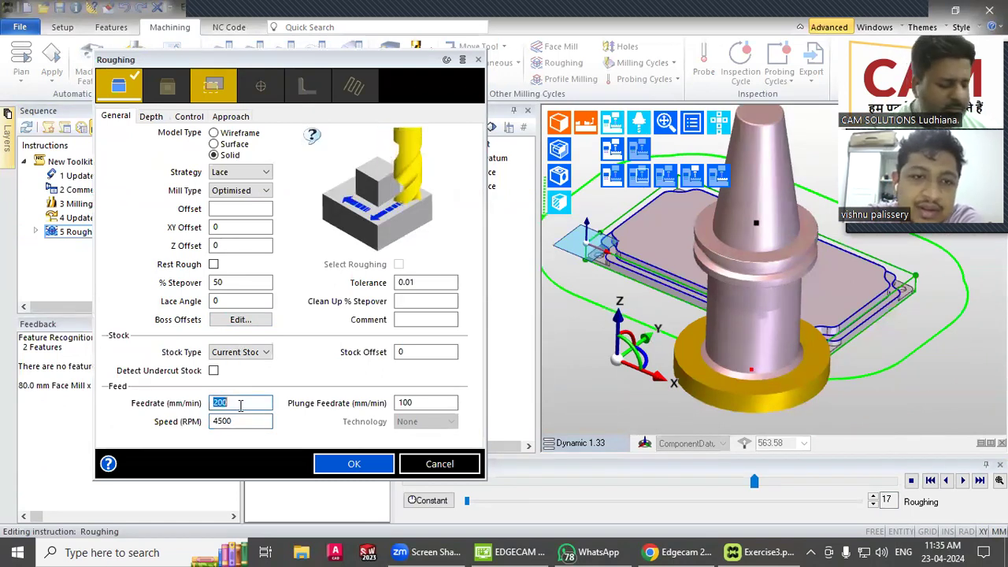
type("13")
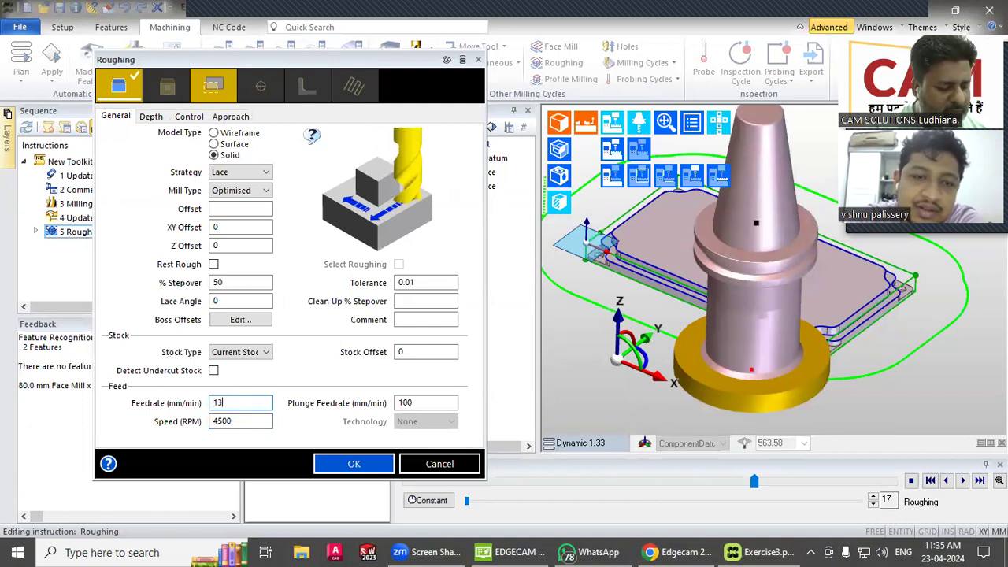
key("Return")
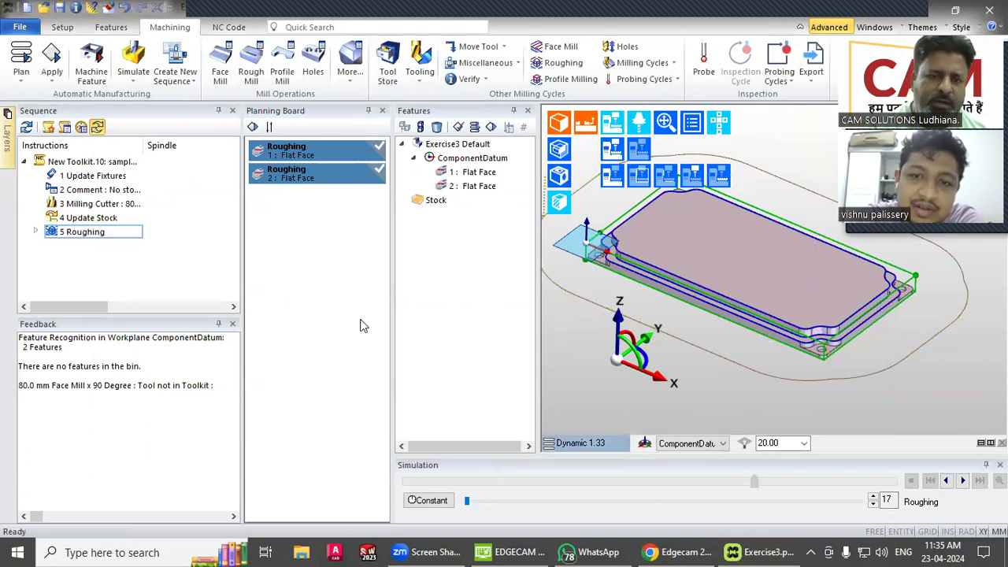
Close the simulation controls for the Roughing instruction
scroll(614, 296, "down", 2)
scroll(619, 296, "up", 1)
left_click(82, 234)
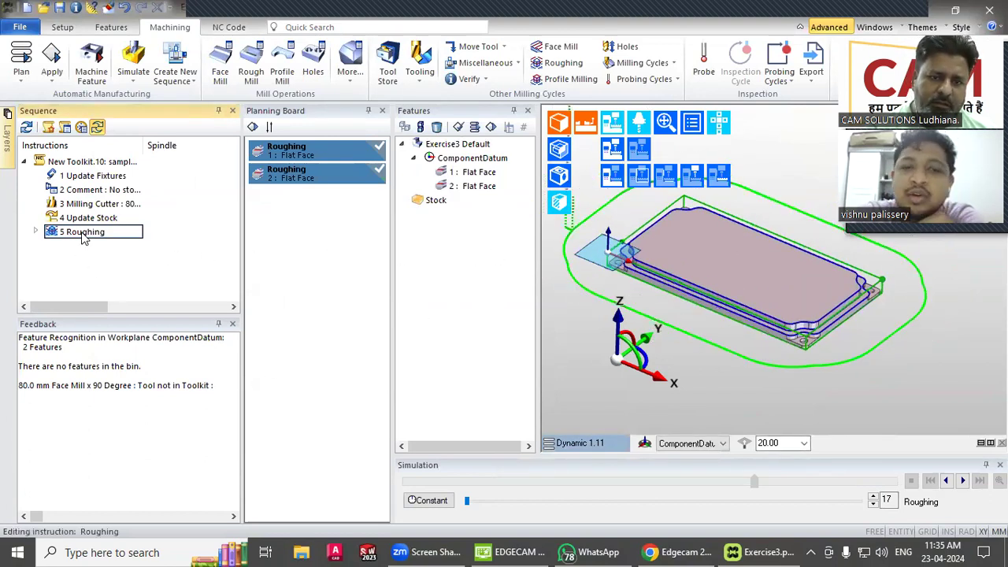
right_click(82, 234)
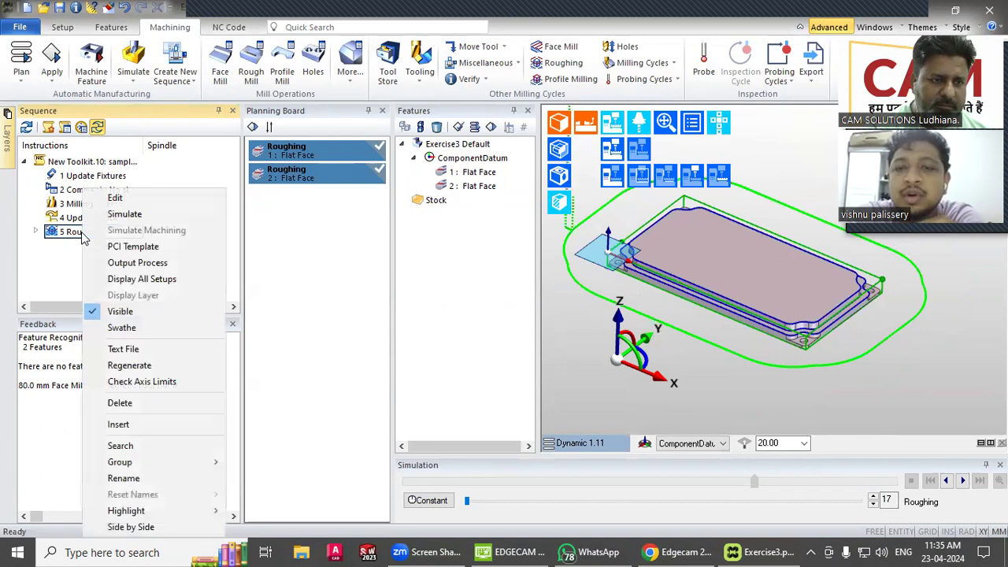
left_click(320, 265)
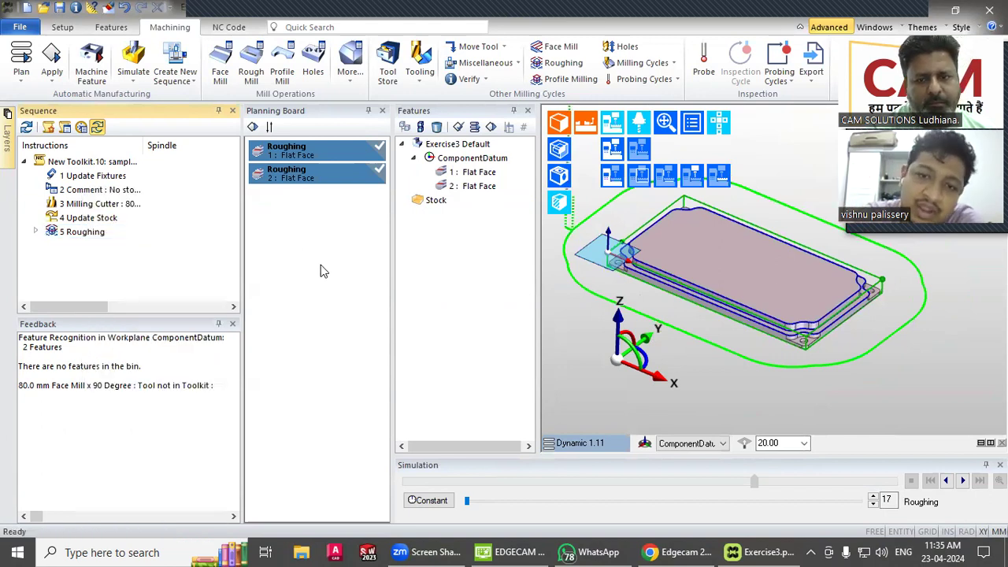
left_click(1001, 466)
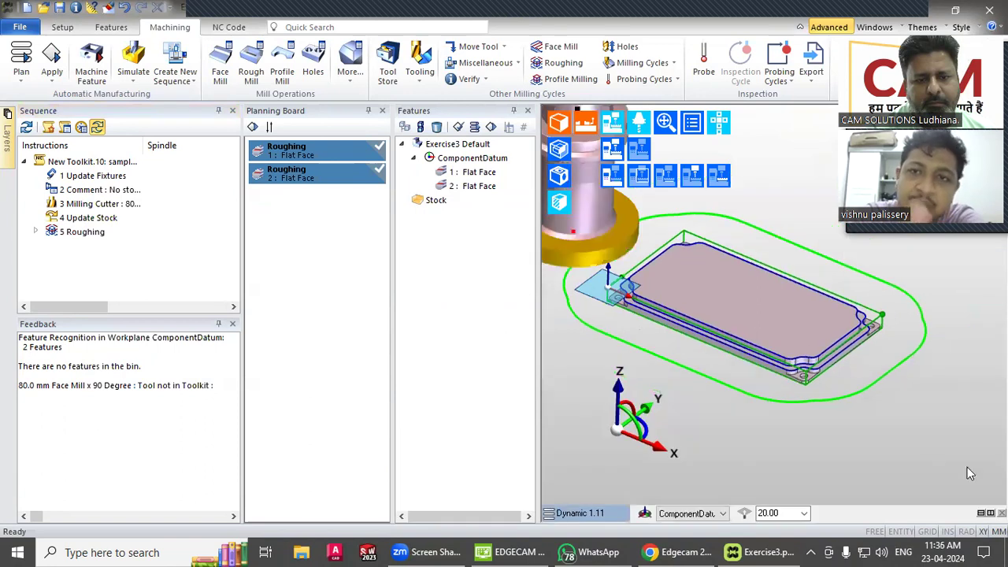
Examine the Roughing toolpath around the part, the cutter's position beside it and the part's upper flat face
mouse_move(753, 346)
middle_mouse_down()
mouse_move(749, 300)
mouse_move(743, 354)
middle_mouse_up()
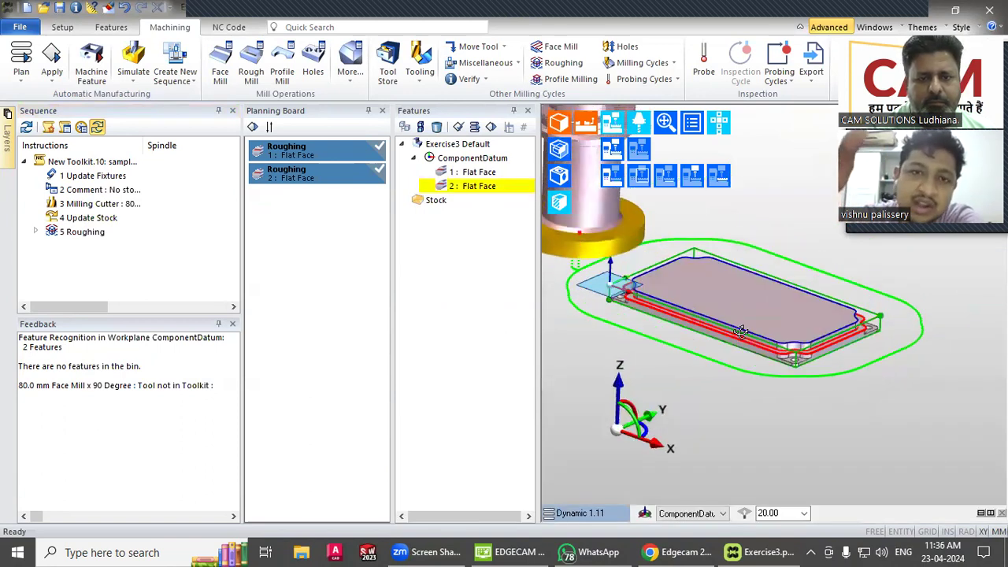
scroll(796, 380, "down", 3)
scroll(796, 378, "up", 2)
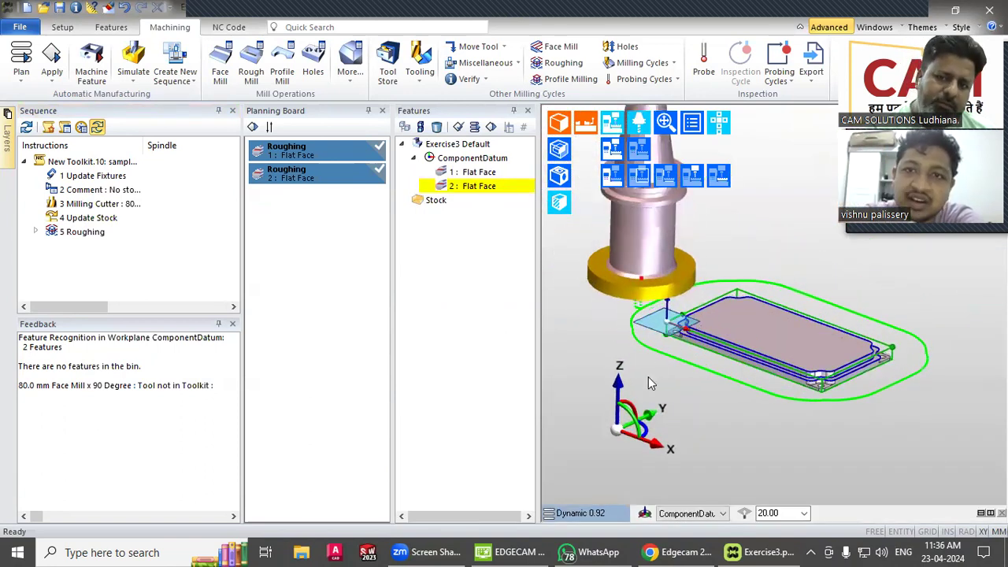
middle_click_drag(682, 399, 679, 401)
middle_click_drag(841, 347, 851, 361)
scroll(690, 342, "up", 1)
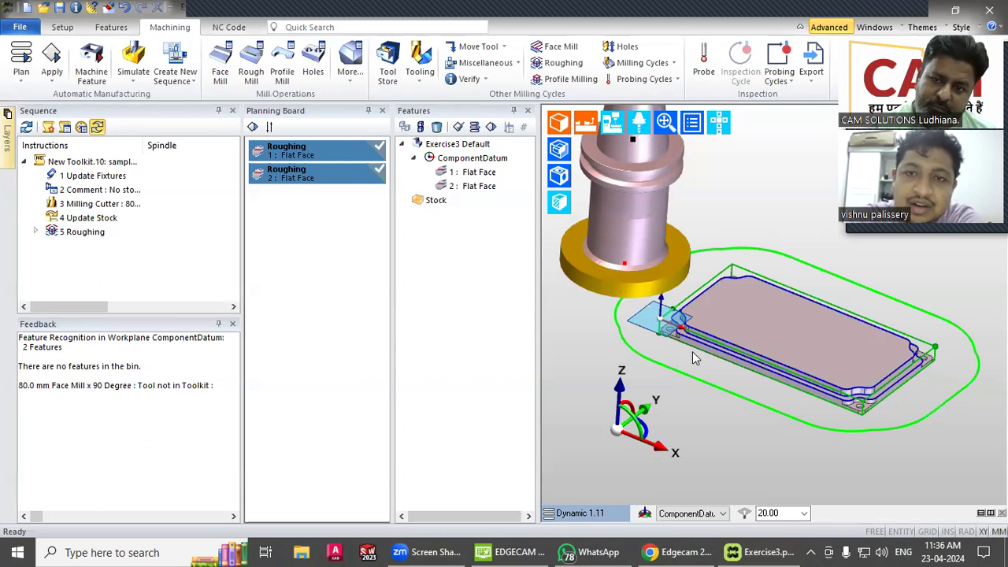
left_click(702, 308)
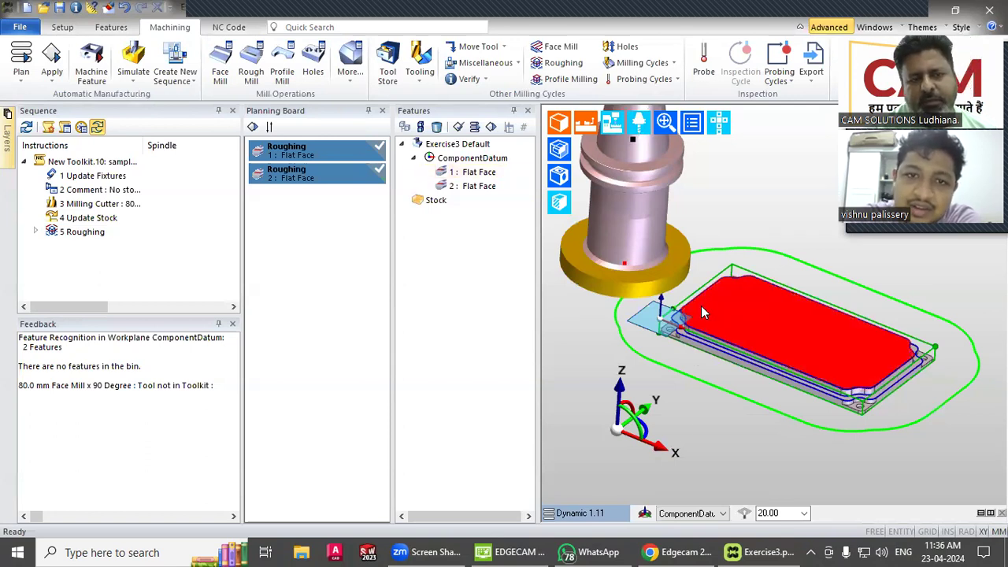
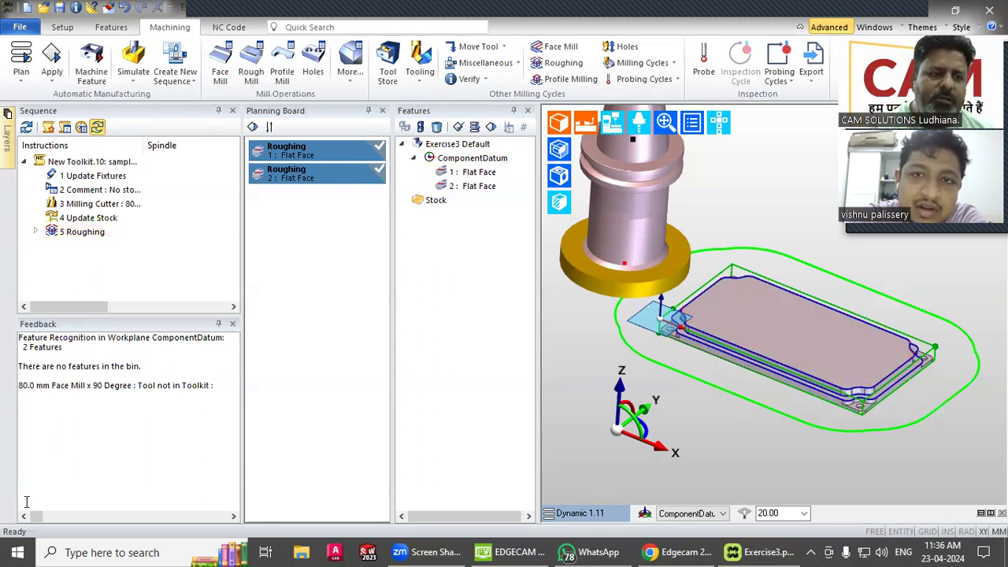
Review the Milling Cutter instruction's general data, flute length, reach and sort priority, and leave it without changes
double_click(106, 204)
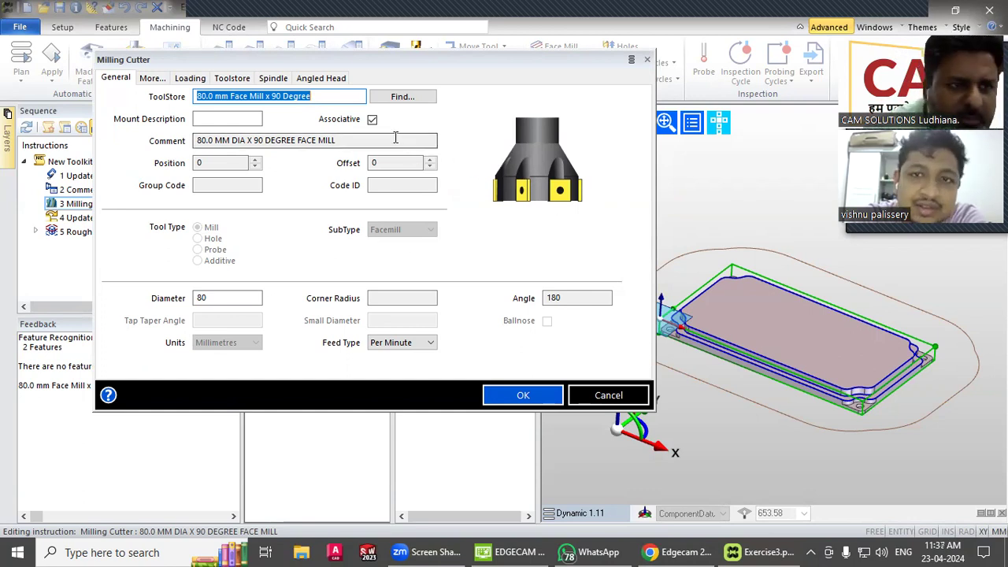
left_click(152, 78)
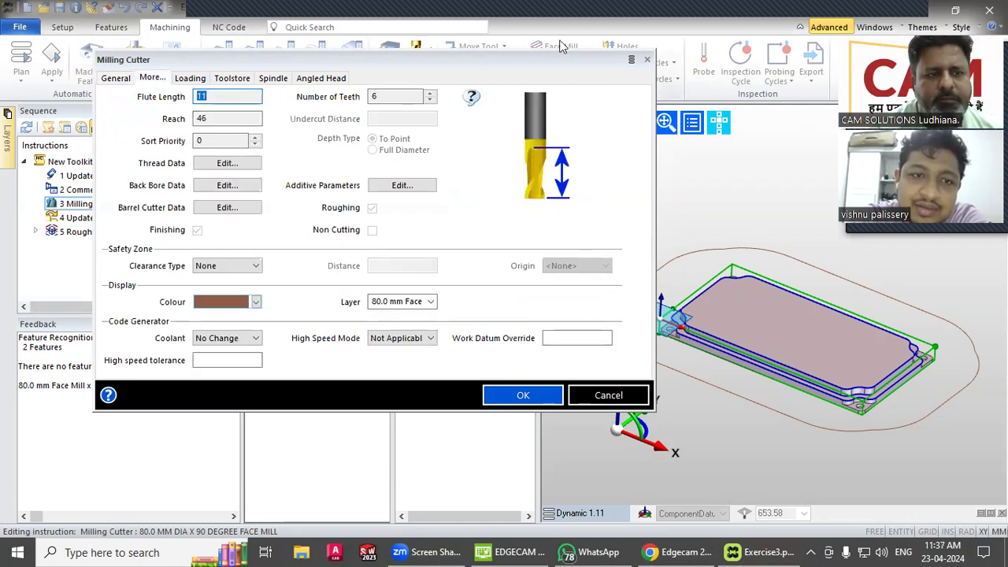
key("Tab")
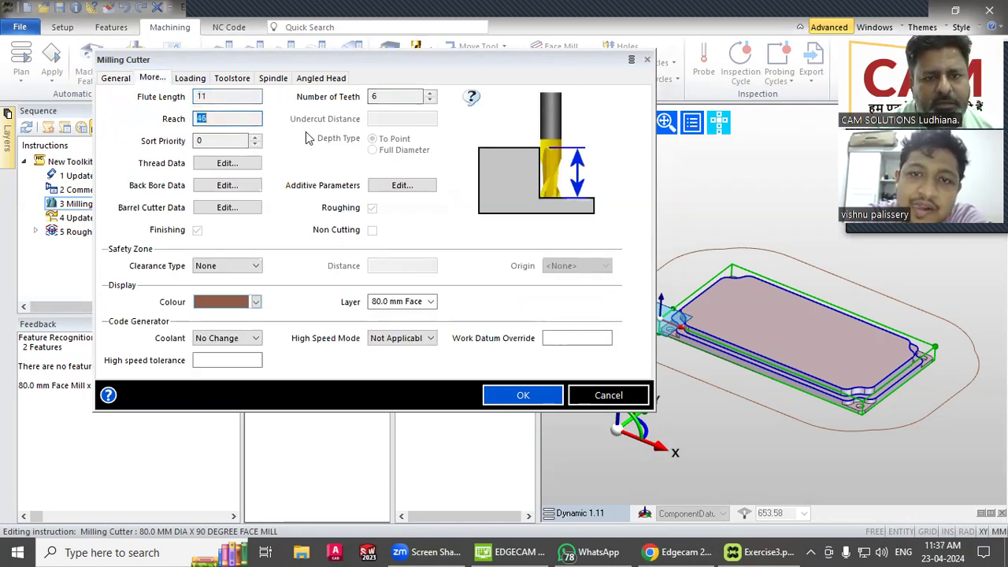
mouse_move(581, 158)
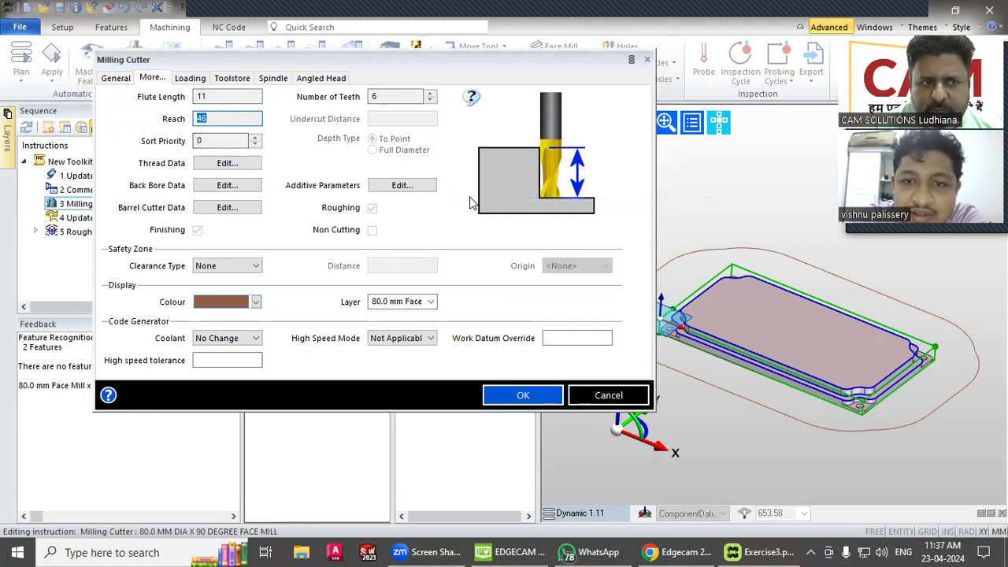
left_click(209, 96)
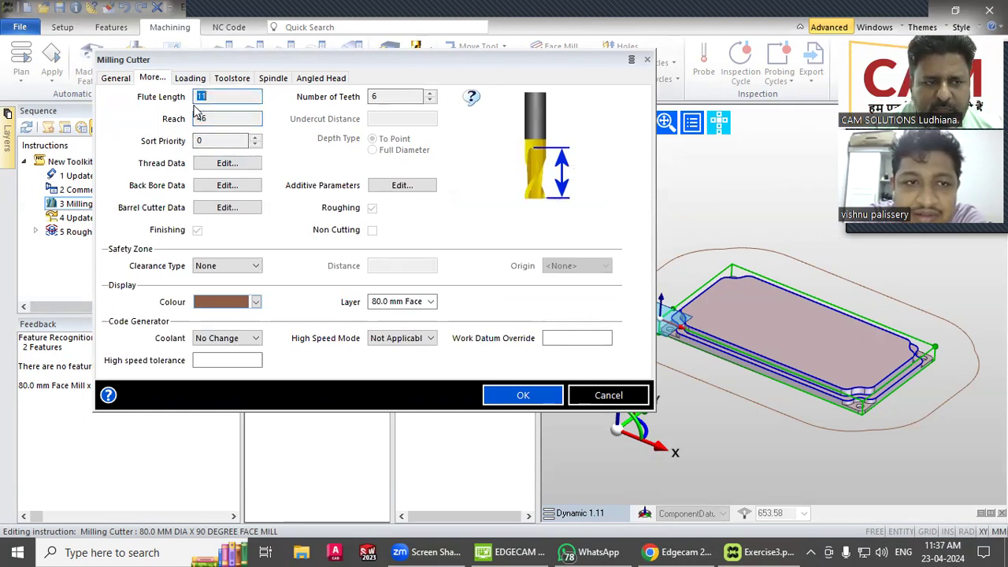
left_click(219, 118)
left_click(205, 140)
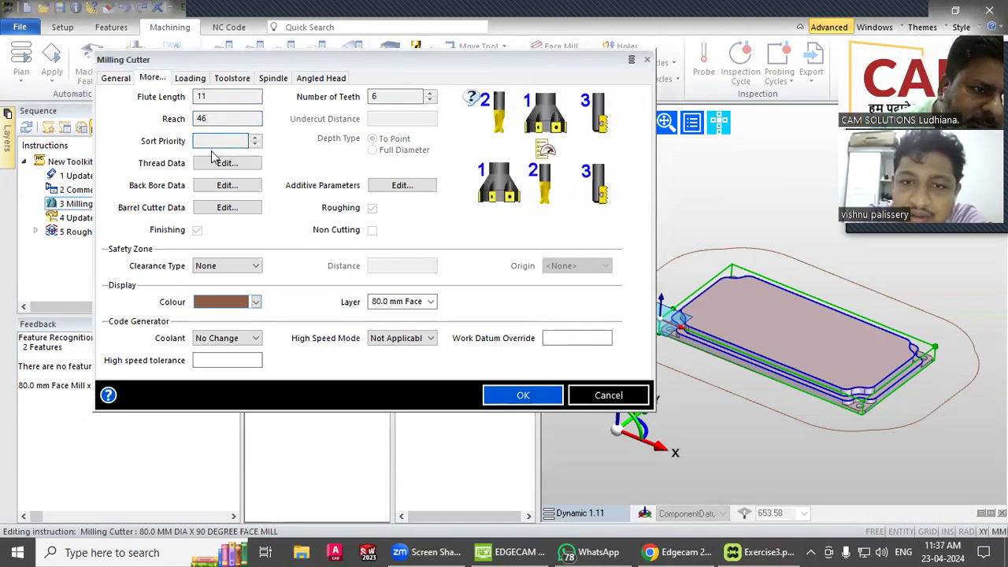
left_click(117, 77)
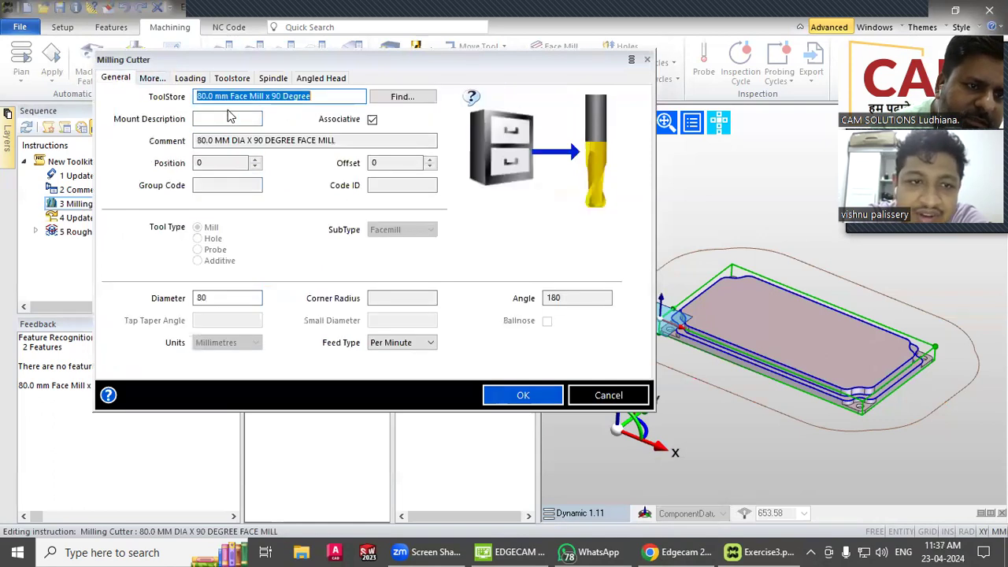
left_click(599, 393)
Try to edit the Roughing instruction to a non-associative depth of 0 with a cut increment of 1
left_click(93, 235)
double_click(92, 233)
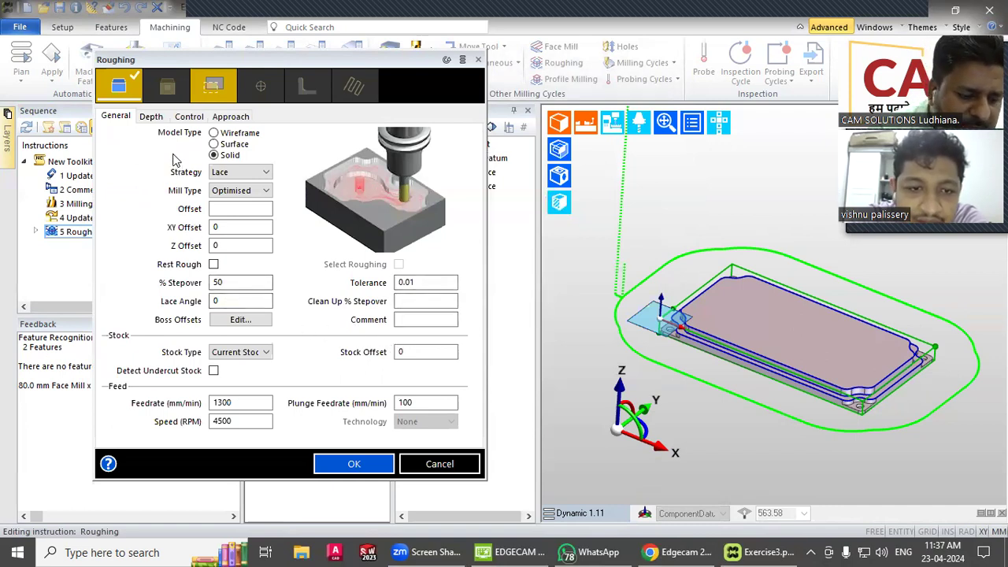
left_click(151, 117)
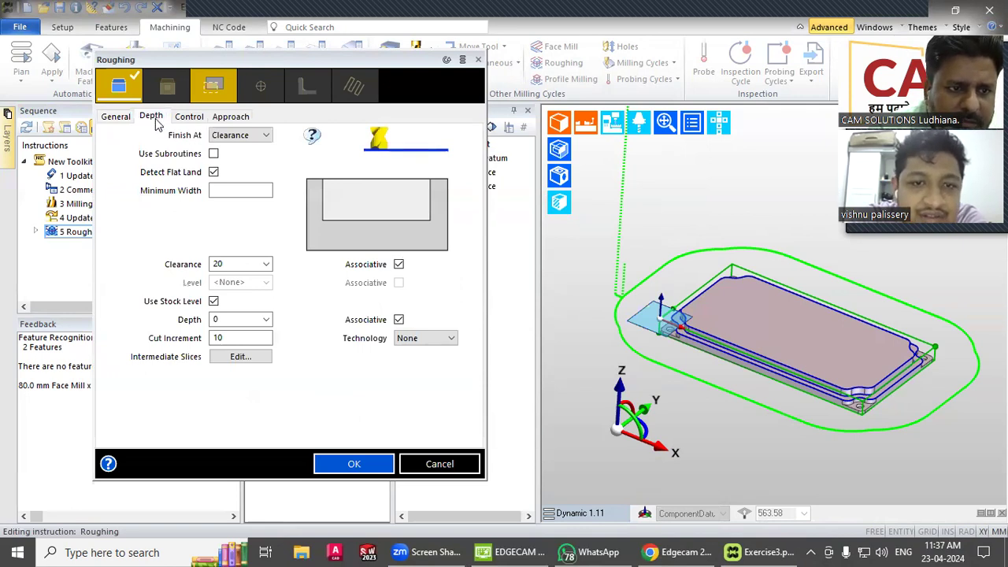
double_click(225, 319)
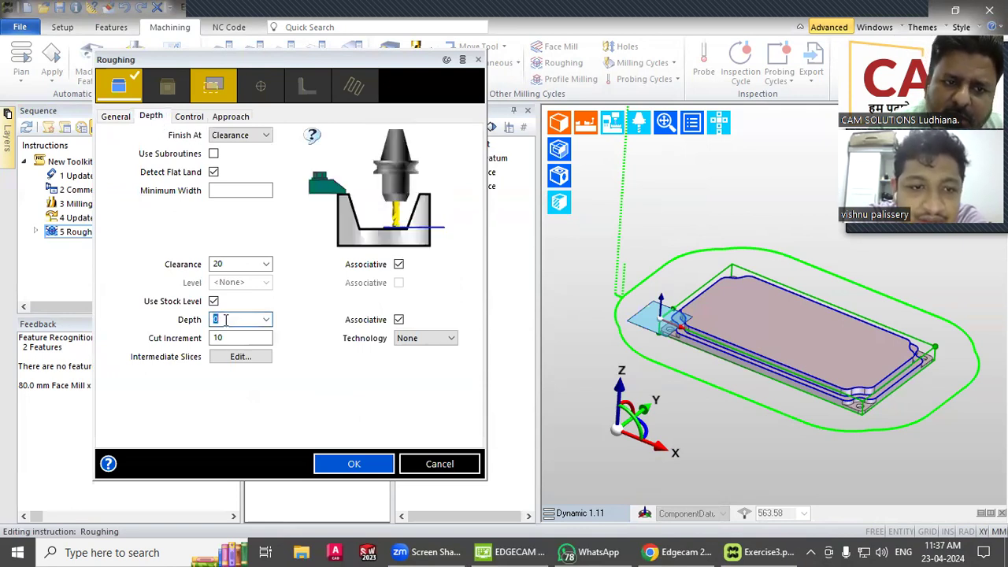
left_click(399, 319)
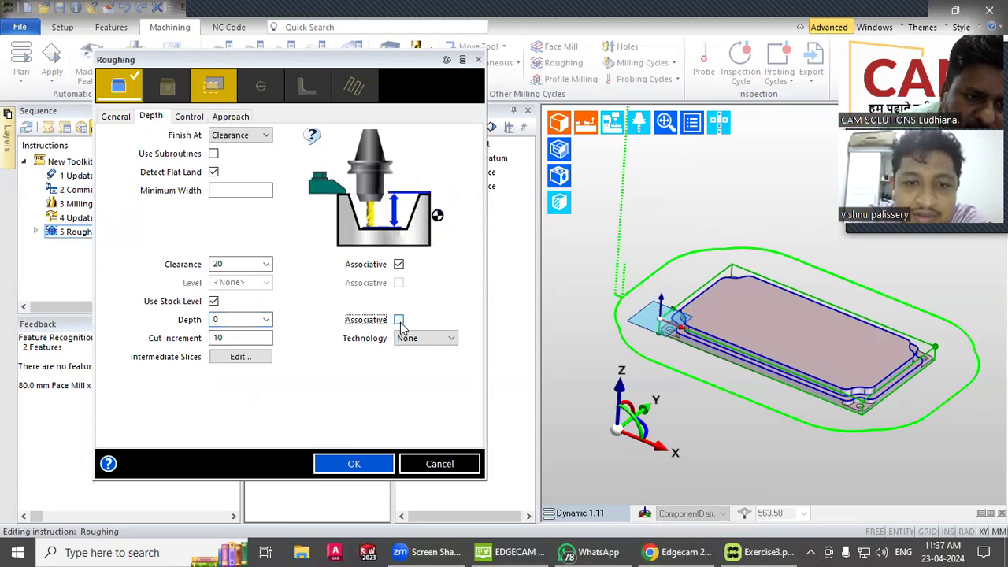
double_click(231, 339)
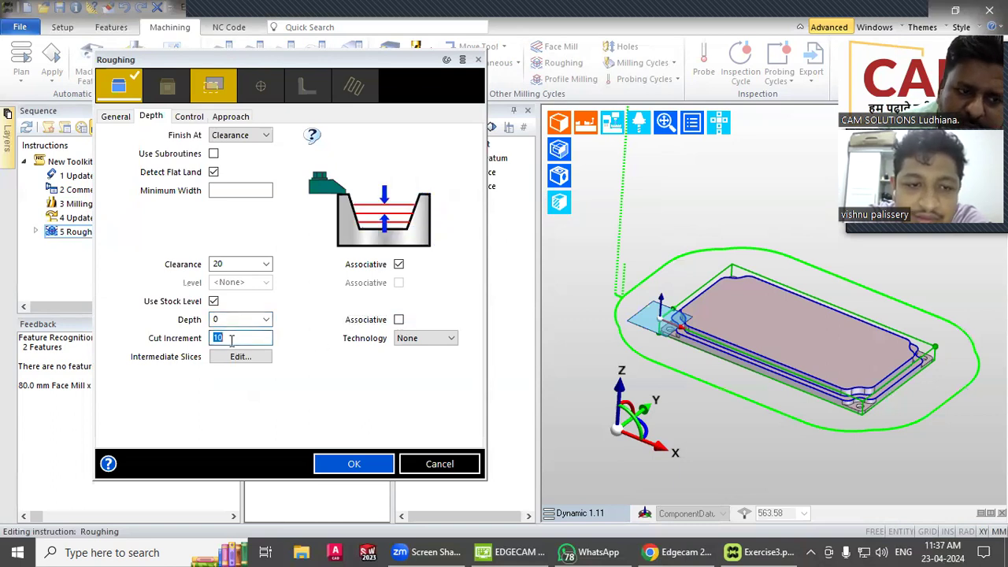
left_click(234, 323)
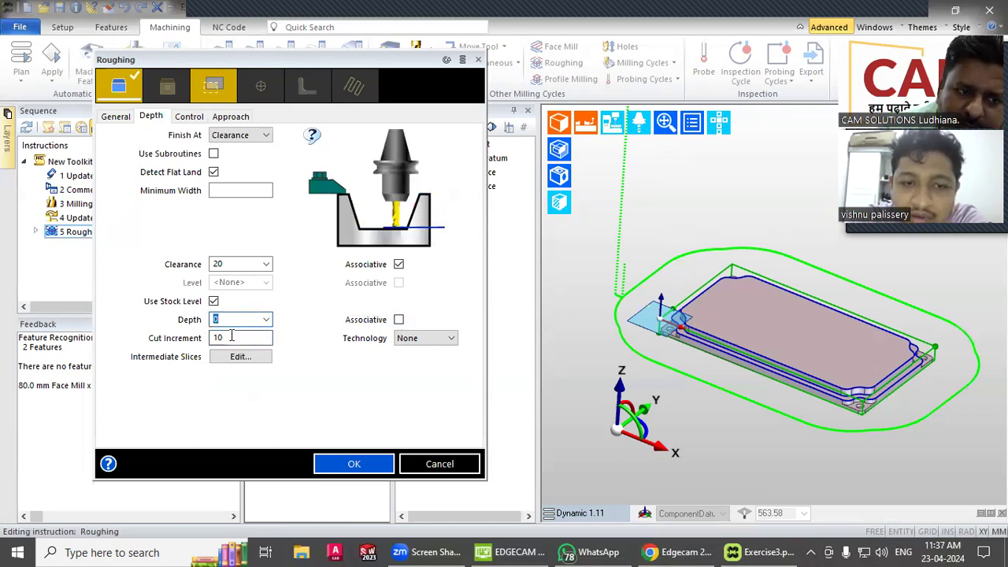
double_click(232, 338)
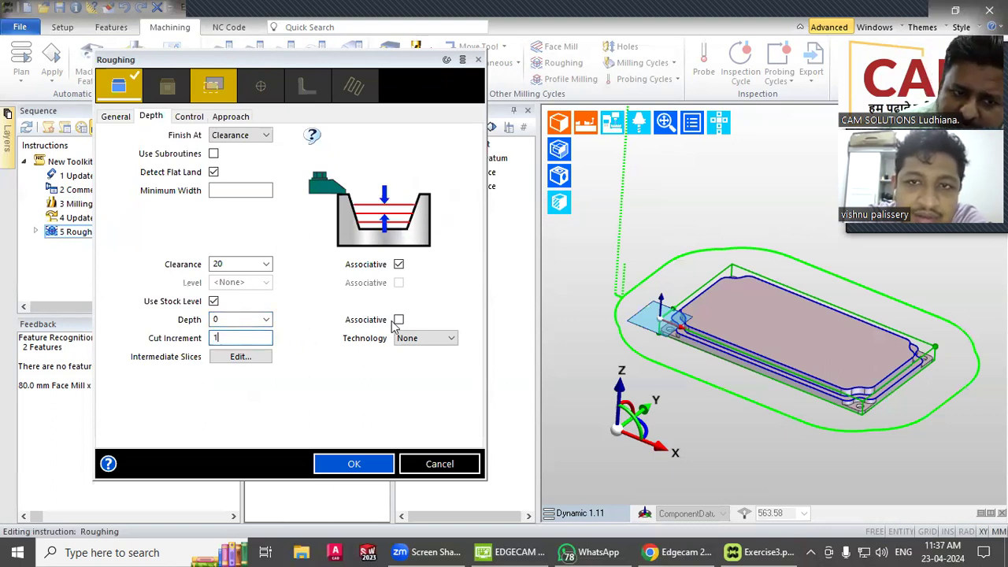
type("1")
left_click(356, 465)
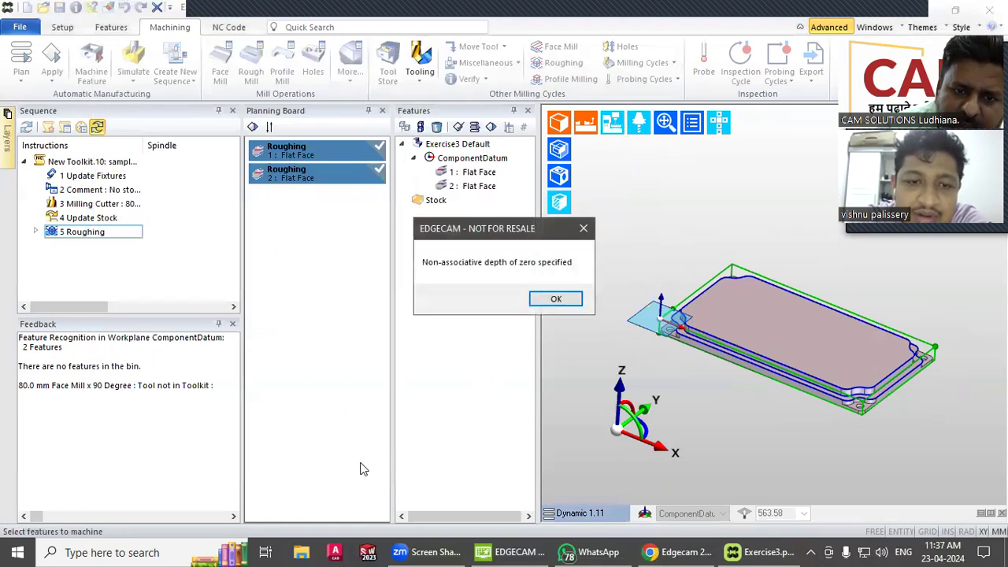
left_click(552, 300)
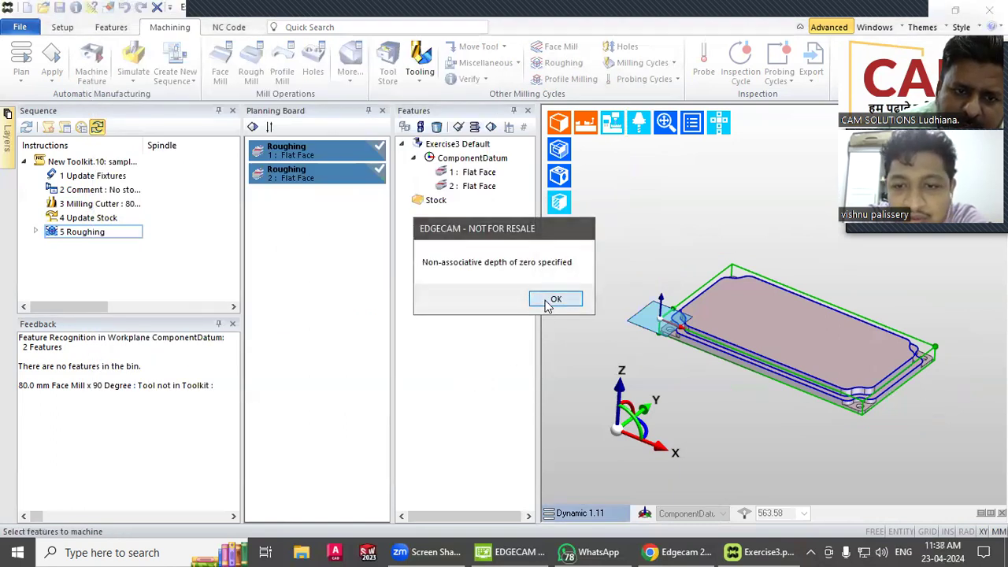
left_click(599, 300)
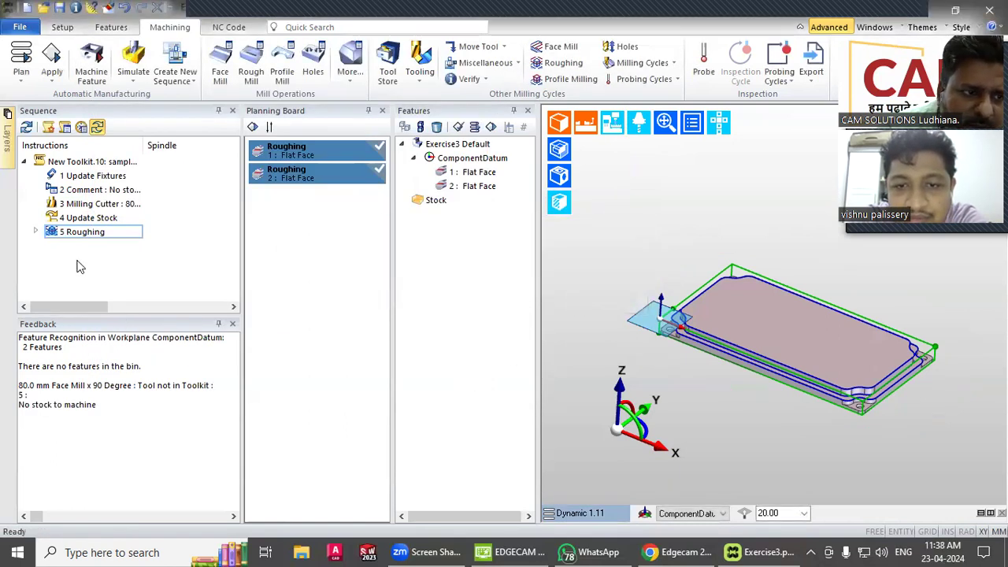
Set the Roughing instruction's cut increment to 1 and inspect the regenerated toolpath's passes around the part
double_click(70, 232)
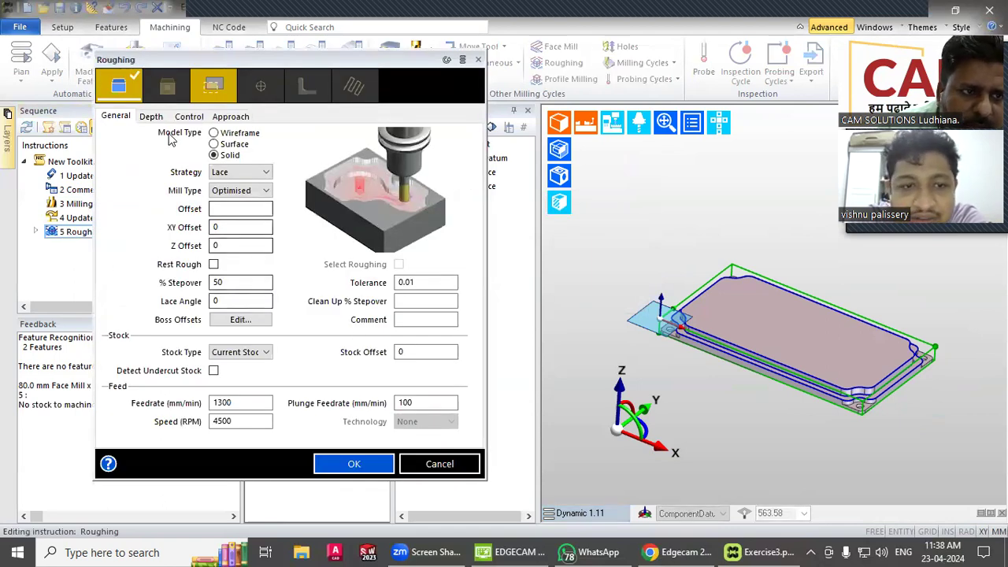
left_click(151, 116)
left_click(257, 338)
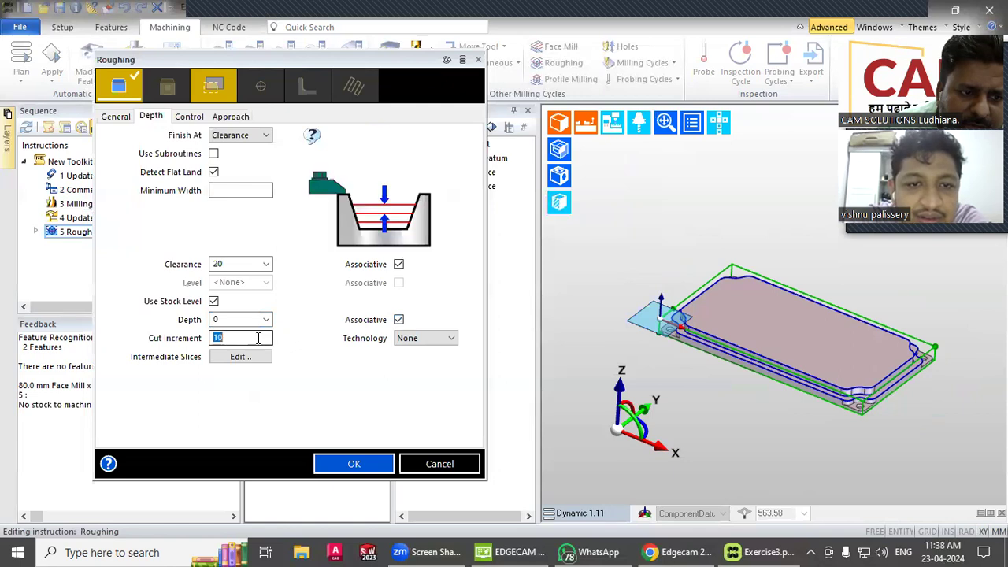
type("6")
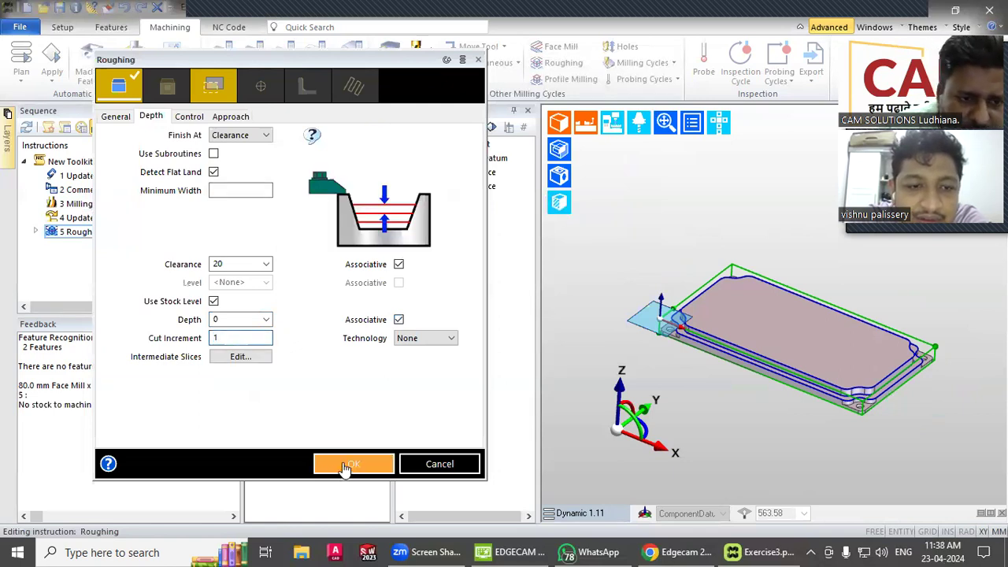
left_click(342, 464)
scroll(672, 433, "up", 6)
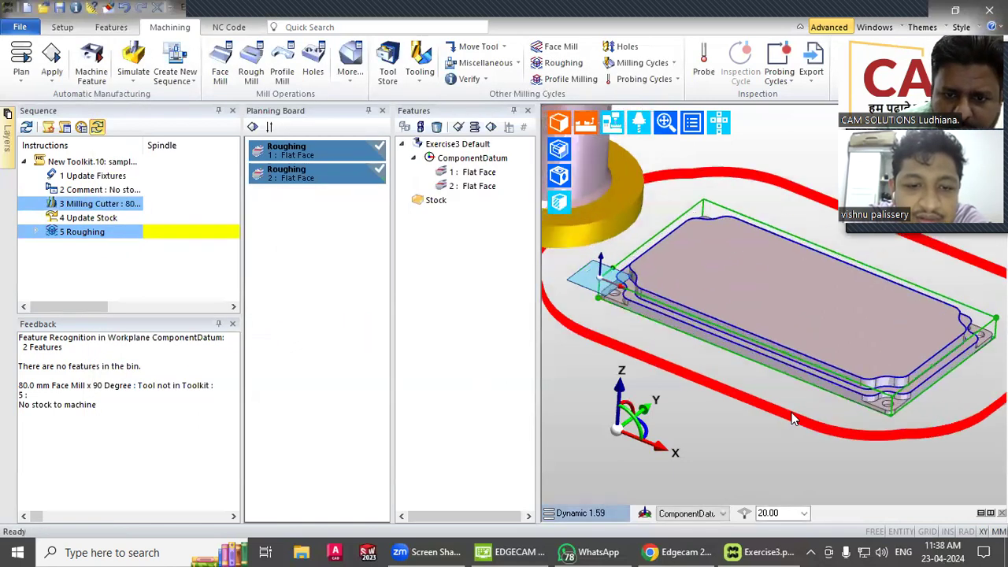
scroll(749, 401, "up", 3)
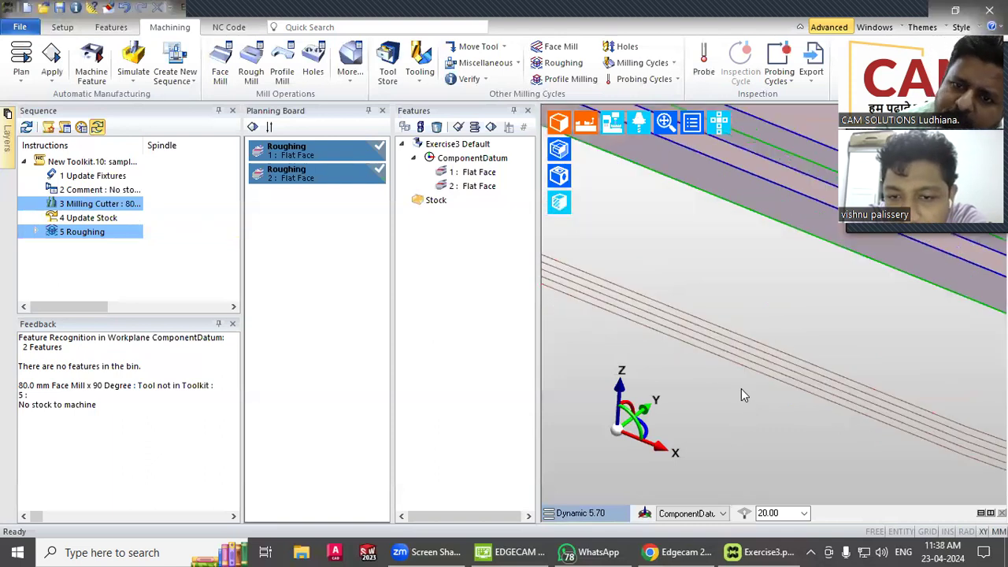
scroll(740, 395, "down", 8)
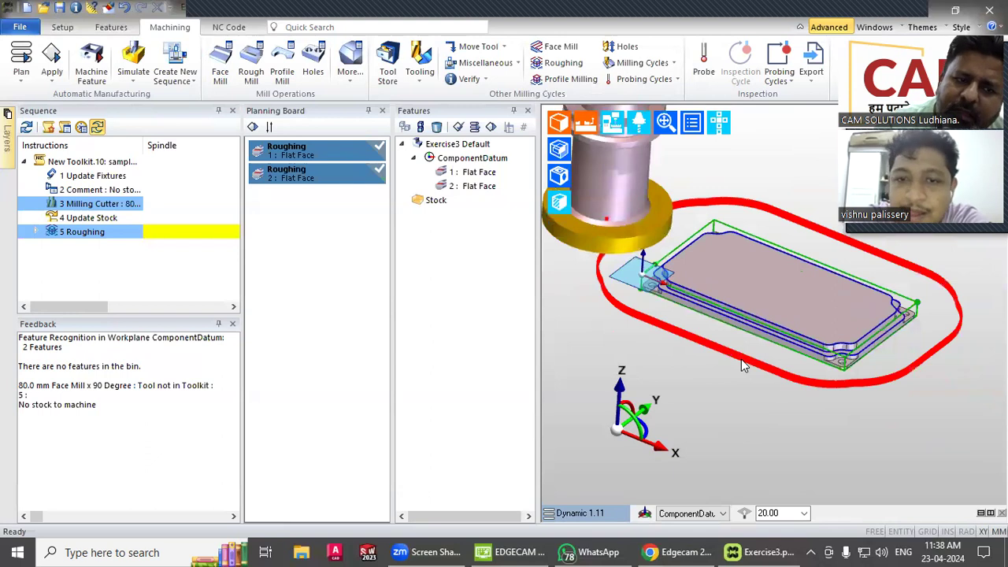
mouse_move(741, 359)
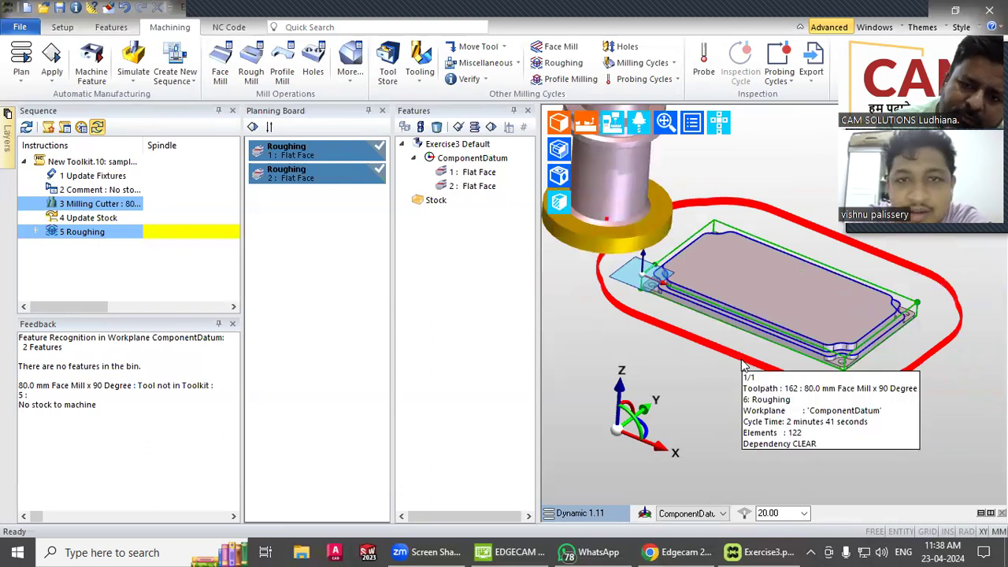
Set the Roughing instruction's cut increment to .5 and inspect the regenerated passes beside the part
double_click(84, 232)
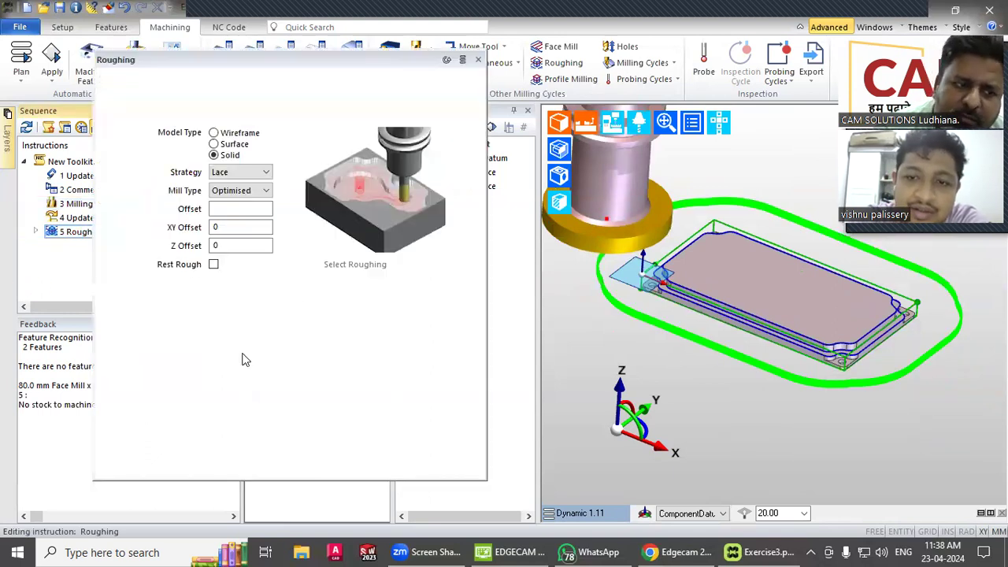
left_click(151, 117)
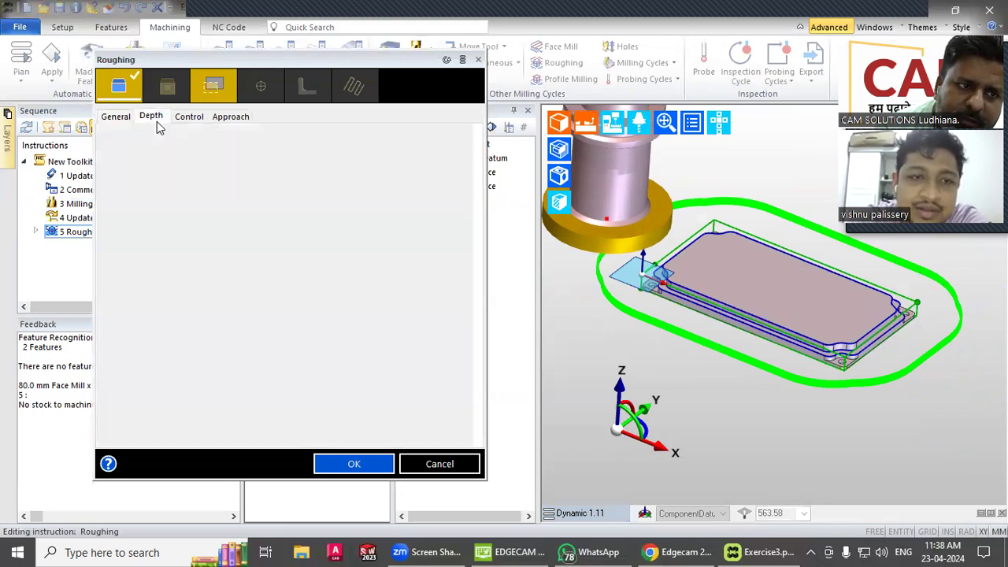
left_click(242, 338)
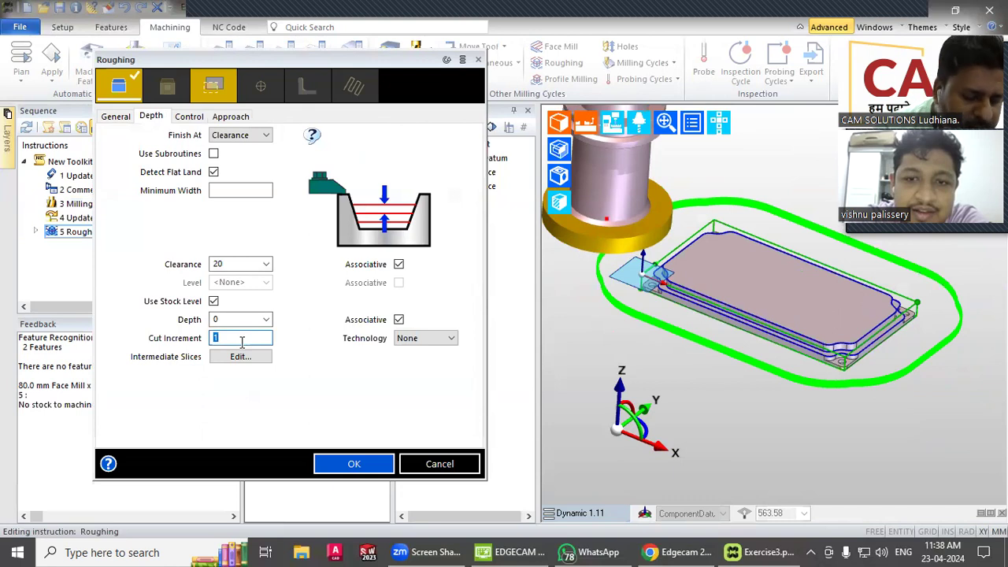
key("BackSpace")
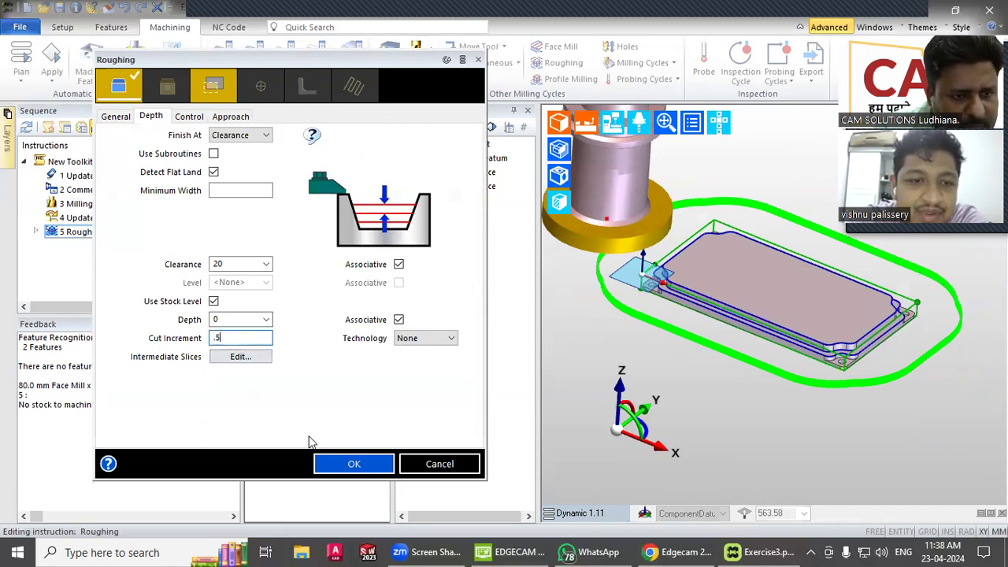
left_click(331, 464)
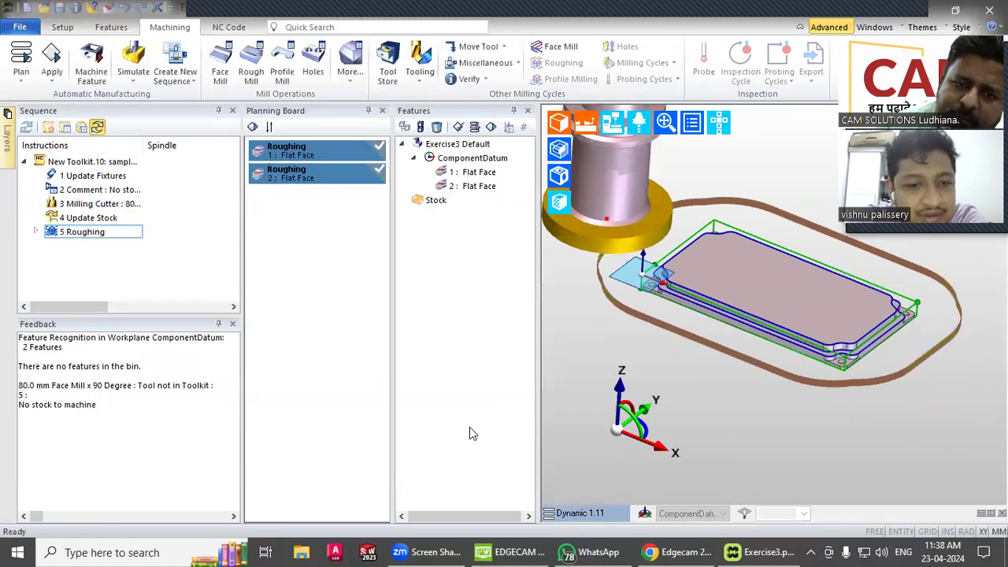
scroll(663, 323, "up", 8)
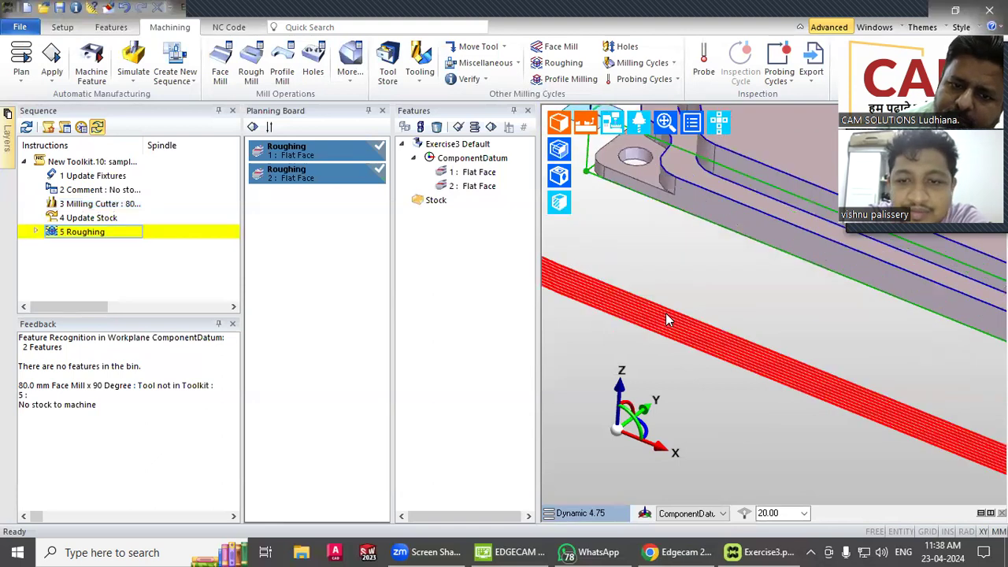
scroll(662, 323, "down", 7)
scroll(657, 317, "up", 6)
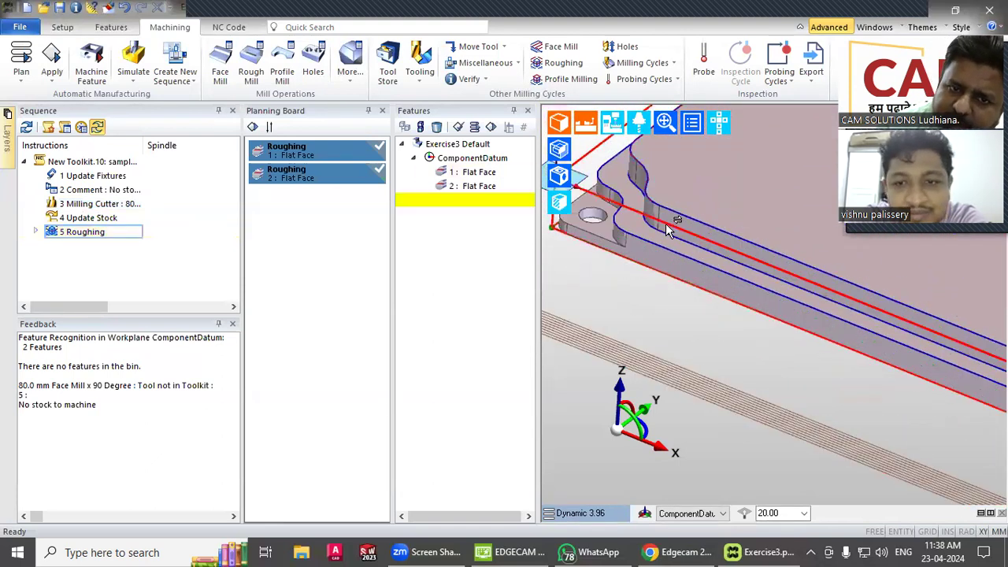
Reopen the Roughing instruction, try the Spiral and Concentric strategies, and set the strategy to Waveform
double_click(98, 235)
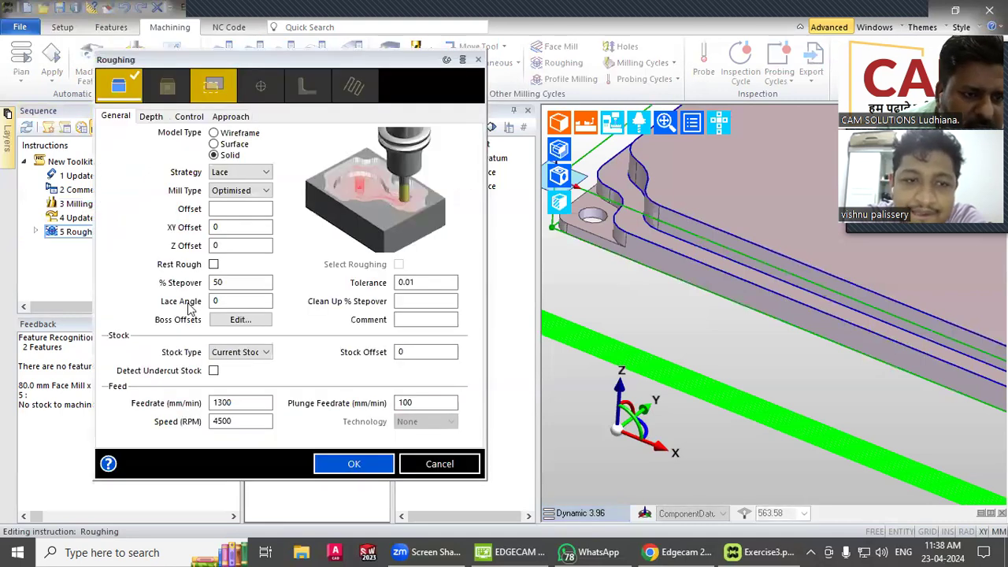
double_click(244, 403)
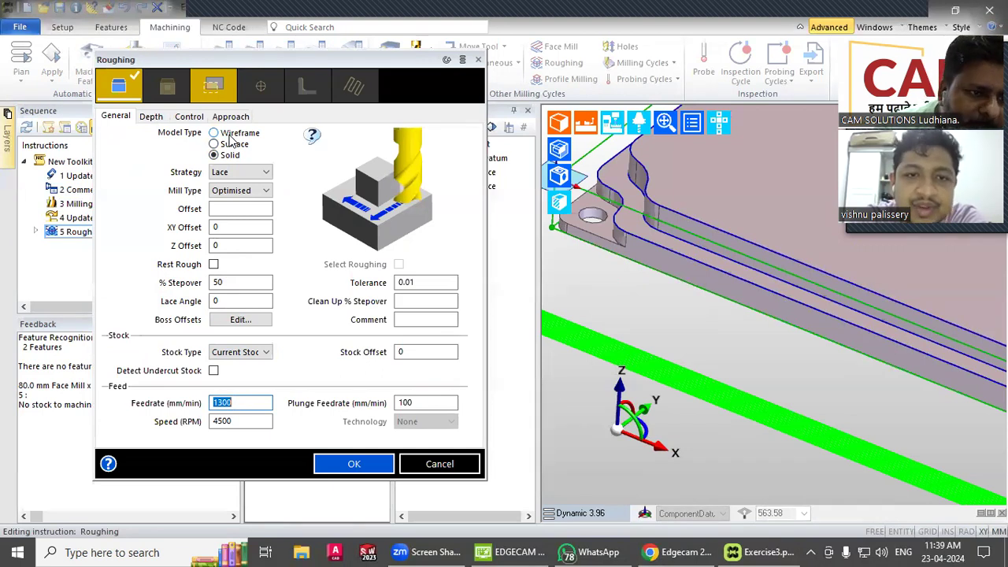
left_click(236, 173)
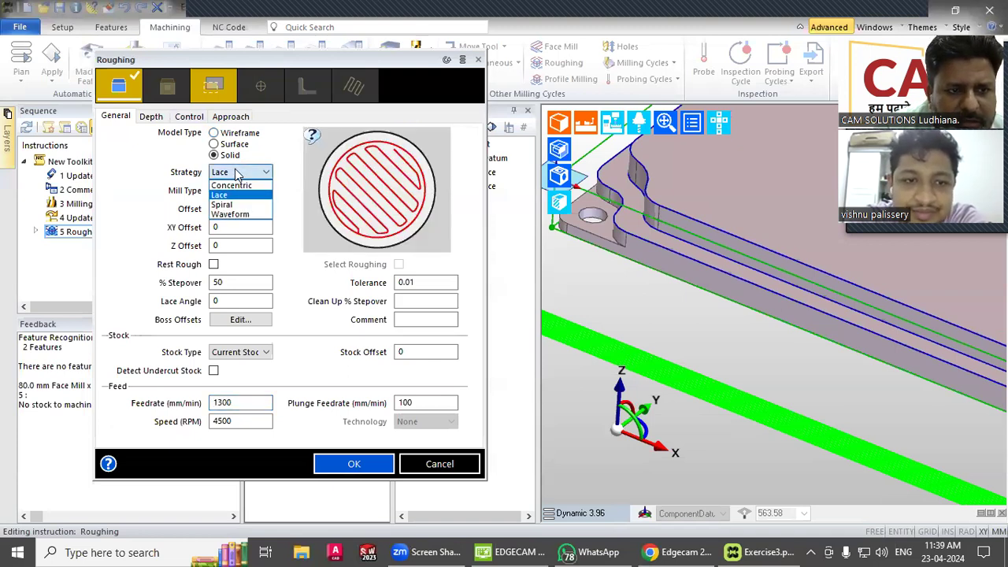
left_click(227, 204)
left_click(239, 173)
left_click(237, 182)
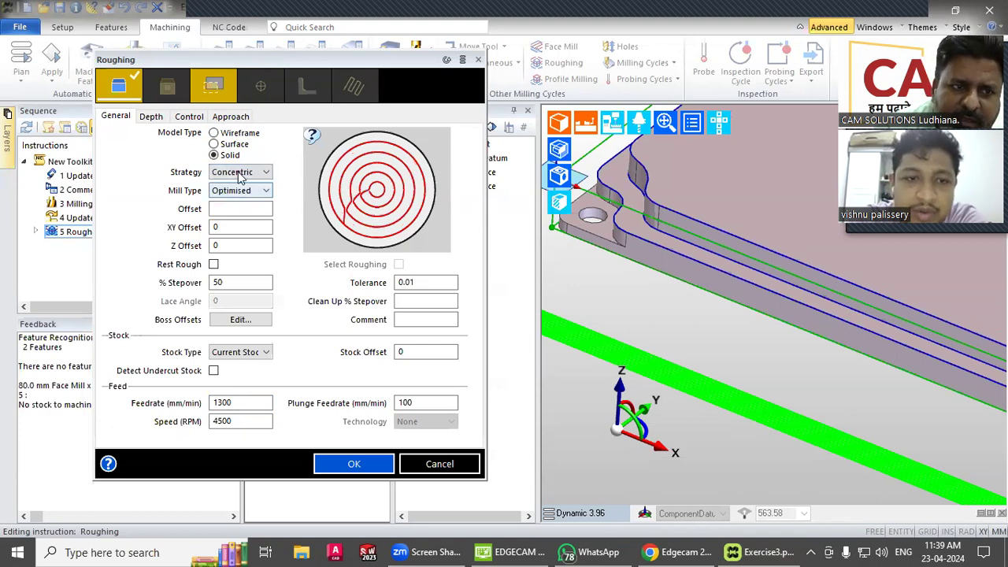
left_click(239, 173)
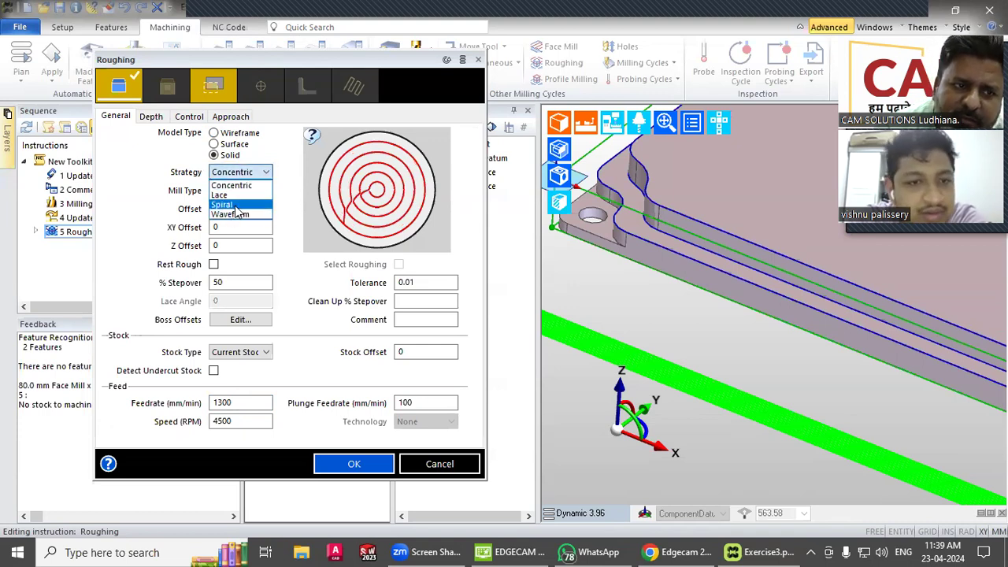
left_click(239, 213)
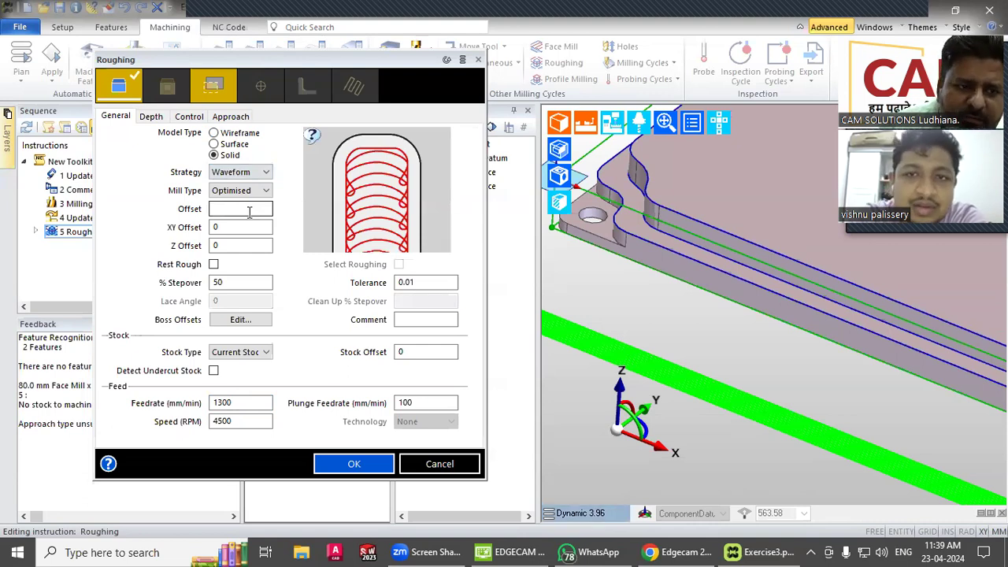
Set the Waveform roughing's % Stepover to 2 and regenerate the toolpath
double_click(240, 283)
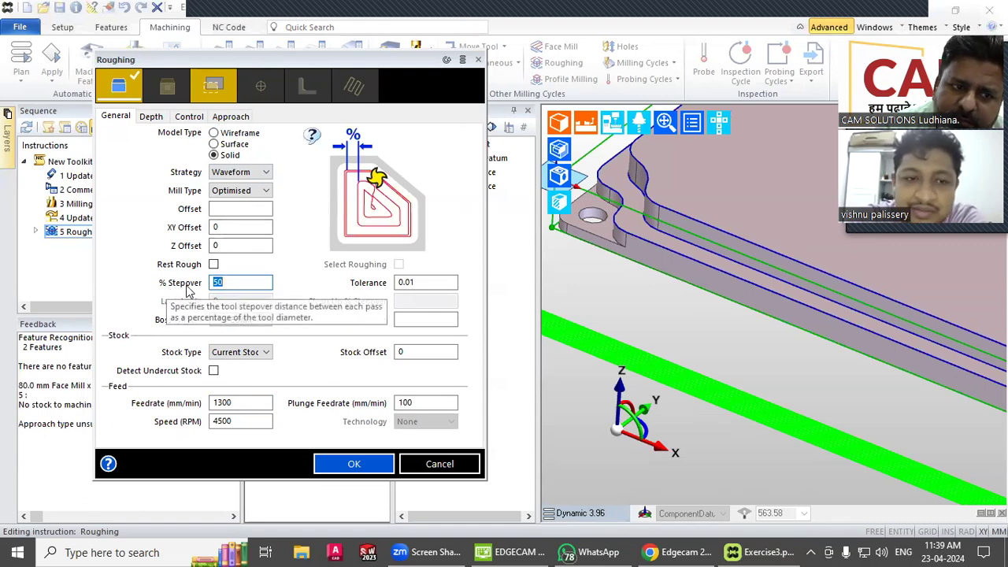
scroll(665, 290, "down", 6)
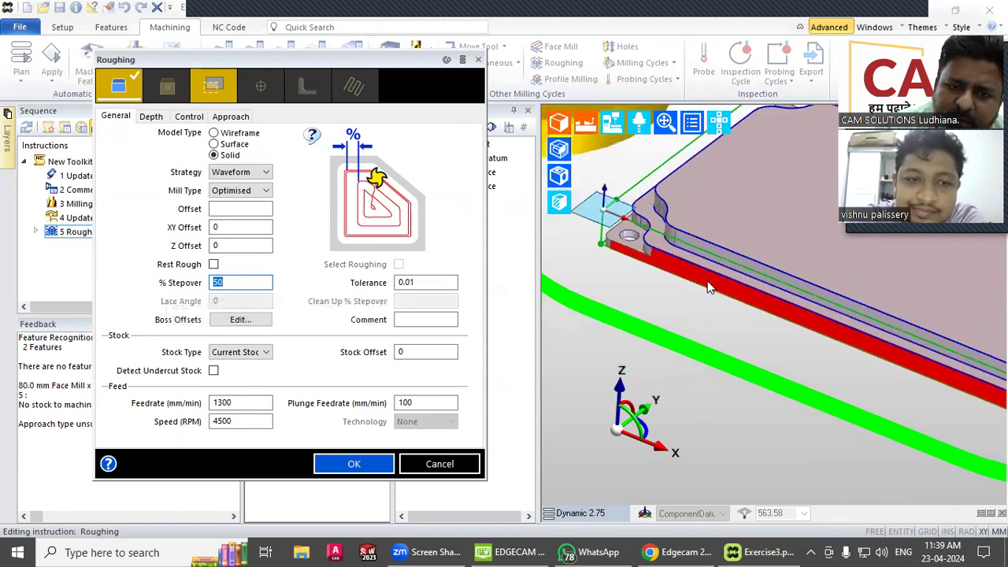
right_click(691, 301)
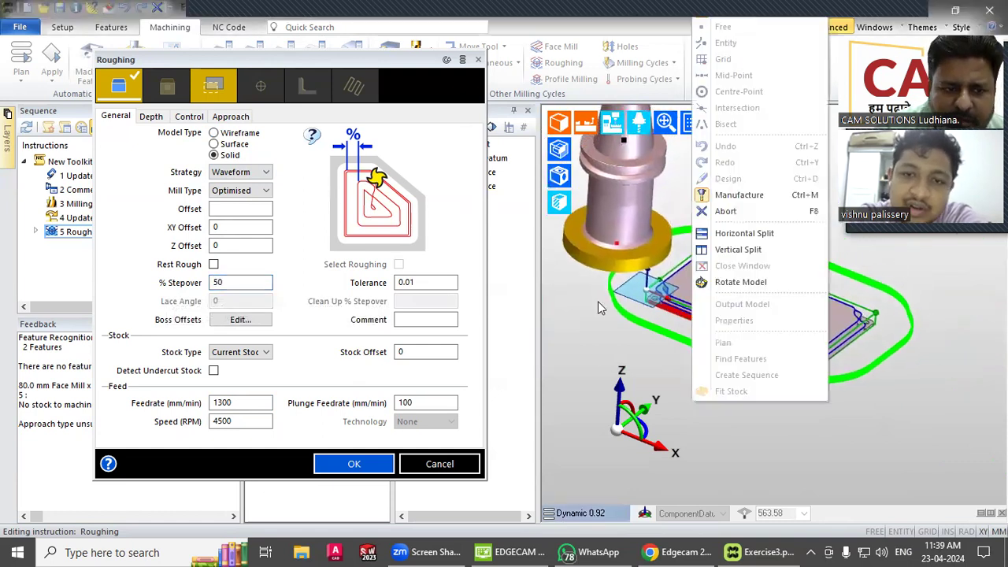
left_click(189, 297)
type("2")
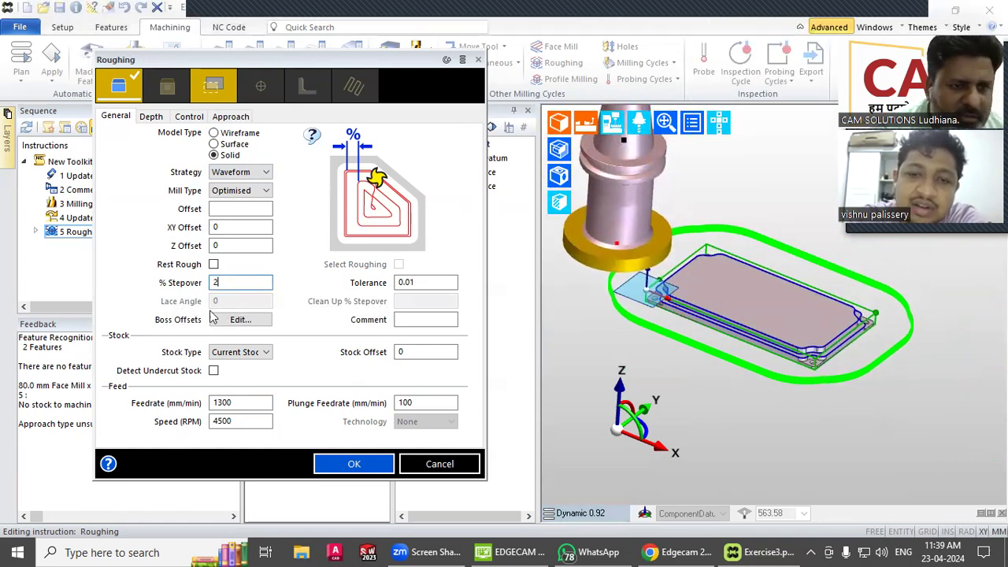
key("Return")
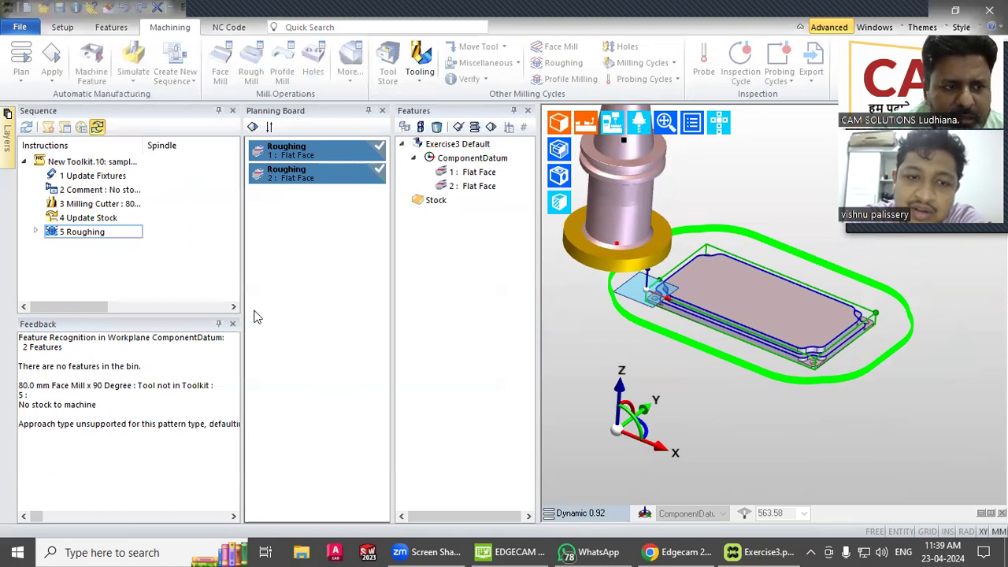
Examine the Waveform toolpath's passes around the part, including its corners seen from above
scroll(760, 341, "up", 2)
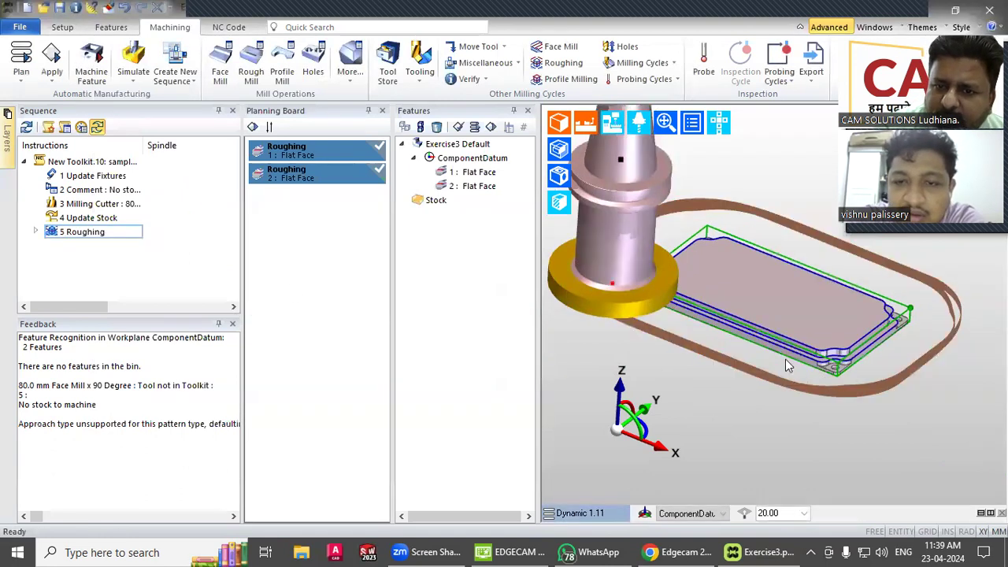
scroll(786, 359, "up", 2)
right_click(900, 305)
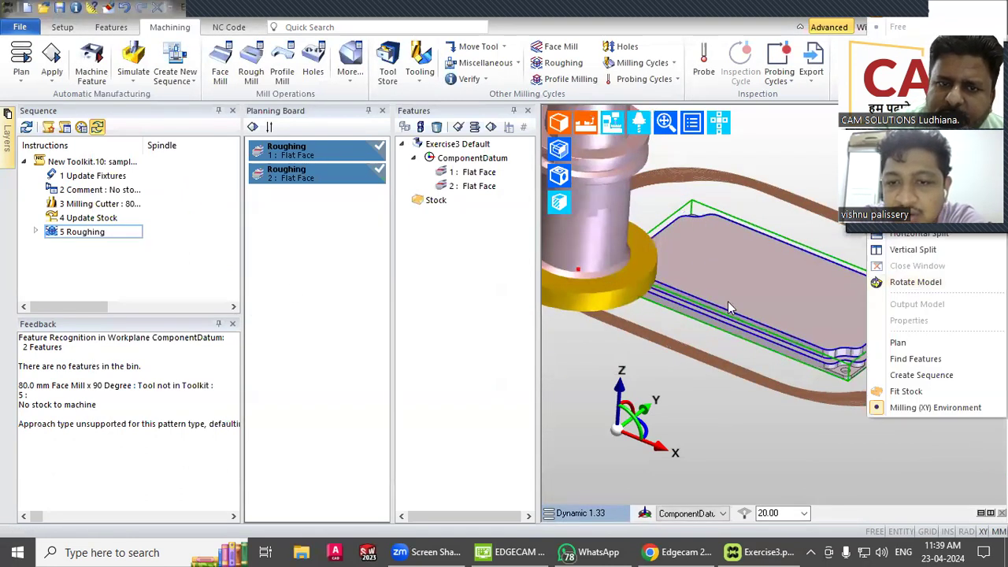
left_click(734, 131)
mouse_move(720, 124)
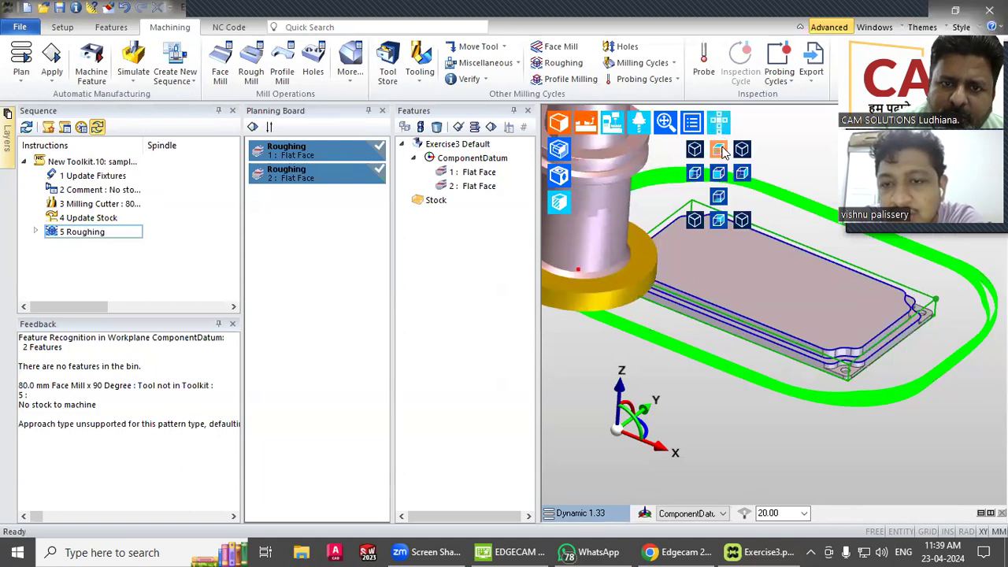
left_click(719, 150)
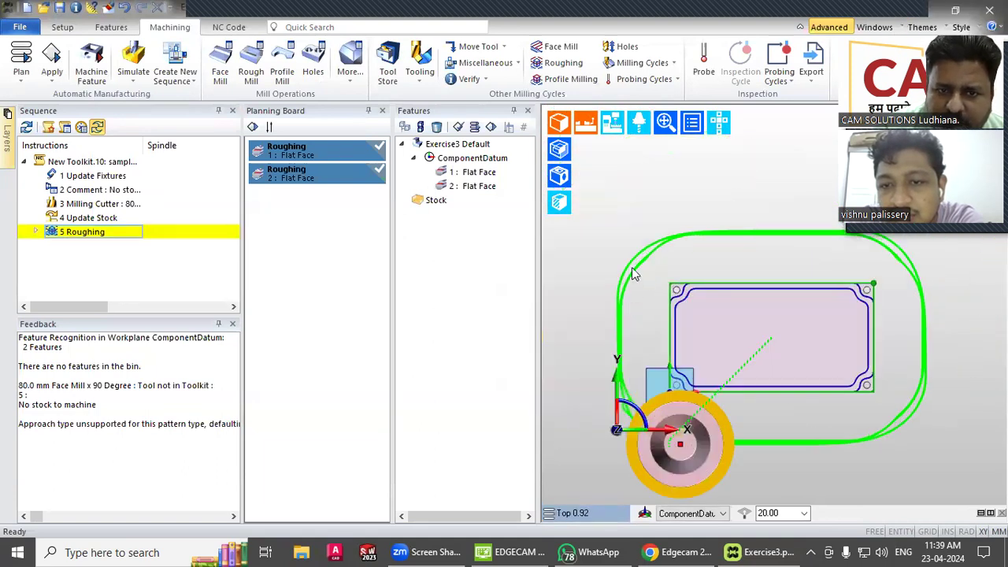
mouse_move(635, 278)
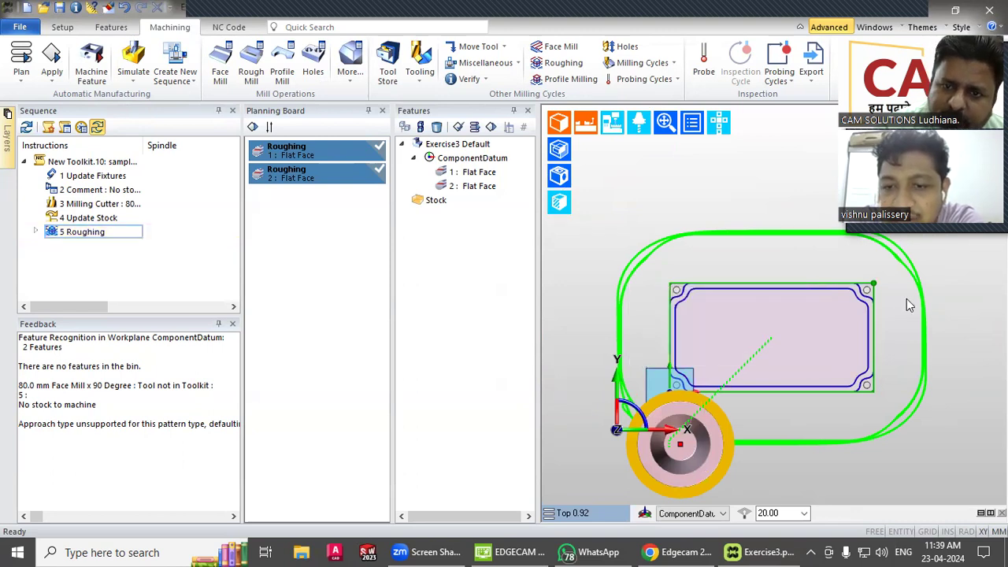
scroll(846, 310, "up", 3)
Set the Roughing instruction's % Stepover to 1 and inspect the regenerated passes around the part's corner
right_click(104, 233)
left_click(137, 197)
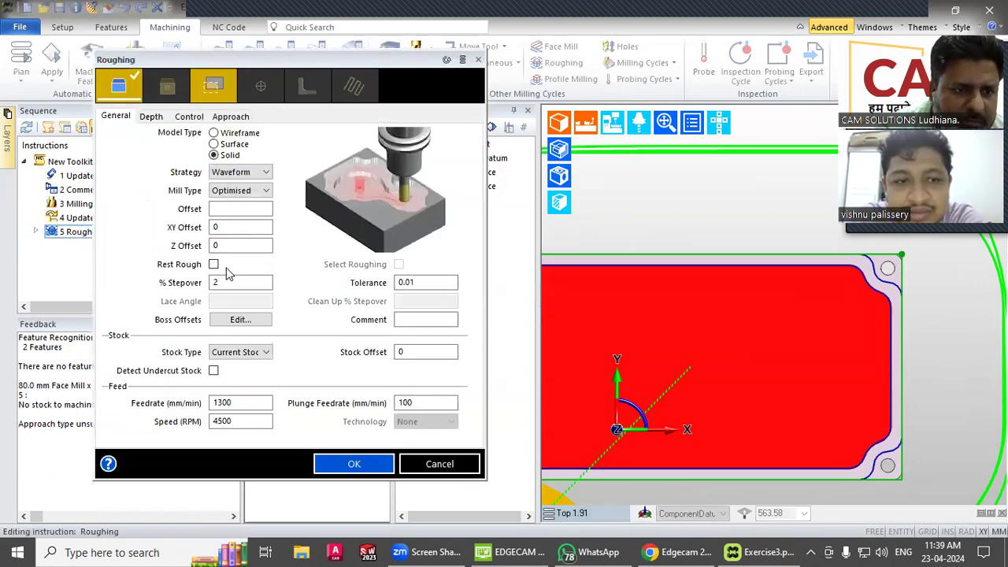
left_click(222, 280)
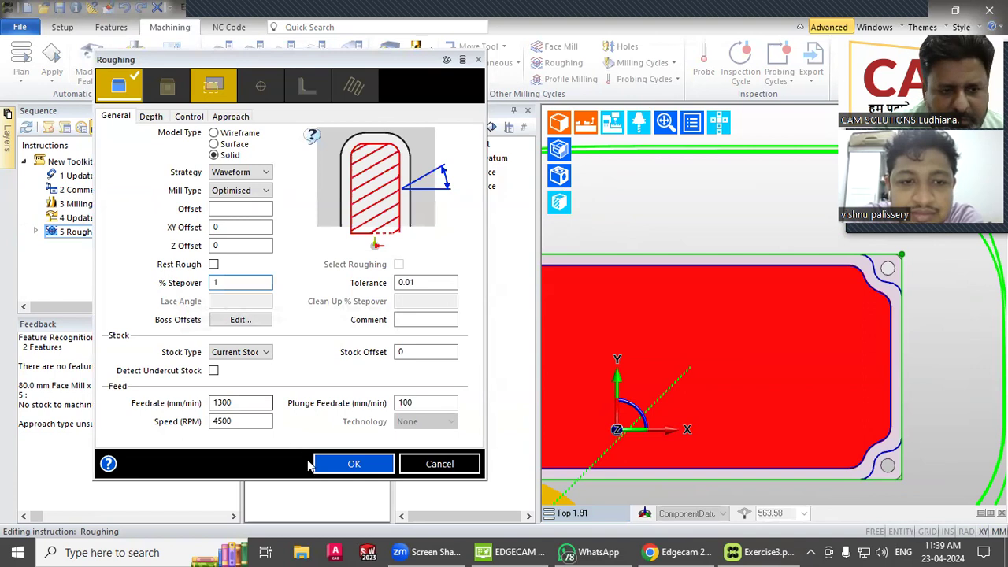
left_click(333, 464)
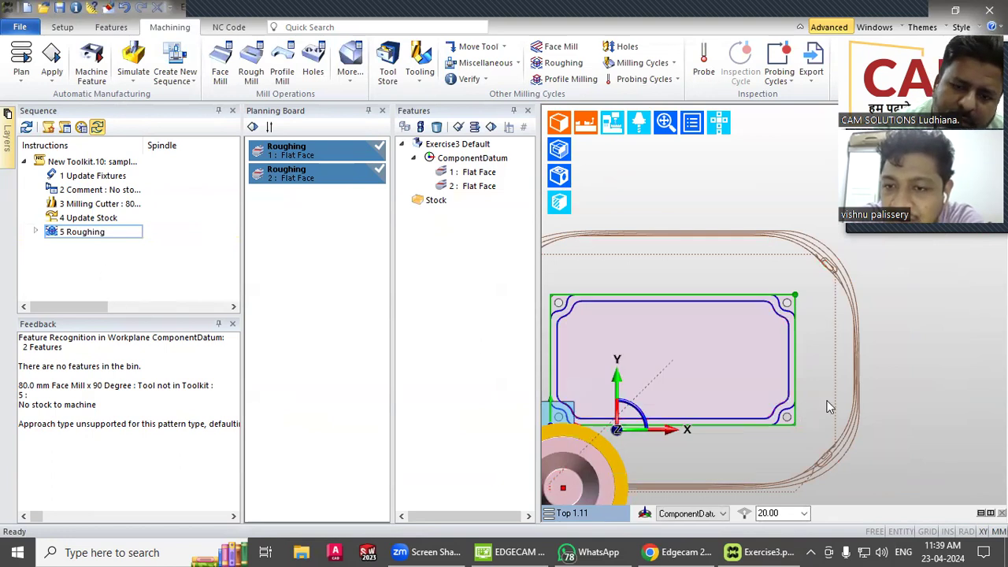
scroll(874, 331, "up", 1)
scroll(816, 254, "up", 7)
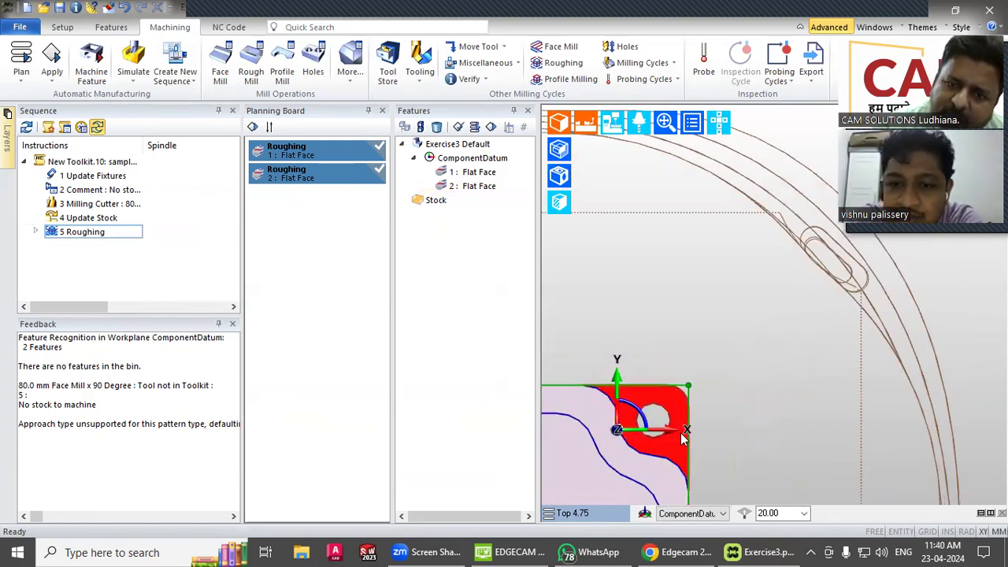
scroll(858, 424, "down", 3)
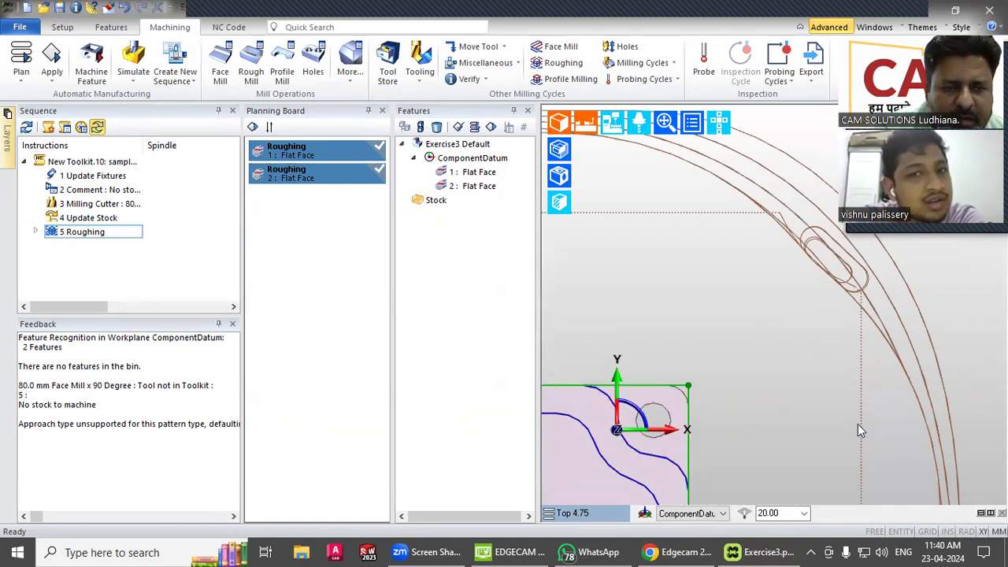
Change the Roughing instruction's strategy to Spiral and inspect the regenerated toolpath around the part
double_click(89, 233)
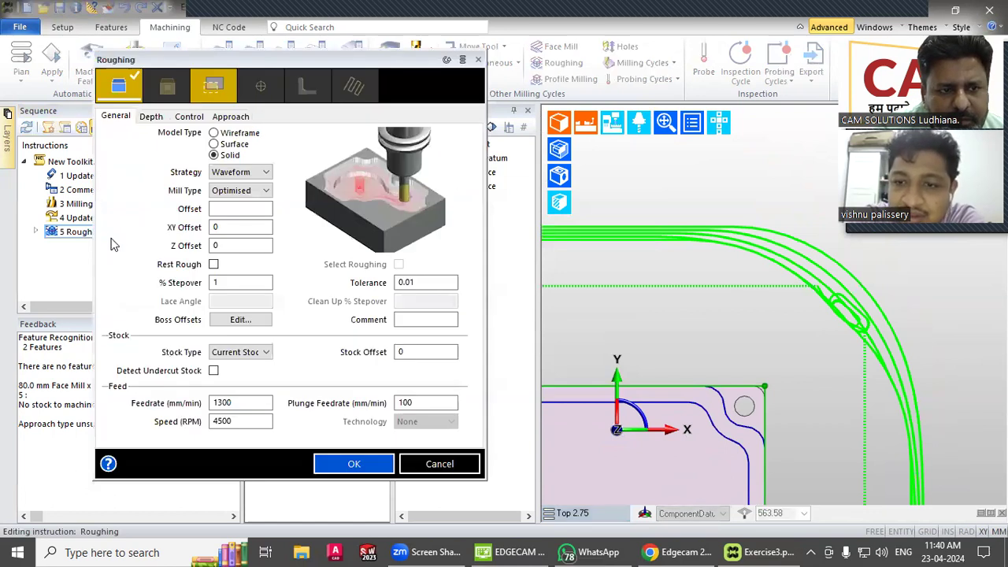
left_click(239, 173)
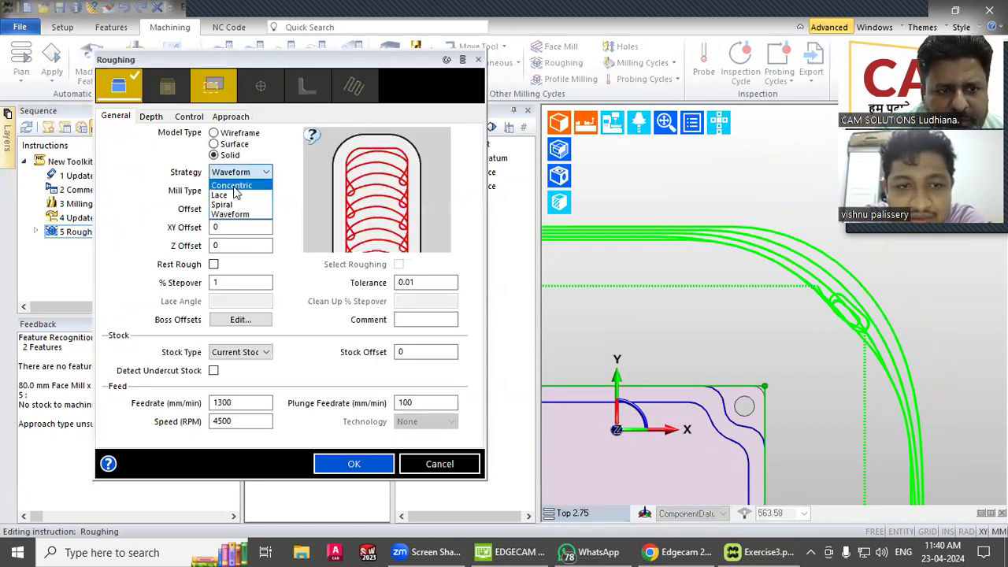
left_click(225, 205)
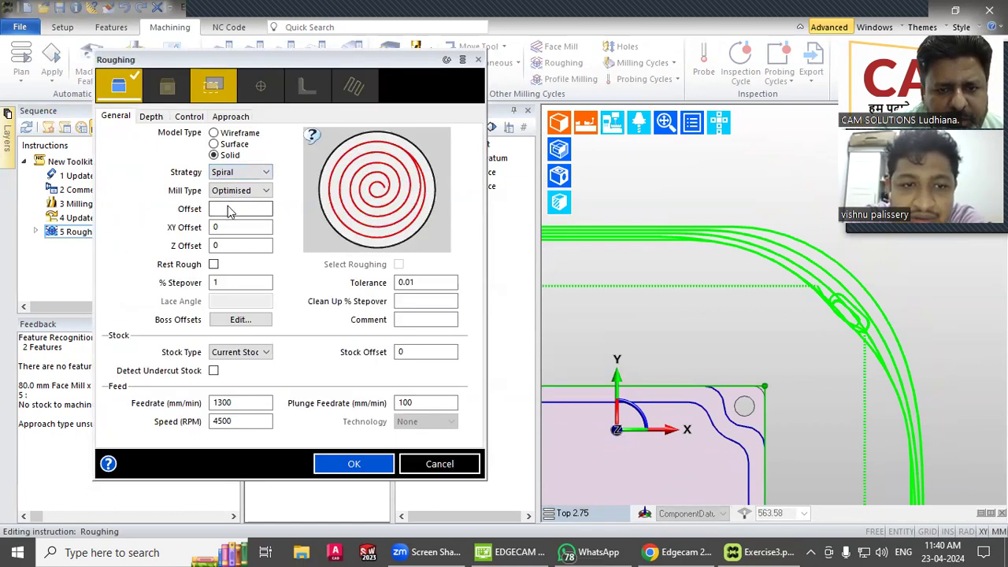
left_click(352, 465)
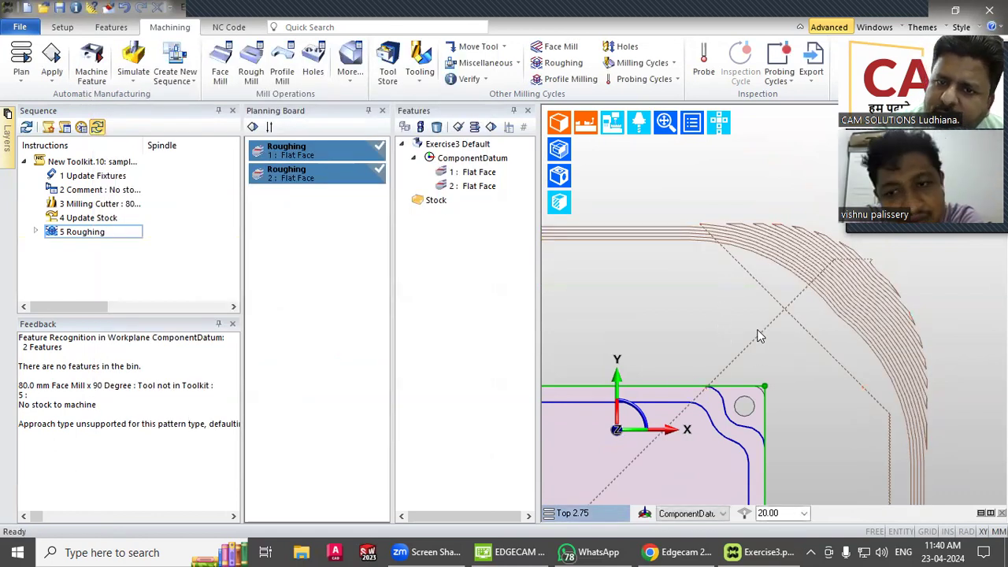
scroll(759, 337, "down", 5)
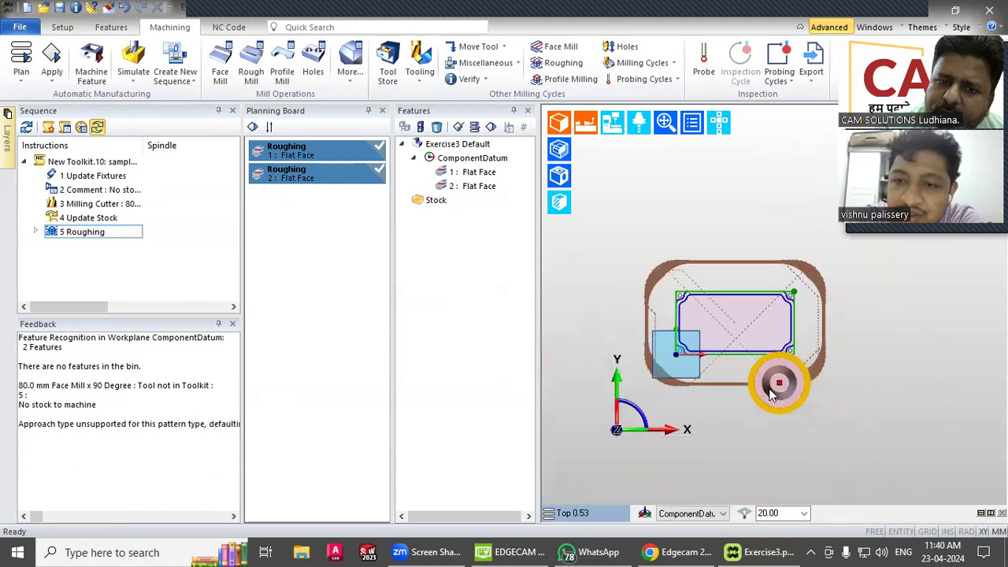
scroll(651, 355, "up", 4)
Set the Roughing instruction's % Stepover to 45 and inspect the regenerated Spiral toolpath around the part
left_click(89, 233)
double_click(88, 232)
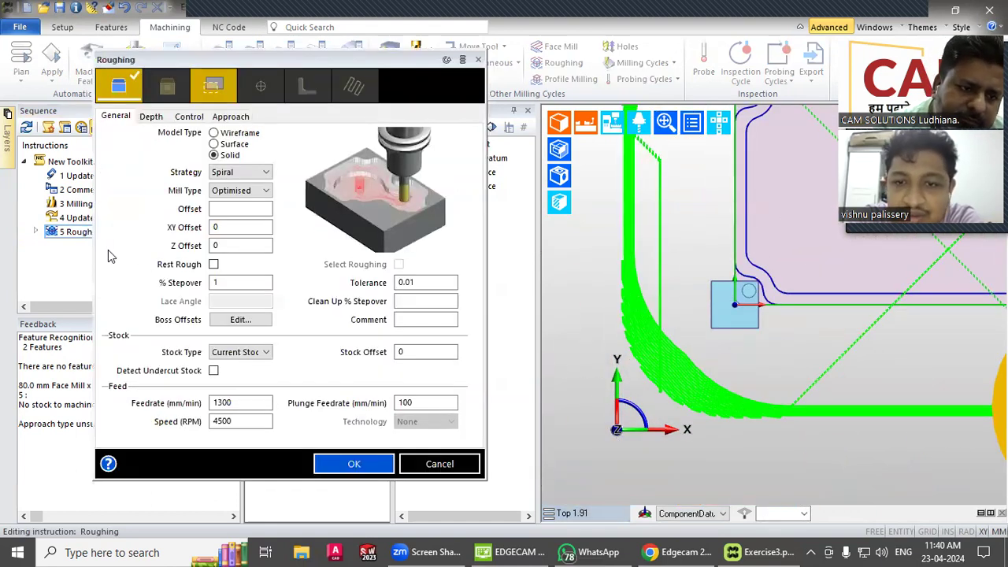
double_click(235, 283)
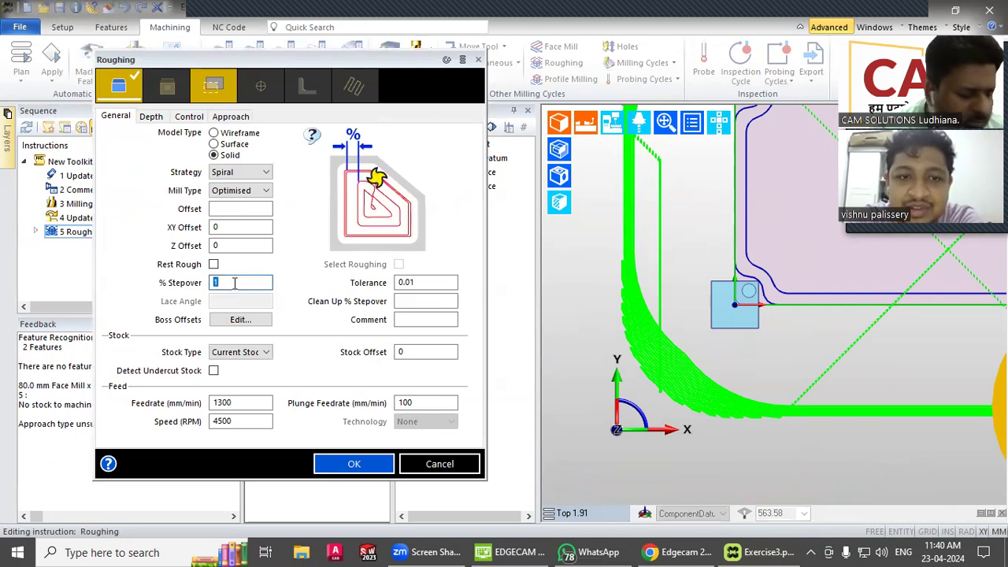
type("45")
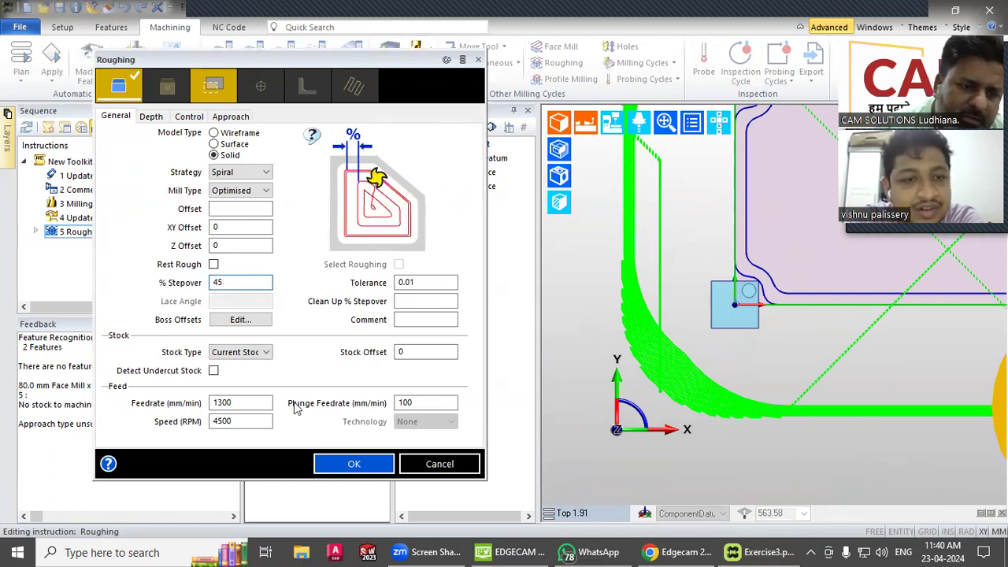
left_click(356, 467)
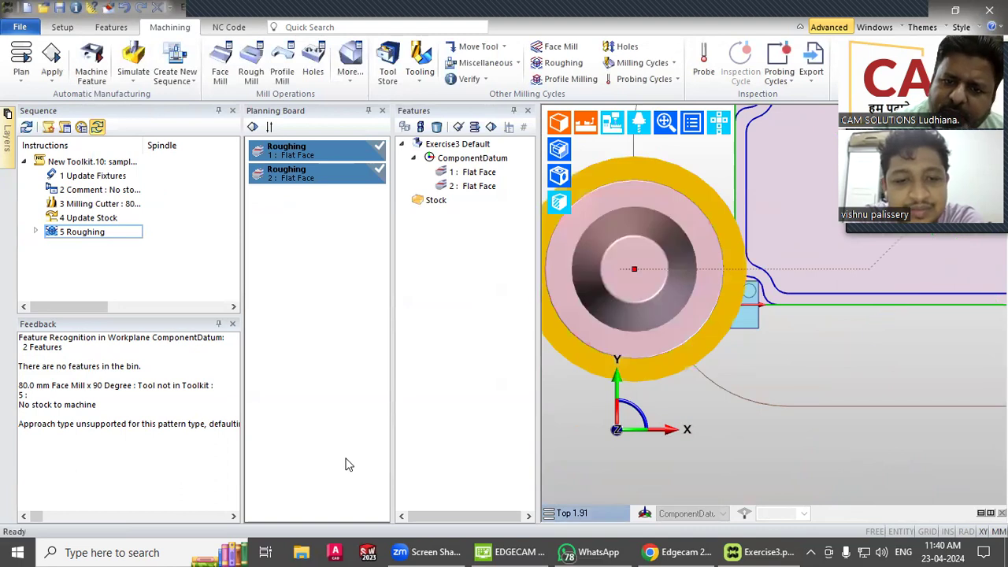
scroll(691, 407, "down", 5)
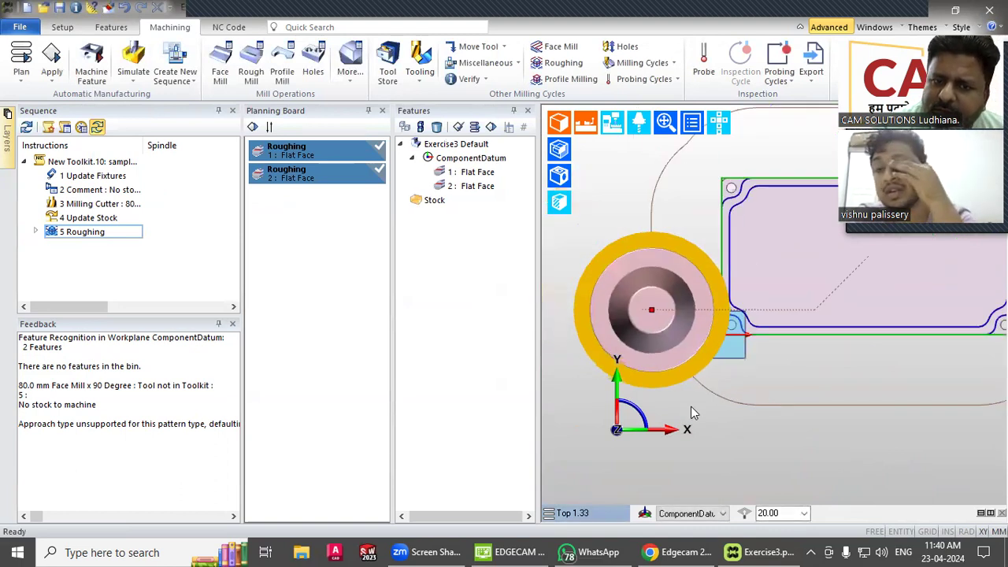
middle_click_drag(738, 409, 679, 302)
middle_click_drag(694, 402, 730, 433)
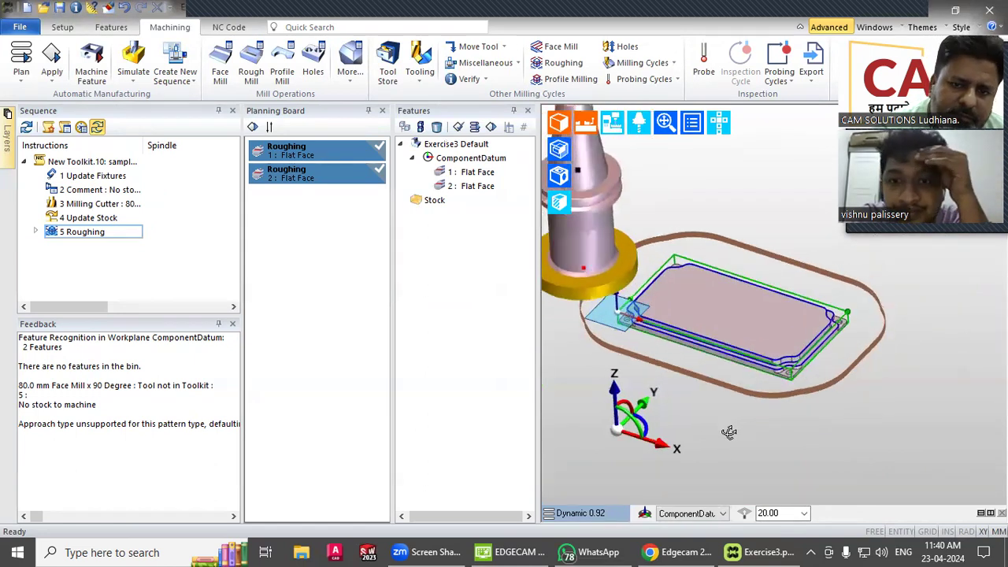
scroll(660, 306, "up", 1)
Set the Roughing instruction's Cut Increment to 10 and regenerate the toolpath
double_click(77, 235)
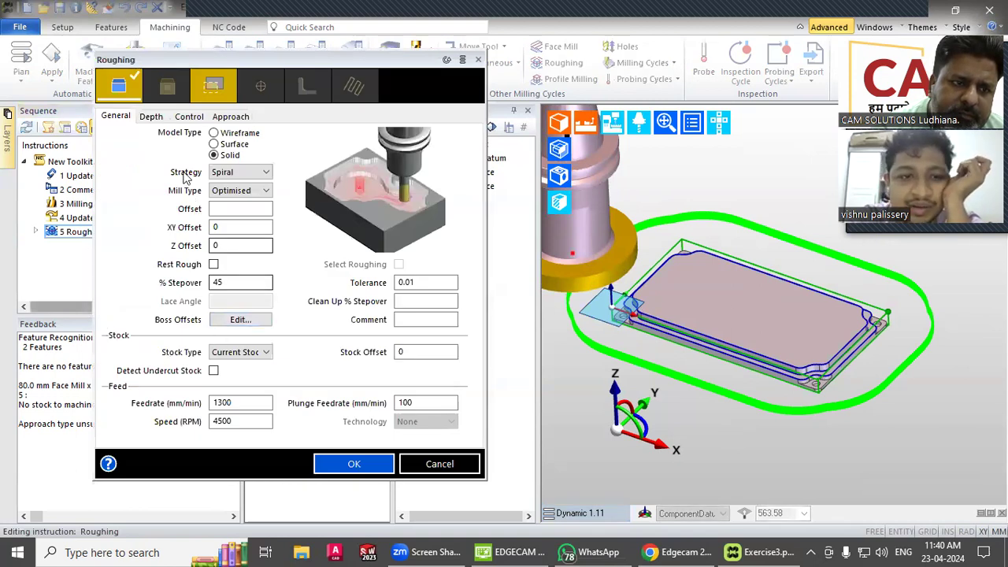
left_click(151, 118)
double_click(238, 338)
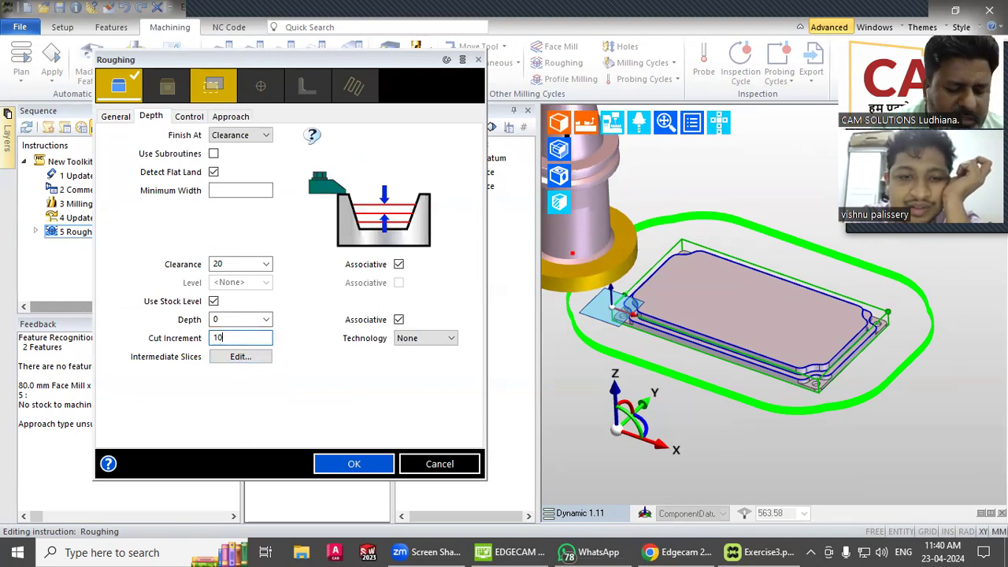
left_click(343, 464)
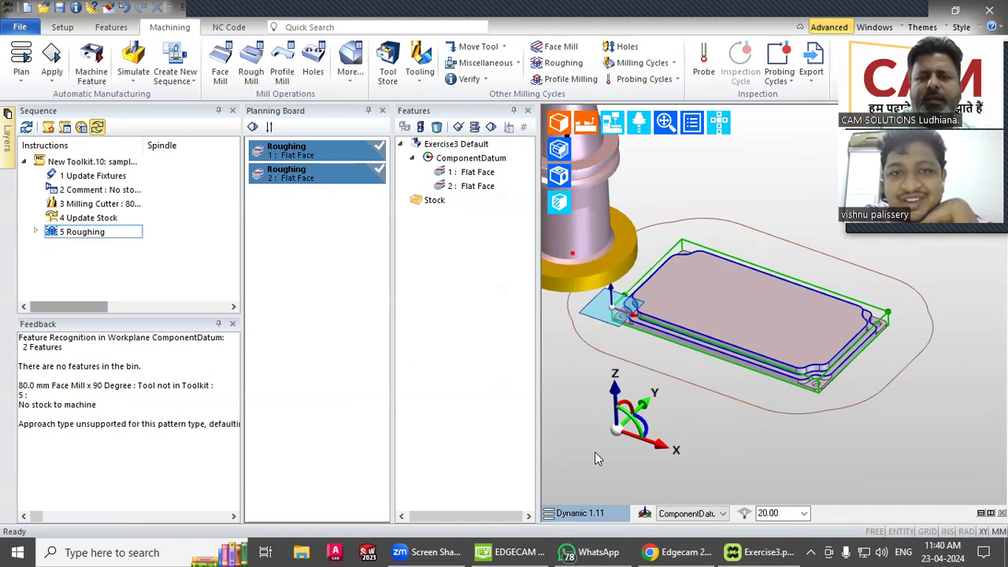
scroll(634, 385, "down", 3)
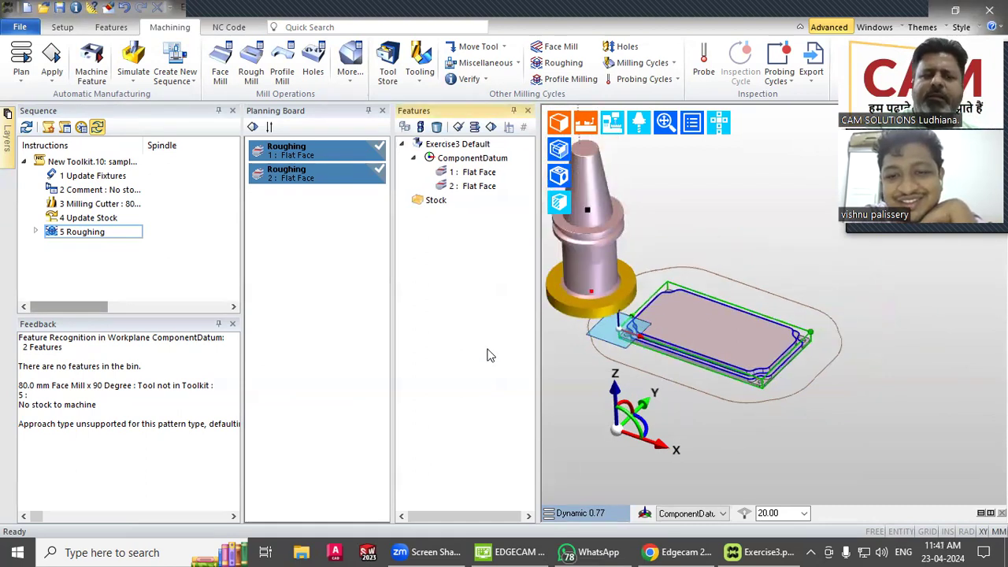
Highlight the second Flat Face feature and the Roughing instruction to examine the toolpath against the part's faces
left_click(482, 186)
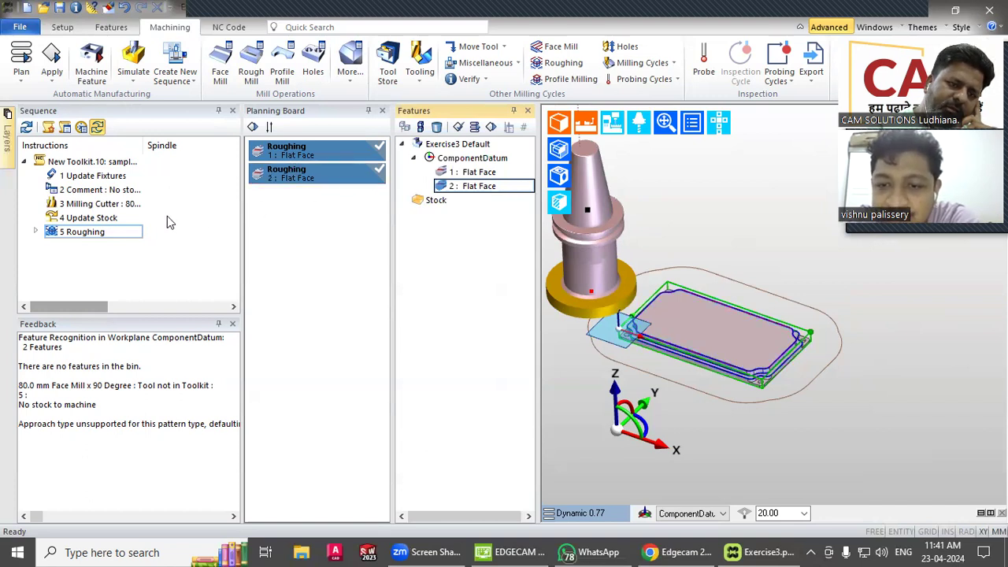
left_click(83, 235)
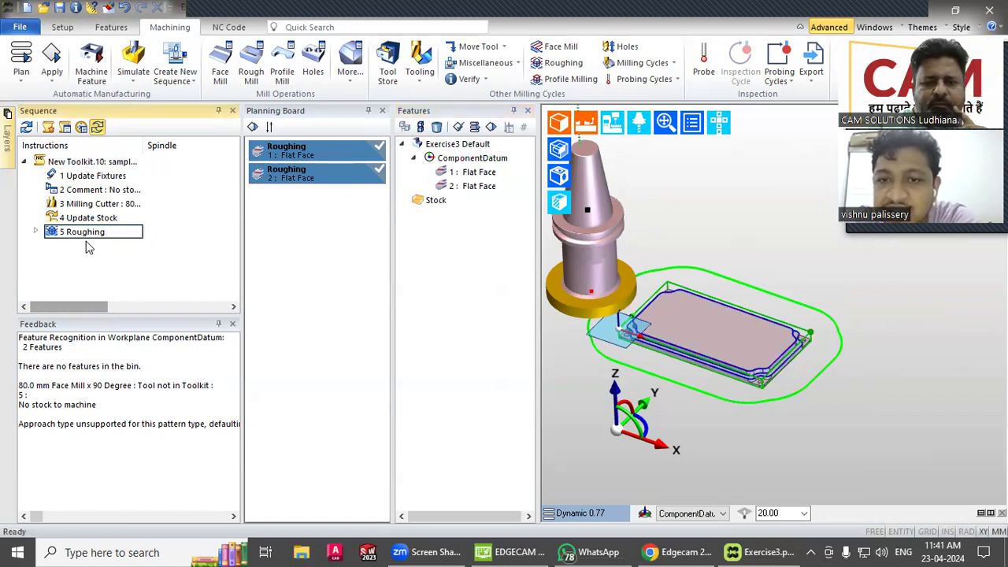
scroll(680, 364, "up", 3)
scroll(679, 360, "up", 2)
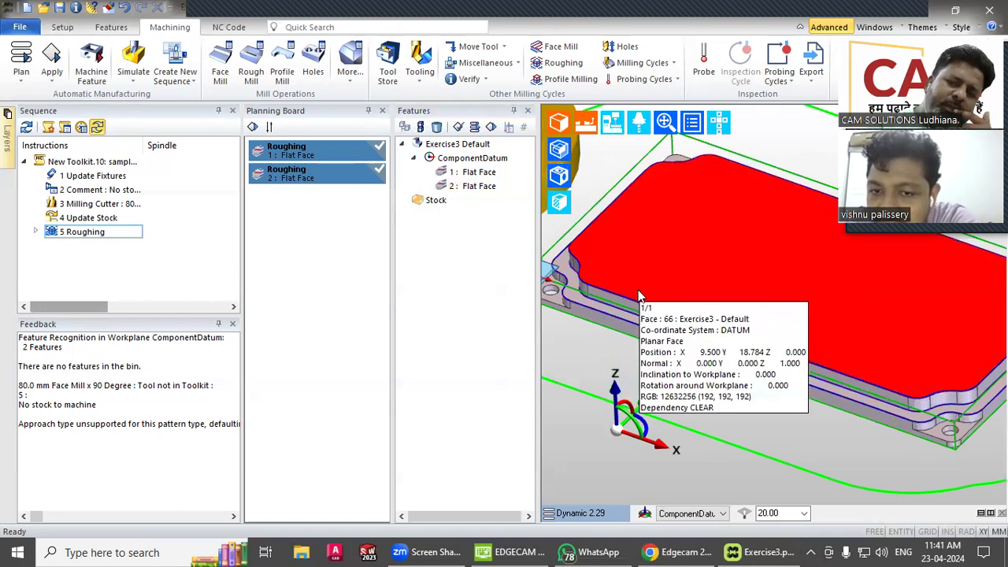
scroll(640, 297, "down", 2)
scroll(637, 311, "down", 1)
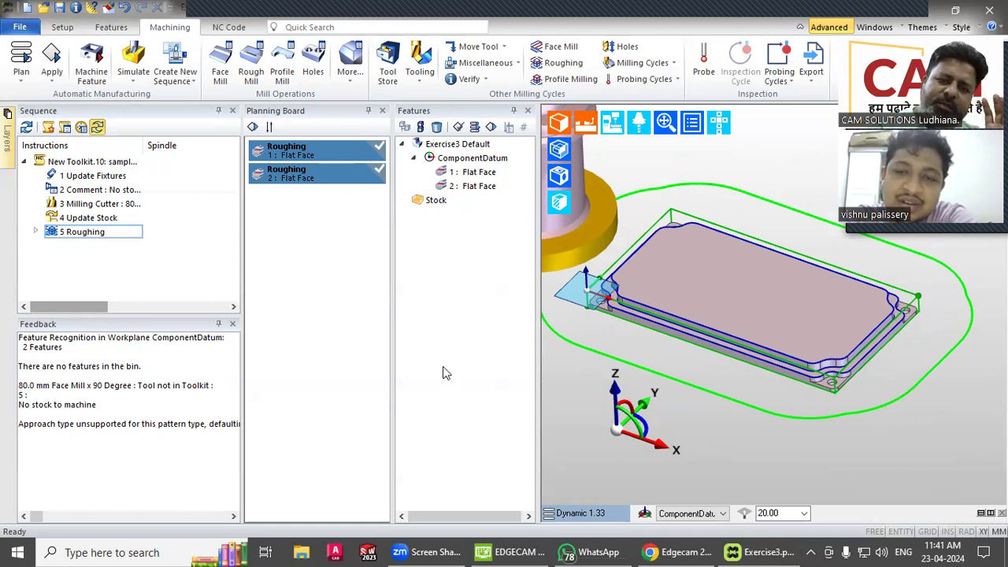
Edit the stock box so that its Z Max offset is 5
left_click(436, 200)
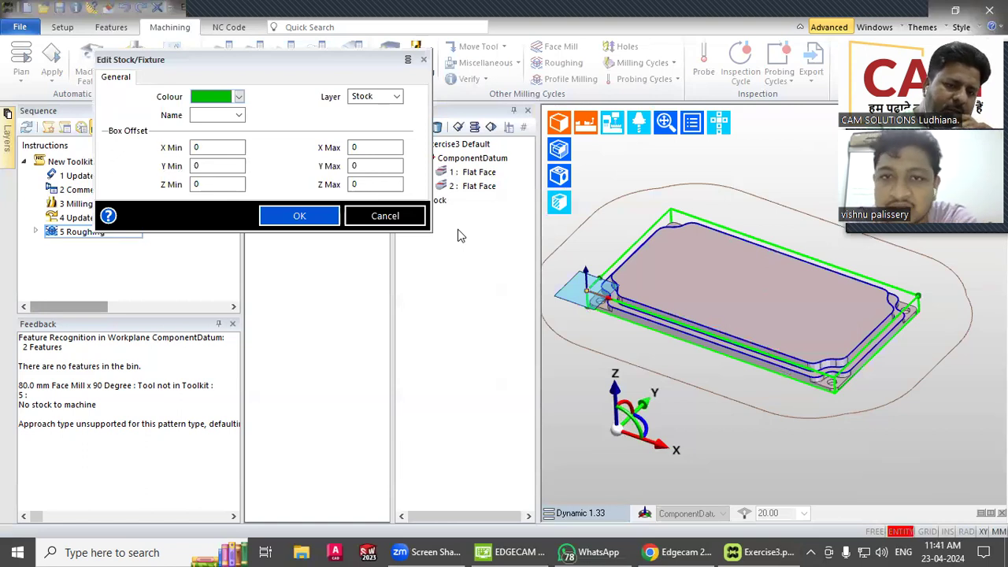
double_click(375, 185)
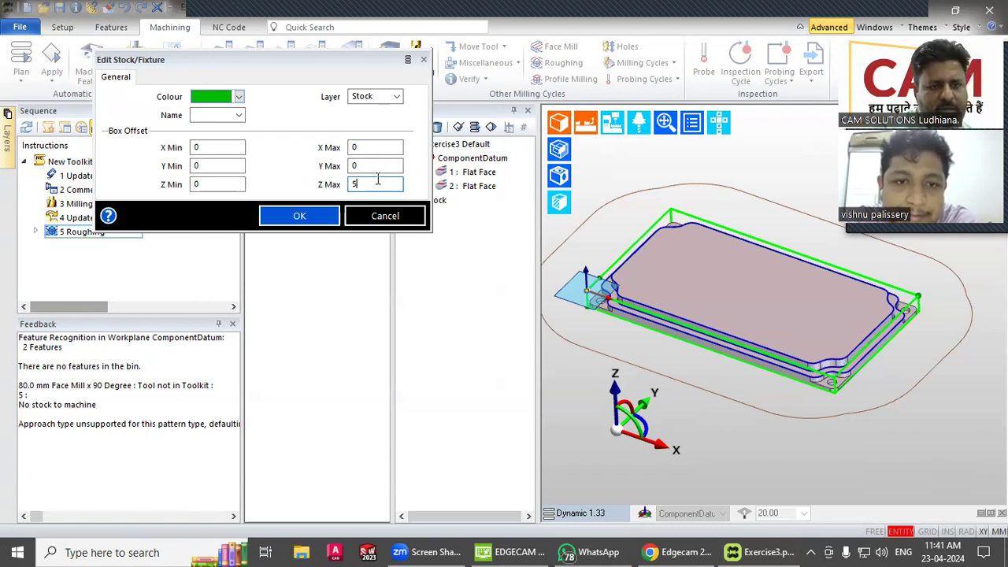
left_click(377, 166)
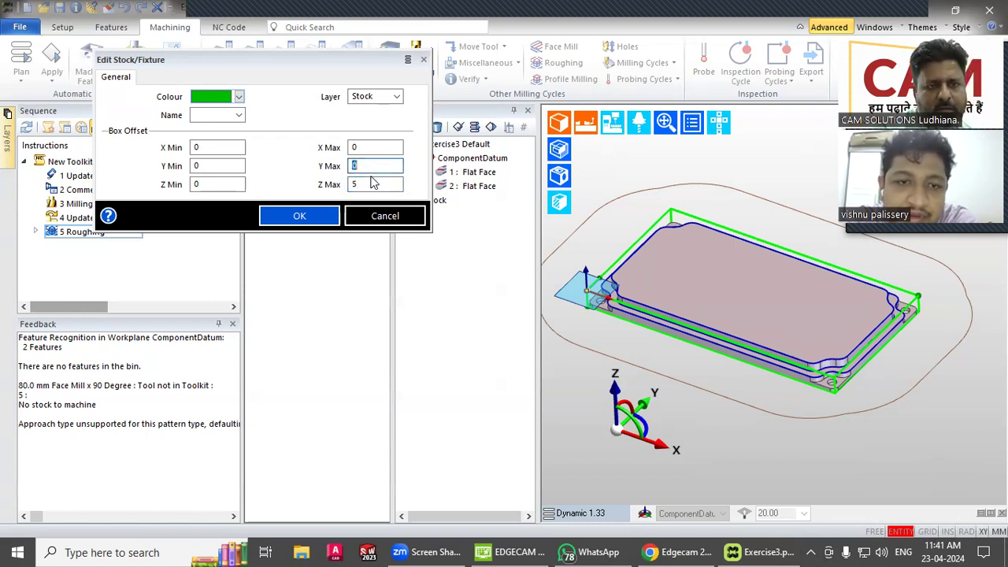
left_click(333, 217)
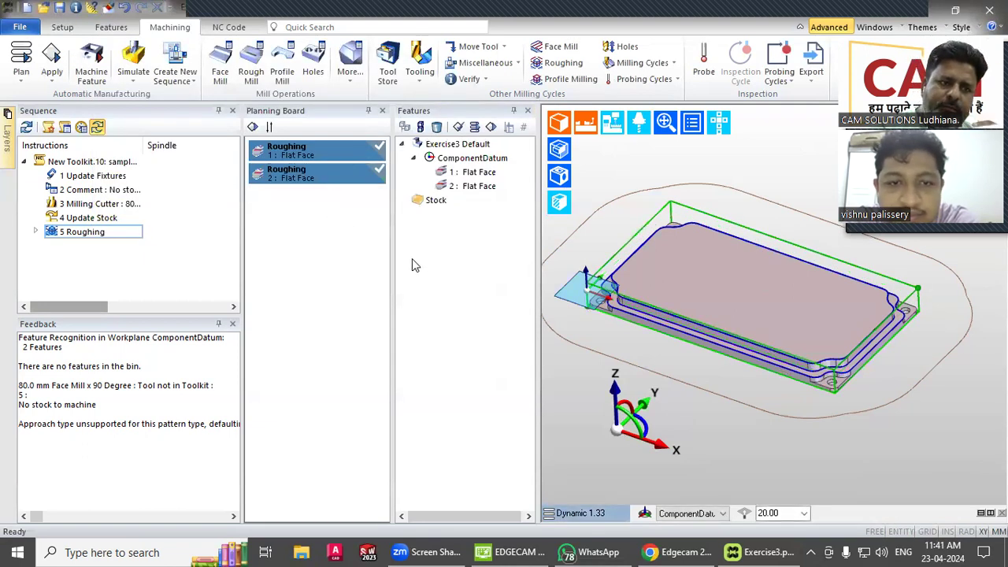
Apply both planned Flat Face Roughing strategies again, accepting that they have already been applied
left_click(268, 148)
left_click(252, 127)
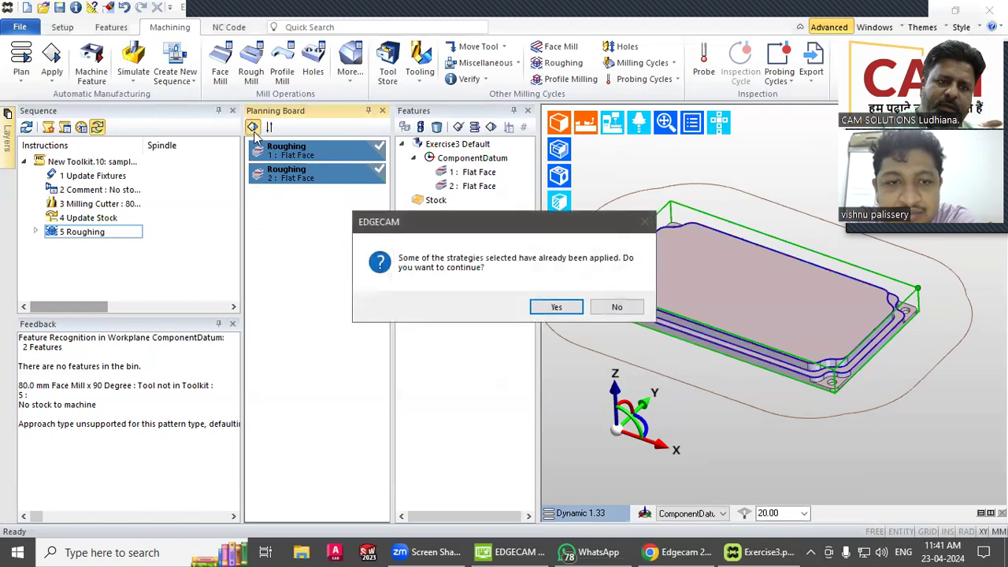
left_click(555, 308)
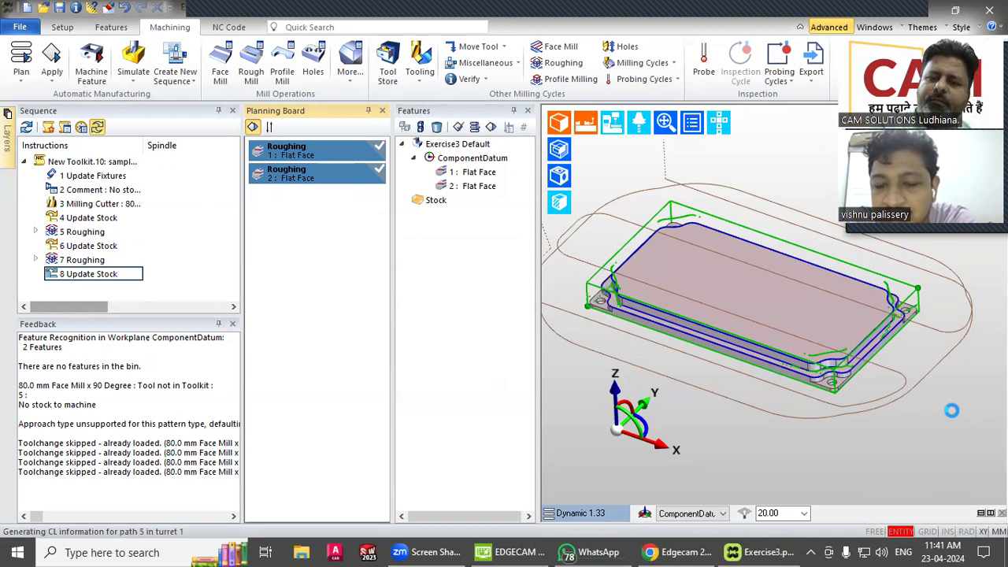
Simulate Roughing instructions 5, 7 and 9 one after another to compare their tool movements
left_click(91, 237)
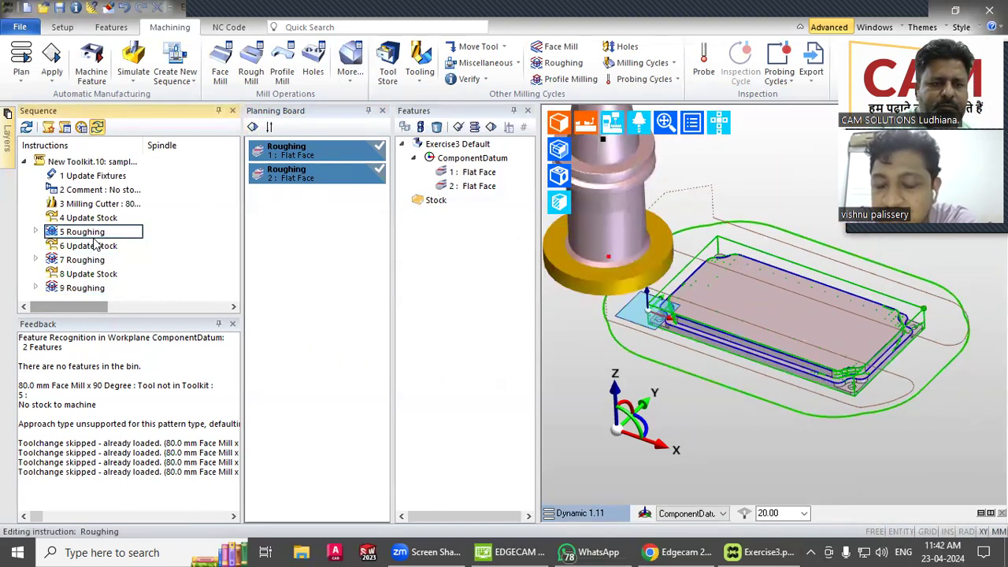
right_click(72, 234)
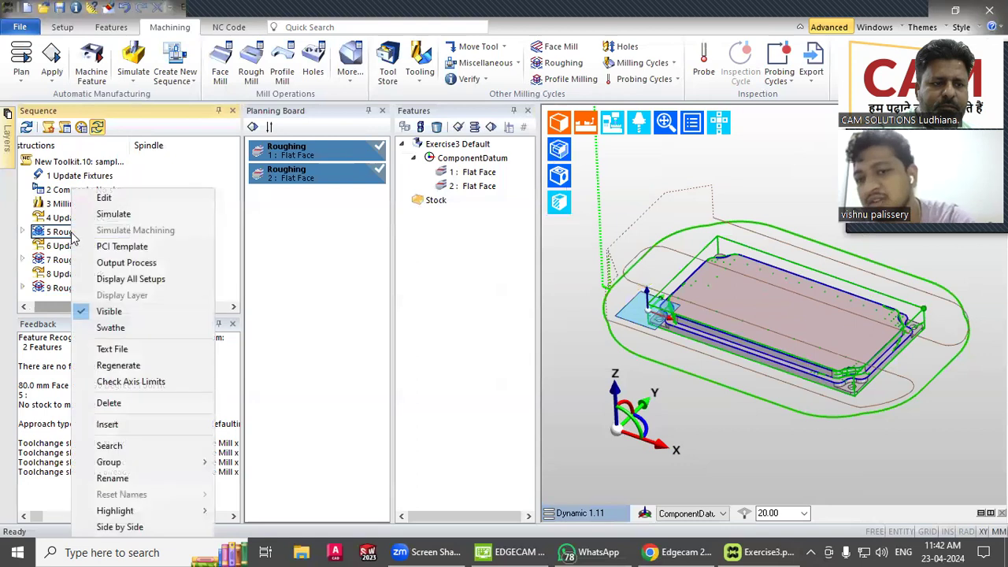
left_click(120, 218)
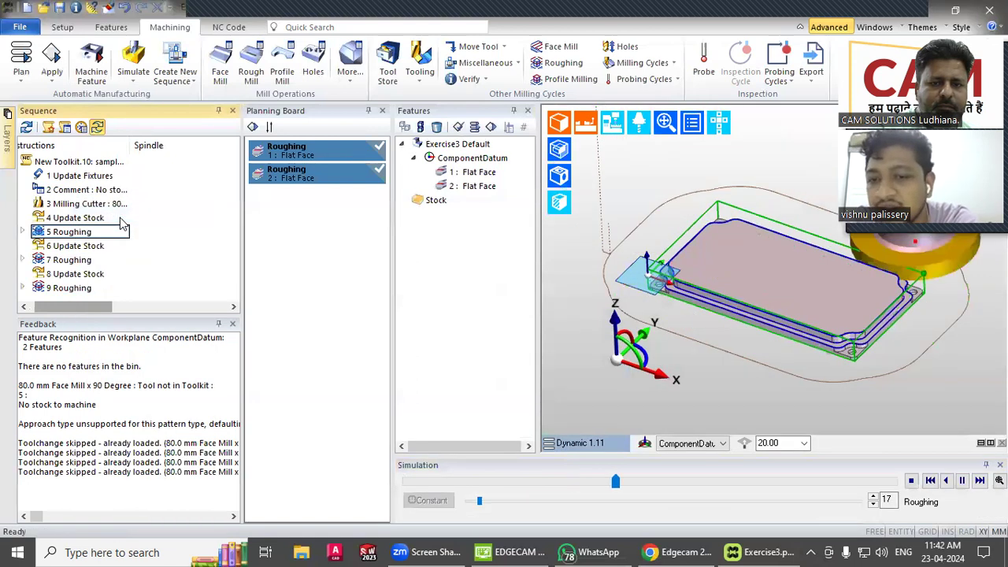
left_click(72, 262)
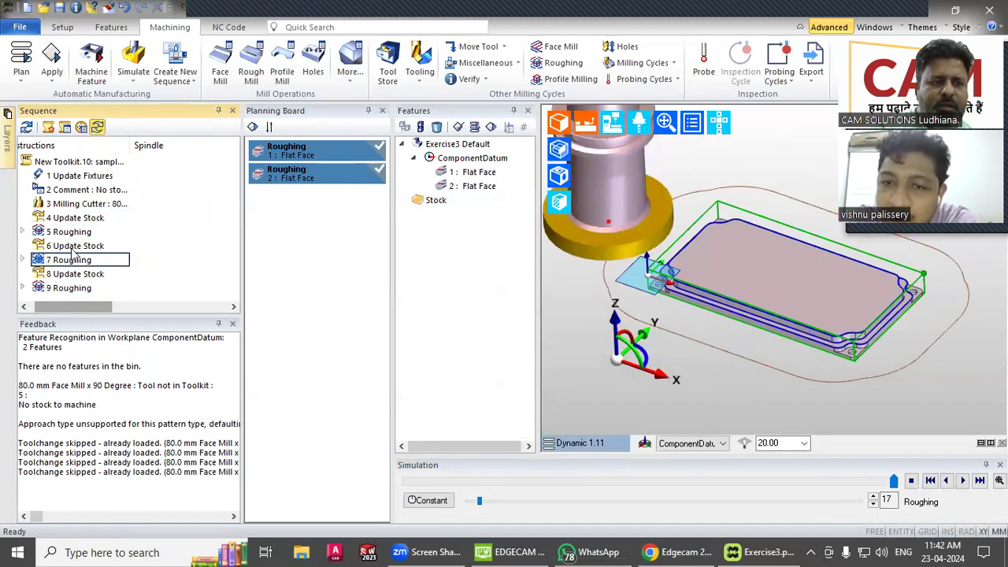
right_click(74, 264)
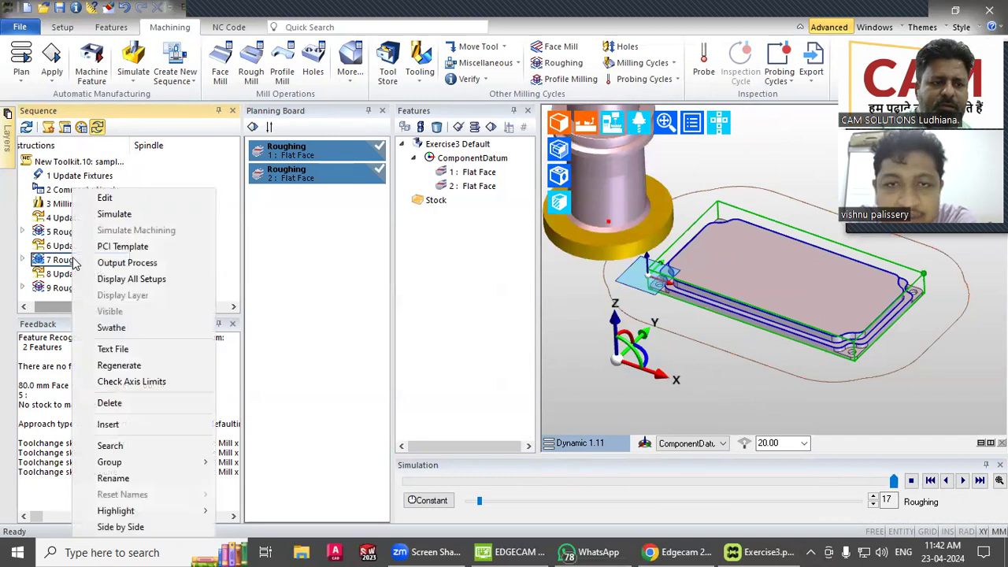
left_click(108, 215)
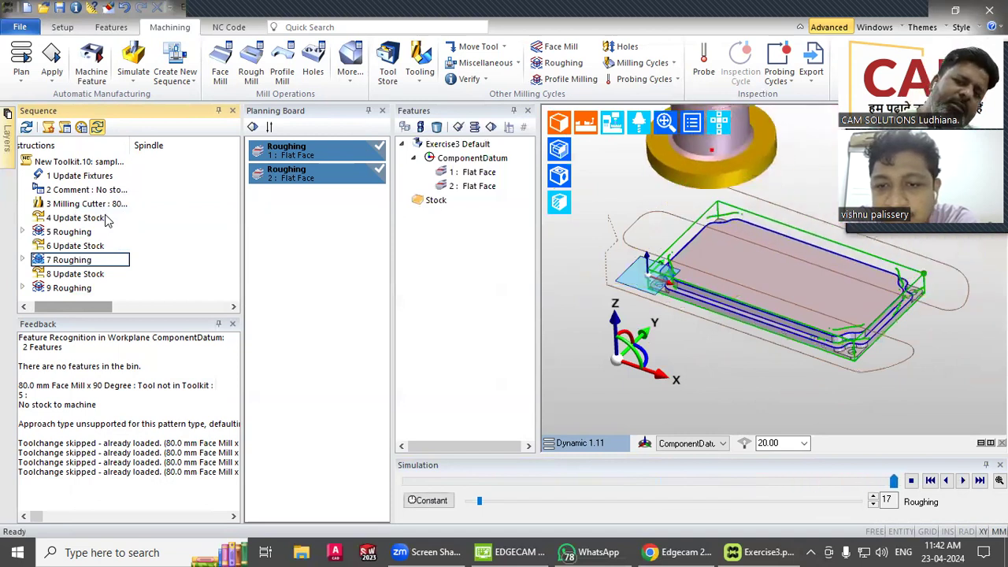
left_click(75, 287)
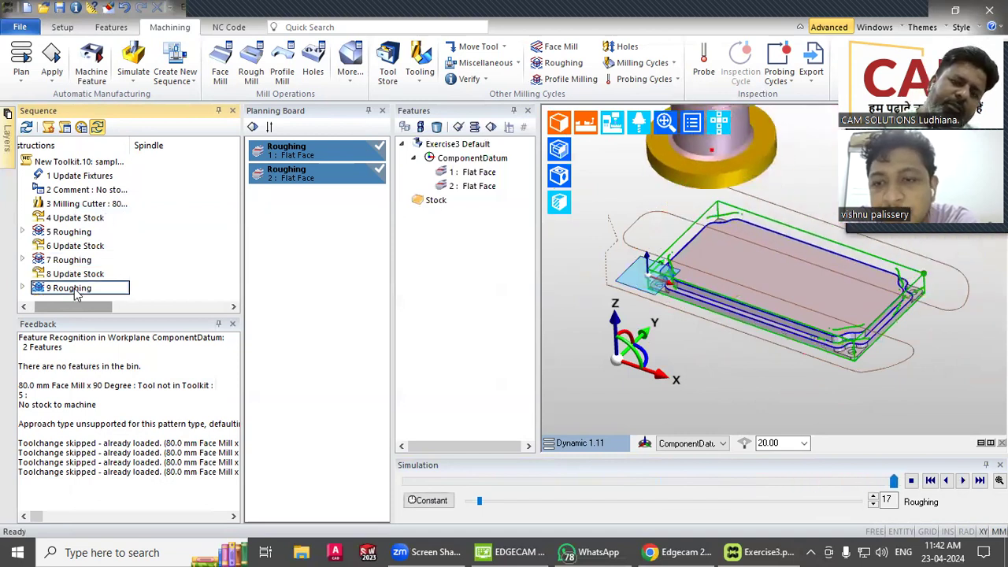
right_click(79, 286)
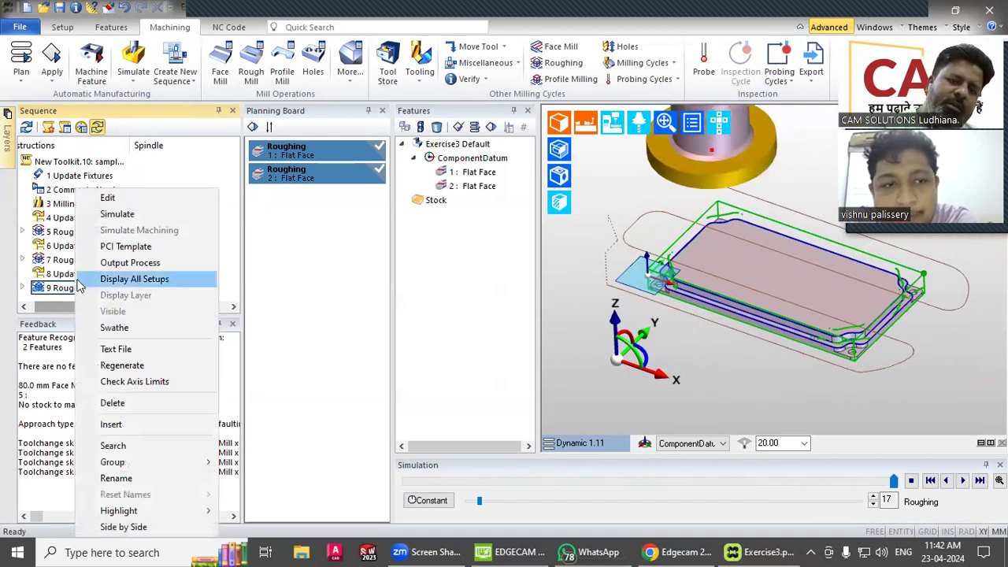
left_click(111, 214)
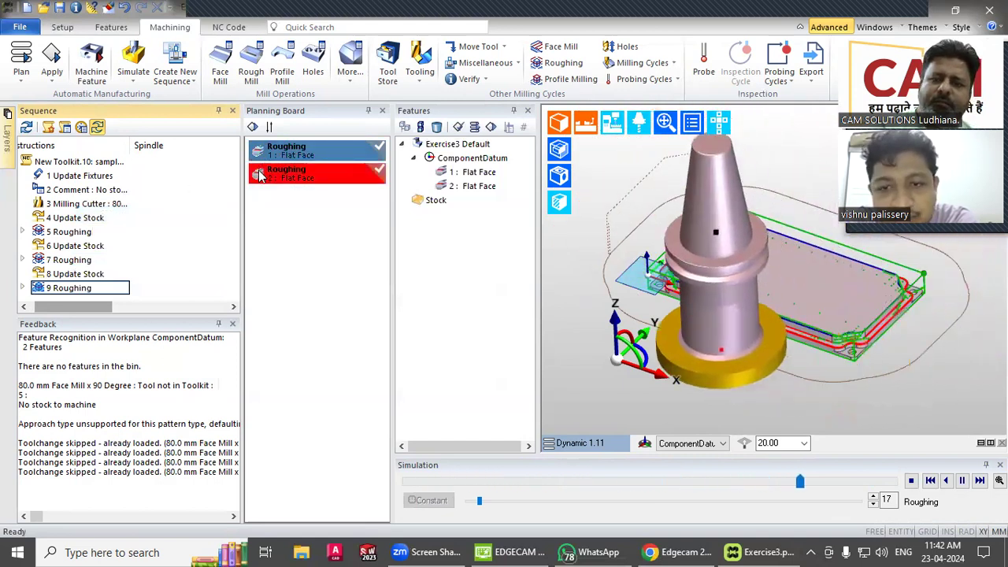
Highlight the stock and inspect its box around the part
left_click(431, 202)
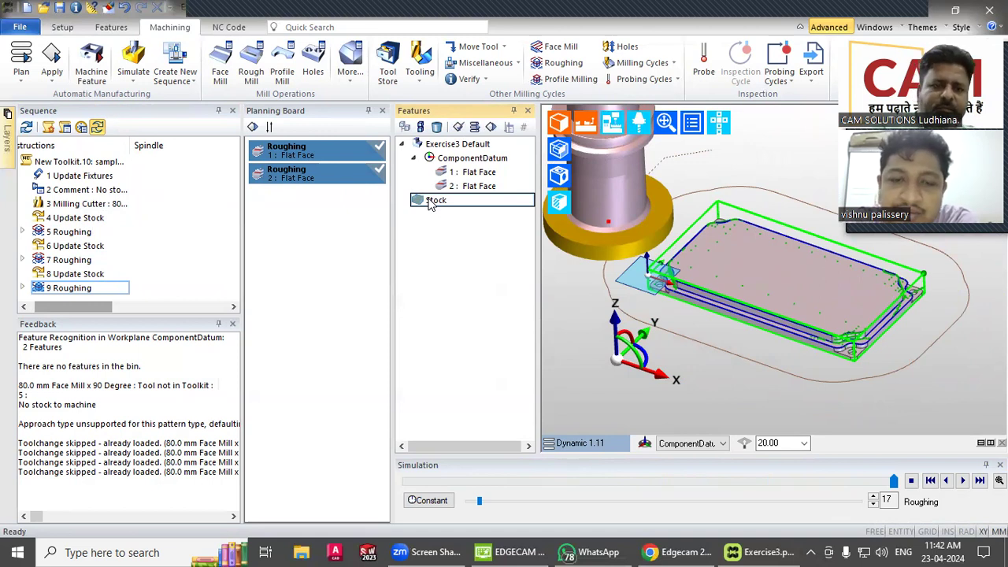
scroll(669, 310, "down", 2)
scroll(710, 227, "up", 2)
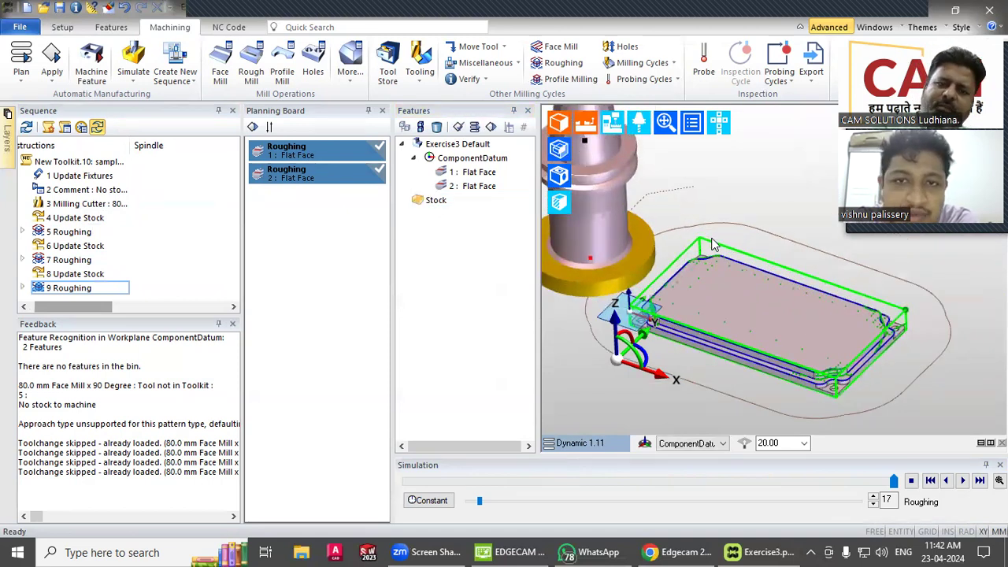
mouse_move(712, 242)
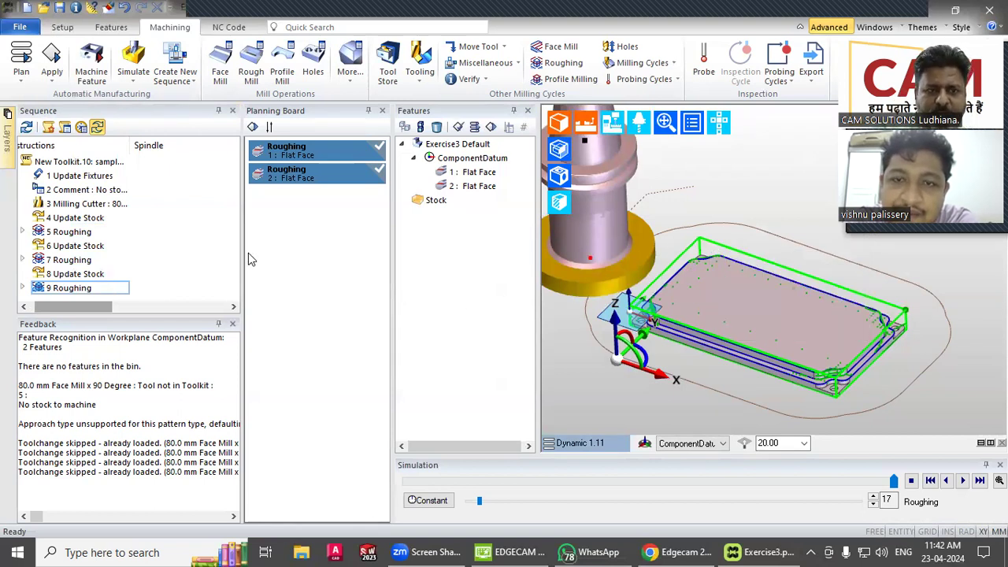
Widen the graphics area and delete the older Roughing instruction 5 from the machining sequence
left_click_drag(240, 252, 168, 240)
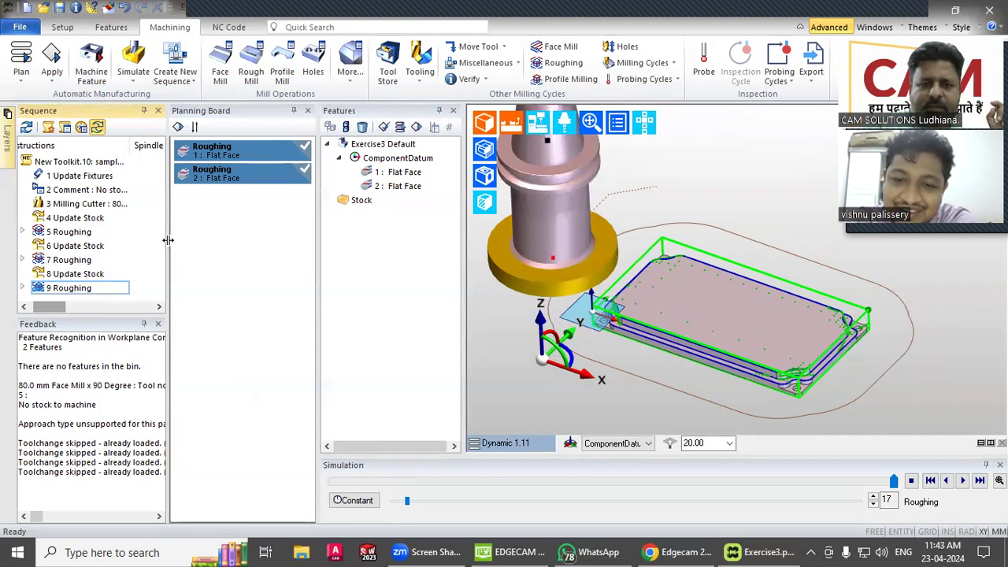
left_click(71, 233)
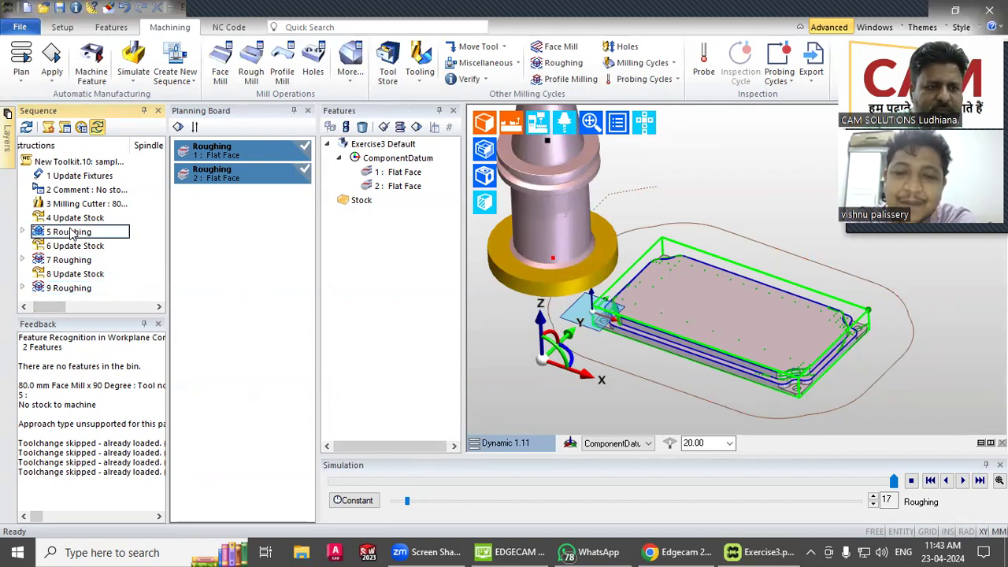
right_click(71, 233)
left_click(118, 404)
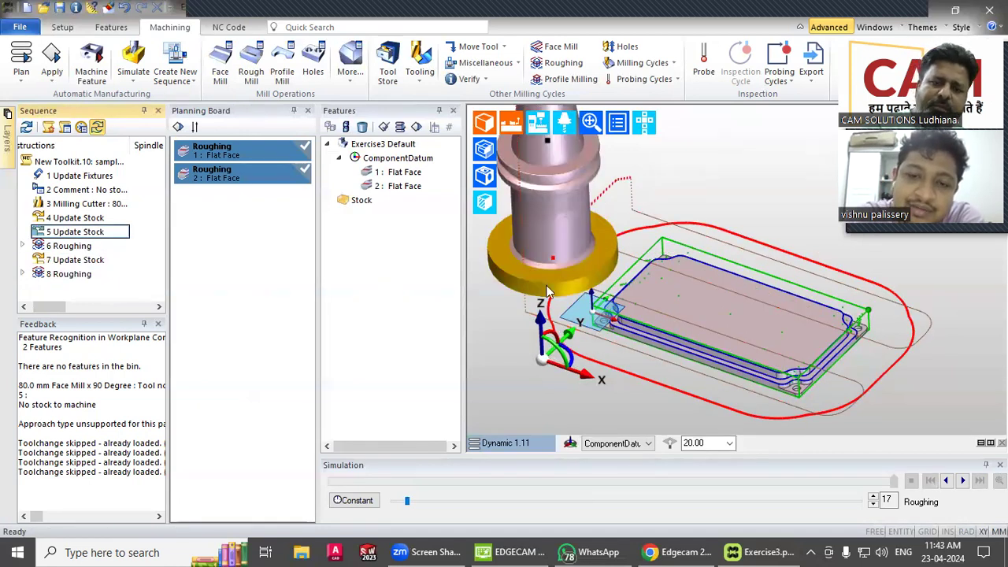
Replace the milling cutter in instruction 3 with the 50.0 mm Face Mill x 90 Degree from the unfiltered tool store
left_click(77, 204)
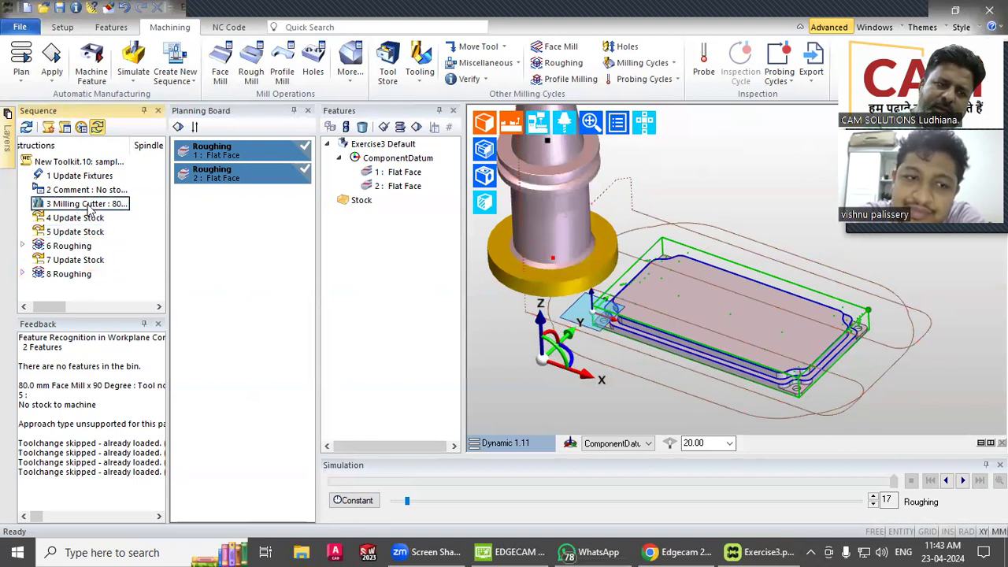
double_click(88, 205)
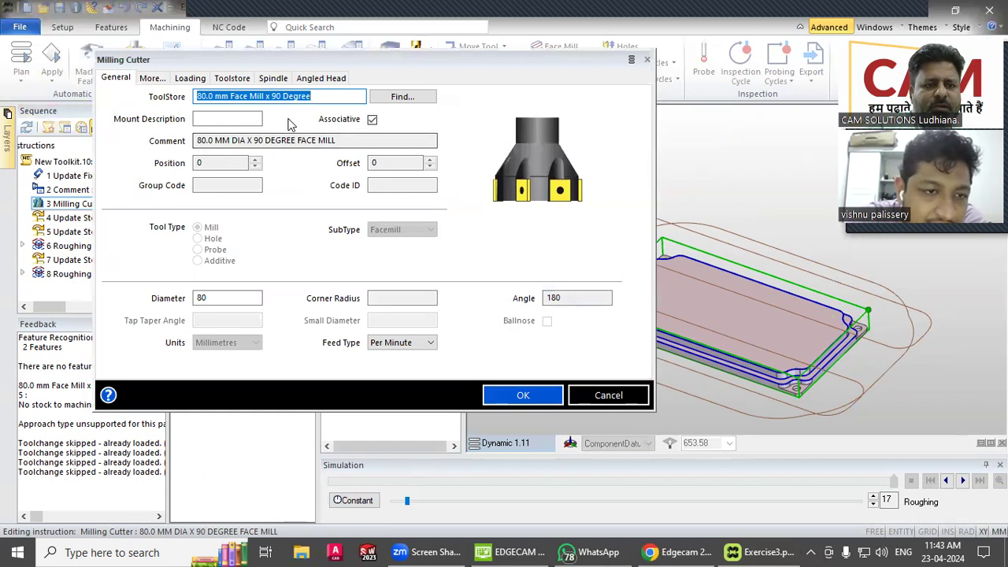
left_click(431, 98)
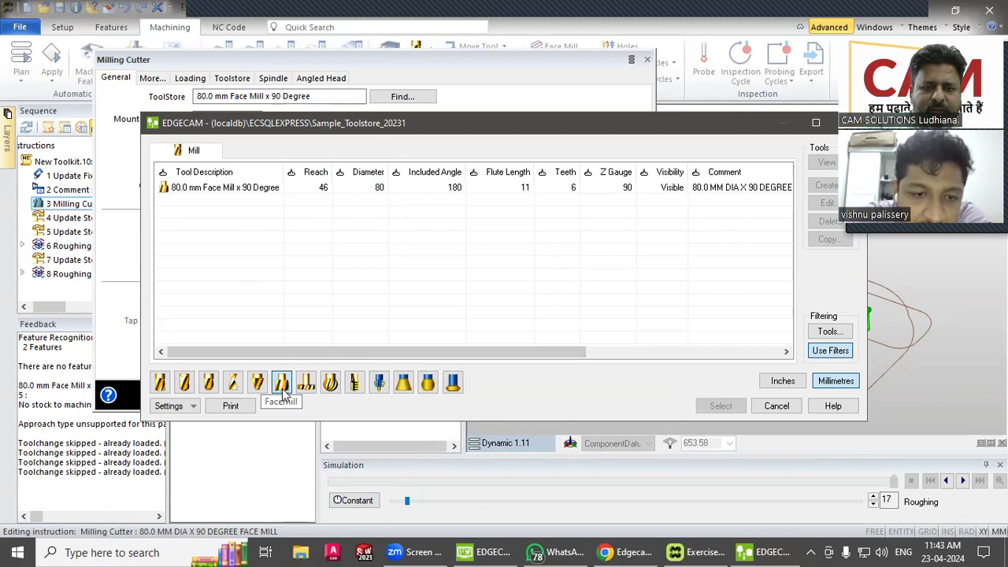
left_click(827, 356)
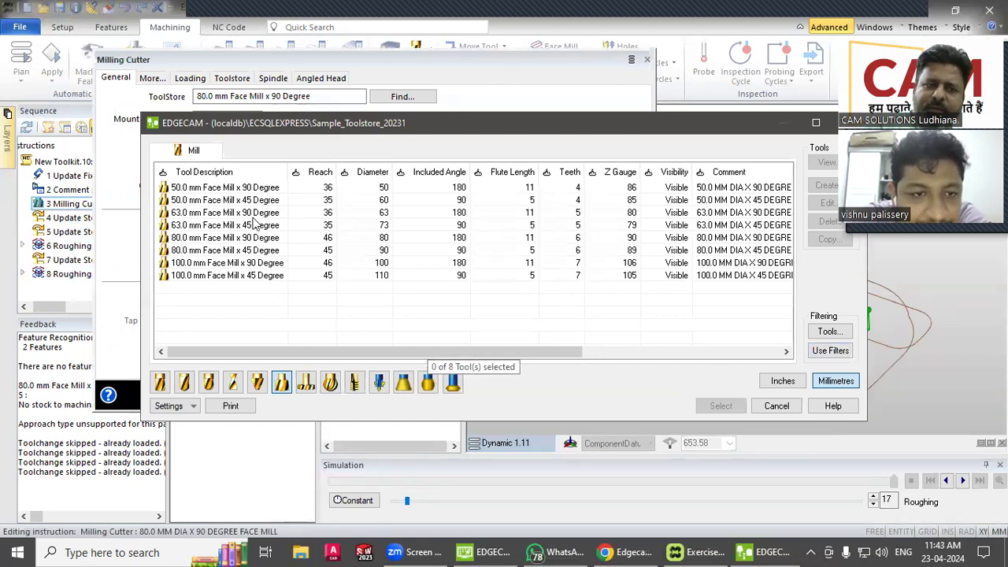
left_click(237, 188)
left_click(721, 406)
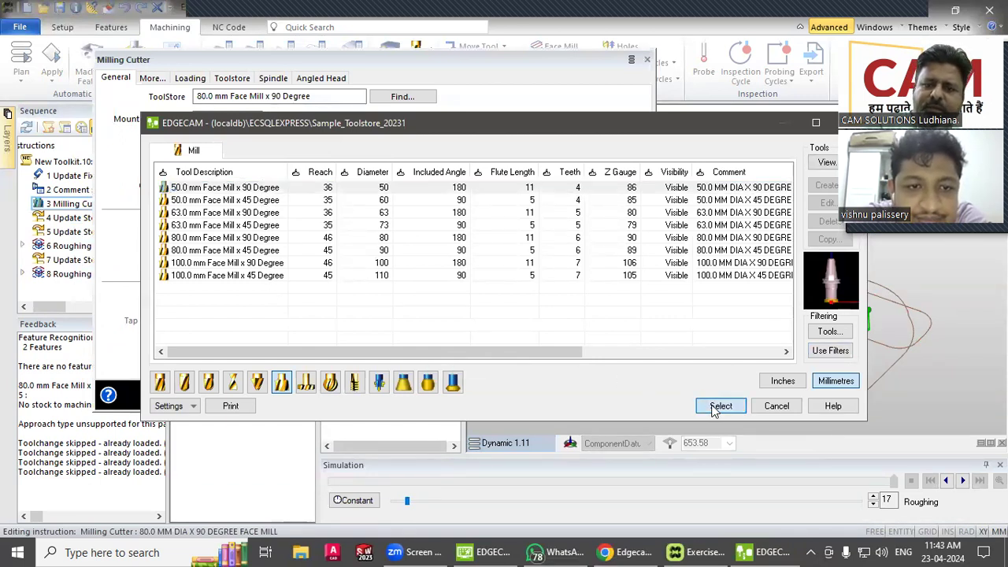
left_click(540, 404)
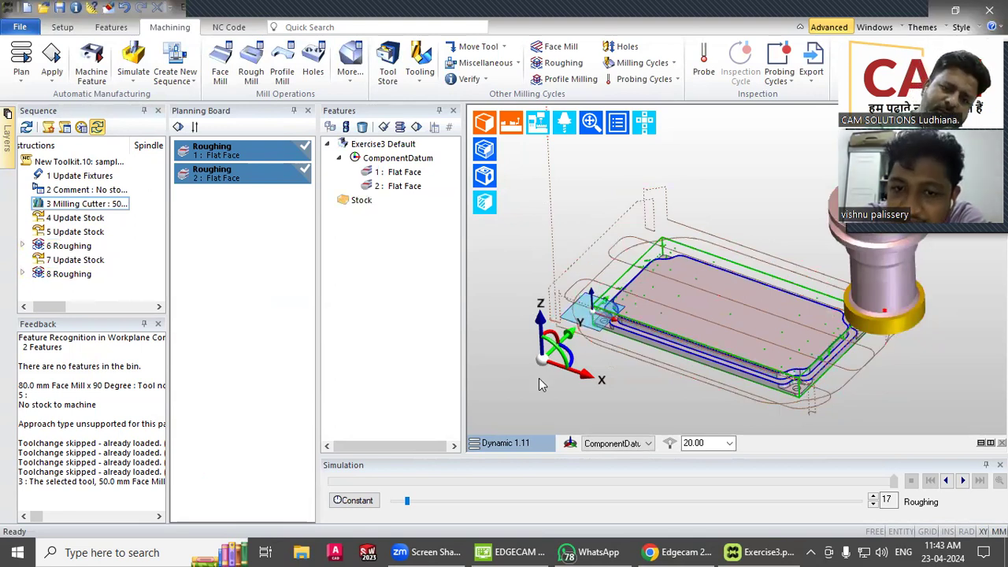
Change the strategy of Roughing instruction 6 to Concentric
middle_click_drag(683, 403, 674, 366)
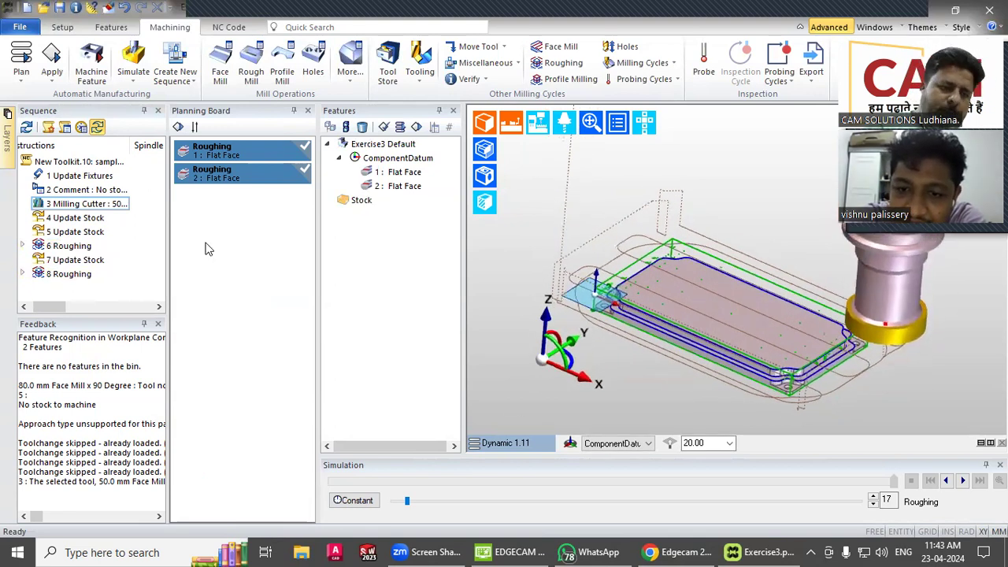
left_click(58, 247)
right_click(57, 250)
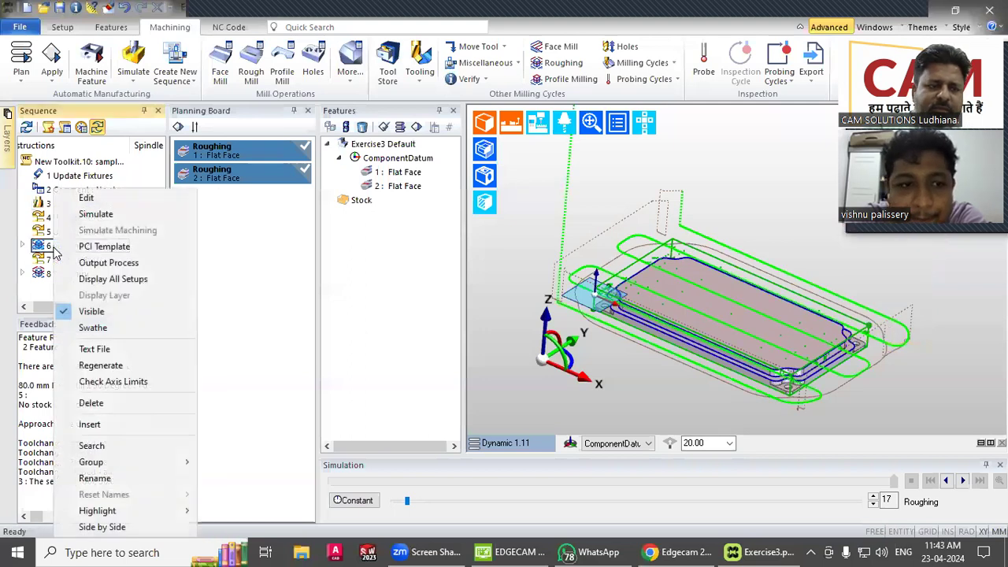
left_click(88, 199)
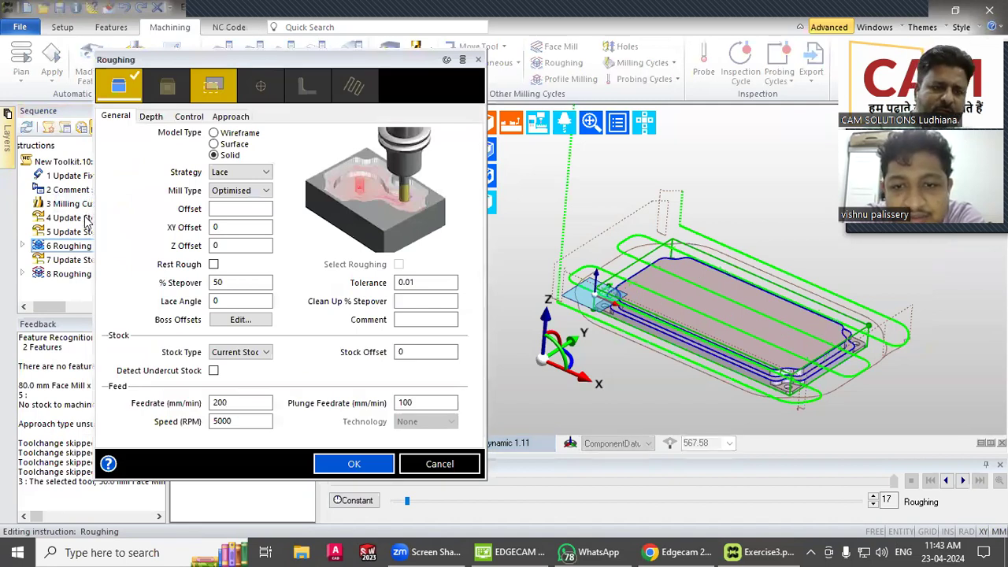
left_click(240, 177)
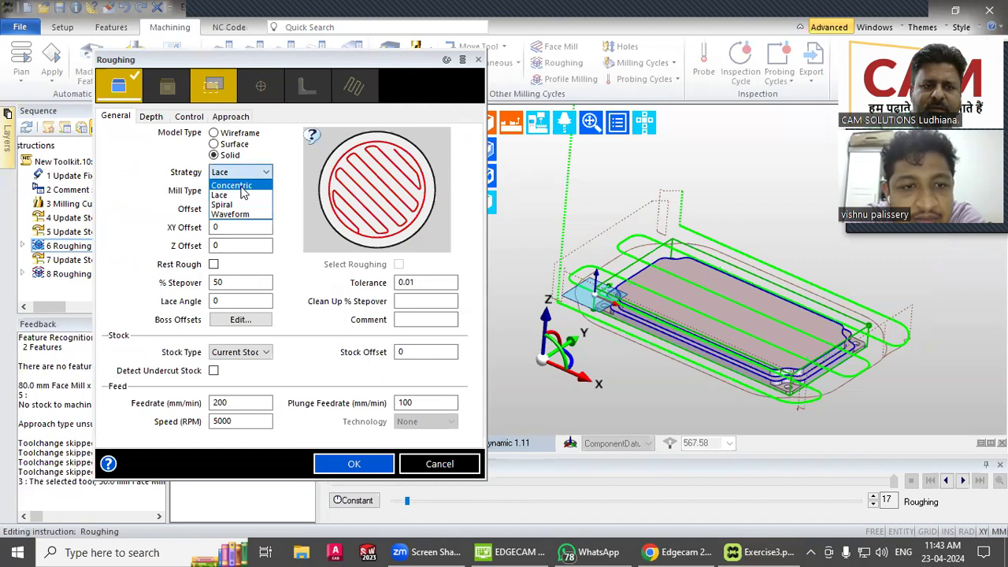
left_click(241, 192)
left_click(352, 464)
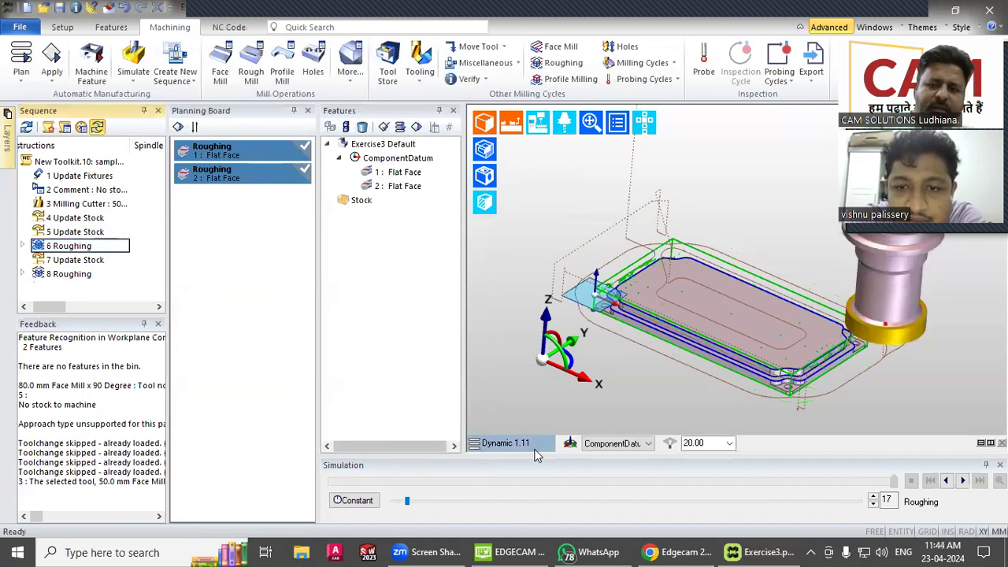
Change the strategy of Roughing instruction 6 to Spiral
double_click(70, 246)
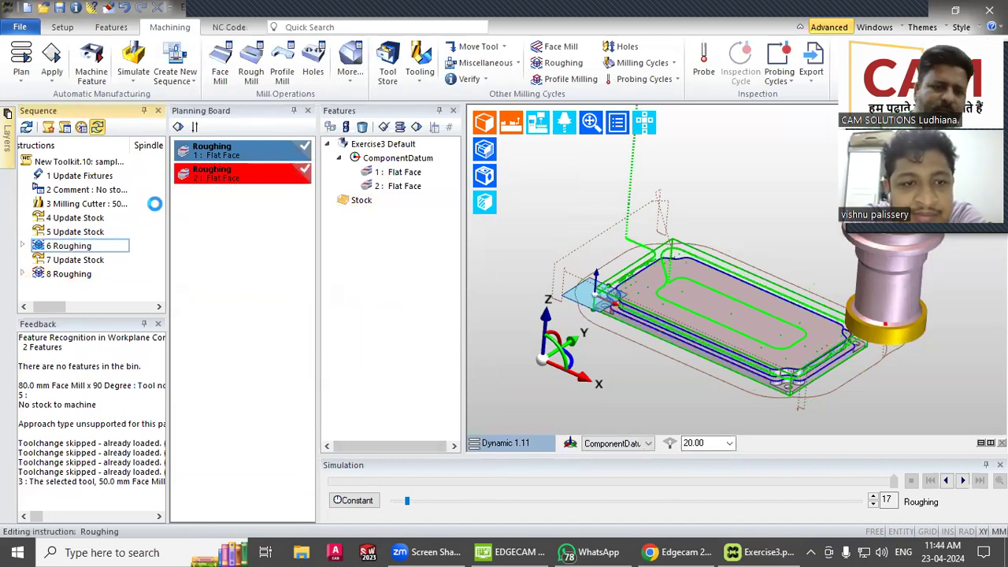
left_click(242, 172)
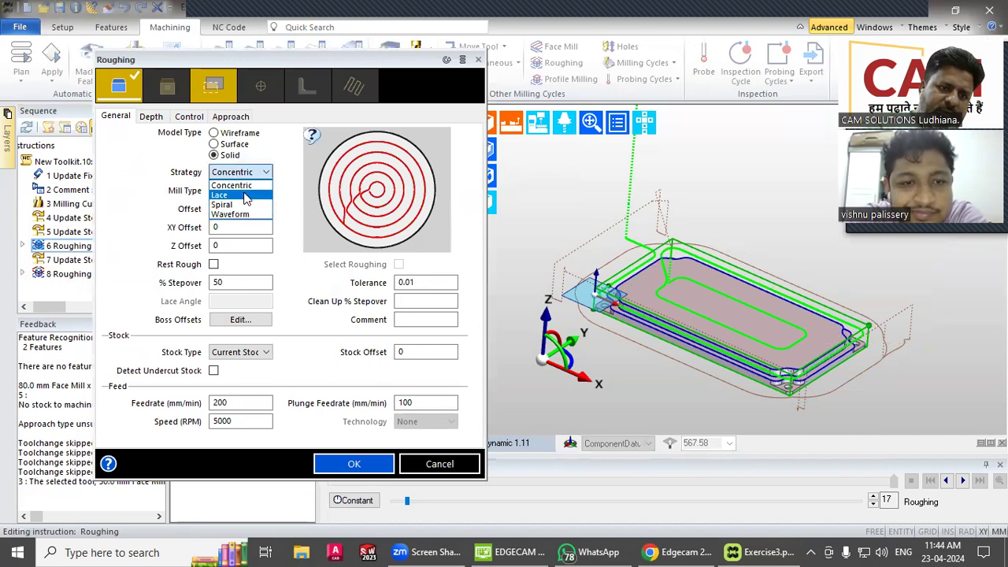
left_click(229, 204)
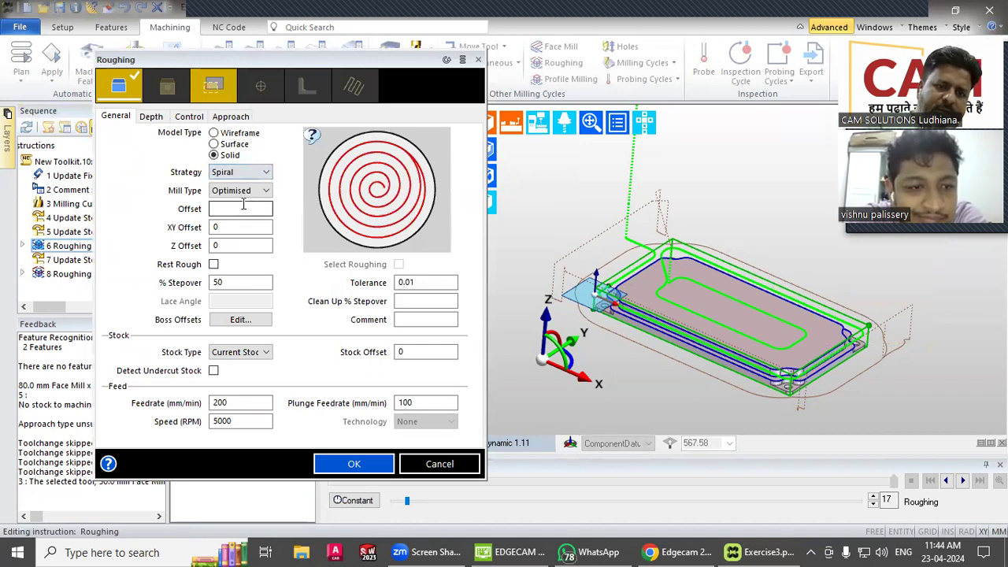
left_click(351, 467)
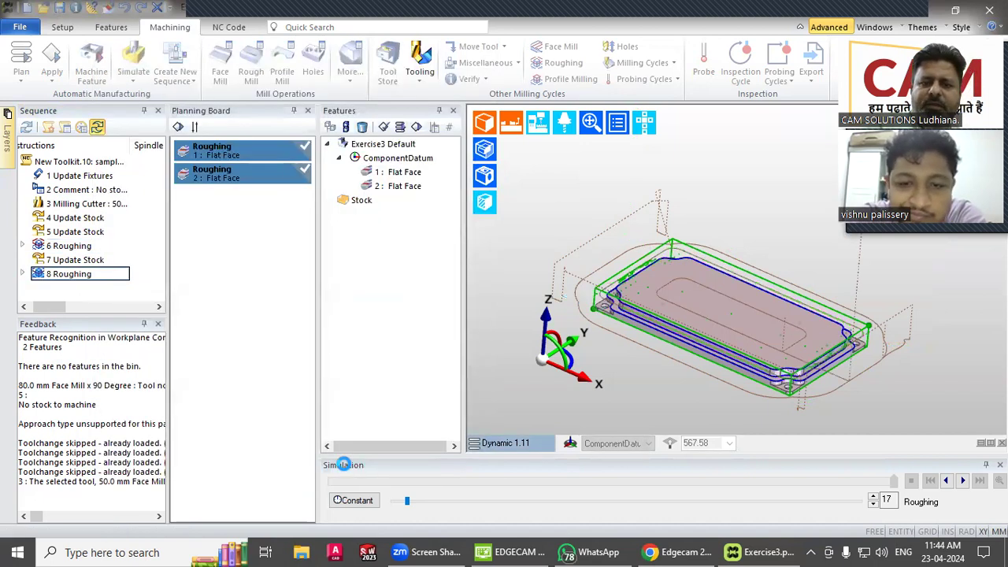
Set the % Stepover of Roughing instruction 6 to 12
double_click(69, 246)
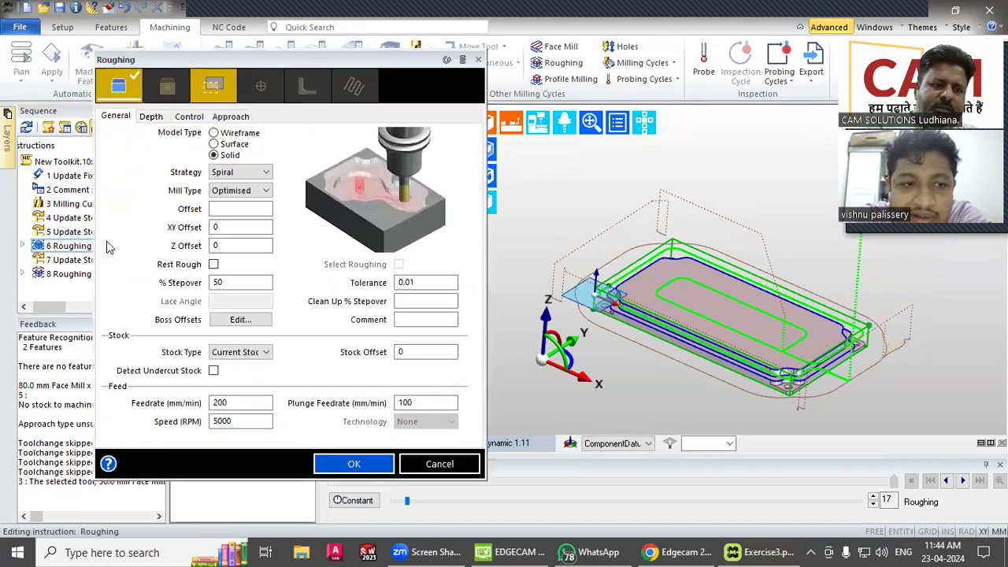
double_click(233, 277)
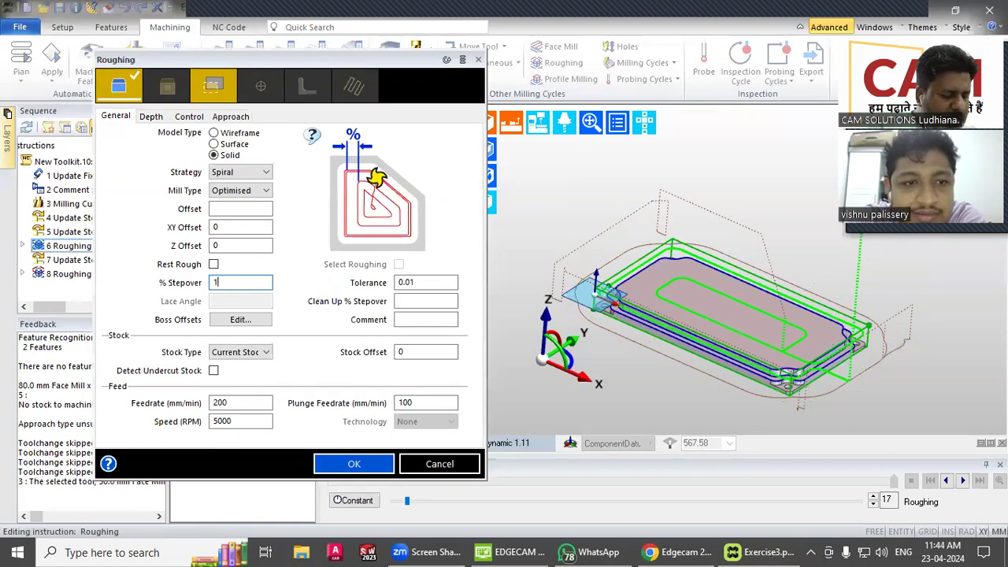
left_click(329, 460)
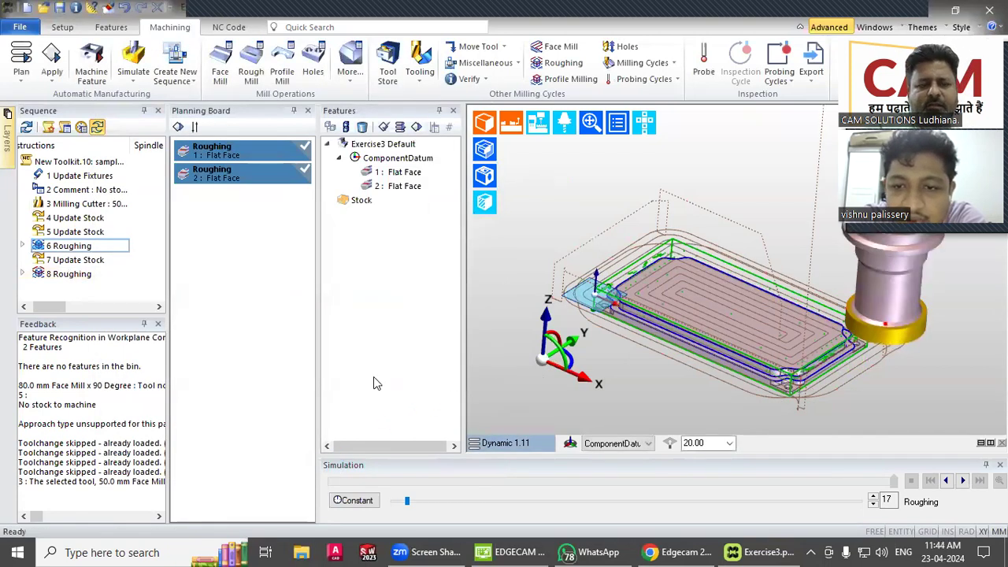
Change the strategy of Roughing instruction 6 to Waveform
right_click(90, 250)
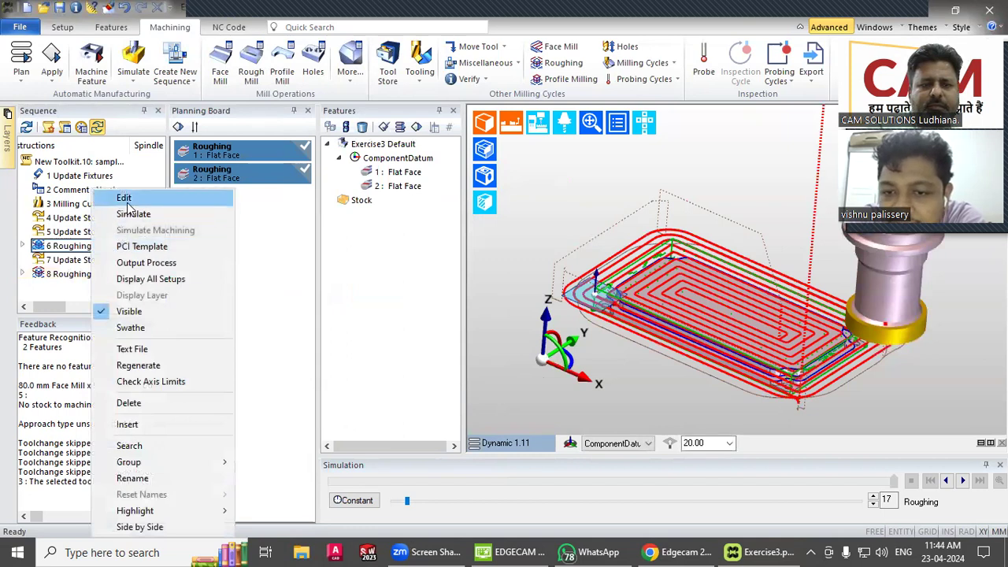
left_click(124, 198)
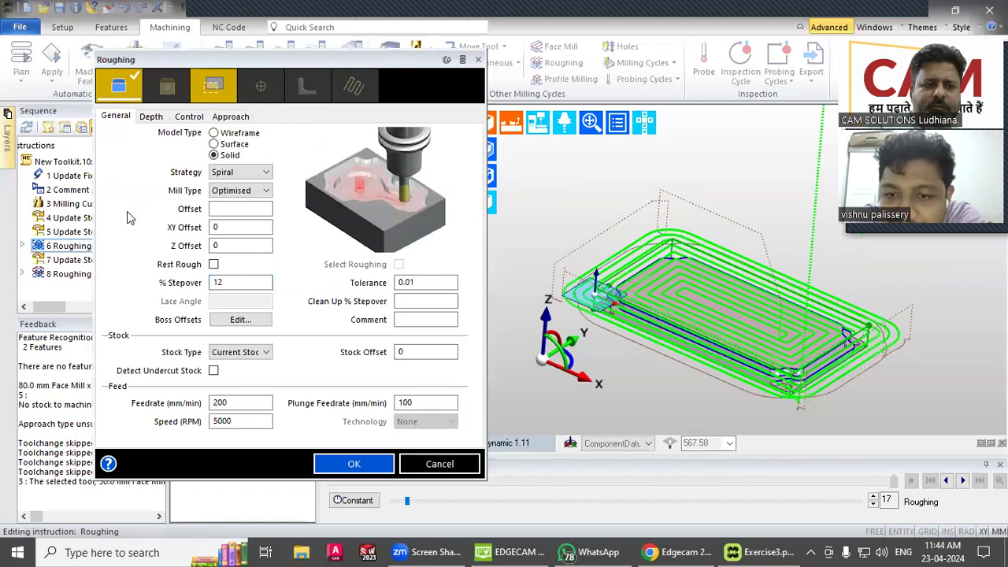
left_click(241, 171)
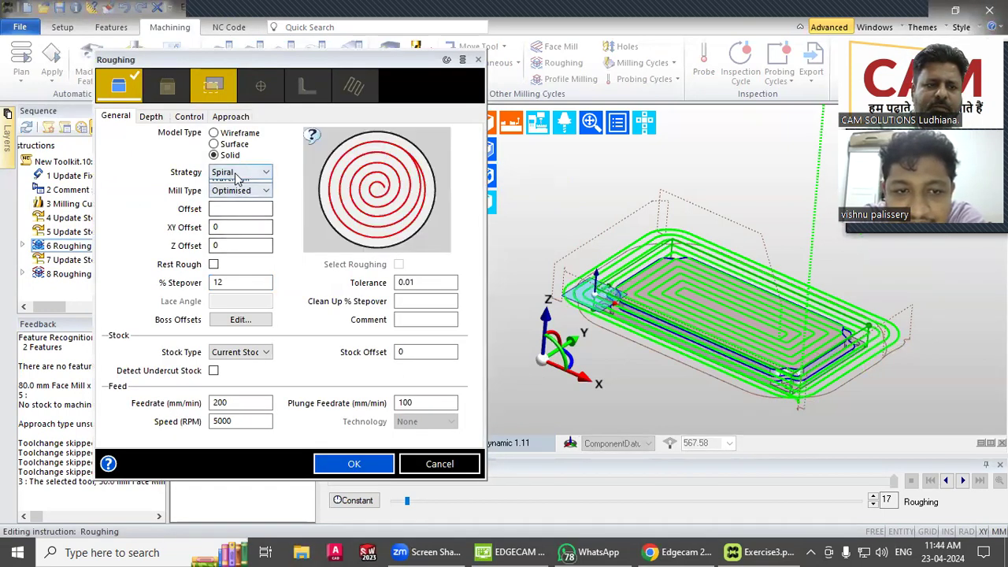
left_click(242, 223)
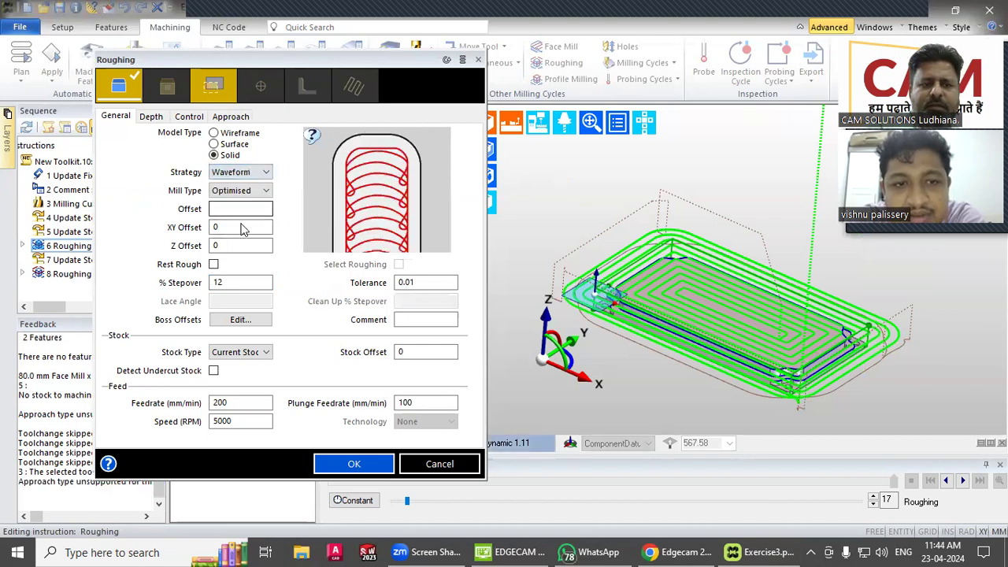
left_click(359, 465)
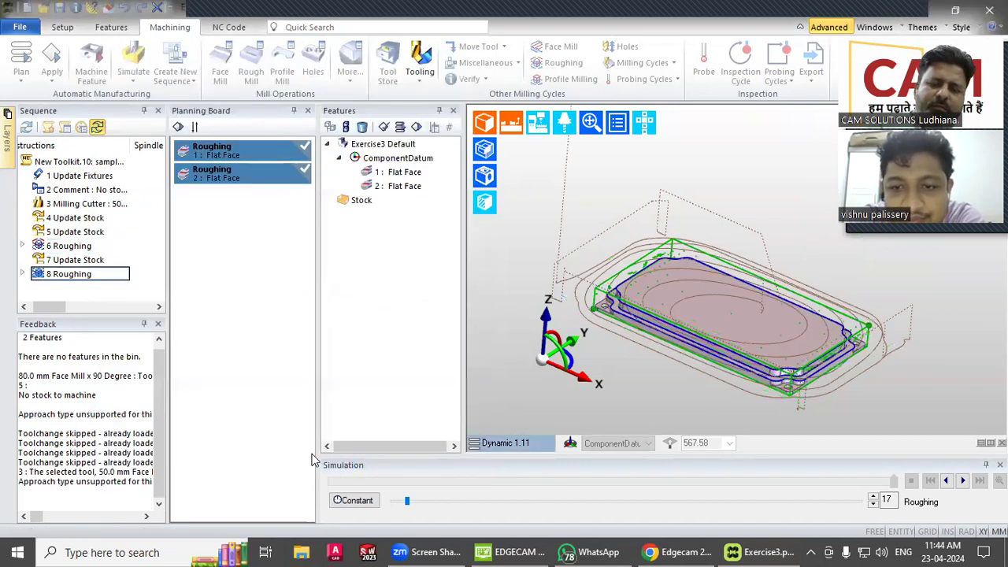
Simulate Roughing instruction 6 with the playback speed lowered to 2 and inspect the Waveform toolpath
right_click(86, 257)
left_click(143, 213)
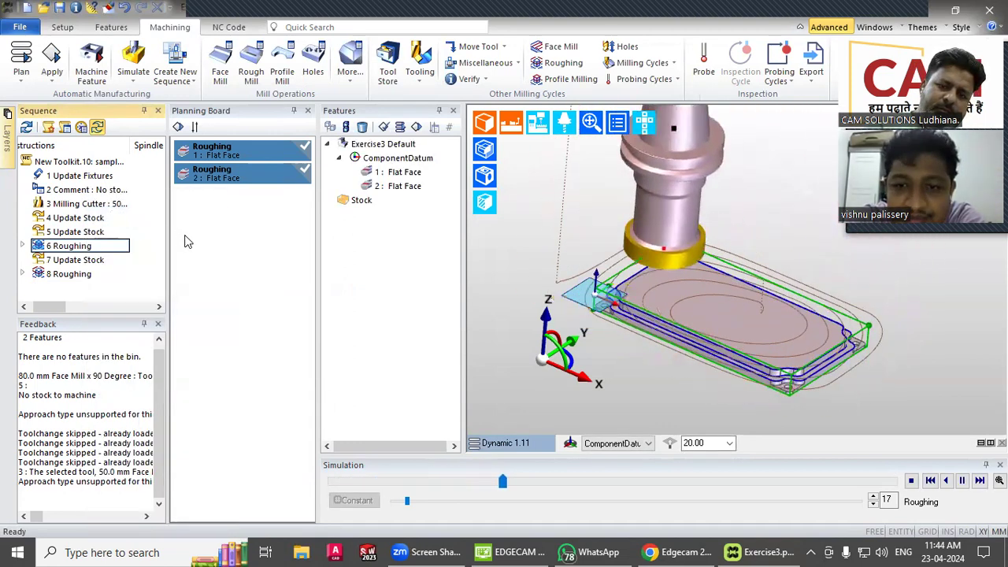
left_click(872, 505)
left_click(875, 505)
left_click(875, 505)
left_click(874, 505)
left_click(875, 505)
left_click(874, 505)
left_click(874, 505)
left_click(874, 505)
left_click(874, 505)
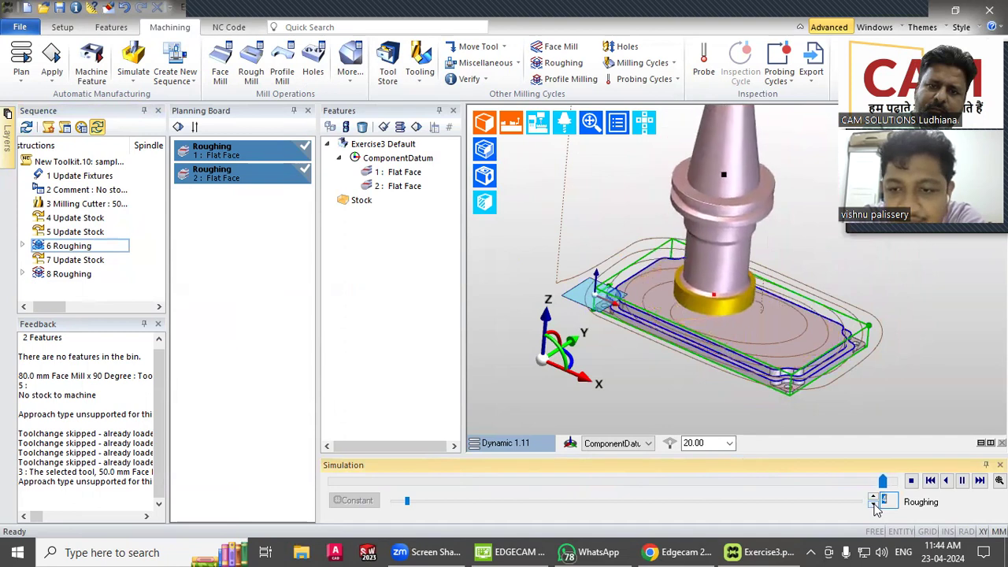
left_click(875, 506)
left_click(875, 506)
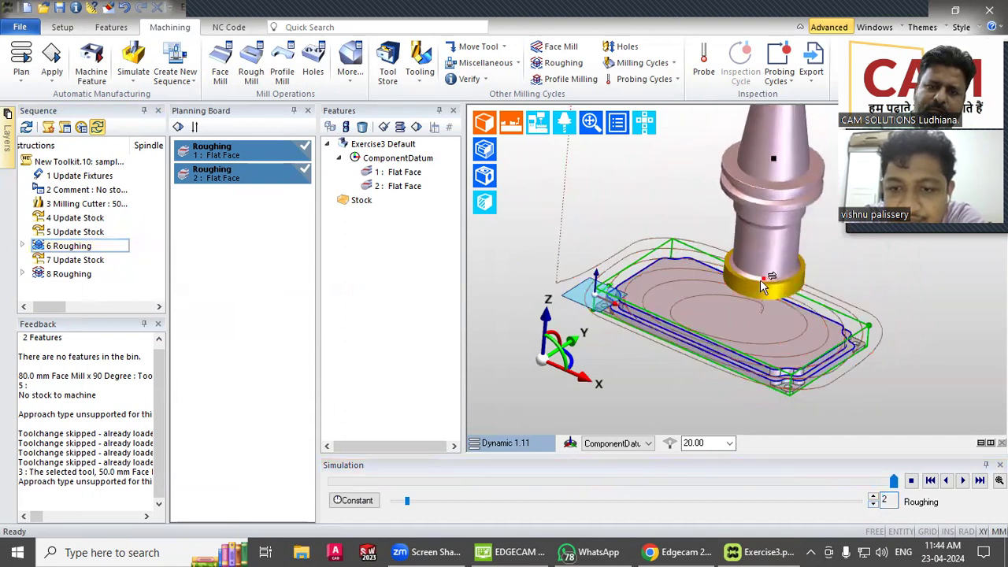
scroll(547, 357, "down", 2)
scroll(581, 363, "up", 2)
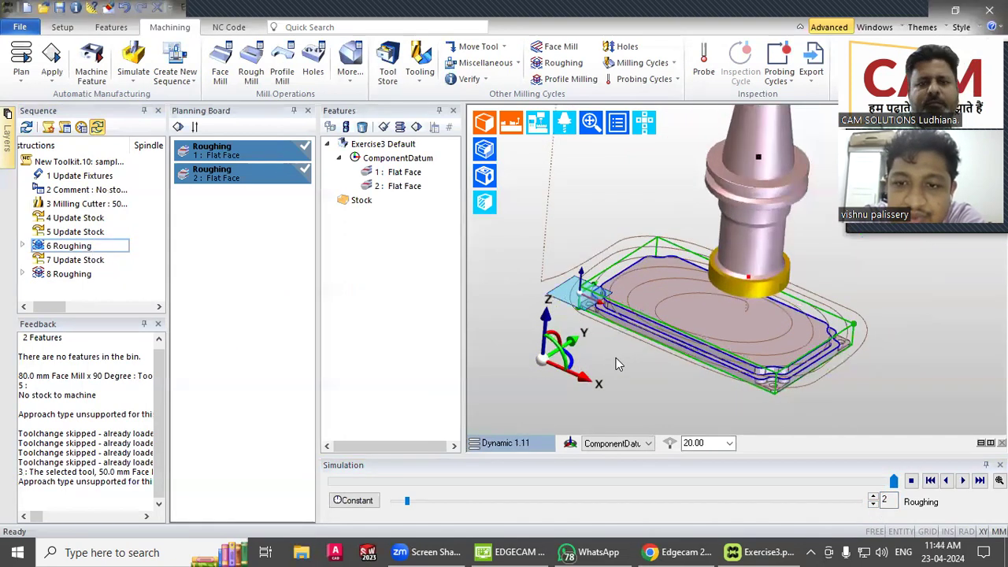
middle_click_drag(671, 289, 651, 287)
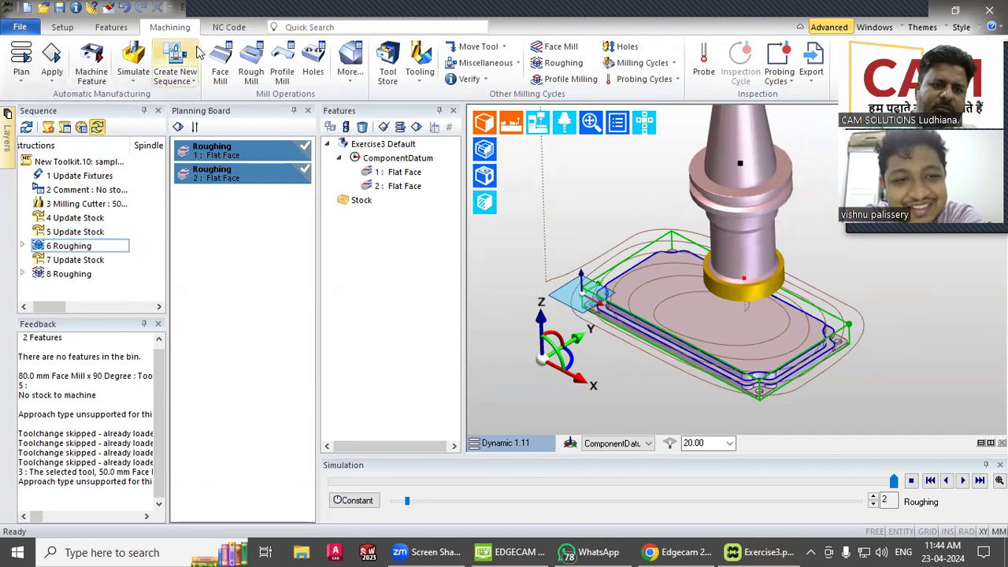
Run the full machining sequence in the Simulator, inspect the cut stock and close the Simulator
left_click(223, 28)
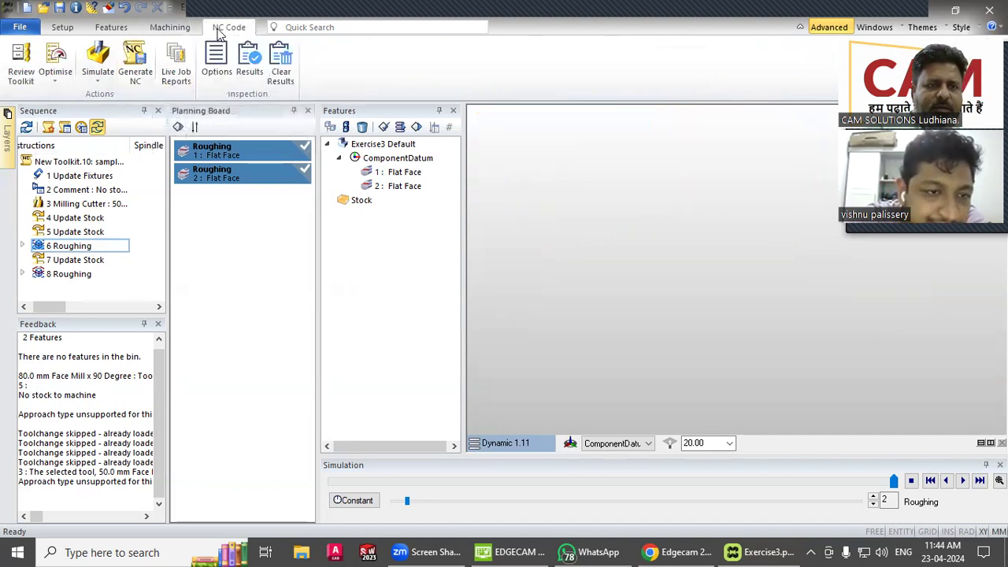
left_click(98, 62)
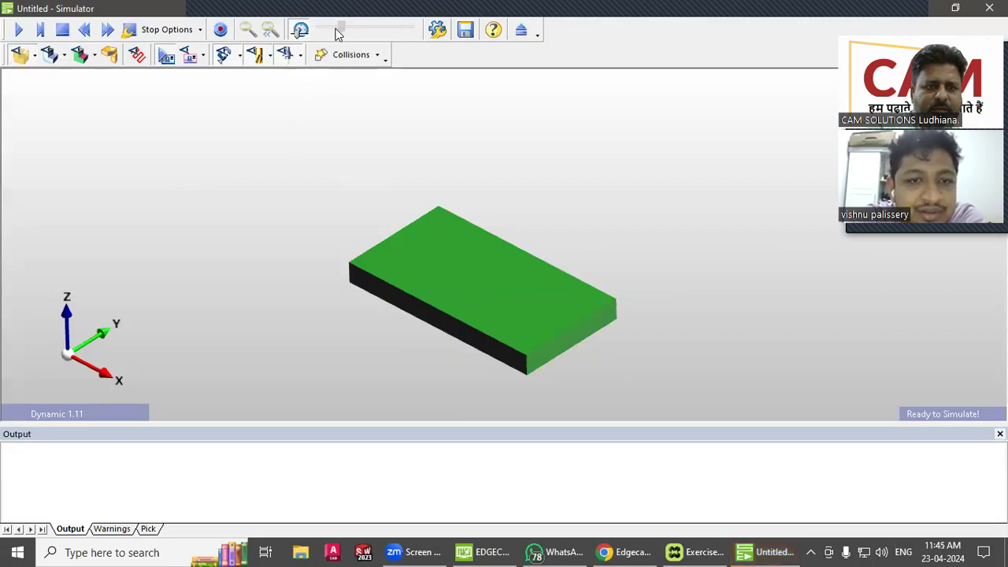
left_click(17, 30)
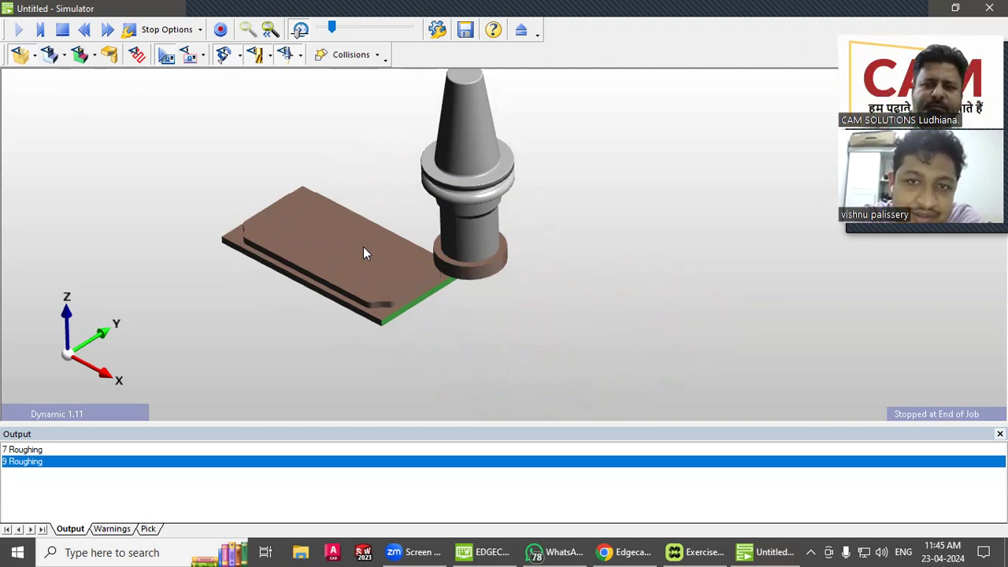
scroll(260, 254, "up", 3)
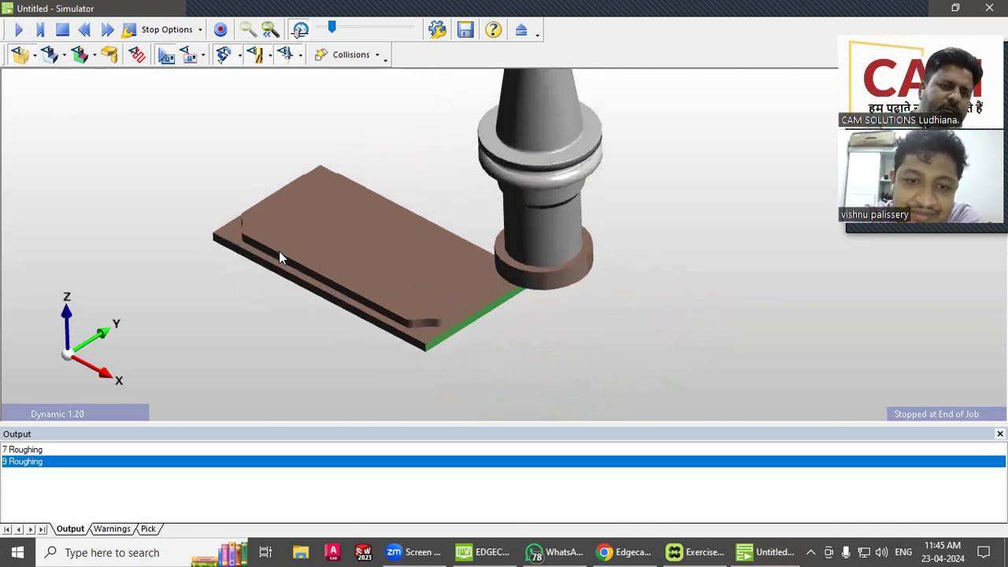
mouse_move(416, 280)
middle_mouse_down()
mouse_move(411, 303)
mouse_move(392, 302)
mouse_move(424, 274)
middle_mouse_up()
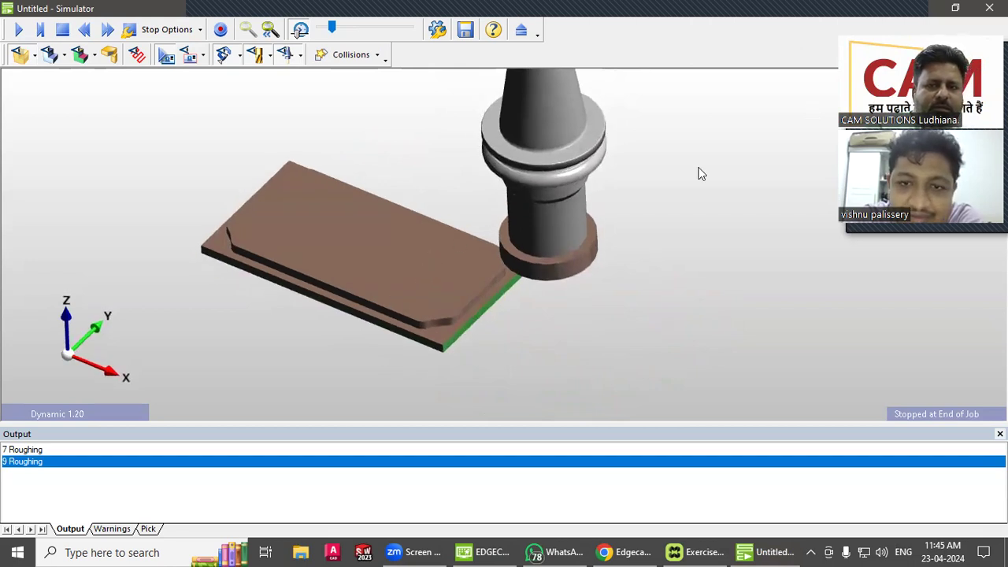
key("alt+F4")
Switch to the Edgecam 2023 notes in Google Docs, remove the YouTube link line's list number and prefix the link with "Tutorial 1 :"
scroll(512, 432, "up", 2)
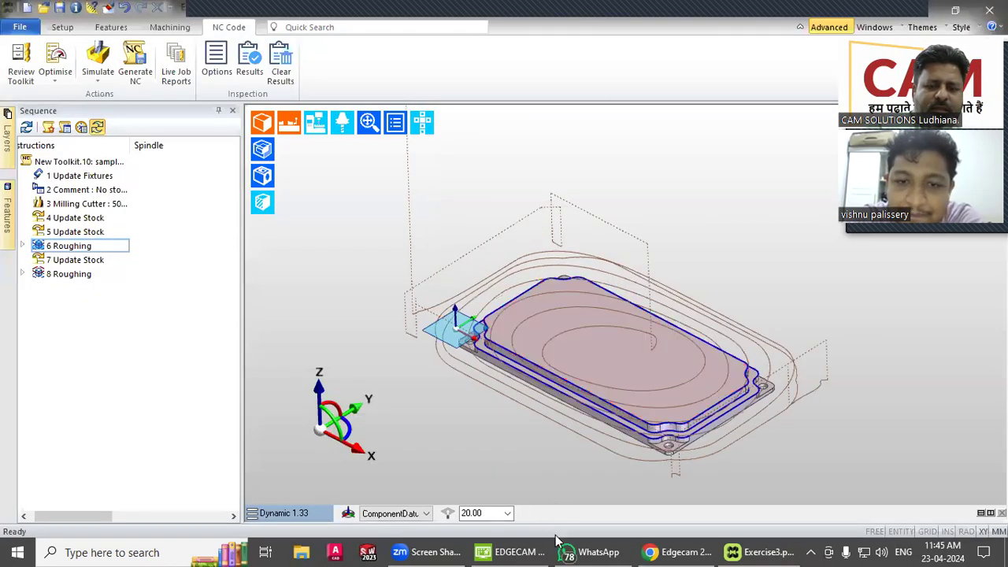
left_click(658, 552)
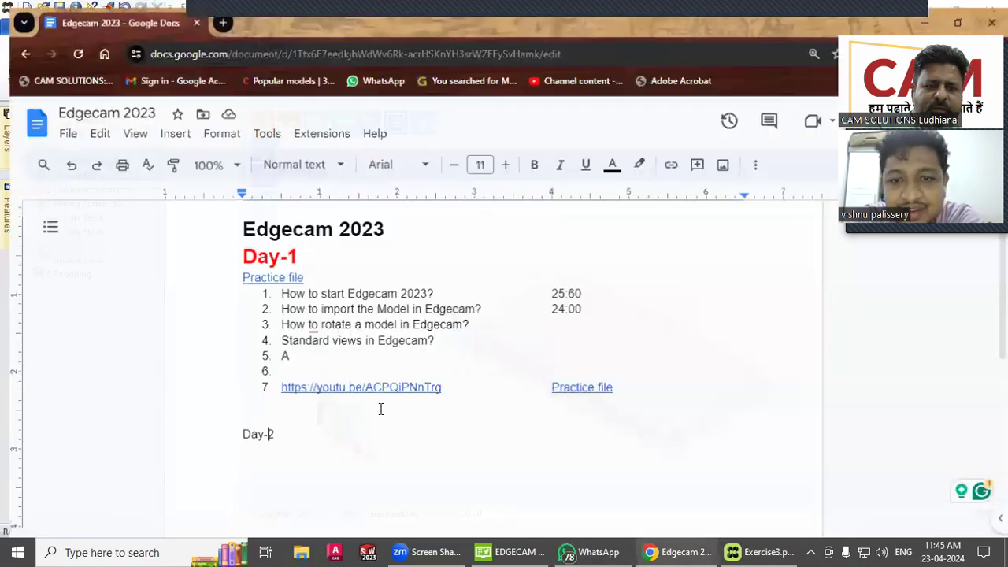
left_click(353, 416)
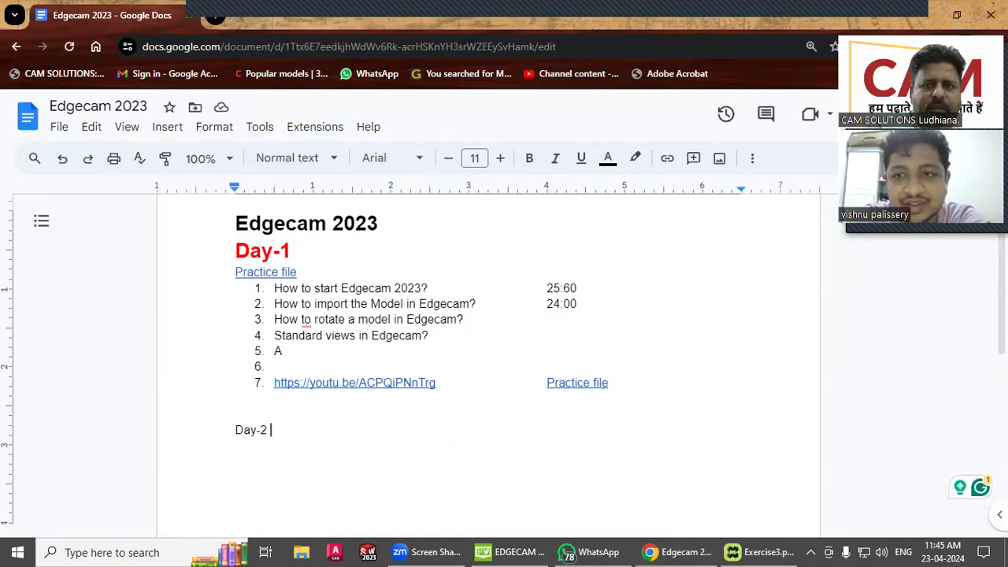
left_click_drag(884, 66, 814, 125)
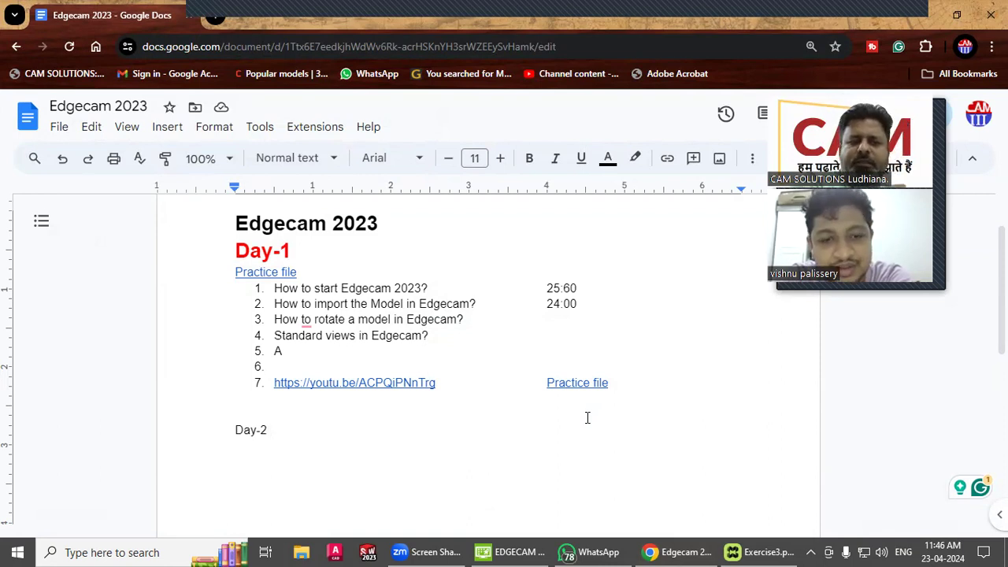
left_click(238, 386)
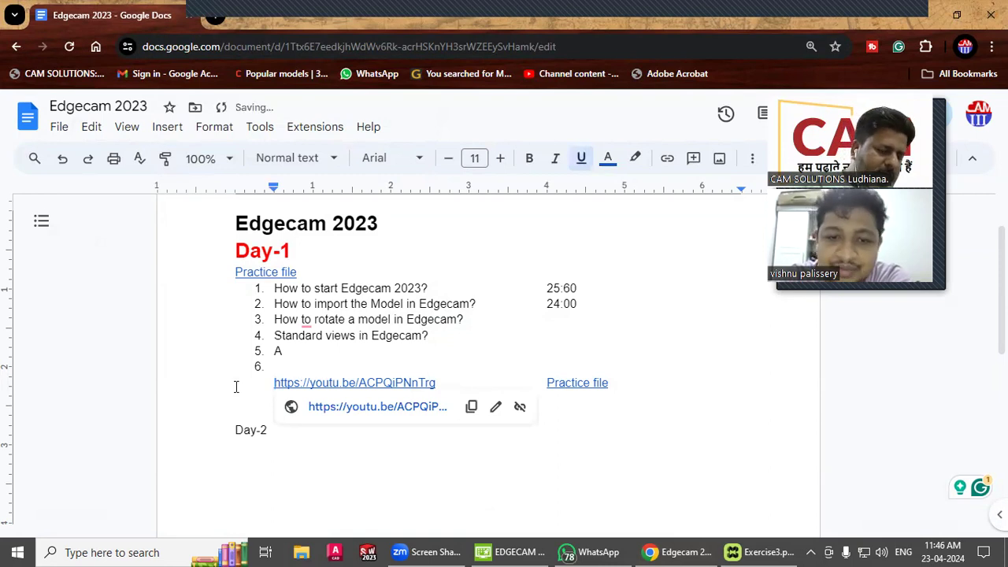
type("tutor")
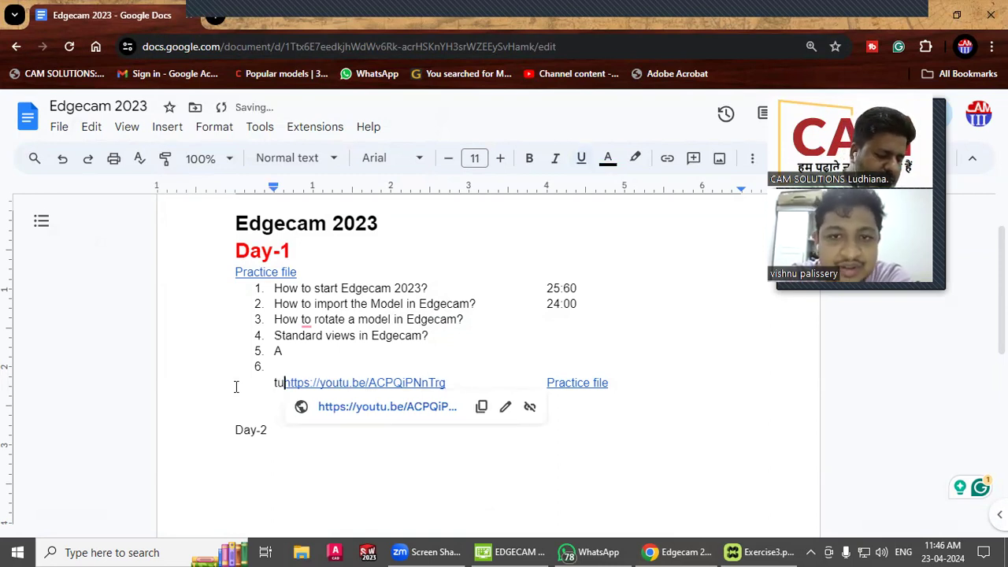
type("ial 1")
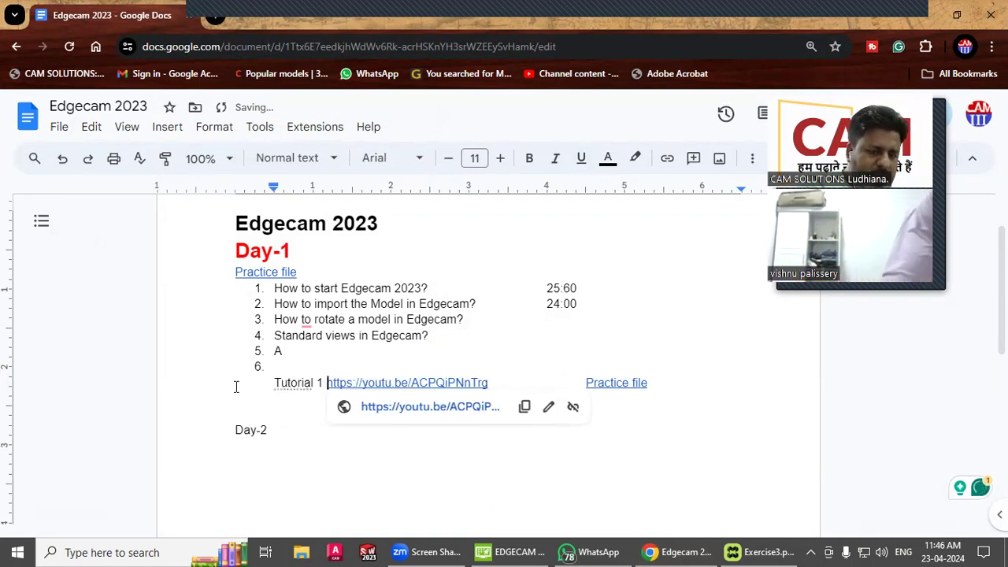
type(" :")
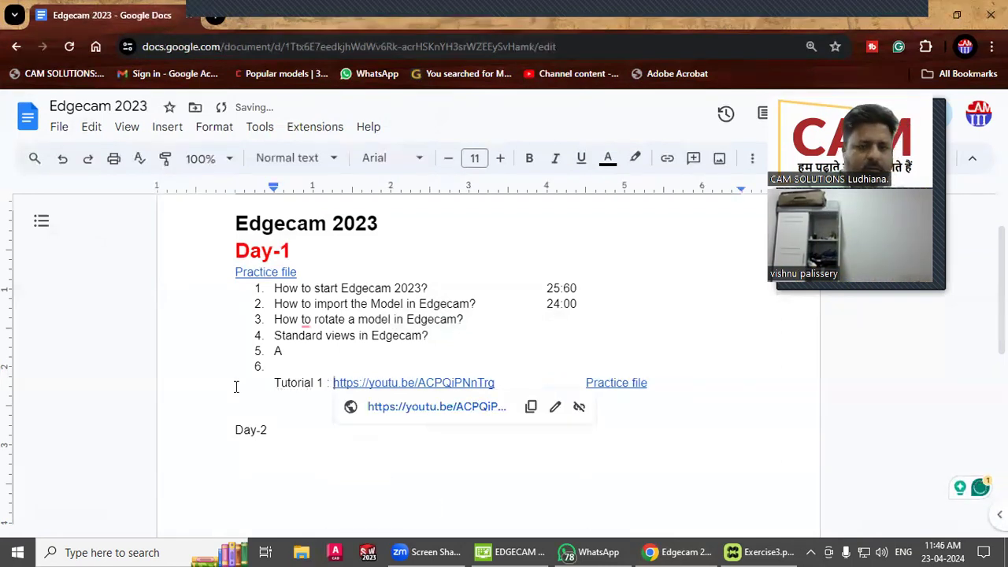
left_click(716, 370)
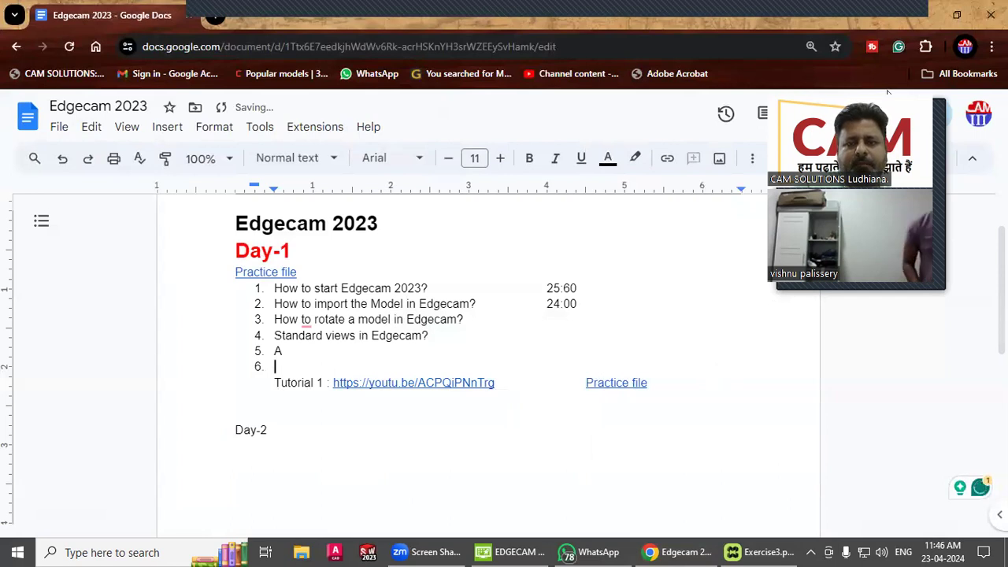
left_click_drag(935, 213, 980, 334)
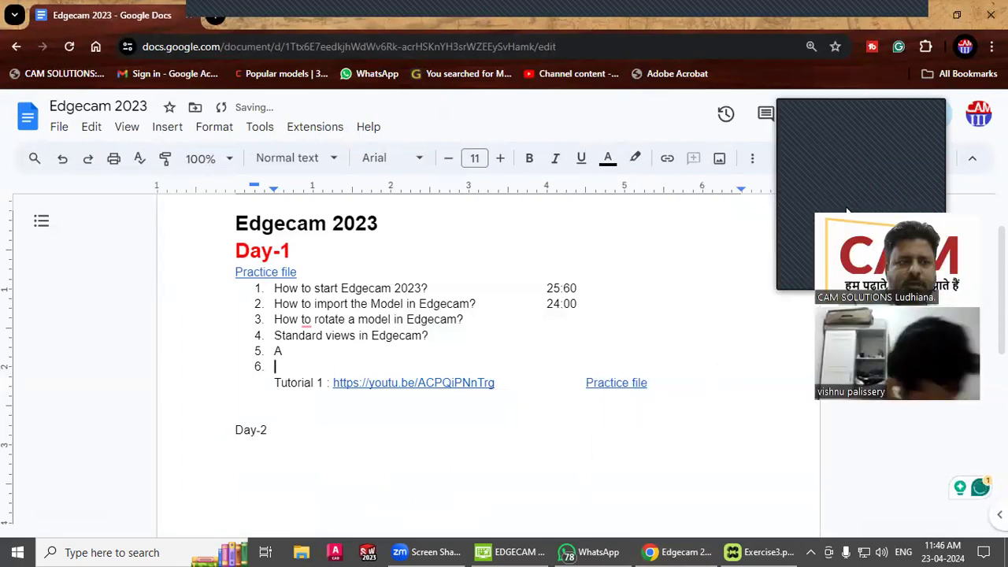
Select the whole Day-2 line below the Tutorial 1 link in the notes
left_click(467, 258)
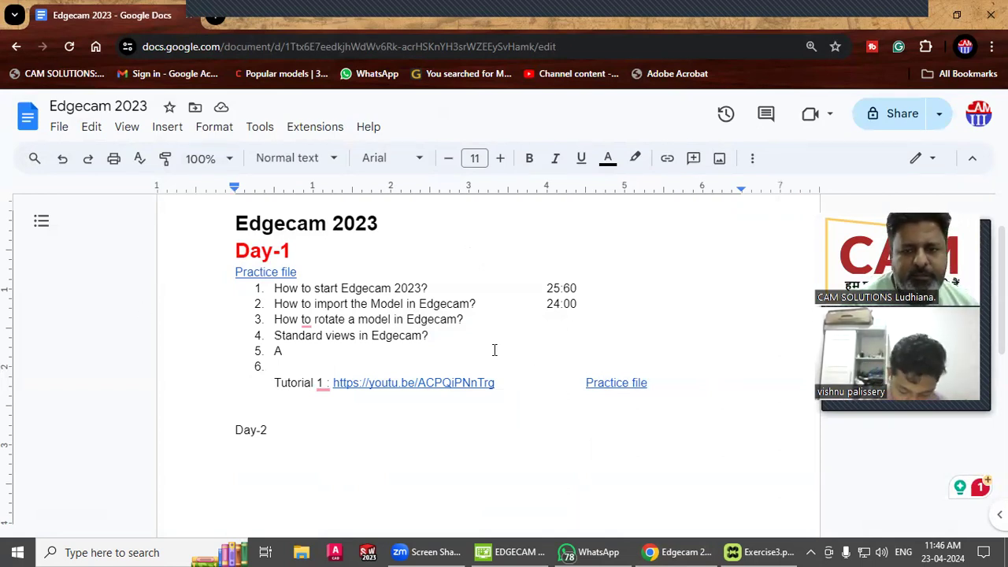
left_click(255, 256)
triple_click(256, 431)
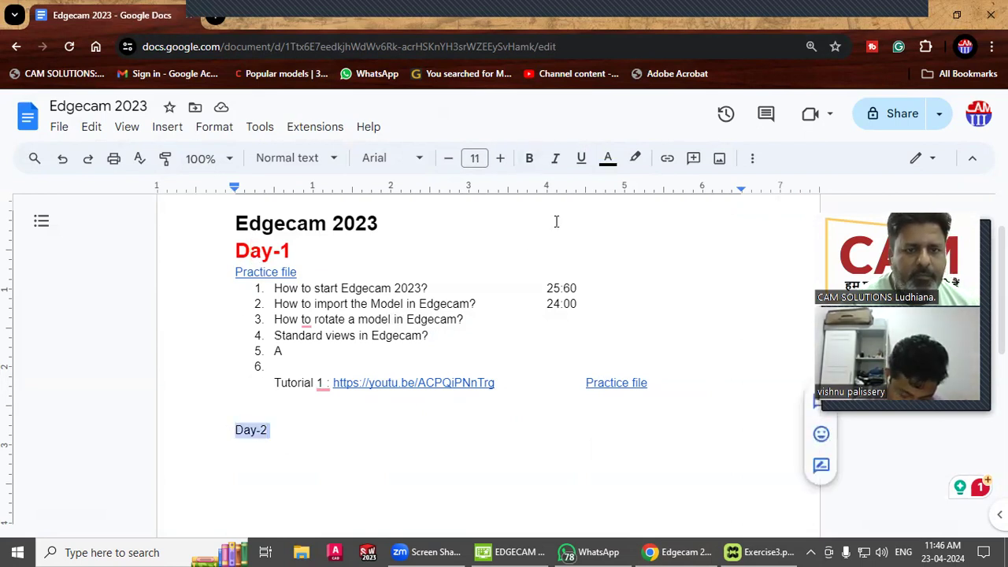